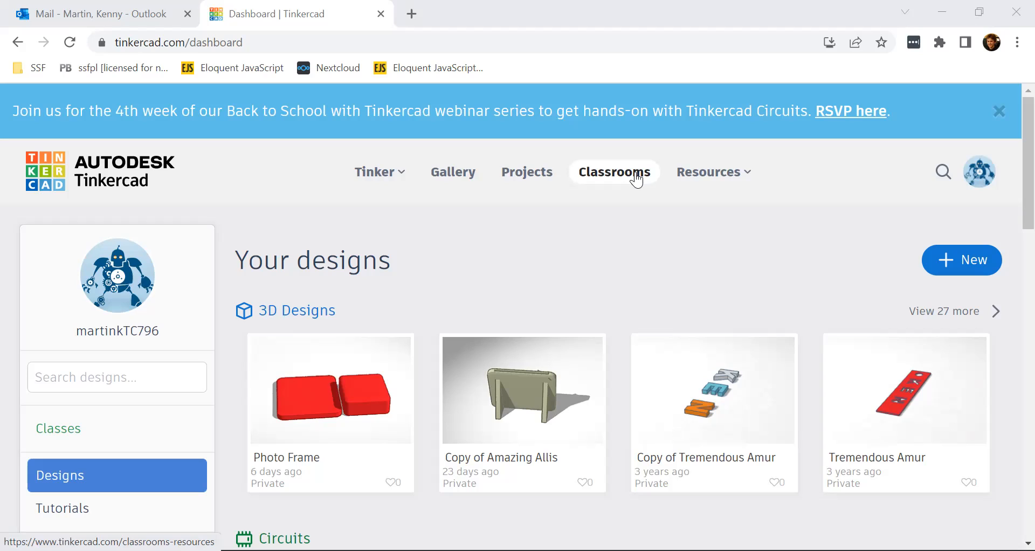
Open the Learning Center from the site's learning resources
click(740, 182)
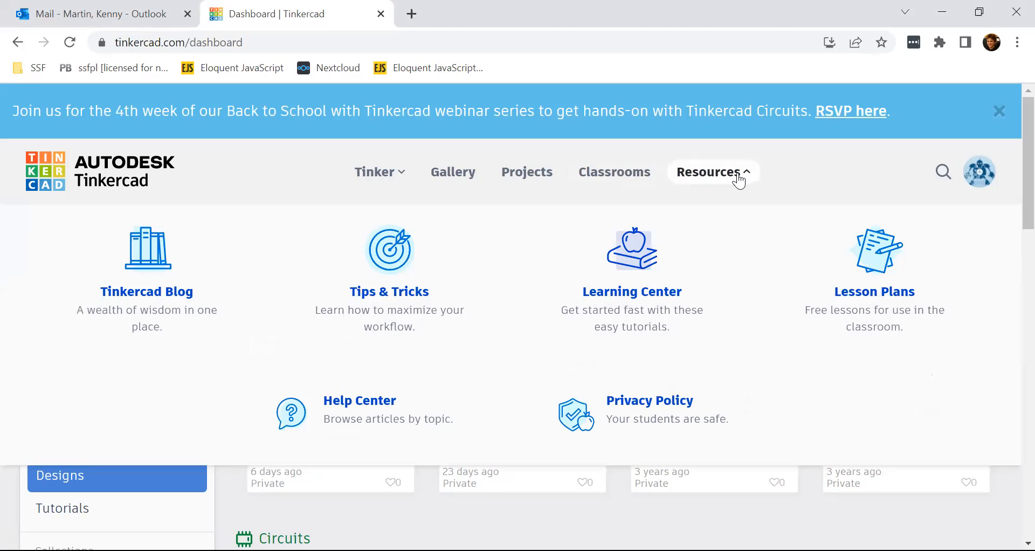
click(740, 181)
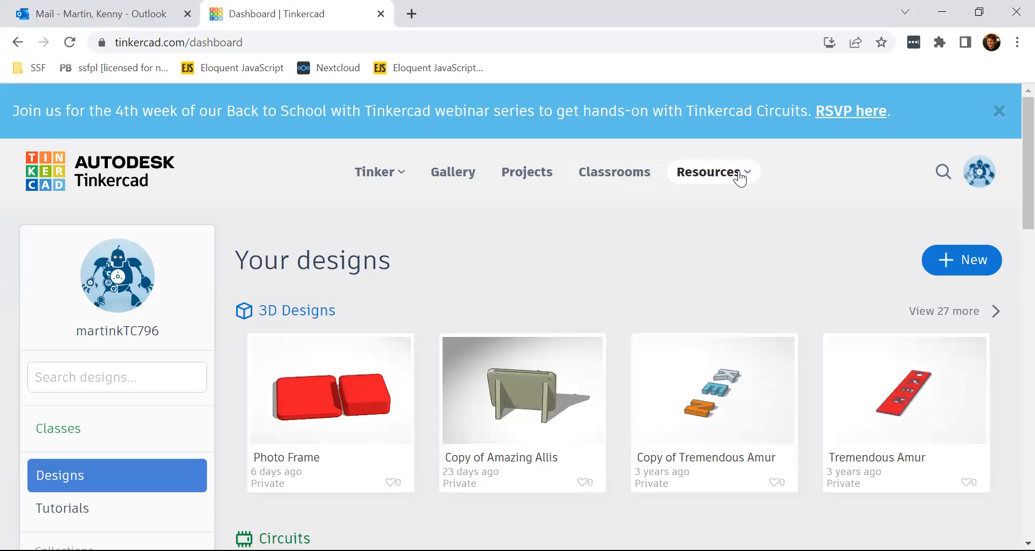
click(740, 179)
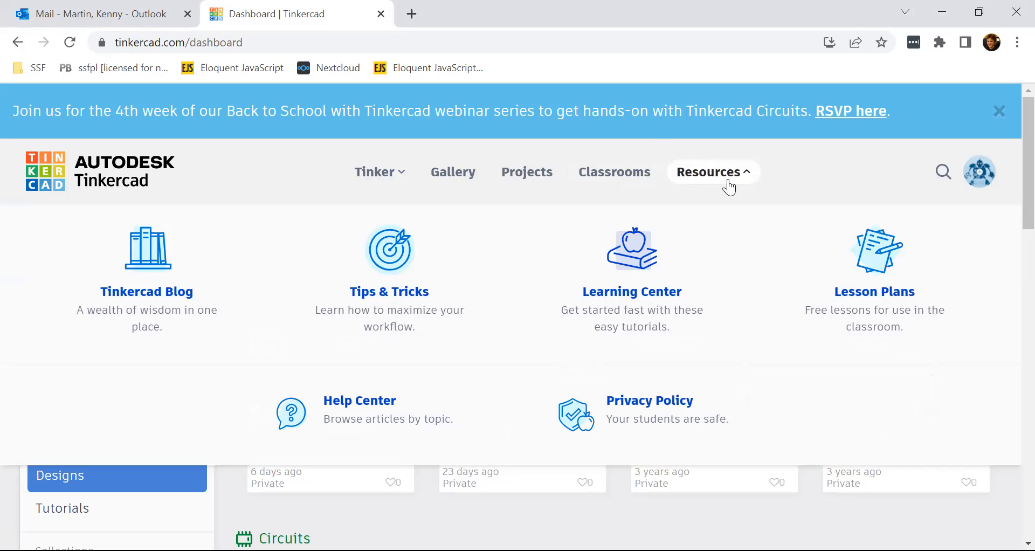
click(660, 296)
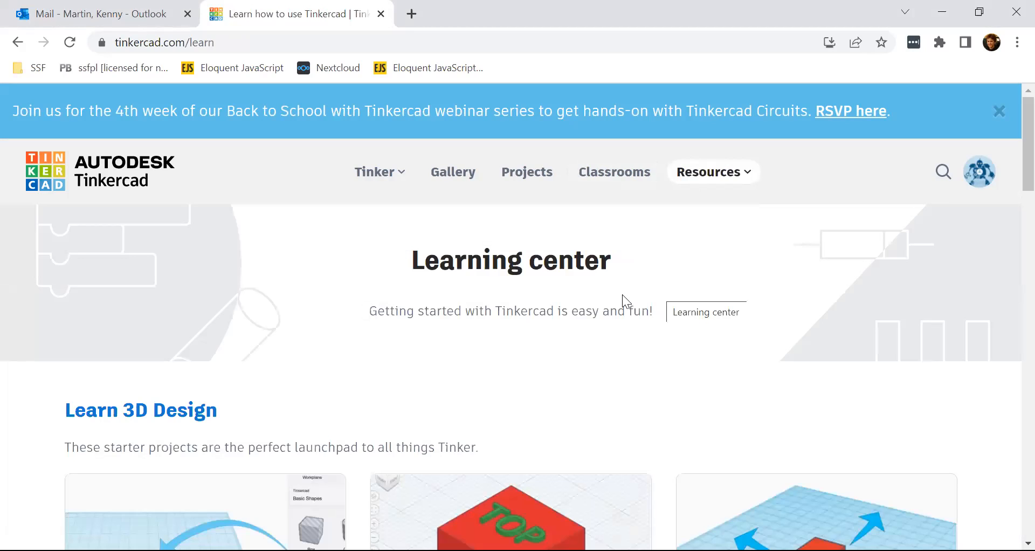
Look over the starter projects and open the complete Learn 3D Design collection
scroll(510, 355, down, 3)
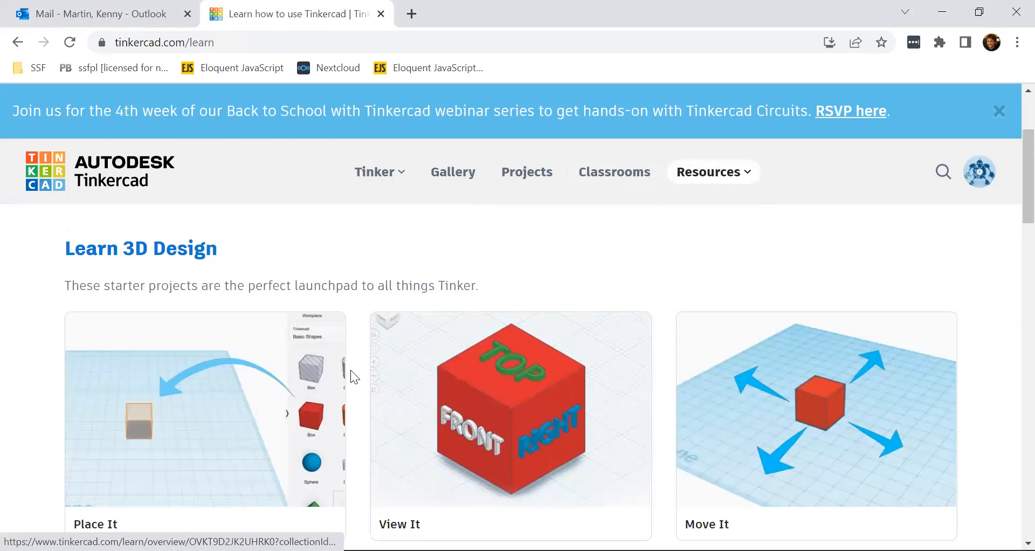
scroll(276, 379, down, 6)
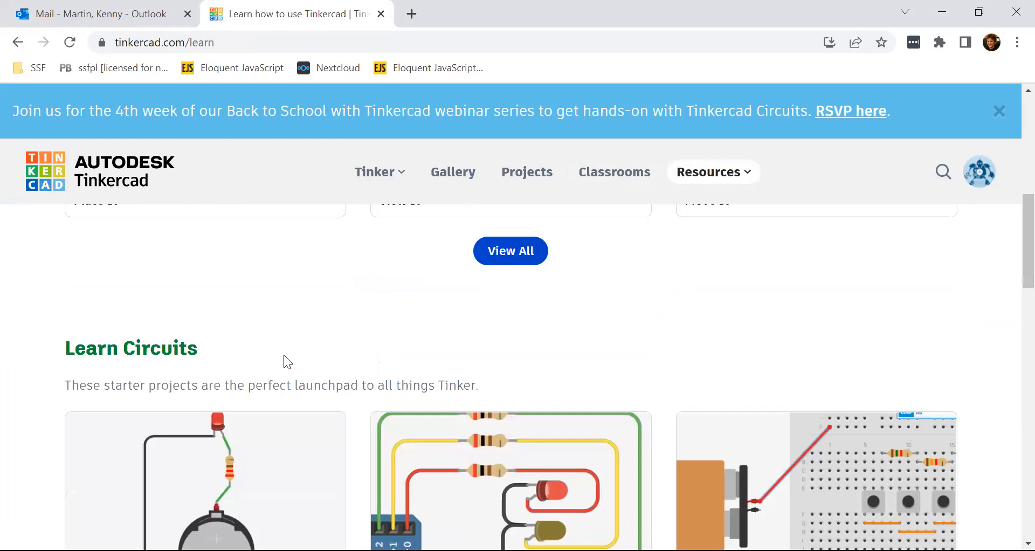
scroll(284, 355, up, 4)
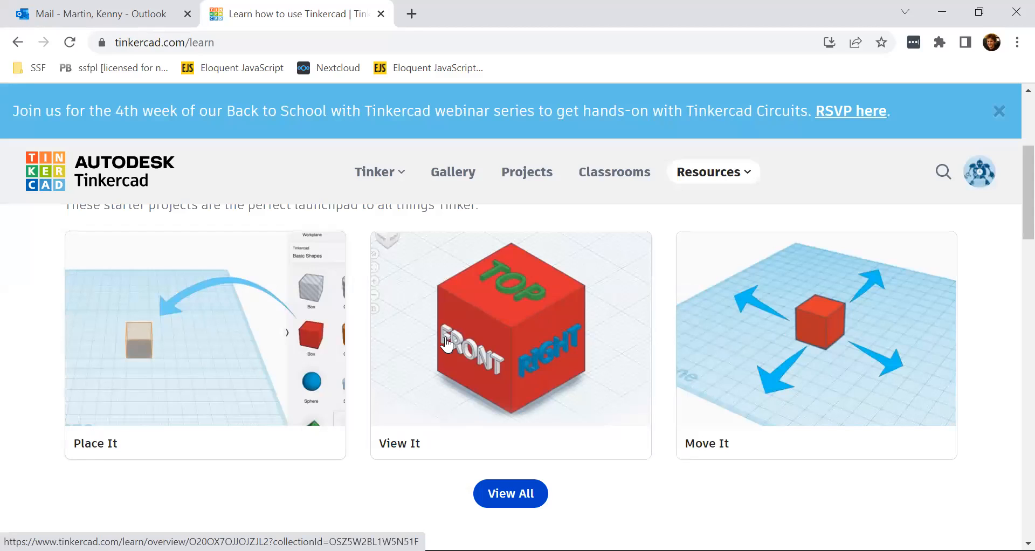
click(509, 501)
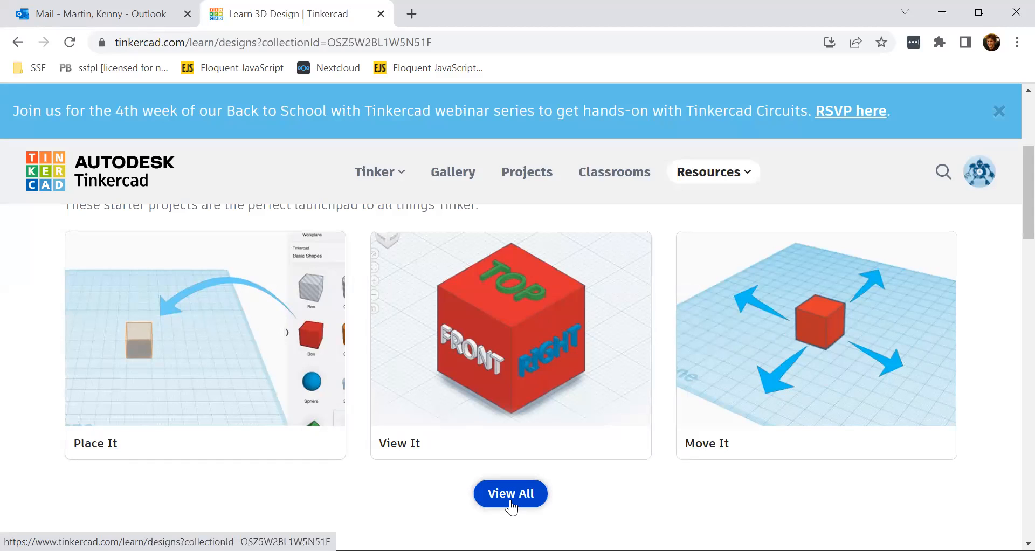
Browse the Learn 3D Design tutorials, from the basic skills lessons to the ring, button and earring projects
scroll(500, 373, down, 20)
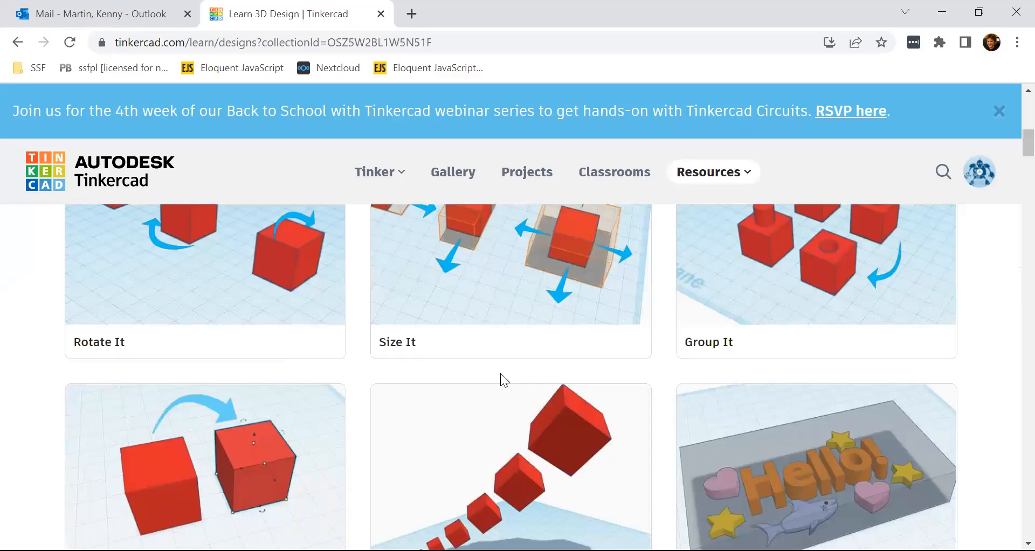
scroll(501, 373, down, 5)
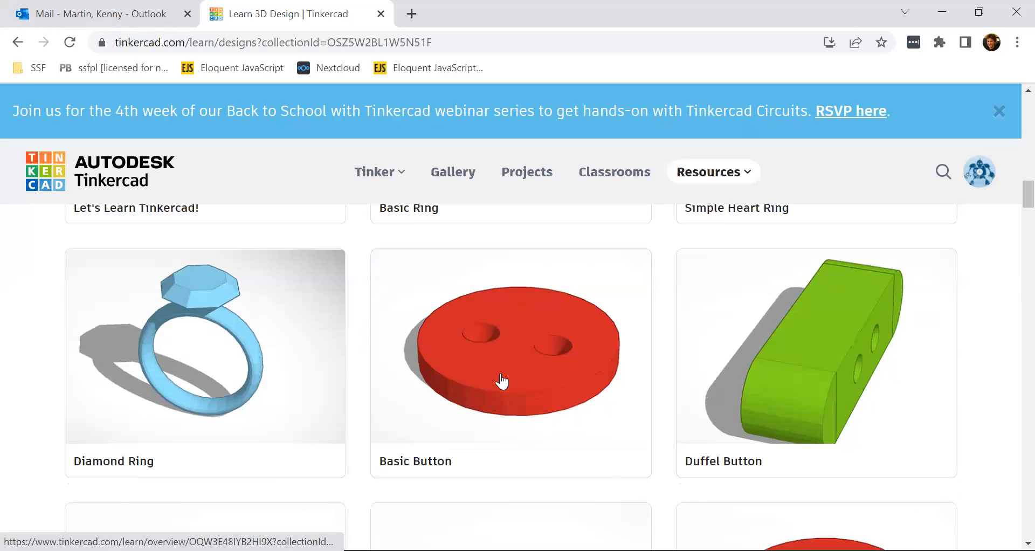
scroll(501, 381, down, 13)
scroll(501, 381, up, 3)
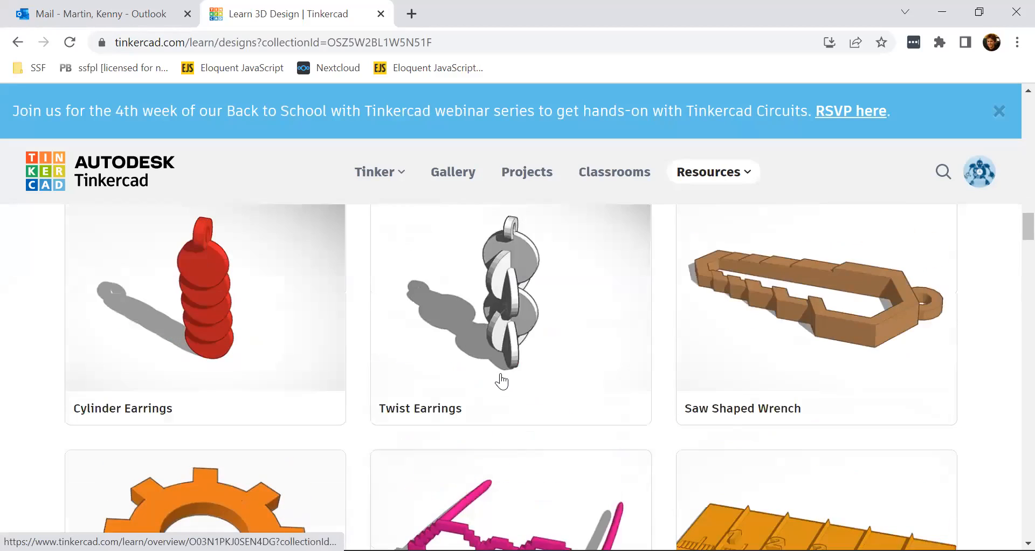
scroll(501, 382, up, 3)
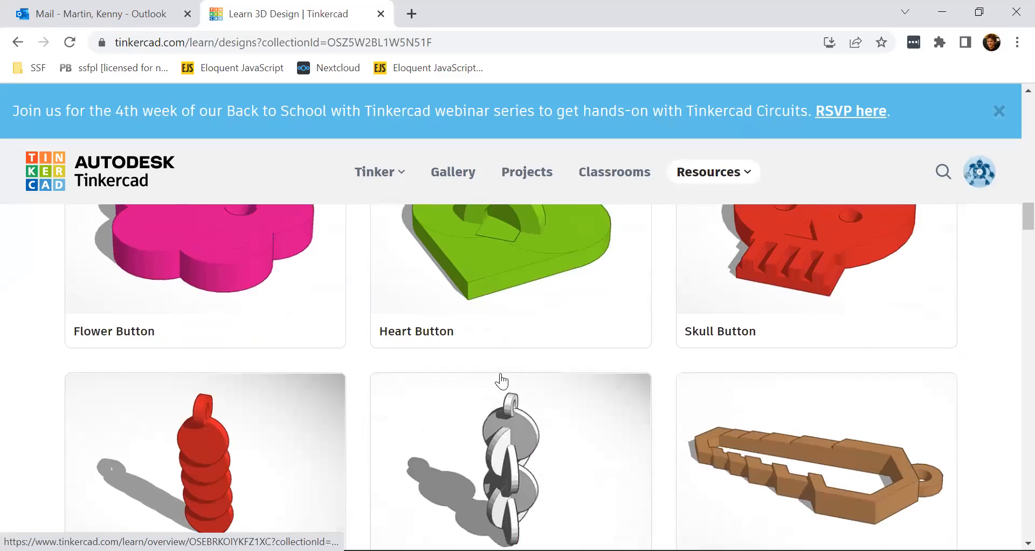
scroll(501, 381, up, 7)
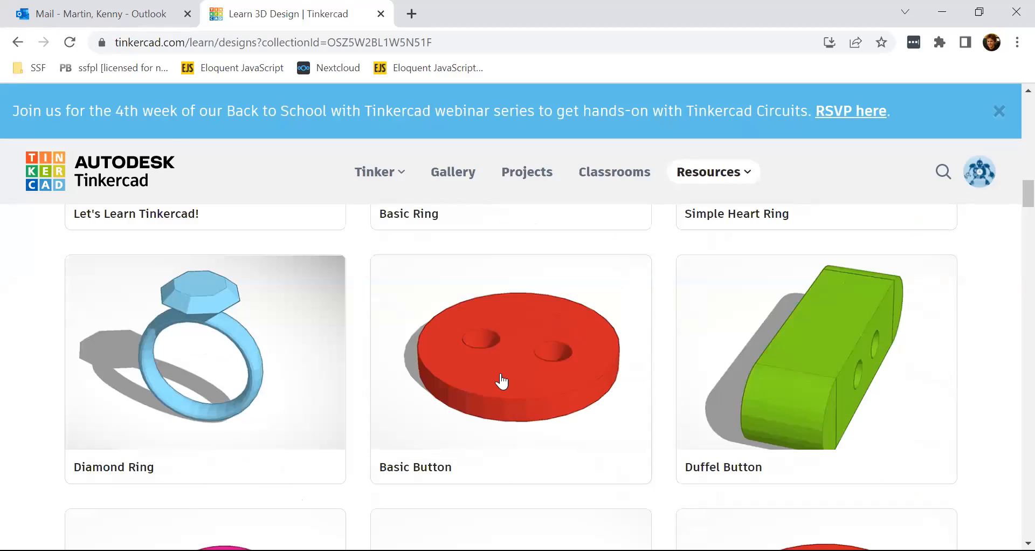
scroll(502, 381, up, 2)
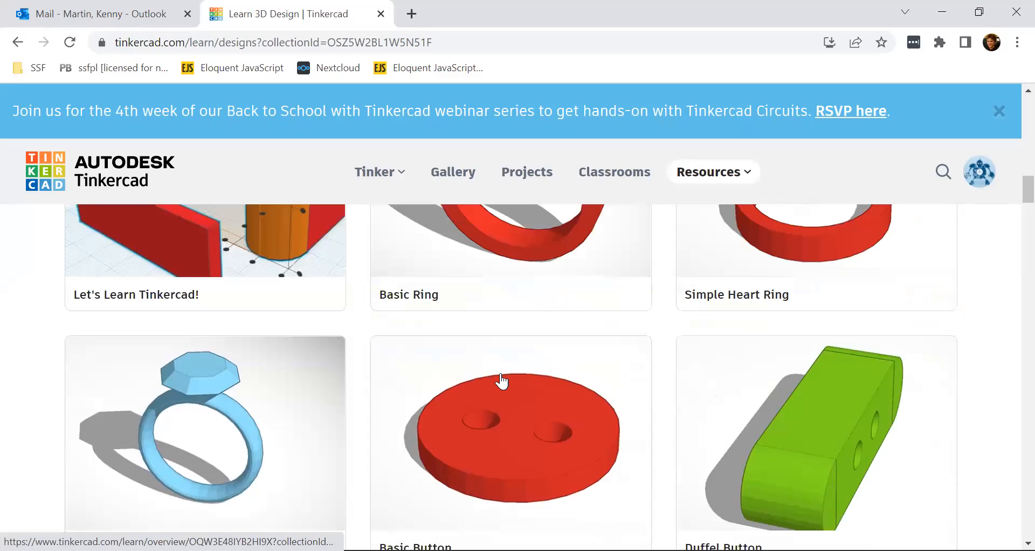
scroll(501, 375, up, 6)
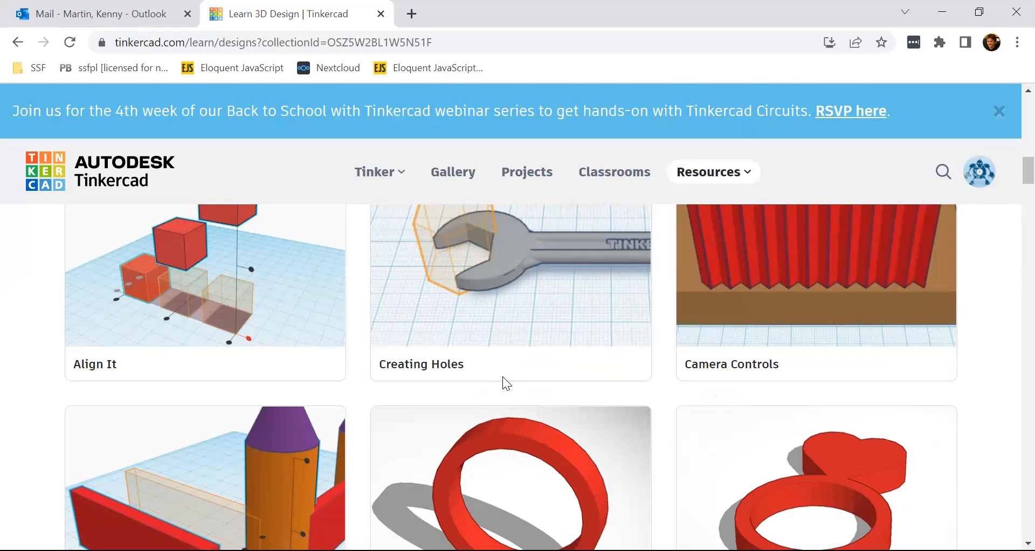
scroll(502, 377, up, 16)
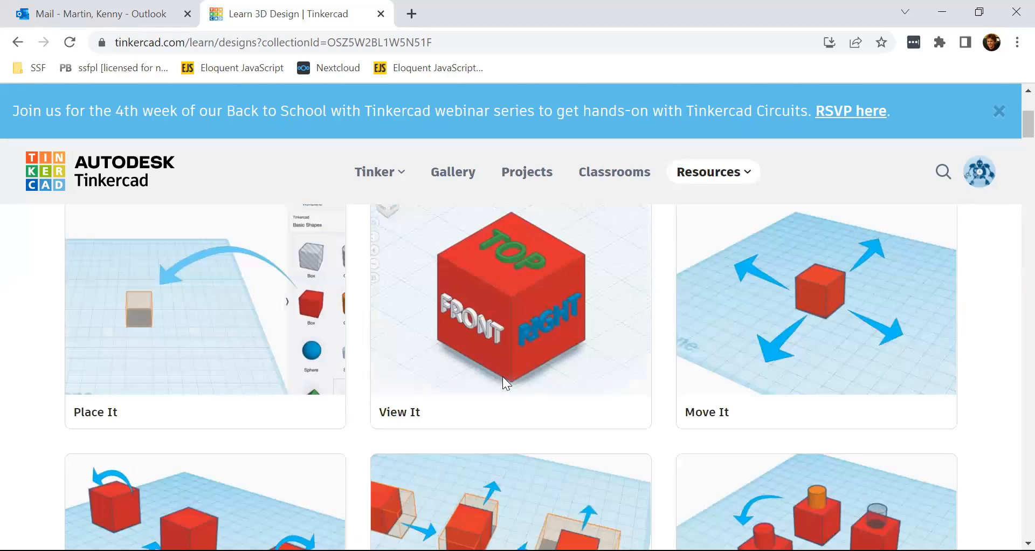
Go to the 3D Design introduction page and start tinkering from there to reach the designs dashboard
click(390, 176)
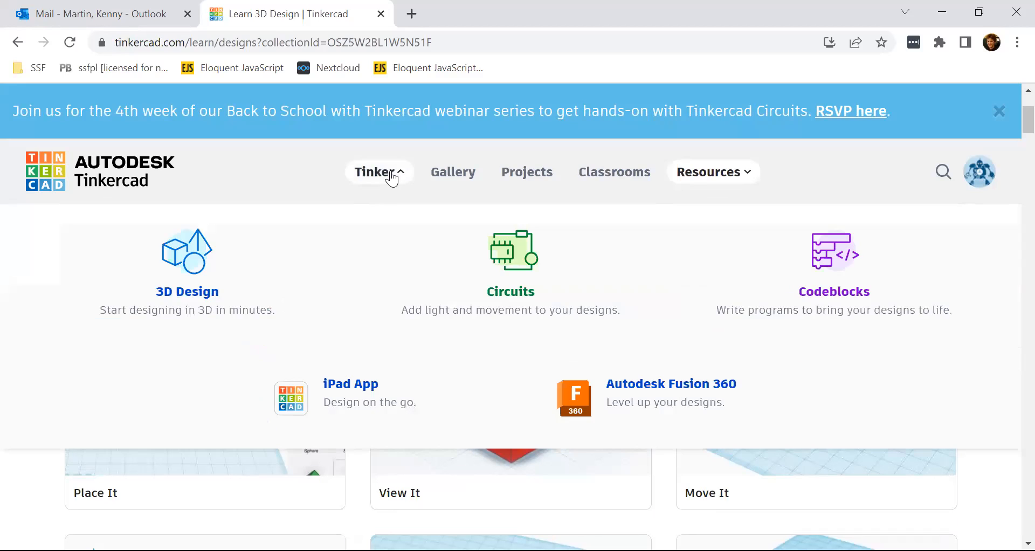
click(202, 292)
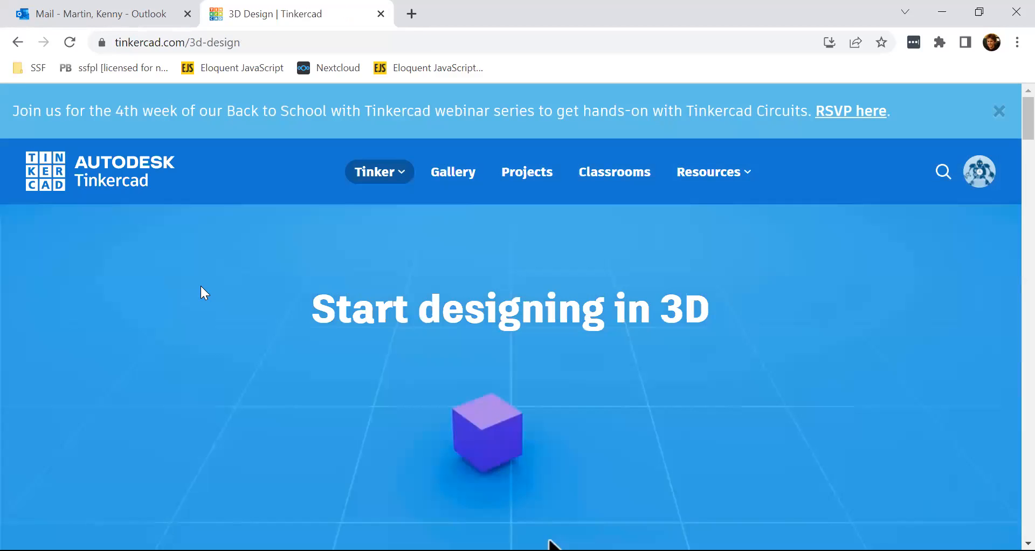
scroll(623, 256, down, 4)
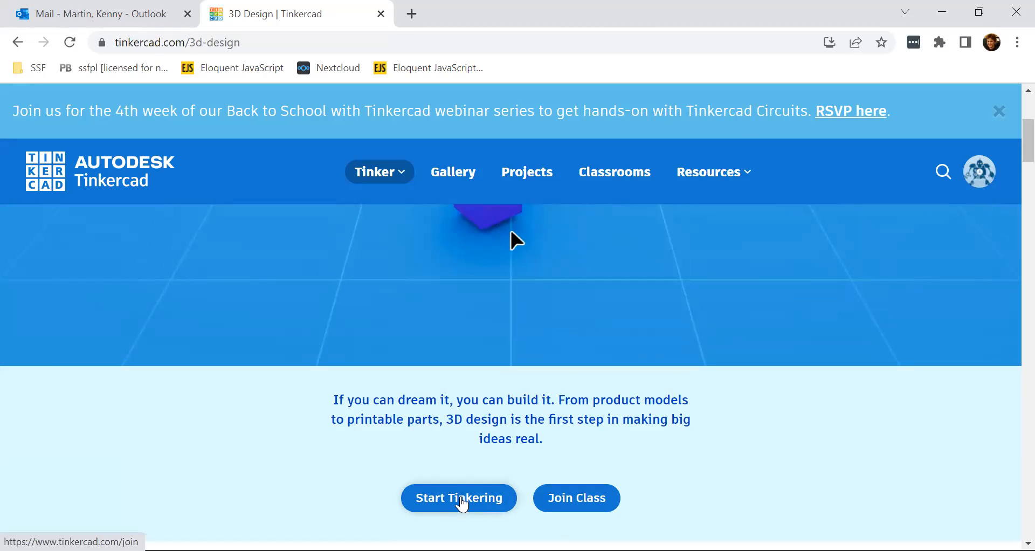
click(462, 503)
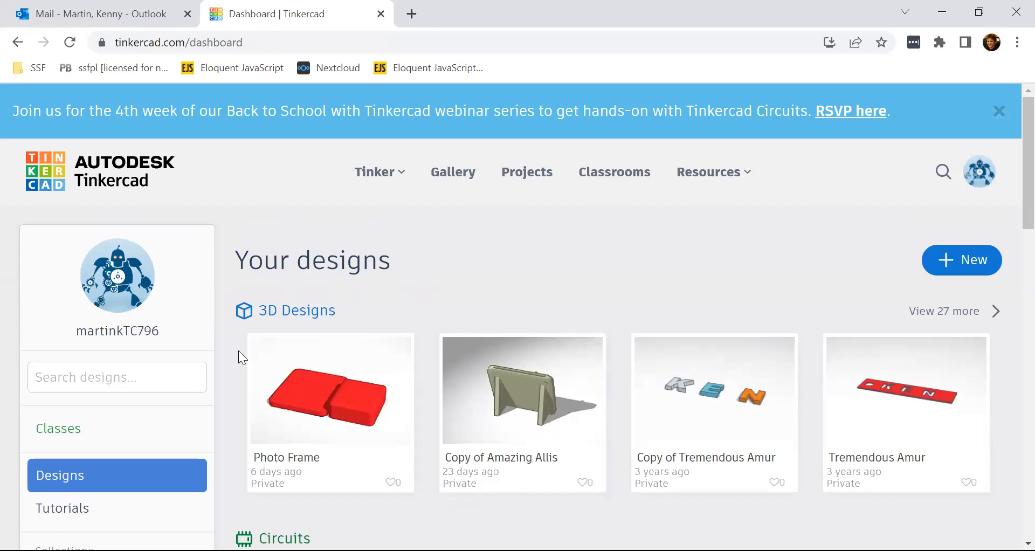
Create a new 3D design from the dashboard
mouse_move(250, 362)
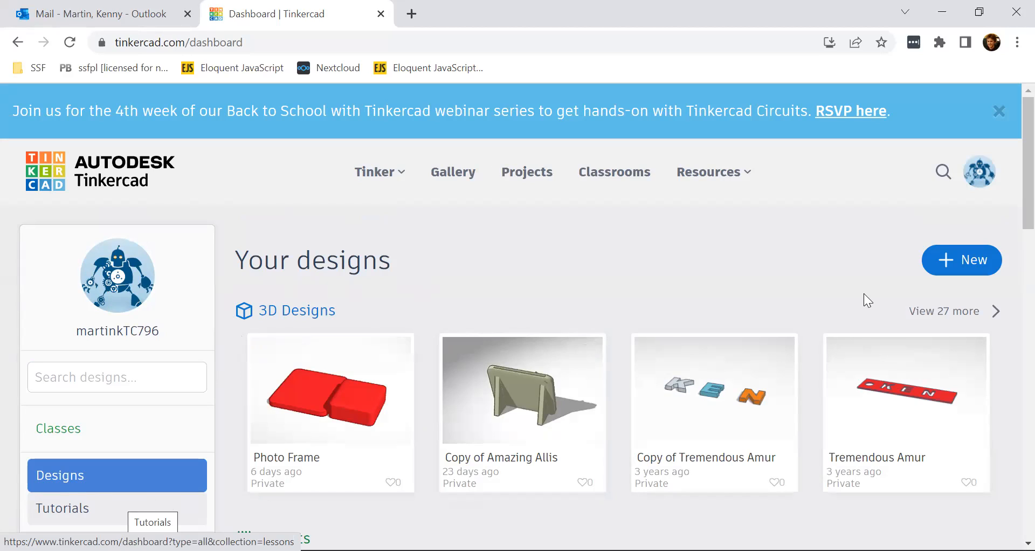
click(976, 263)
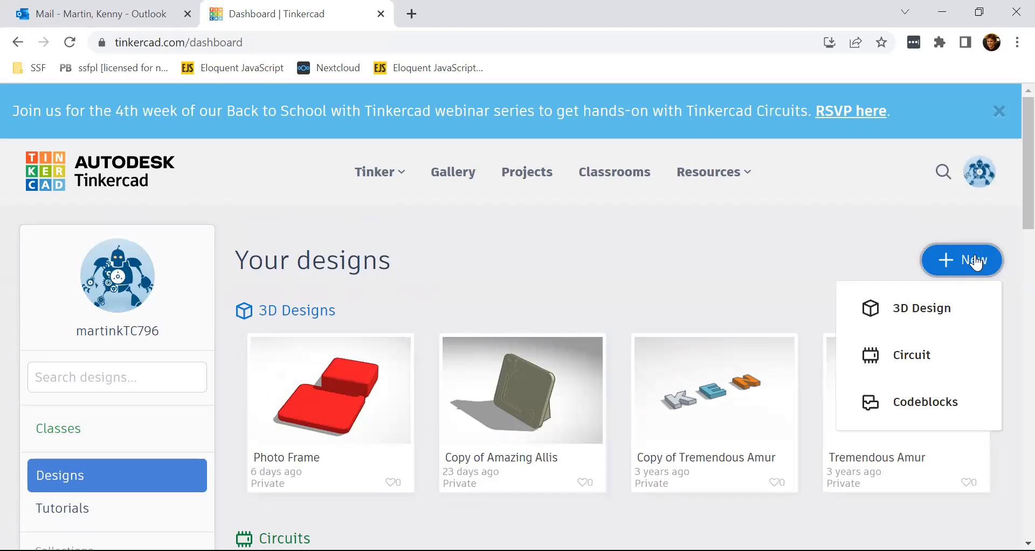
click(937, 316)
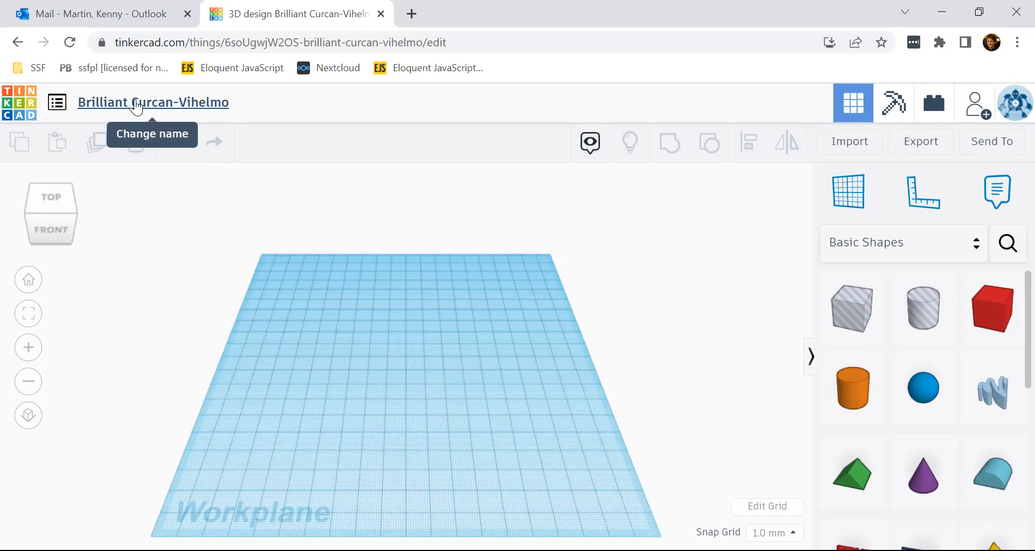
Rename the design as Picture Frame
click(136, 107)
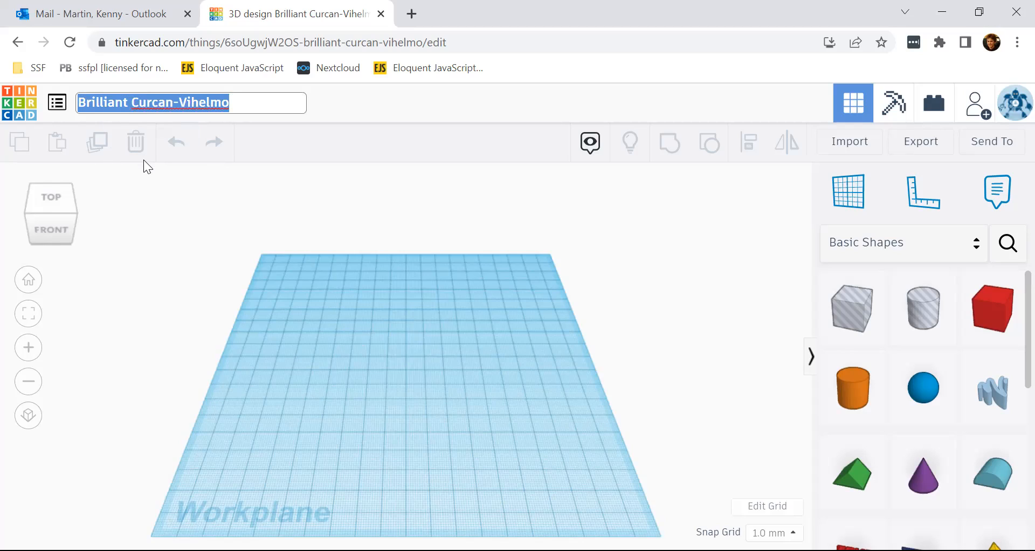
text(P)
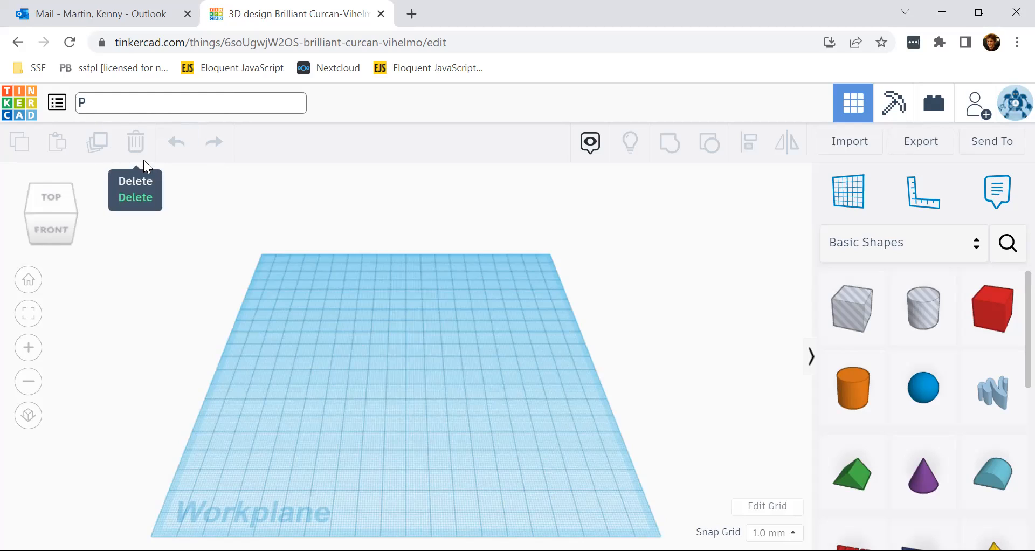
text(idture Frame)
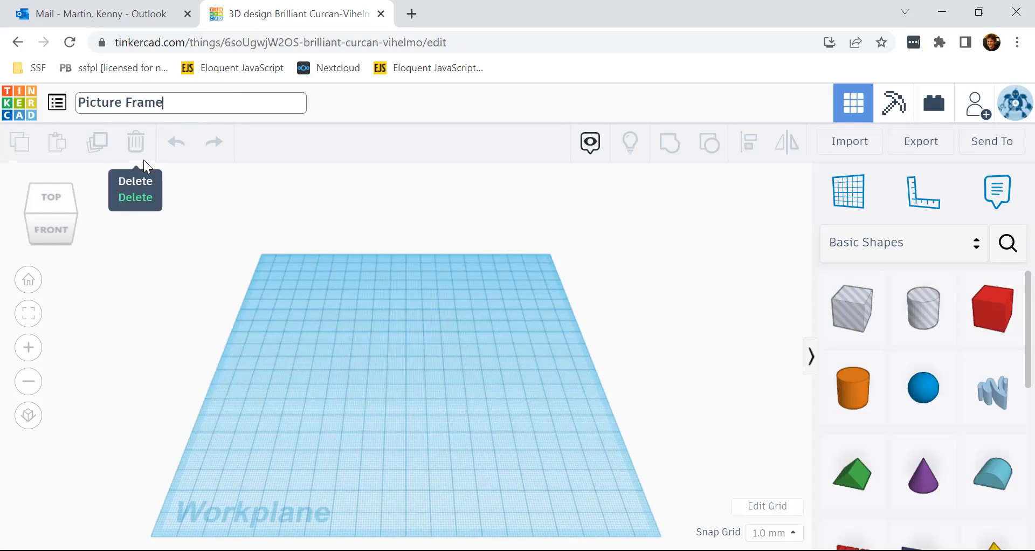
key(Return)
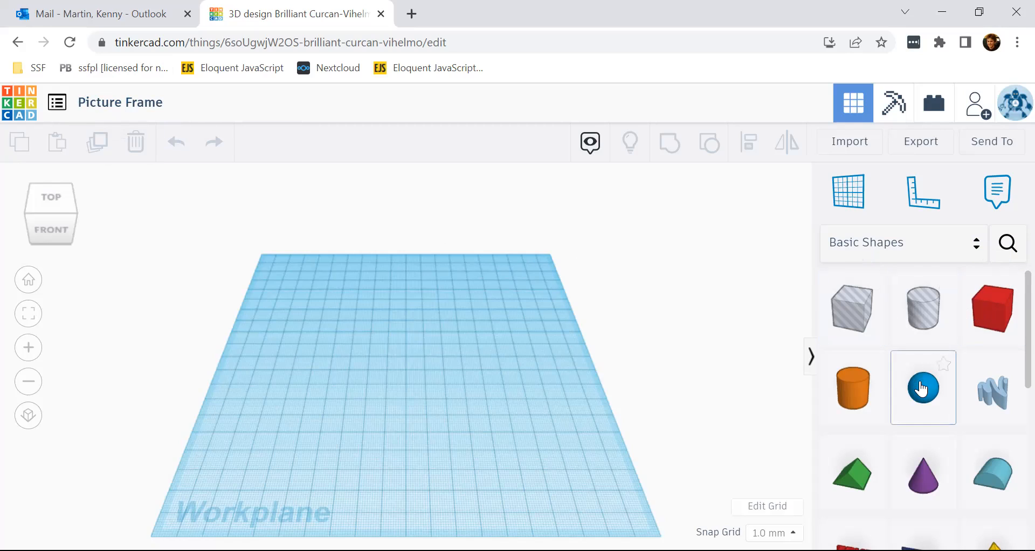
Look through the basic shapes and place a solid red box near the middle of the workplane
scroll(929, 335, down, 2)
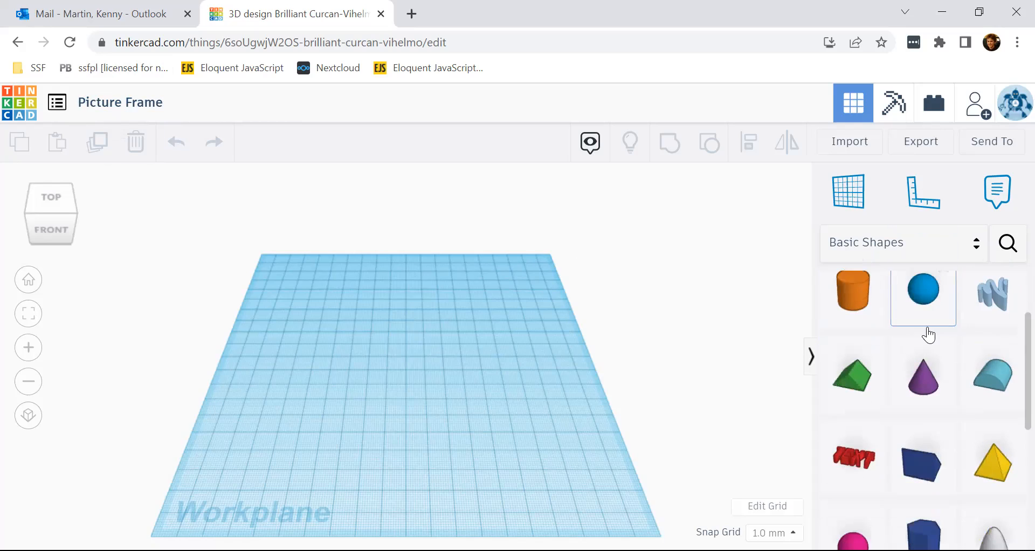
scroll(928, 334, down, 2)
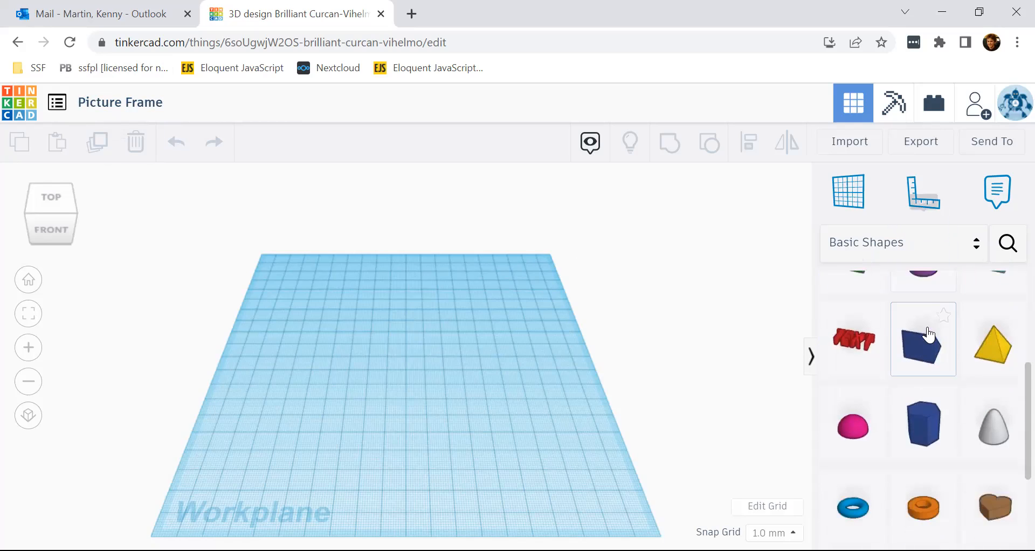
scroll(929, 335, up, 1)
scroll(928, 335, up, 3)
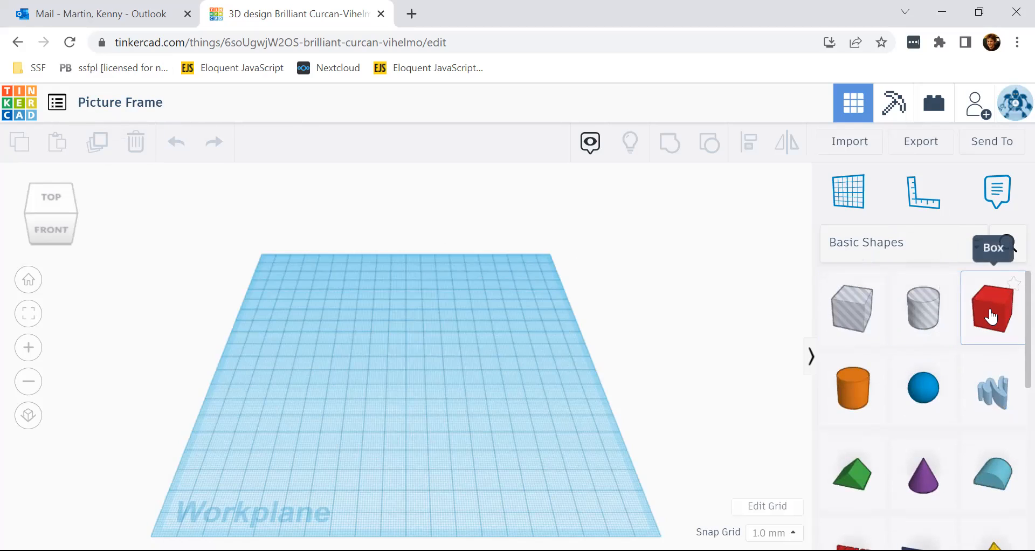
drag(993, 317, 383, 372)
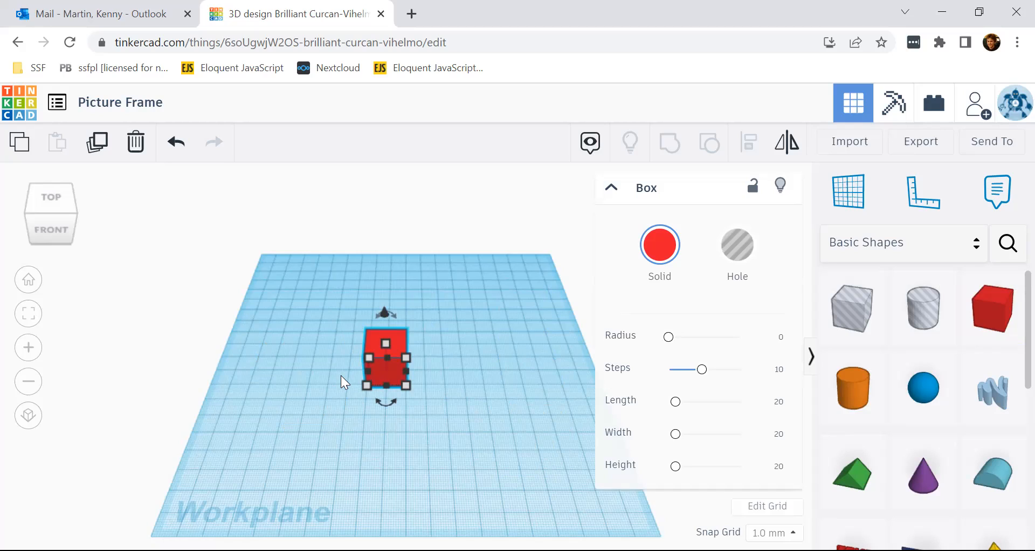
Recolour the solid box with the orange preset, and replace that colour with the purple preset
click(660, 245)
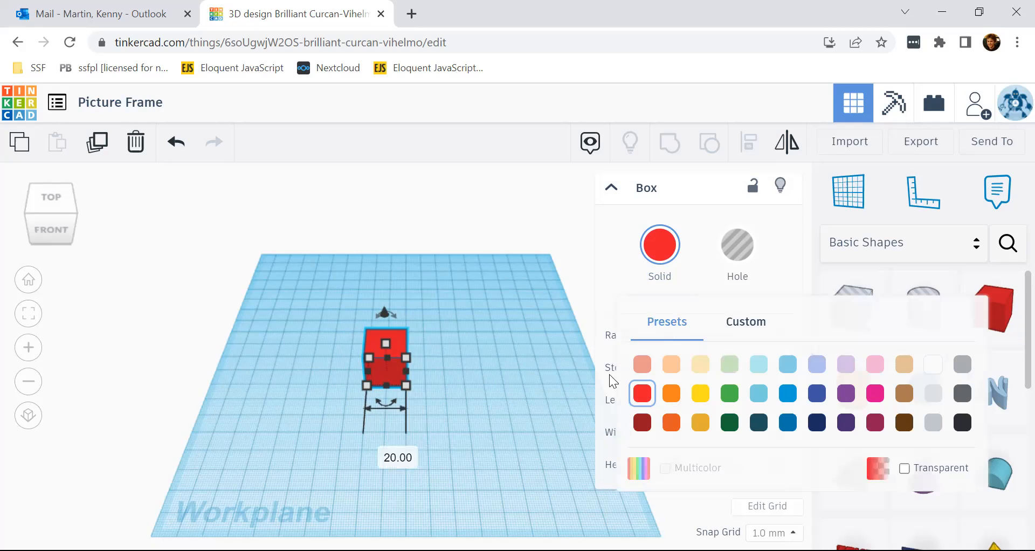
click(672, 390)
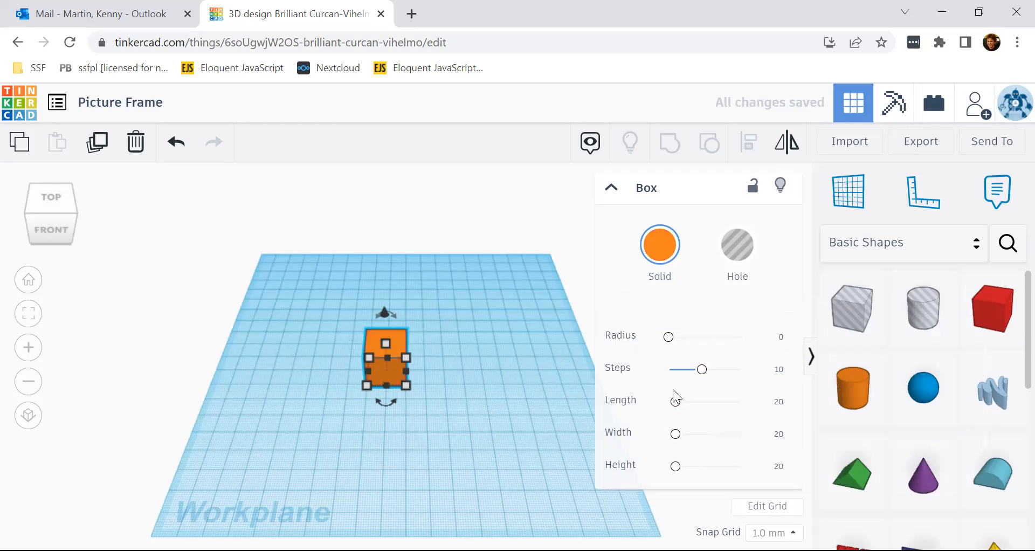
click(655, 257)
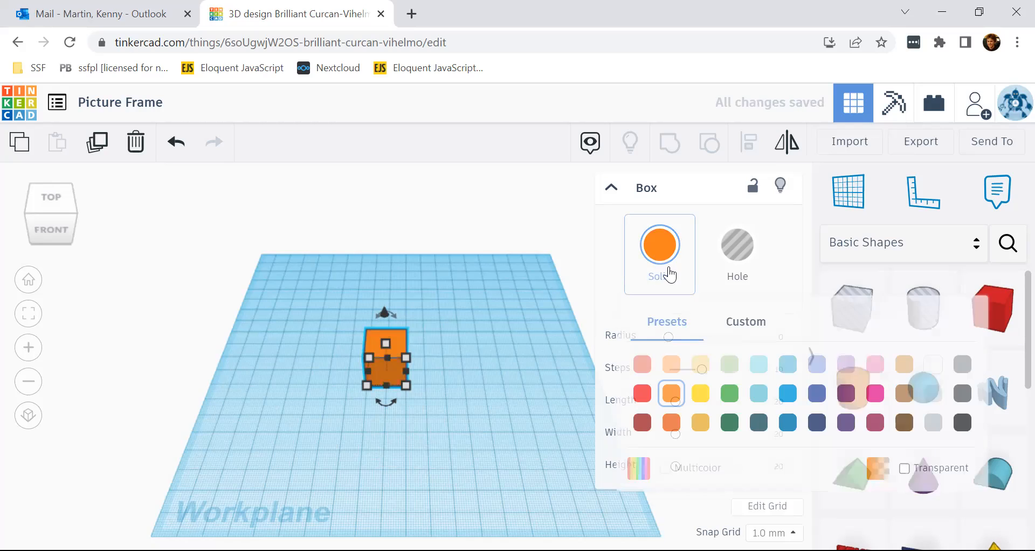
click(850, 398)
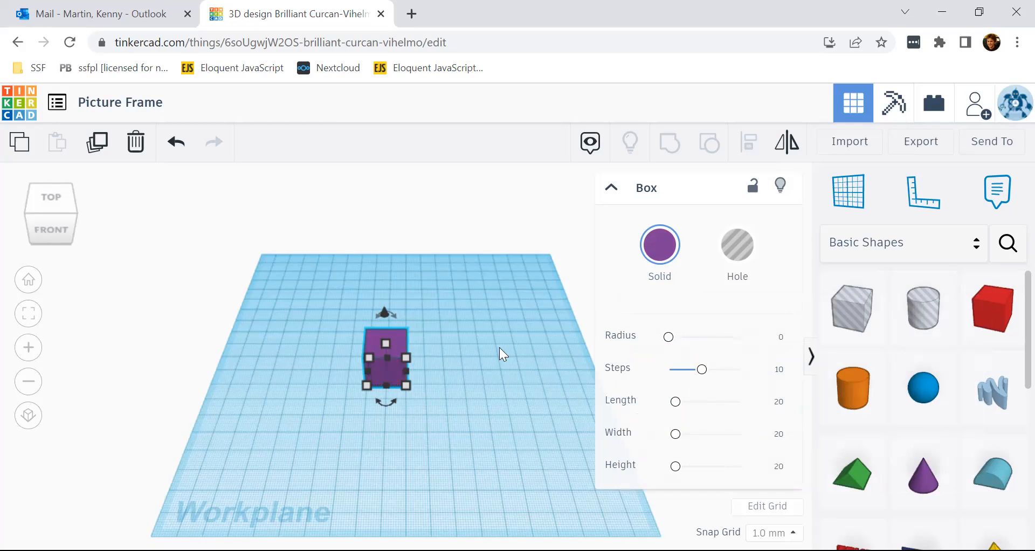
Recolour the purple box with the bright red preset
click(660, 244)
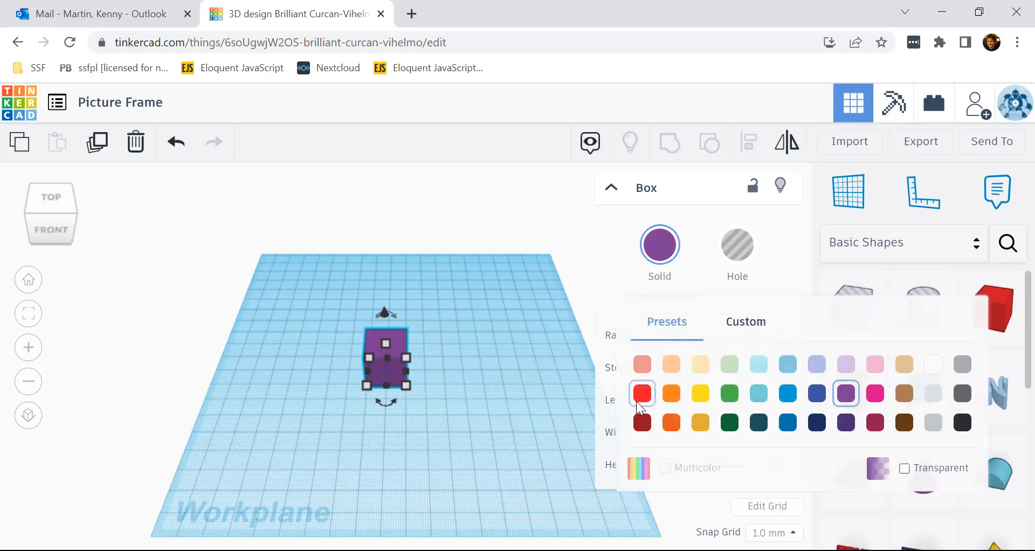
click(638, 400)
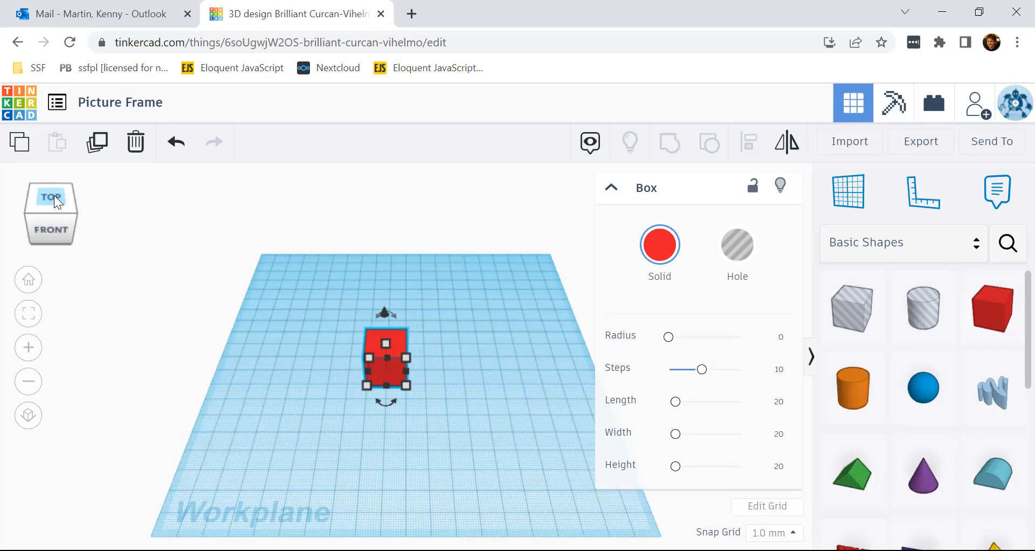
Examine the box and workplane from the front, right, top and back views
drag(52, 206, 49, 235)
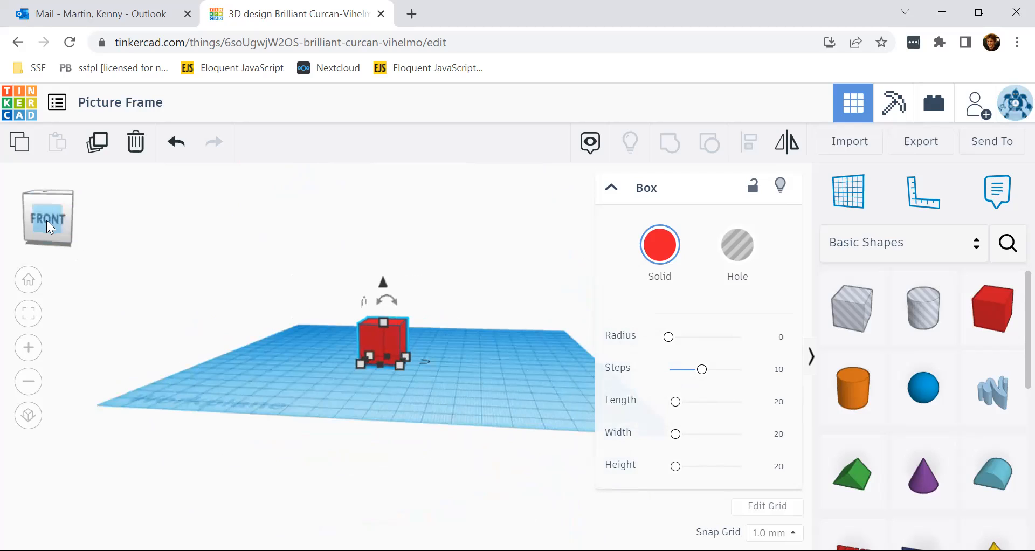
click(47, 218)
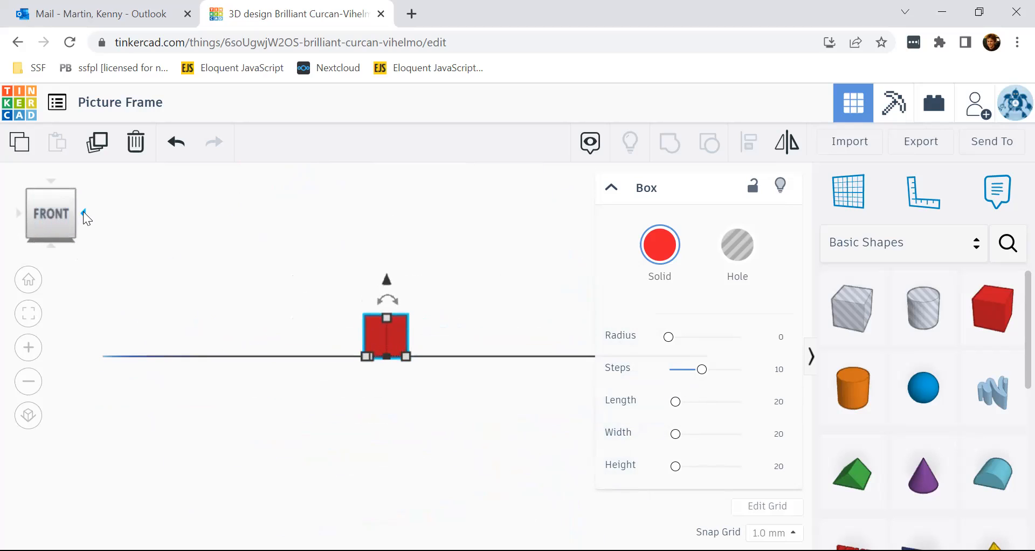
click(83, 213)
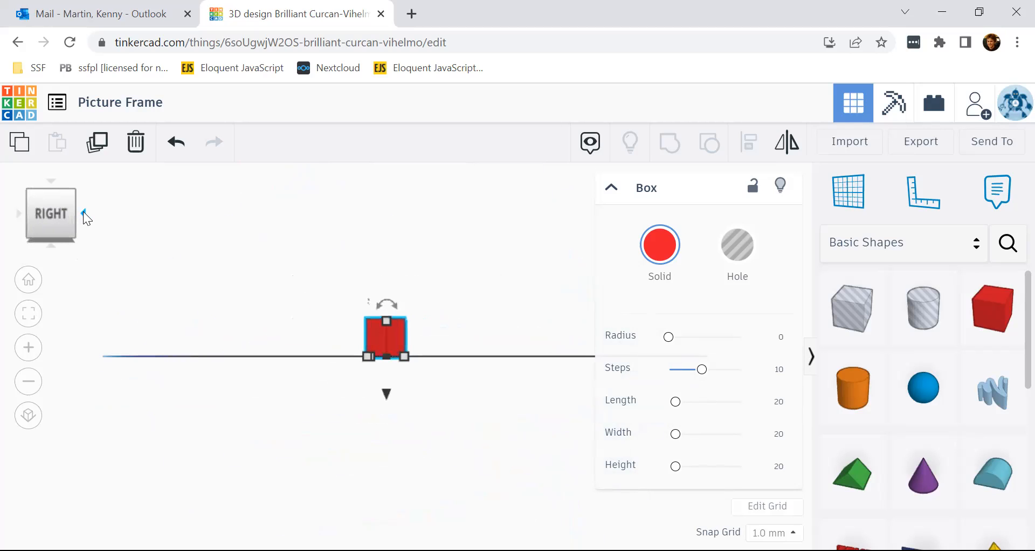
click(52, 180)
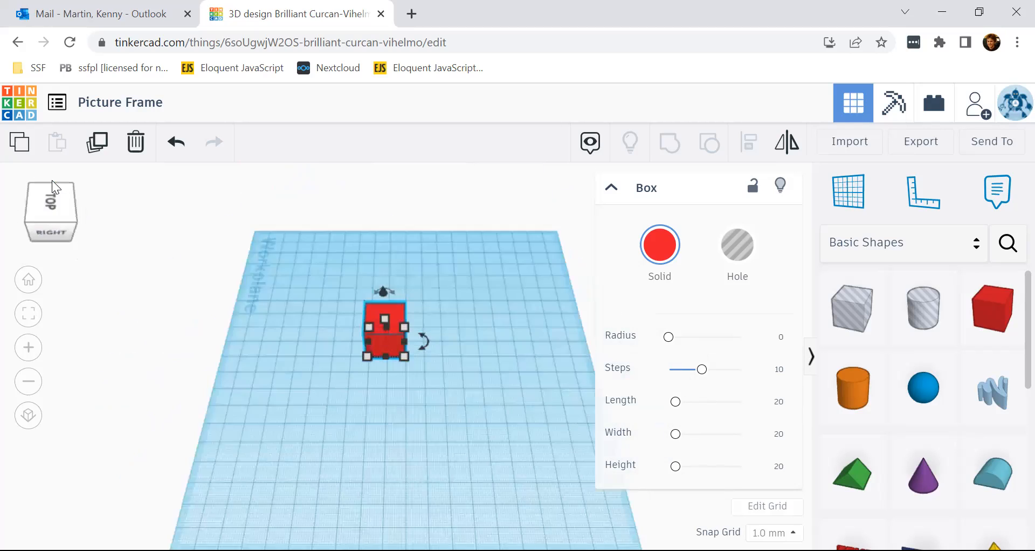
click(52, 180)
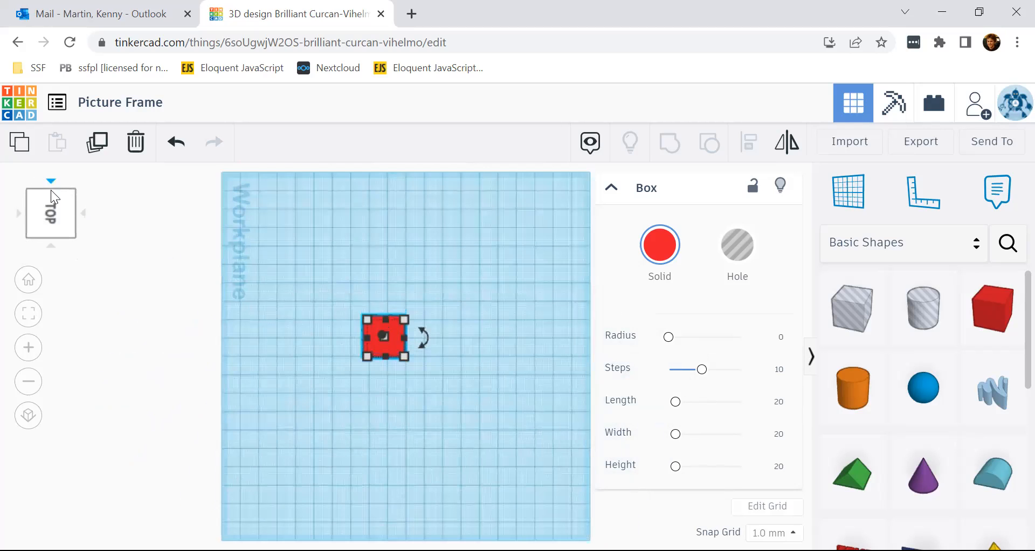
click(83, 213)
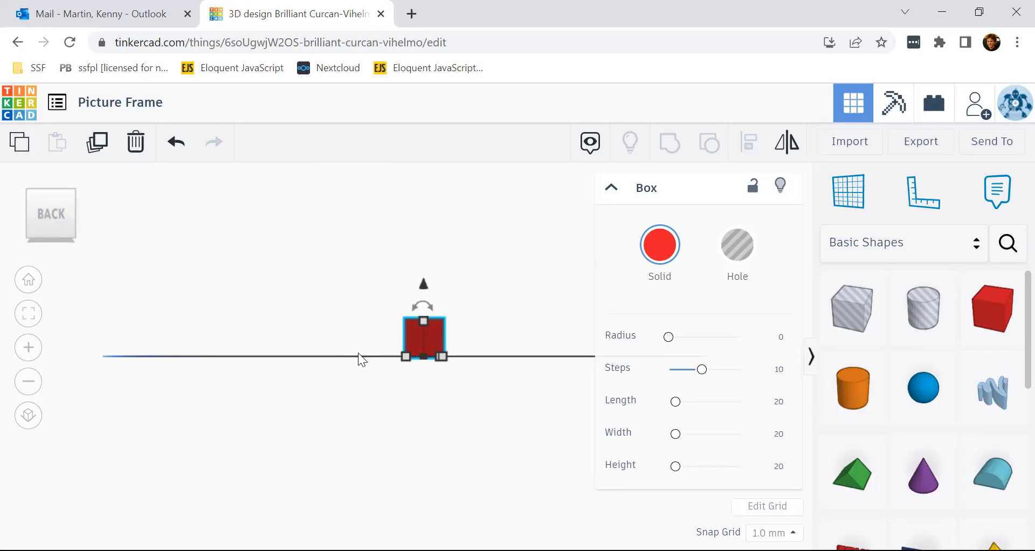
Examine the box on the workplane from angled viewpoints, both from a distance and up close
right_drag(350, 355, 338, 388)
right_drag(458, 390, 302, 410)
right_drag(489, 419, 410, 401)
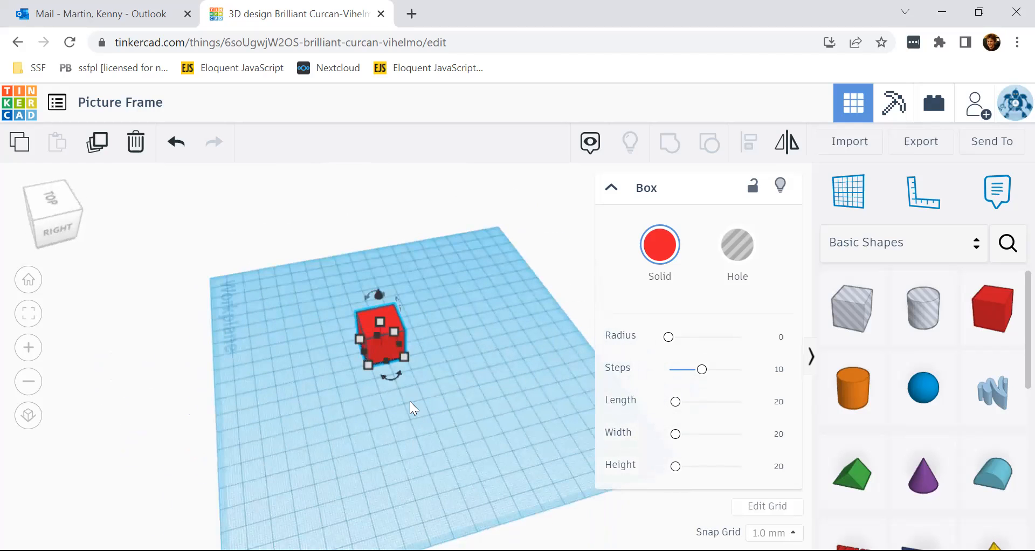
scroll(410, 402, down, 2)
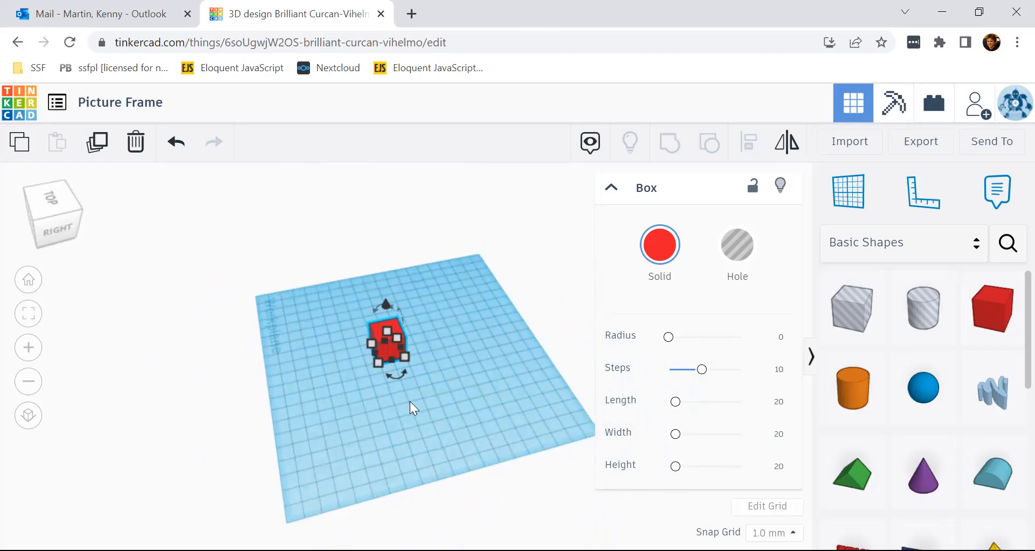
scroll(409, 401, down, 2)
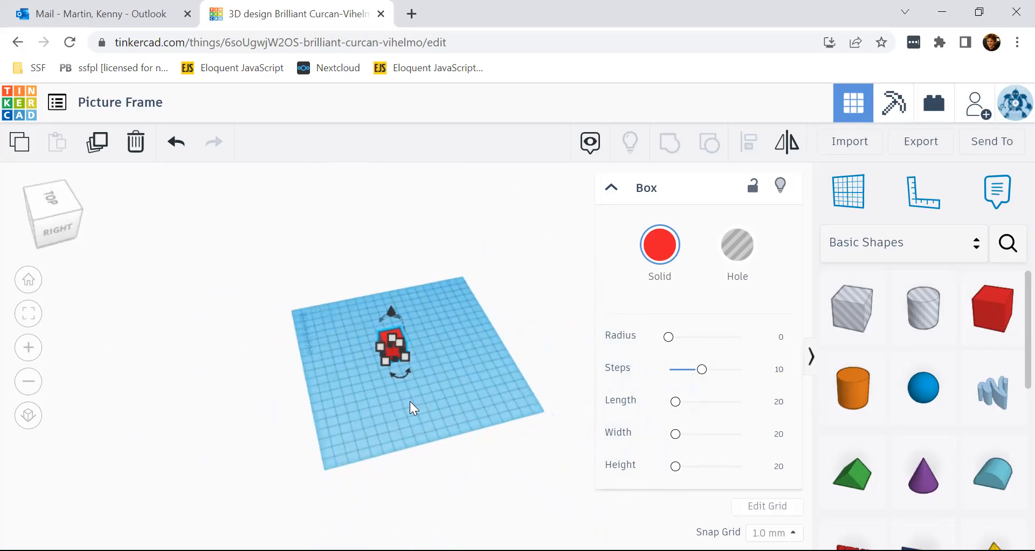
scroll(410, 402, down, 2)
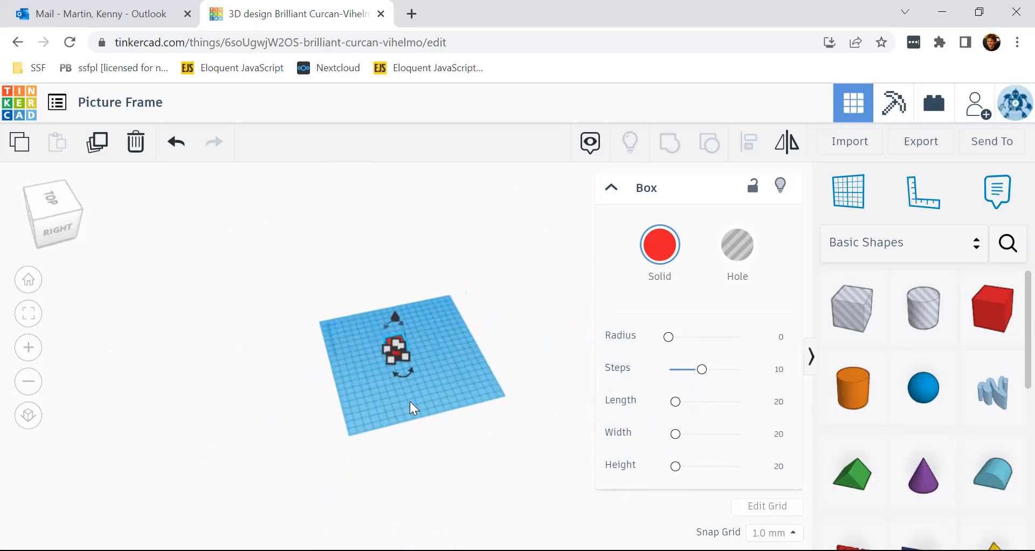
scroll(410, 401, down, 2)
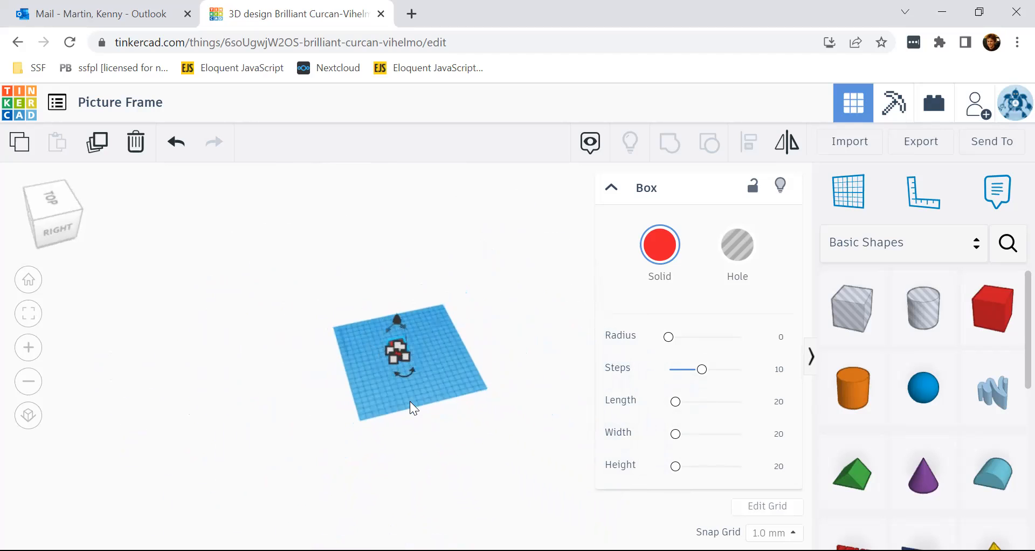
scroll(410, 401, up, 5)
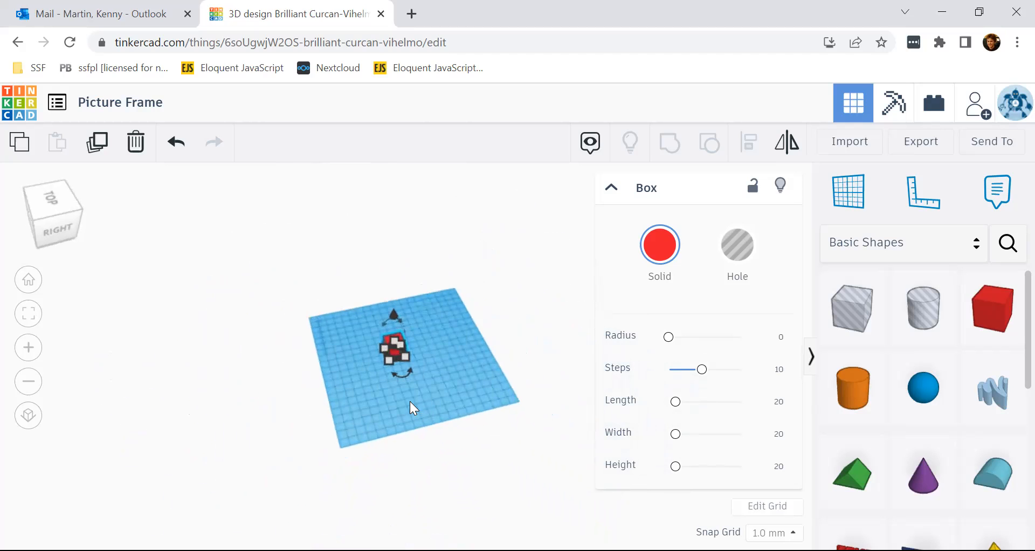
scroll(410, 402, up, 5)
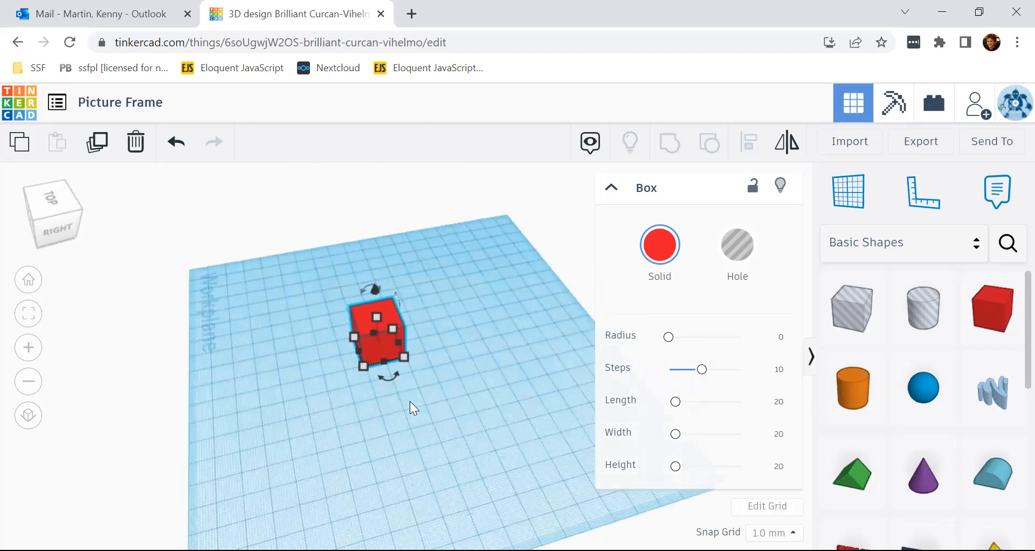
scroll(409, 401, up, 5)
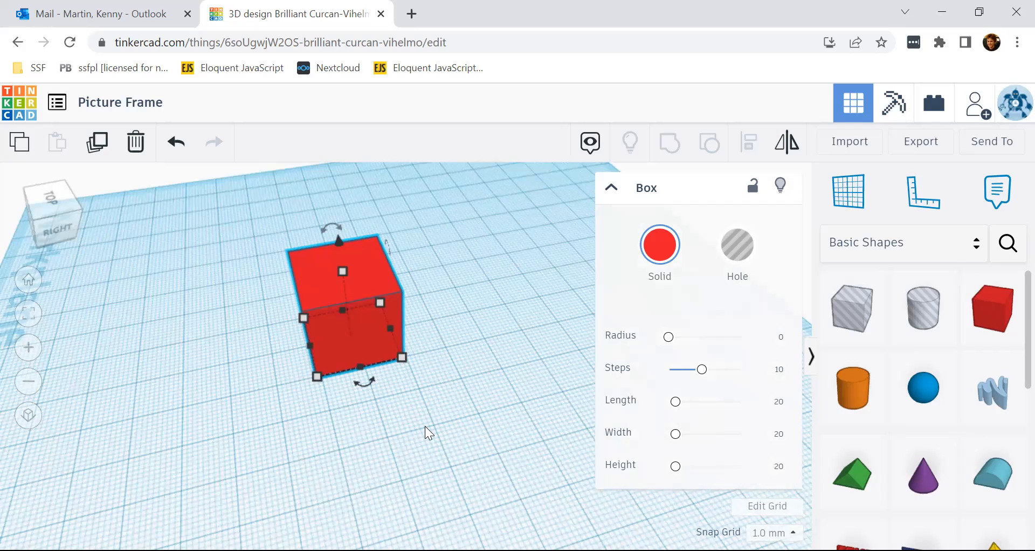
right_drag(359, 435, 549, 404)
right_drag(434, 445, 366, 443)
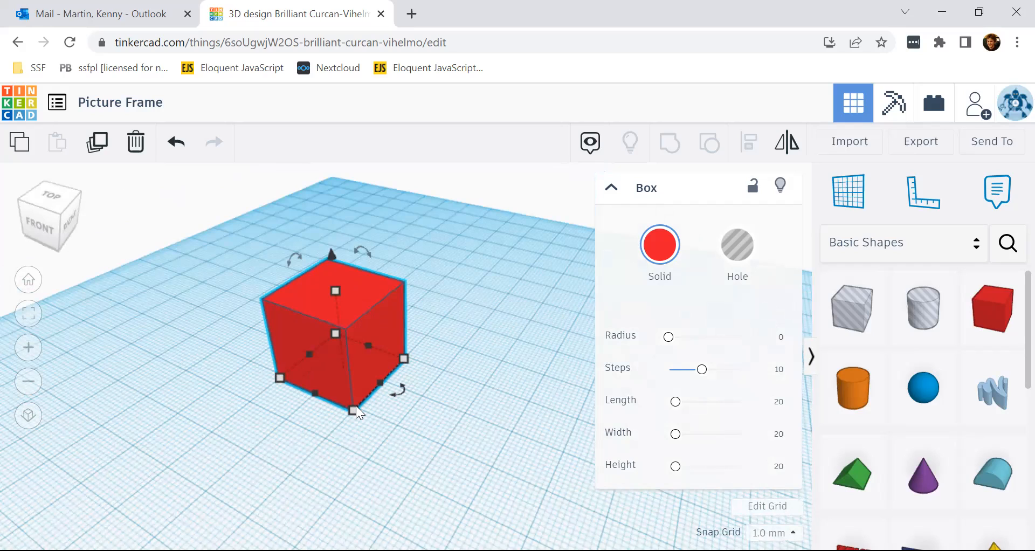
Check the box's side dimensions at the corner handles of its base
mouse_move(354, 409)
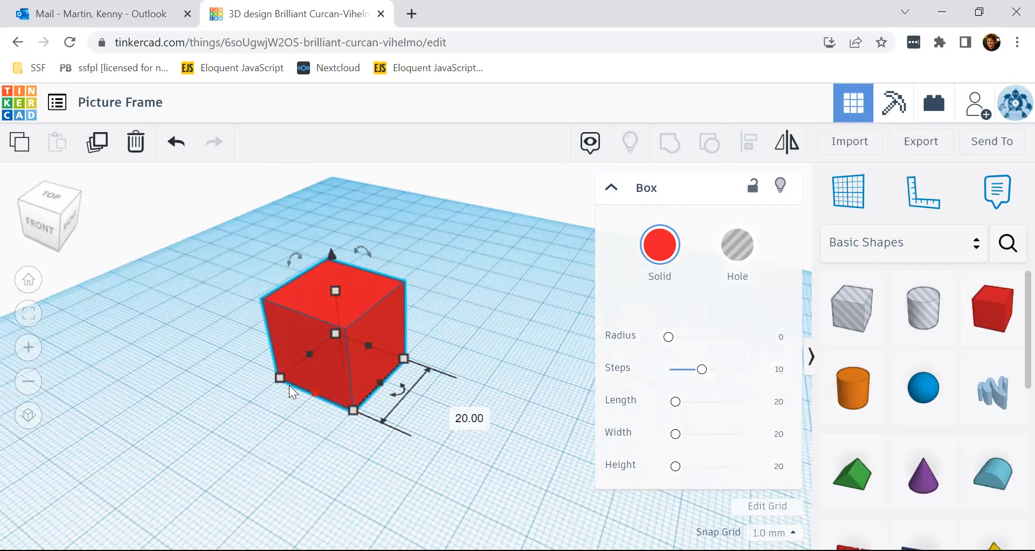
mouse_move(281, 377)
mouse_move(405, 358)
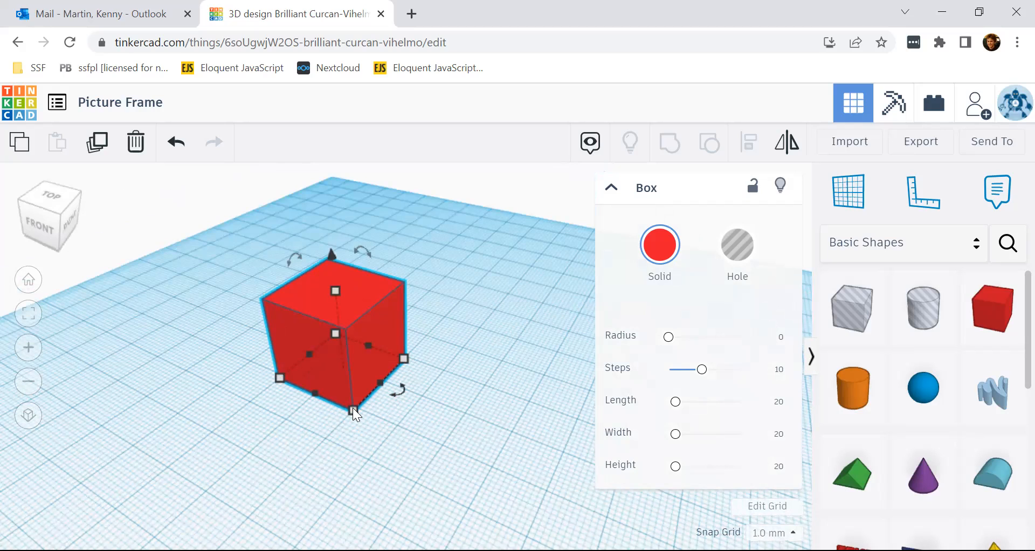
mouse_move(353, 408)
mouse_down()
mouse_move(345, 515)
mouse_move(346, 419)
mouse_move(328, 404)
mouse_move(348, 409)
mouse_move(339, 415)
mouse_move(351, 408)
mouse_up()
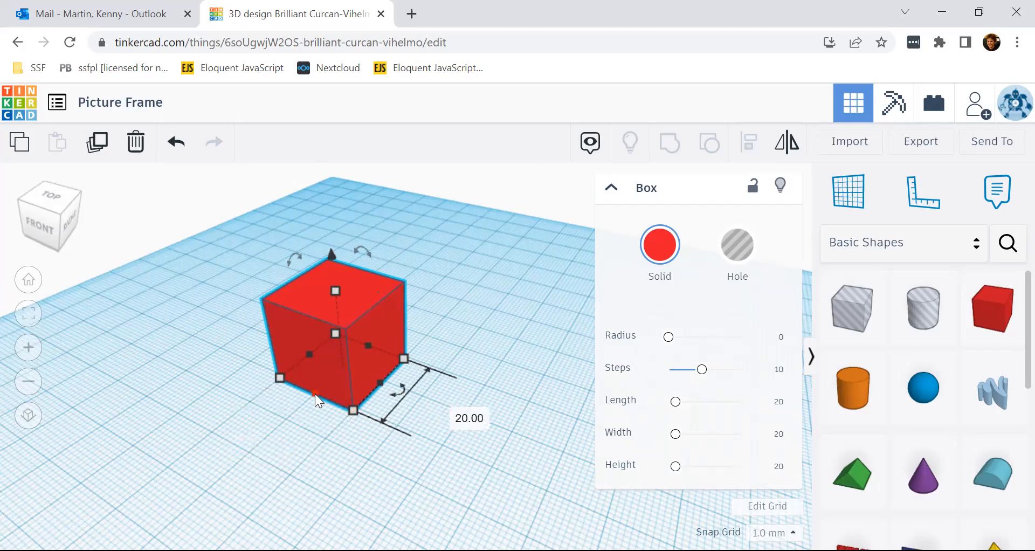
Stretch the box toward the front of the workplane to a depth of 49 mm
mouse_move(332, 426)
right_down()
mouse_move(368, 426)
mouse_move(349, 425)
right_up()
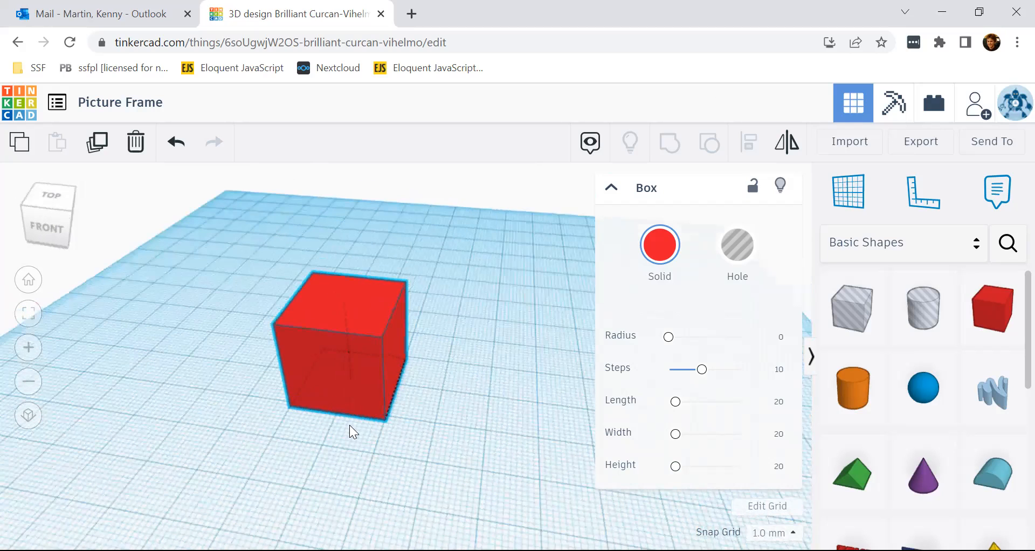
scroll(288, 459, up, 3)
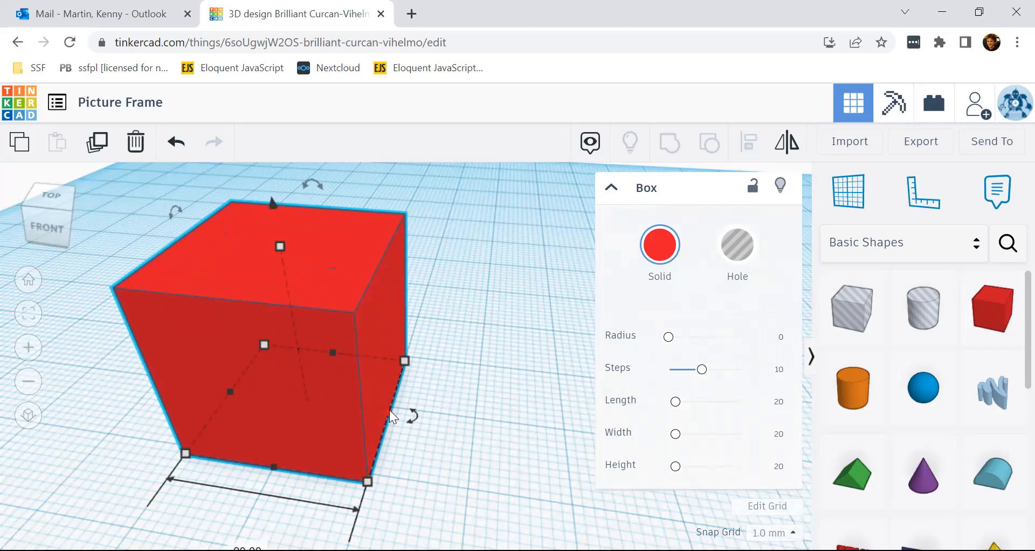
scroll(389, 410, down, 2)
scroll(390, 409, down, 2)
drag(356, 402, 295, 484)
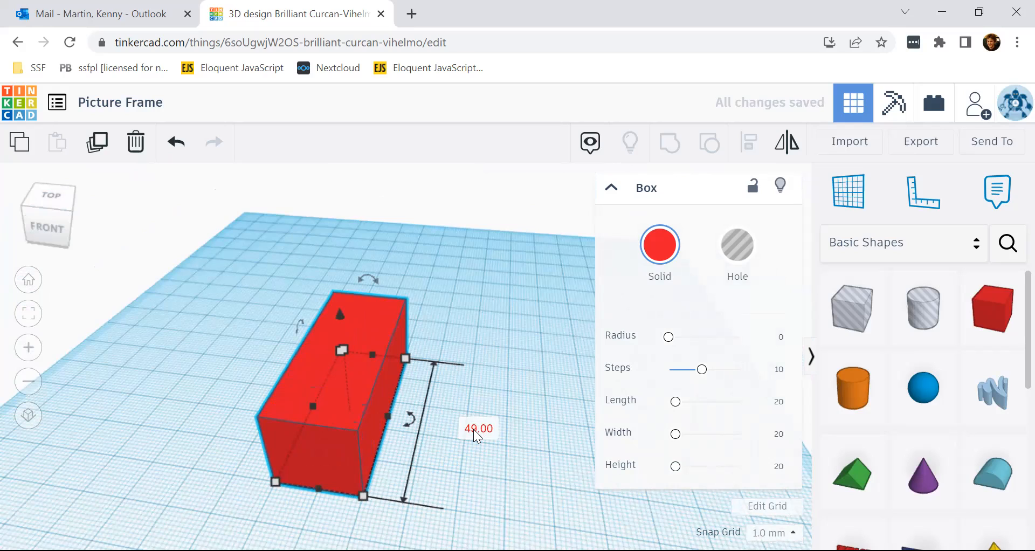
Set the box's front-to-back depth to exactly 20 mm and deselect the box
click(474, 430)
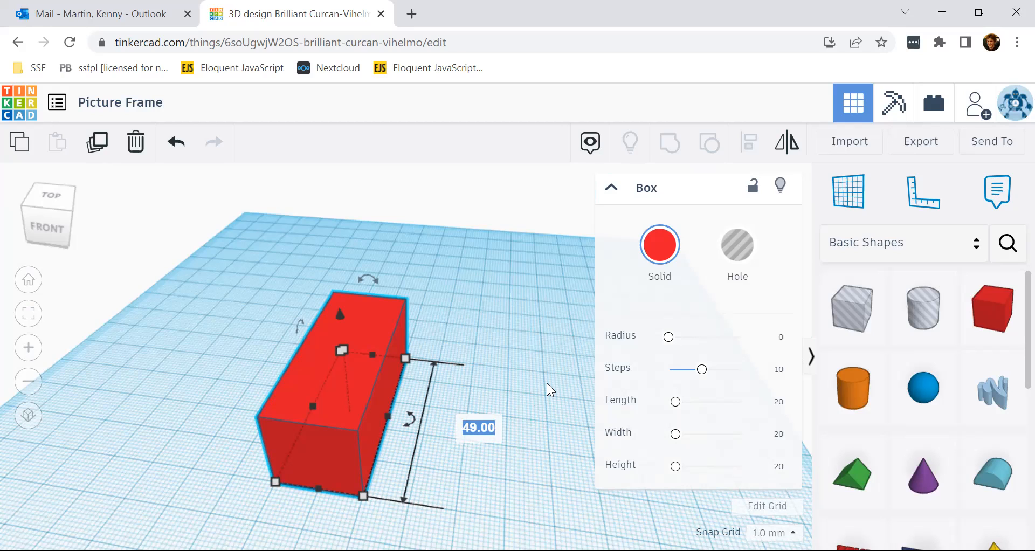
text(20)
key(Return)
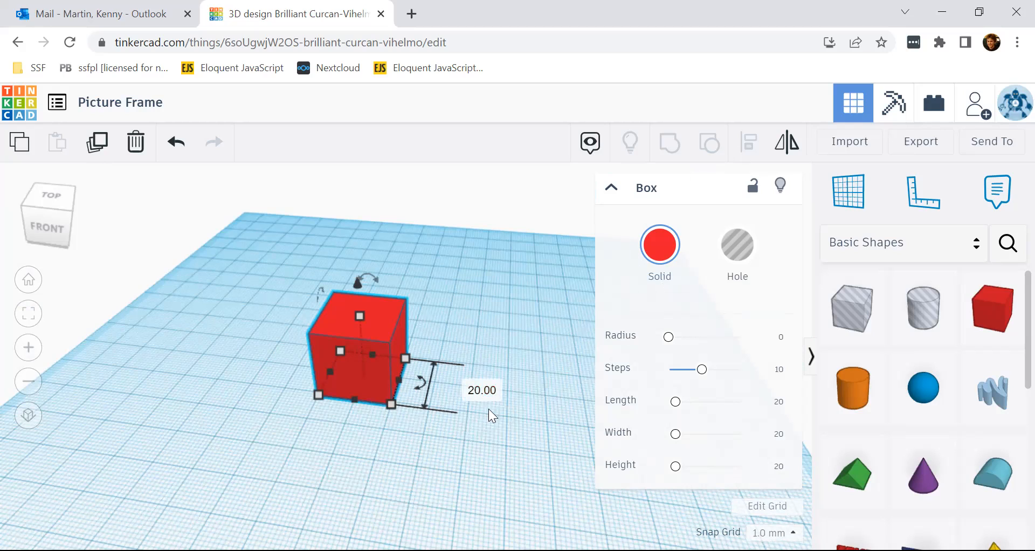
click(493, 435)
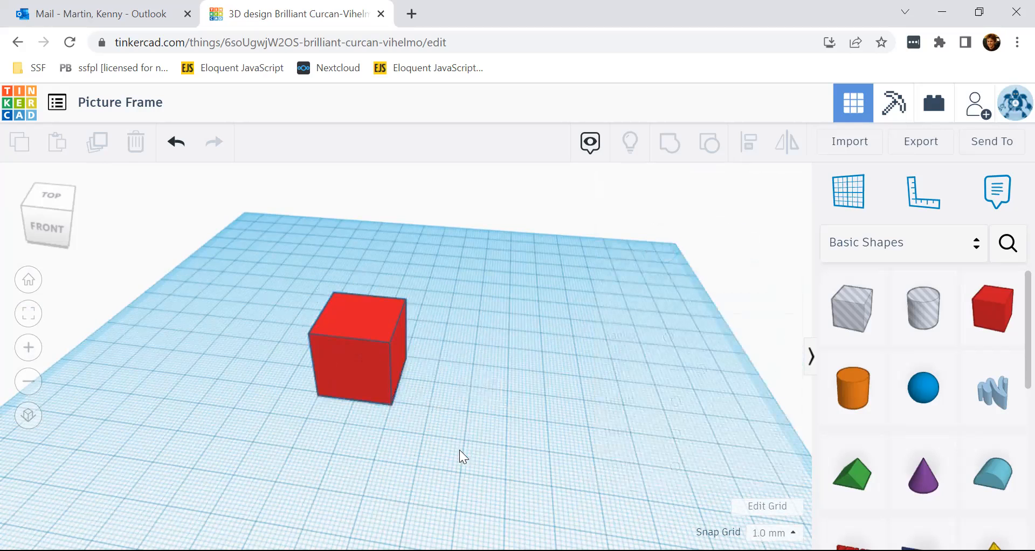
Review the available measurement units in the grid properties and close them without changing anything
right_drag(574, 403, 448, 387)
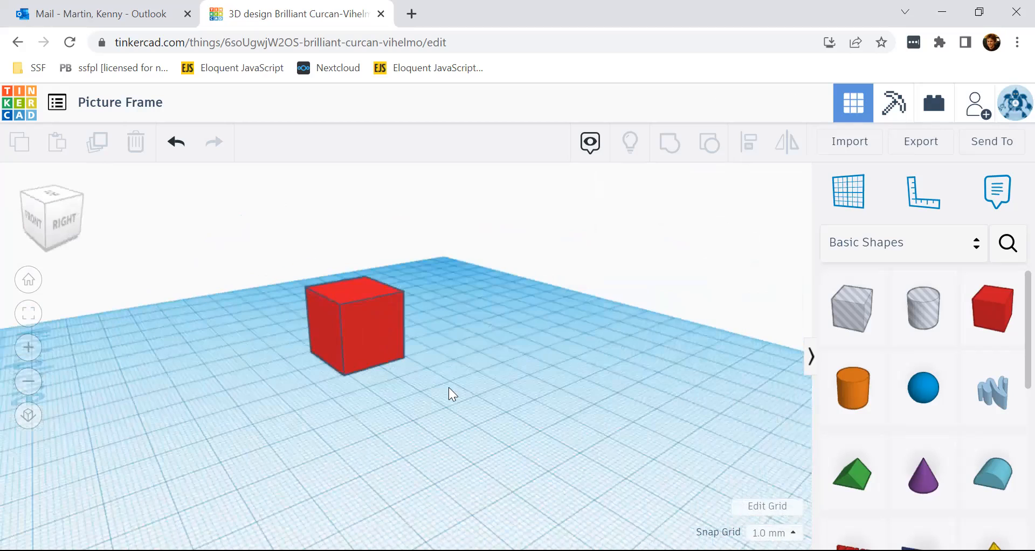
click(766, 507)
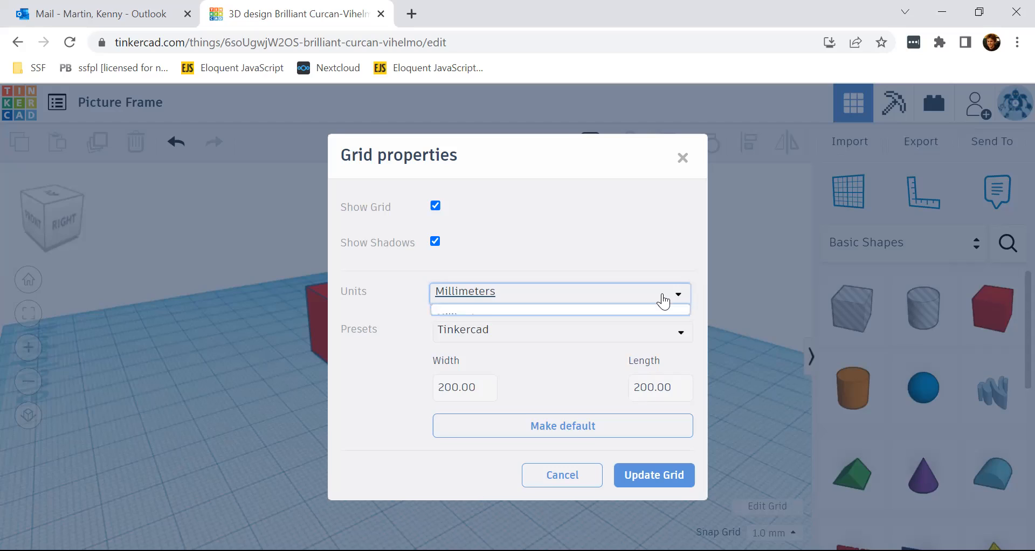
click(663, 298)
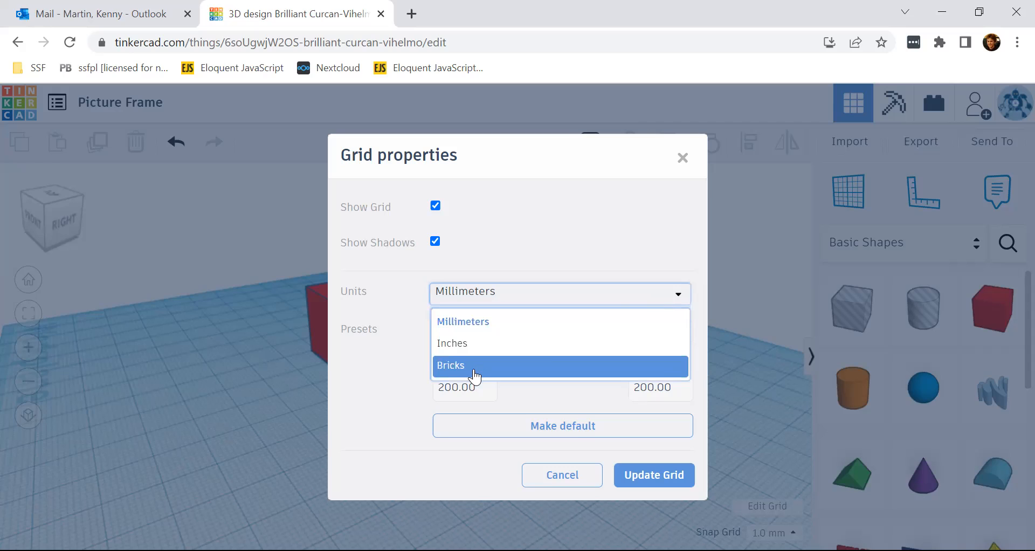
click(623, 294)
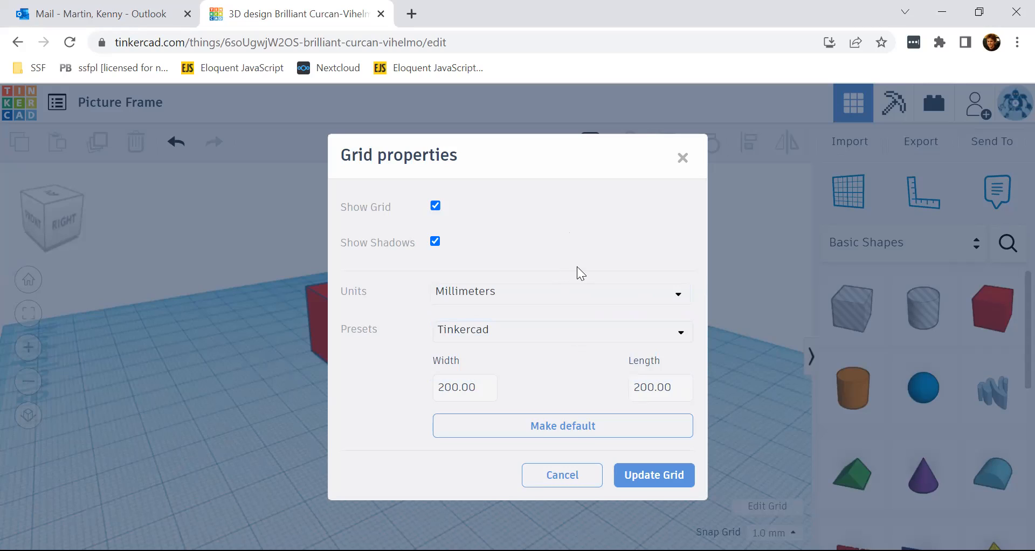
click(551, 486)
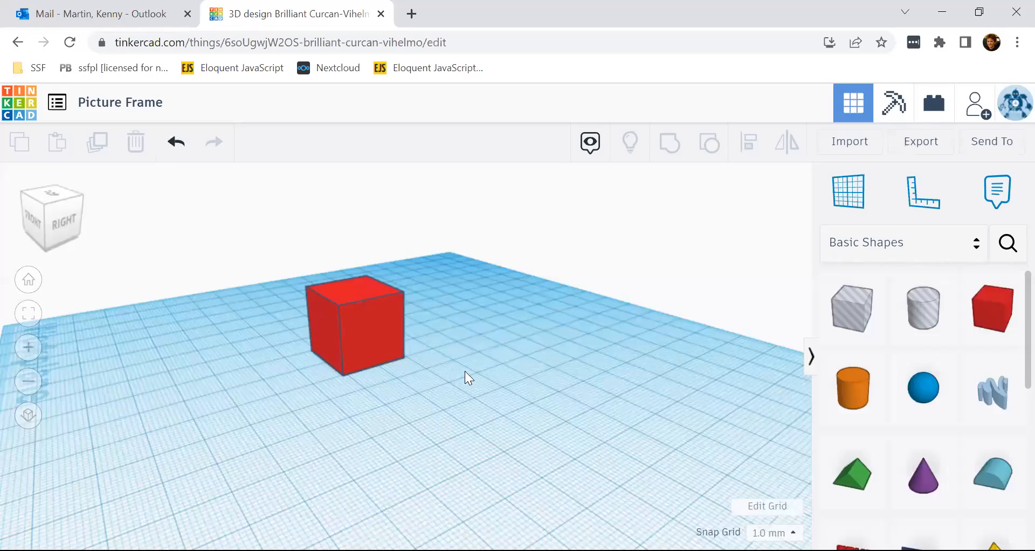
Select the red box and raise it 10 mm above the workplane
right_drag(354, 427, 460, 418)
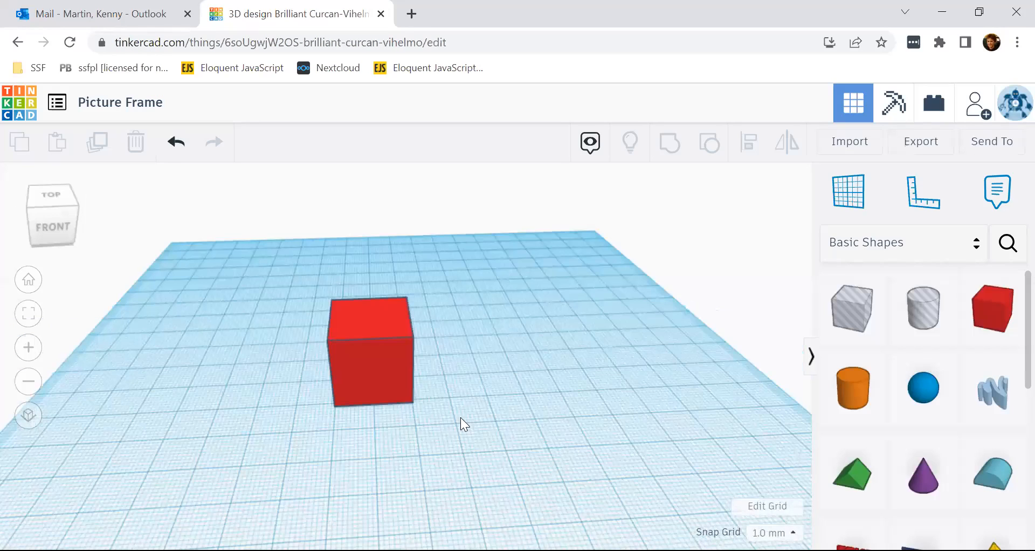
click(383, 353)
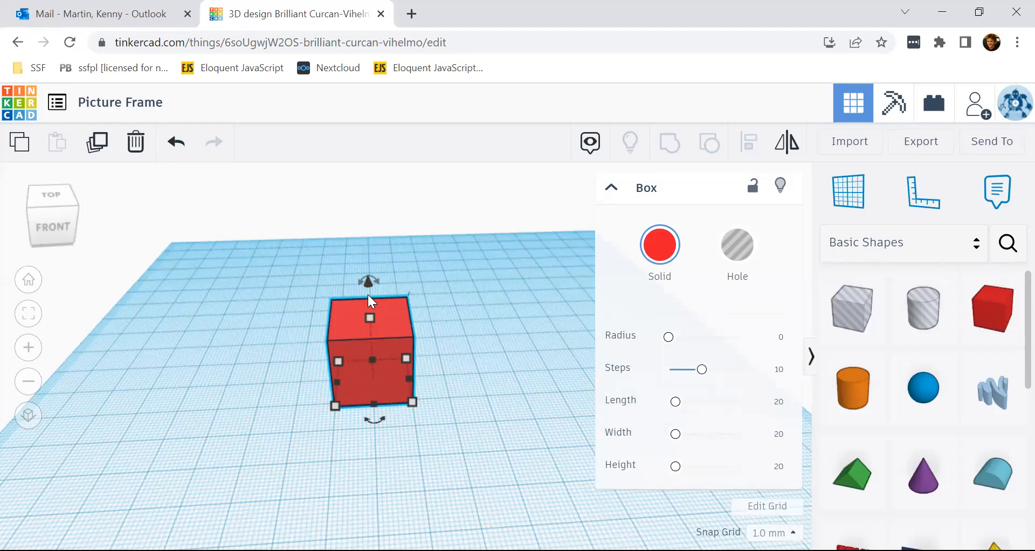
scroll(367, 294, up, 2)
scroll(328, 251, up, 2)
scroll(334, 245, up, 1)
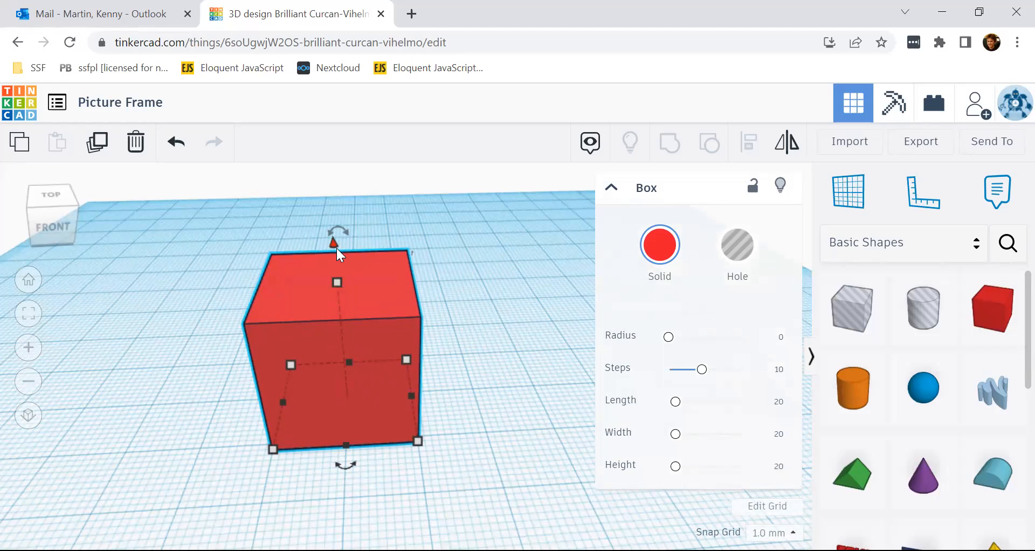
drag(333, 244, 333, 158)
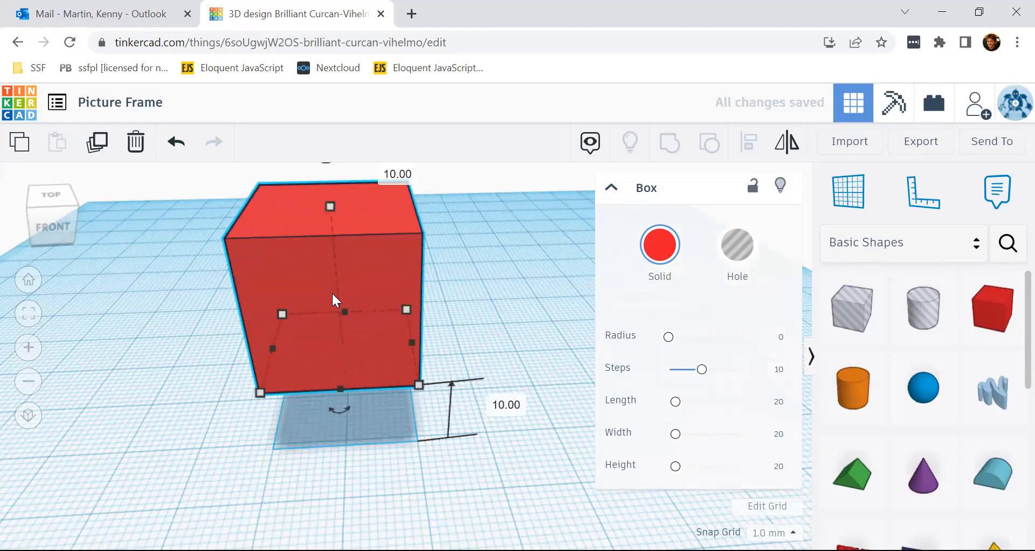
Lower the raised red box back onto the workplane so it sits at 0 mm
right_drag(289, 484, 511, 478)
right_drag(429, 447, 481, 447)
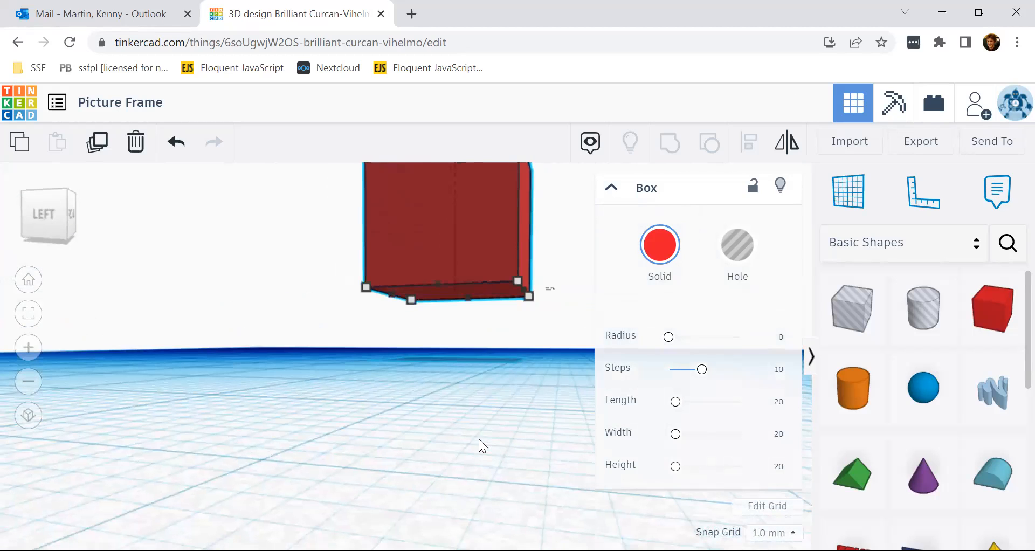
right_drag(461, 360, 391, 420)
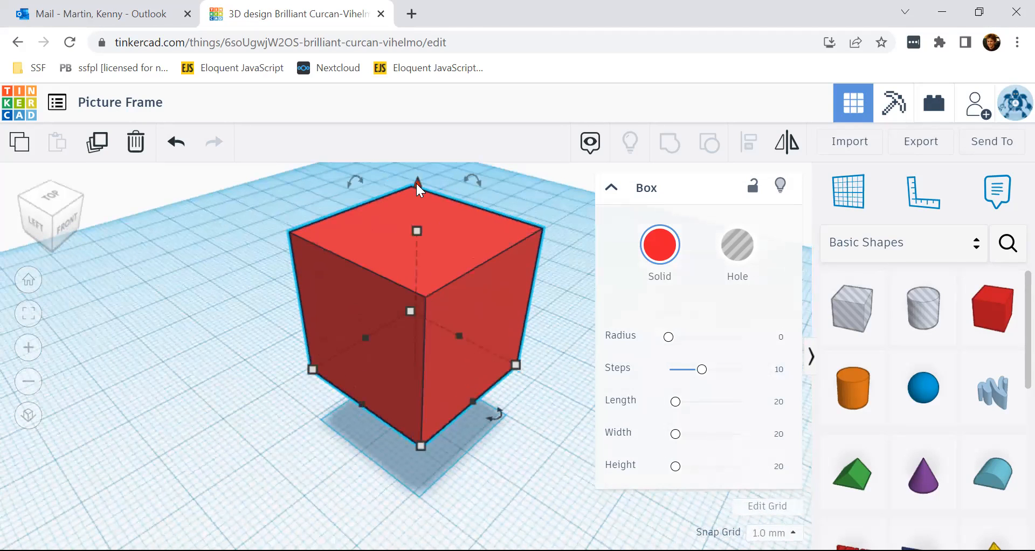
drag(415, 182, 416, 201)
right_drag(432, 460, 322, 423)
right_drag(282, 354, 279, 377)
scroll(279, 376, down, 3)
drag(341, 251, 341, 282)
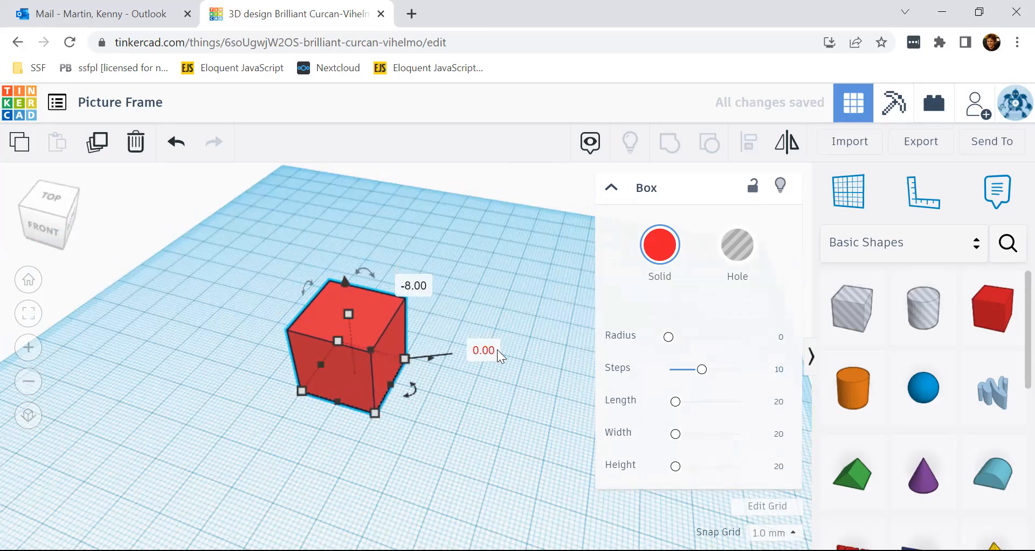
Sink the box 1 mm below the workplane and inspect it from underneath and from the sides
right_drag(371, 471, 445, 385)
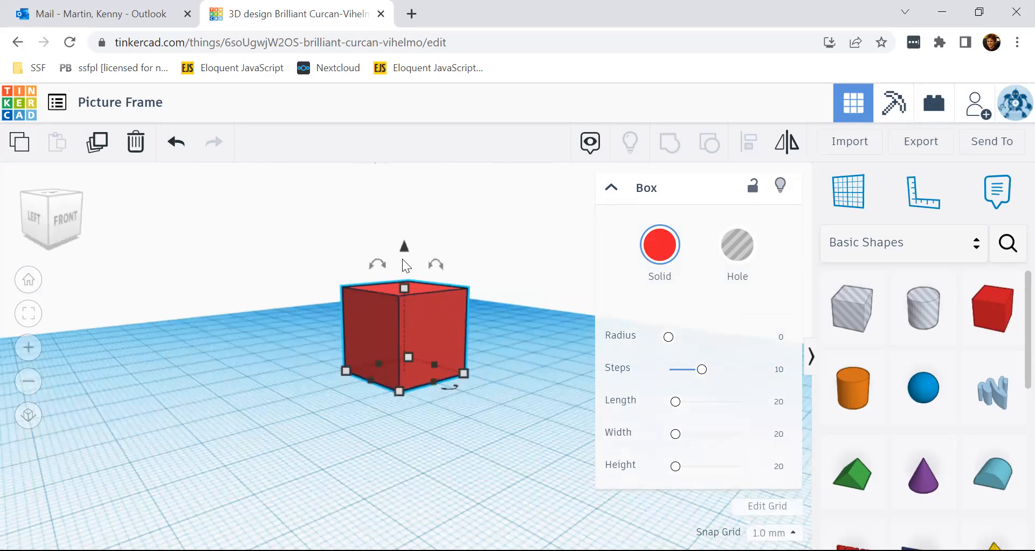
drag(403, 243, 403, 249)
right_drag(422, 431, 429, 397)
scroll(427, 397, up, 5)
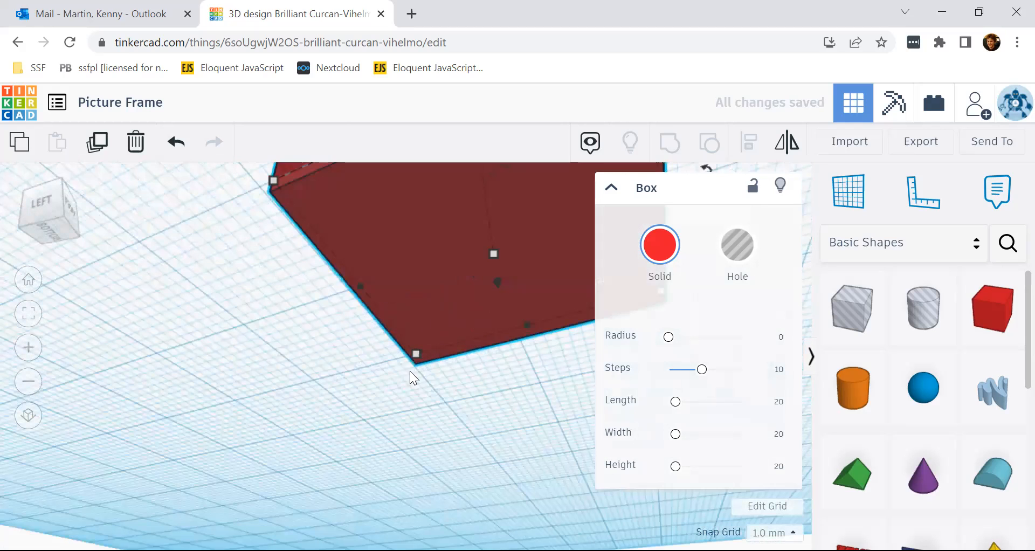
right_drag(287, 377, 337, 416)
scroll(335, 400, up, 4)
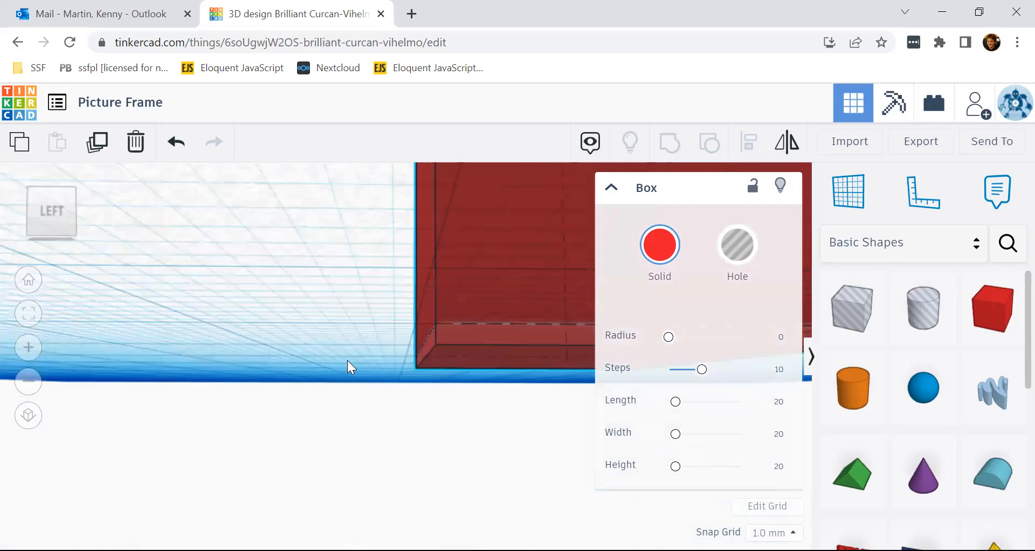
right_drag(347, 360, 227, 390)
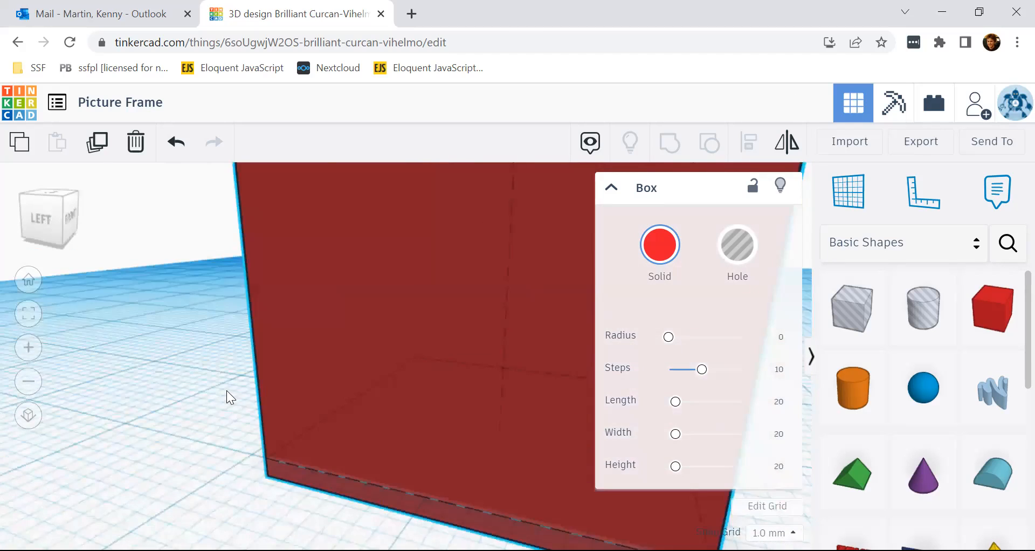
scroll(226, 390, down, 8)
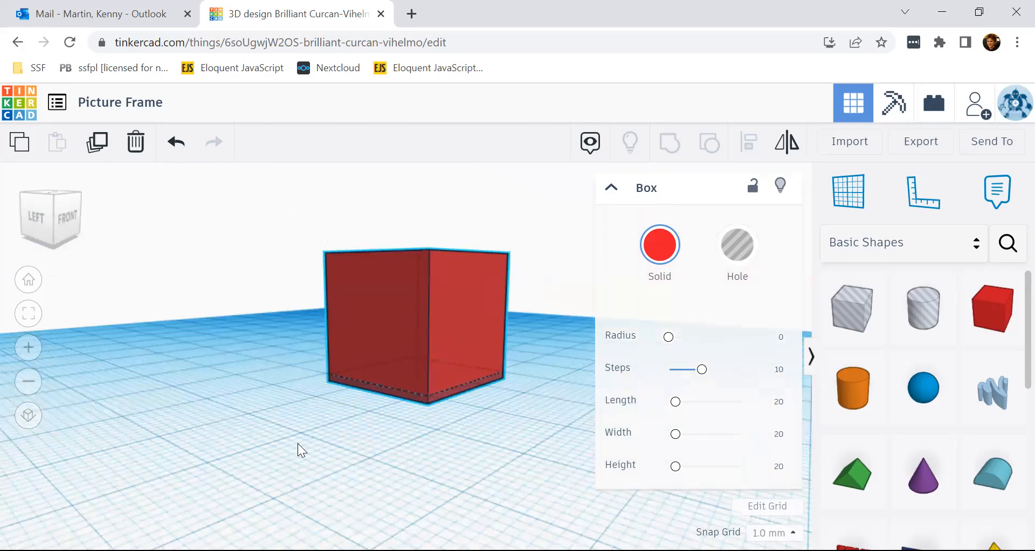
right_drag(297, 443, 292, 447)
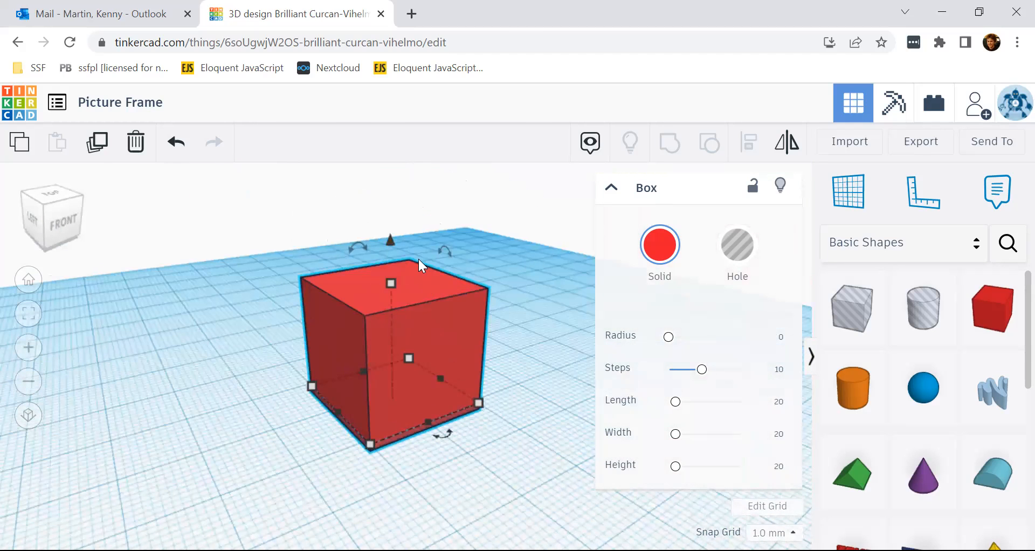
Raise the box to 1 mm above the workplane and nudge it back down 1 mm onto the surface
right_drag(501, 404, 367, 273)
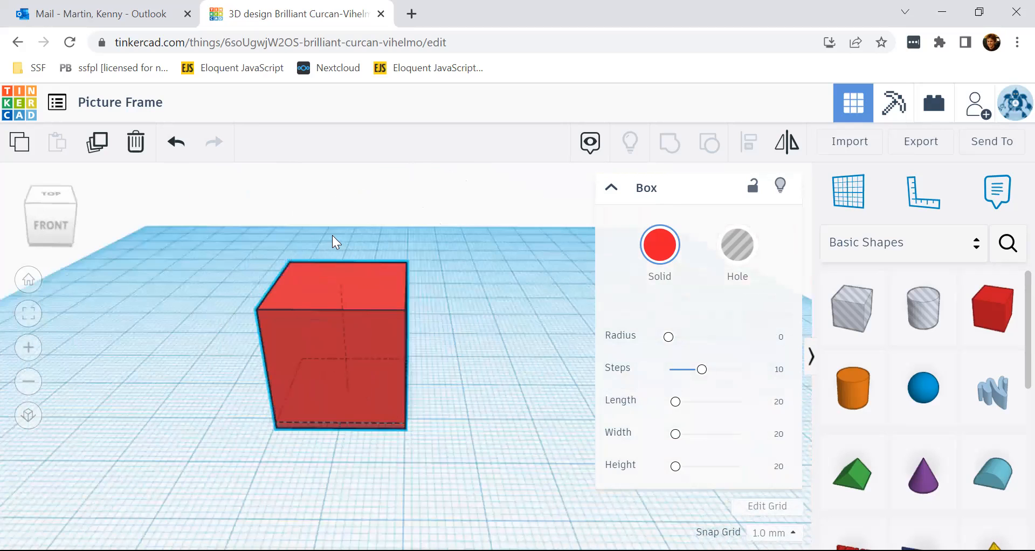
drag(331, 234, 331, 226)
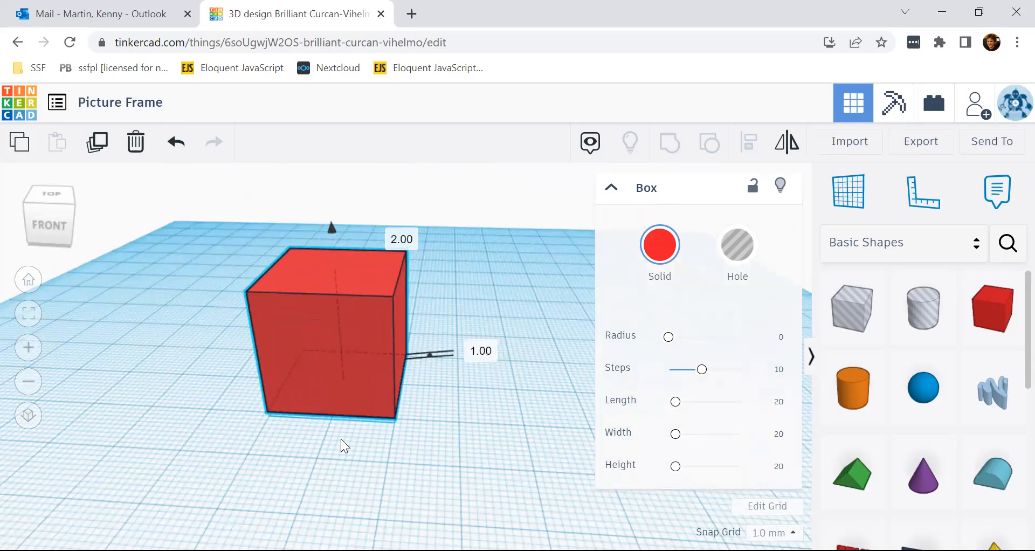
scroll(371, 399, up, 2)
mouse_move(380, 410)
right_down()
mouse_move(382, 419)
mouse_move(370, 413)
right_up()
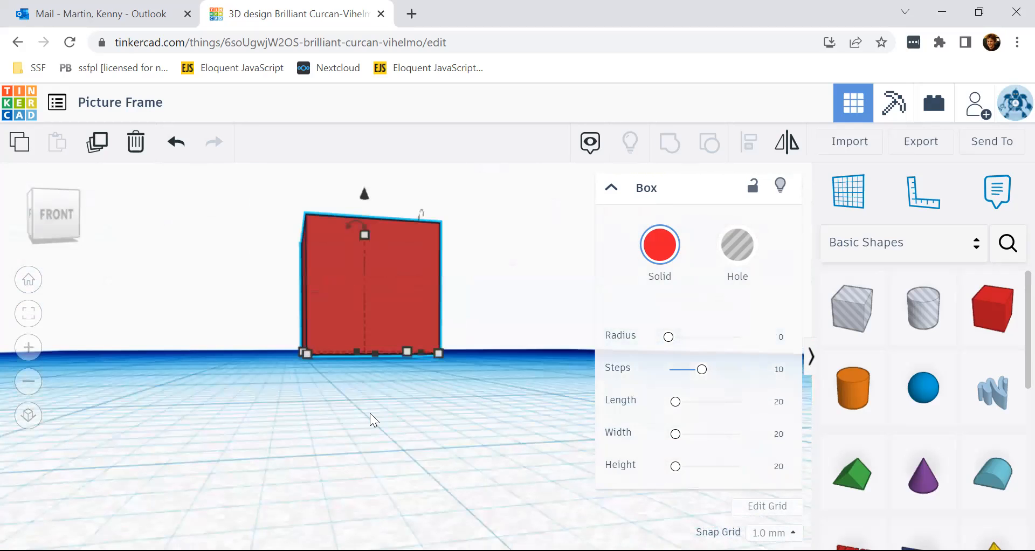
right_drag(309, 443, 308, 432)
right_drag(386, 321, 389, 309)
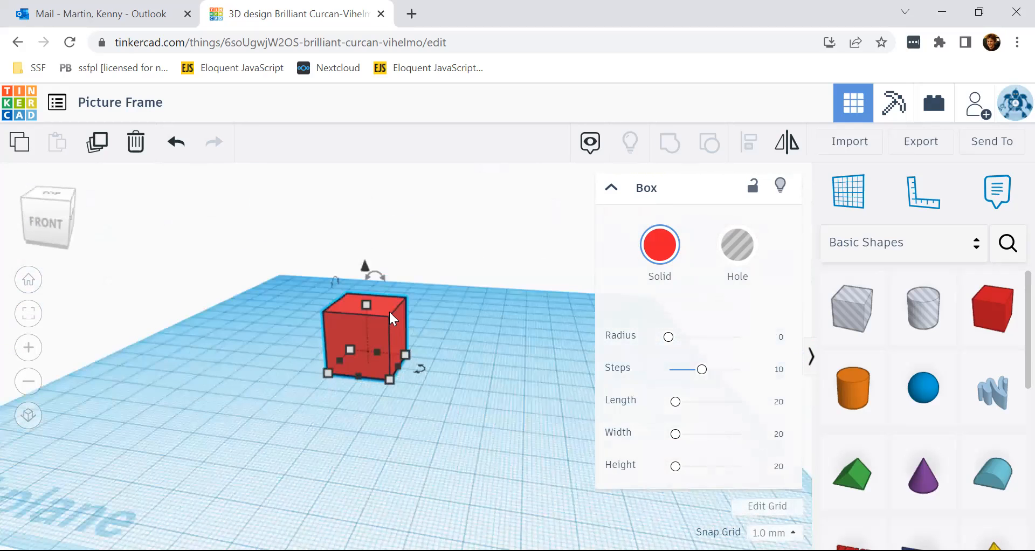
drag(366, 265, 366, 268)
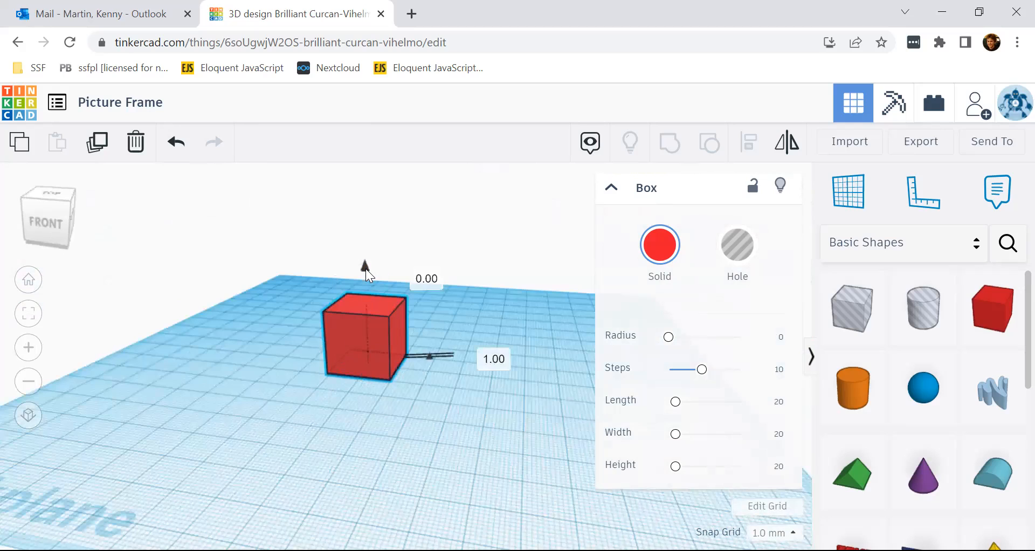
key(ctrl+Down)
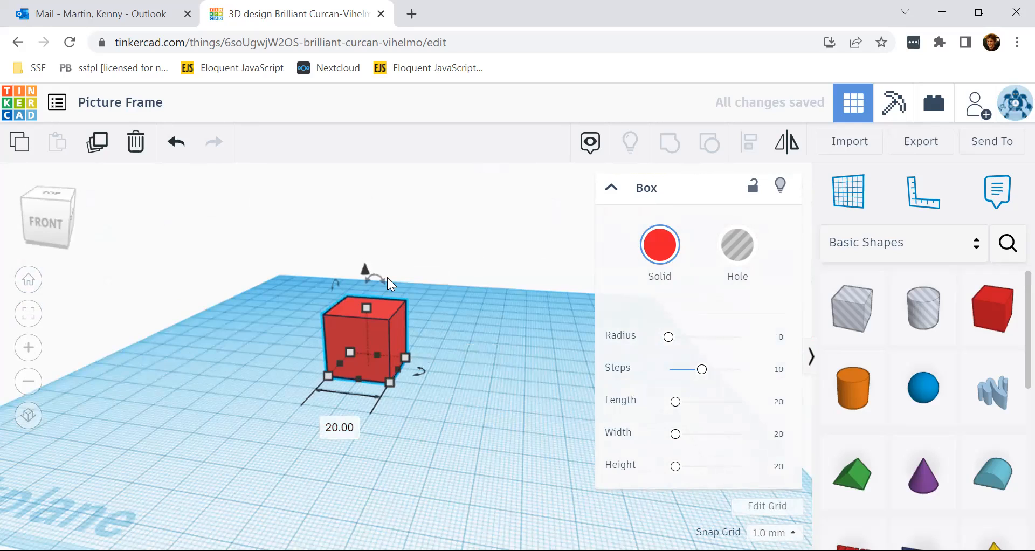
Rotate the box 91° clockwise in its front-facing plane and check it from several sides
mouse_move(382, 276)
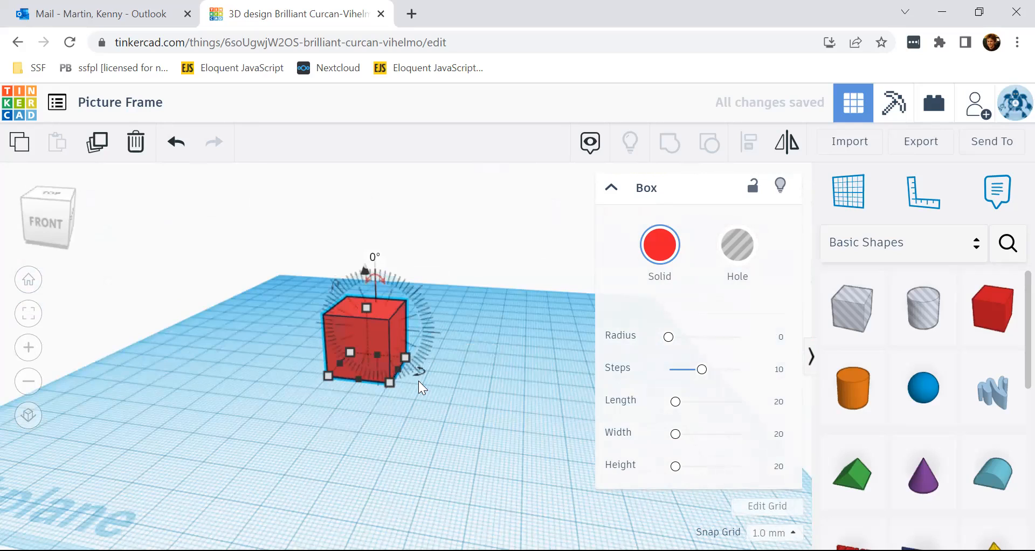
mouse_move(421, 371)
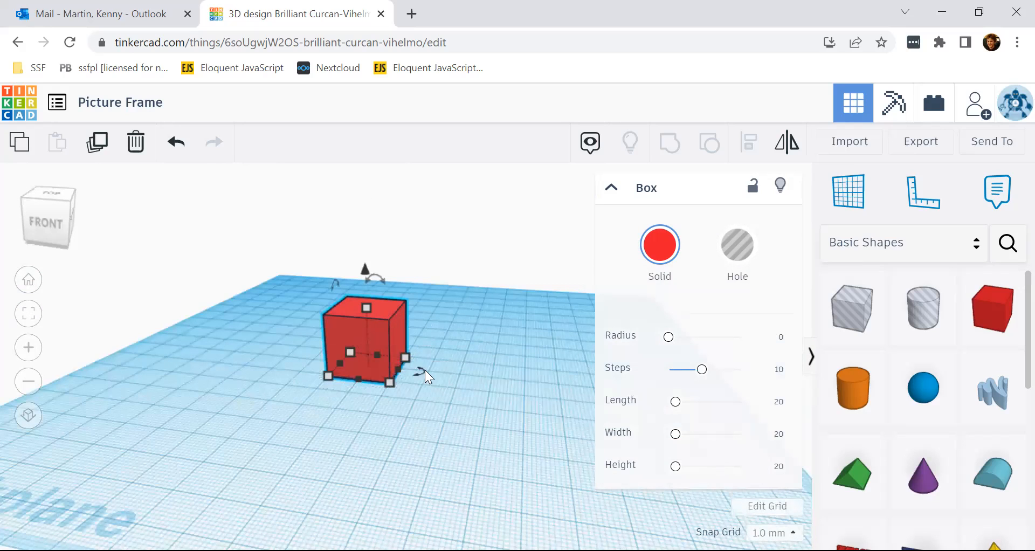
drag(378, 274, 428, 332)
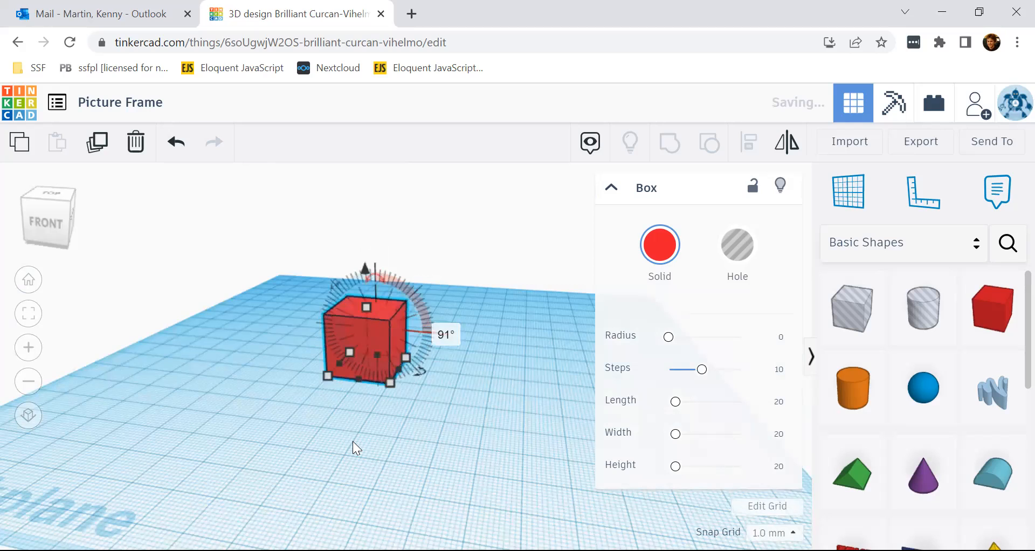
right_drag(358, 468, 254, 440)
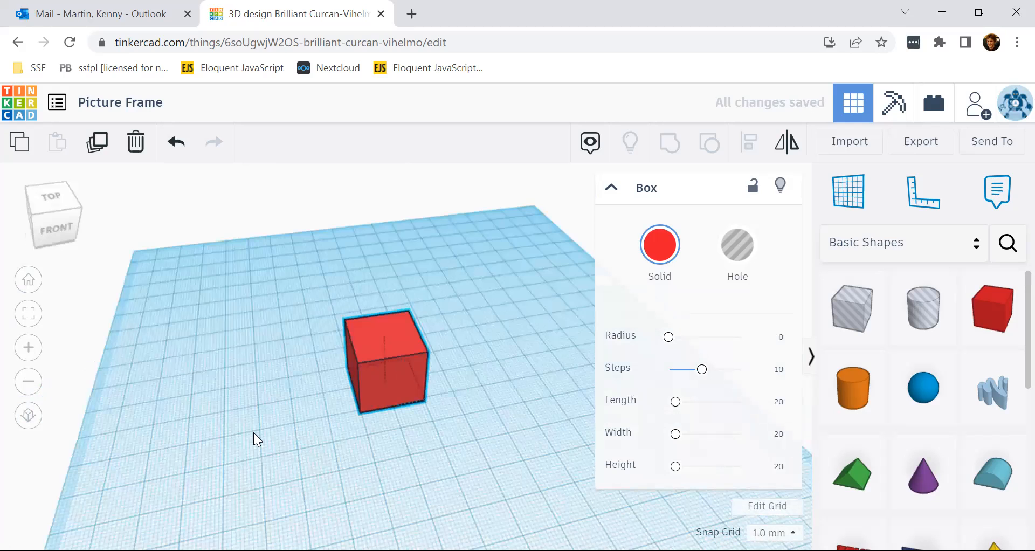
right_drag(177, 423, 325, 423)
right_drag(462, 405, 294, 377)
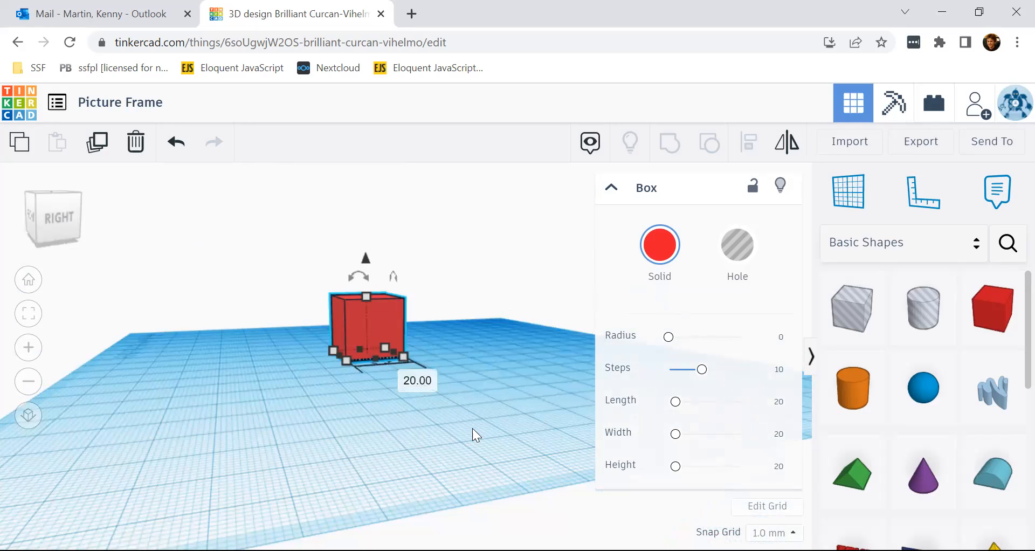
right_drag(531, 421, 382, 394)
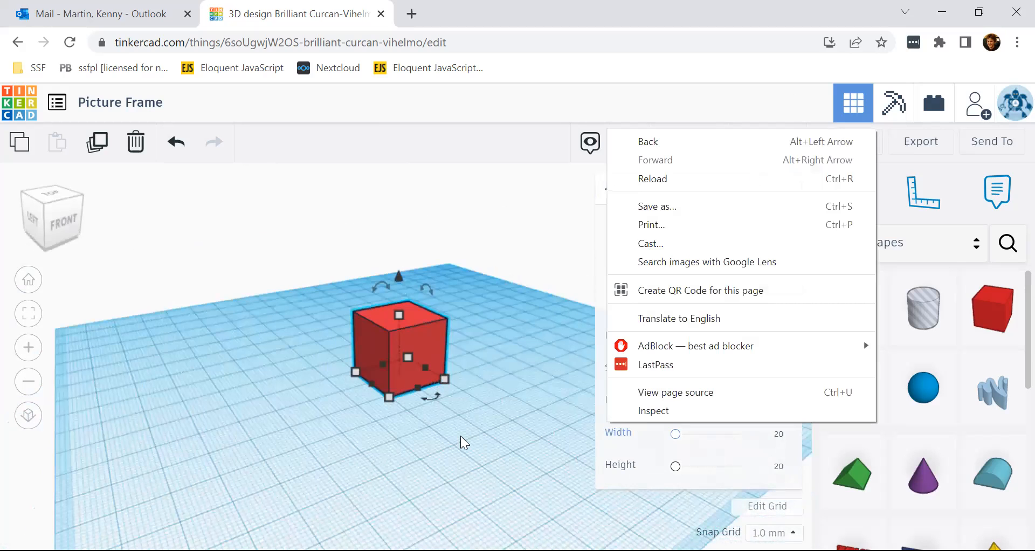
Tilt the box 54° in its side-facing plane
click(373, 312)
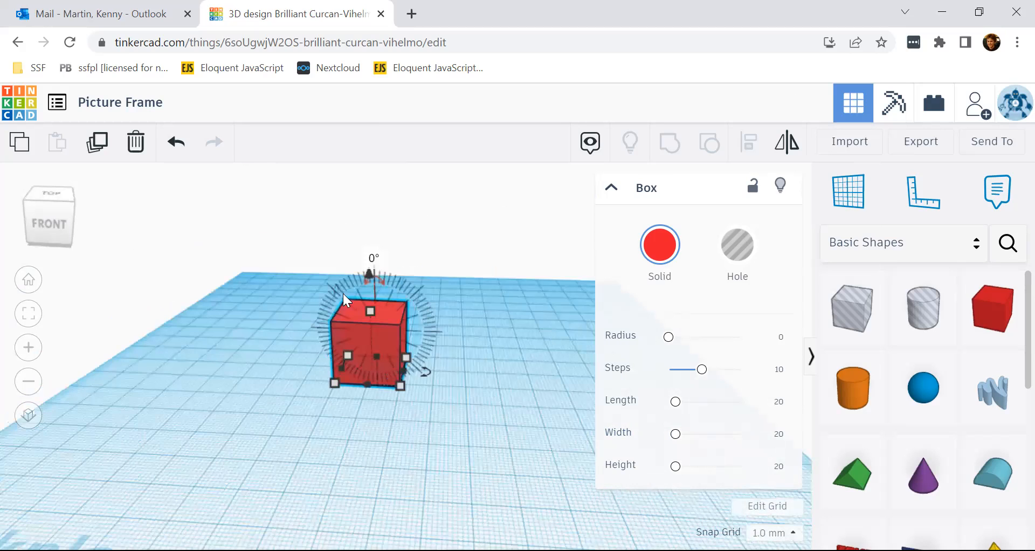
mouse_move(318, 321)
mouse_down()
mouse_move(313, 375)
mouse_move(320, 317)
mouse_up()
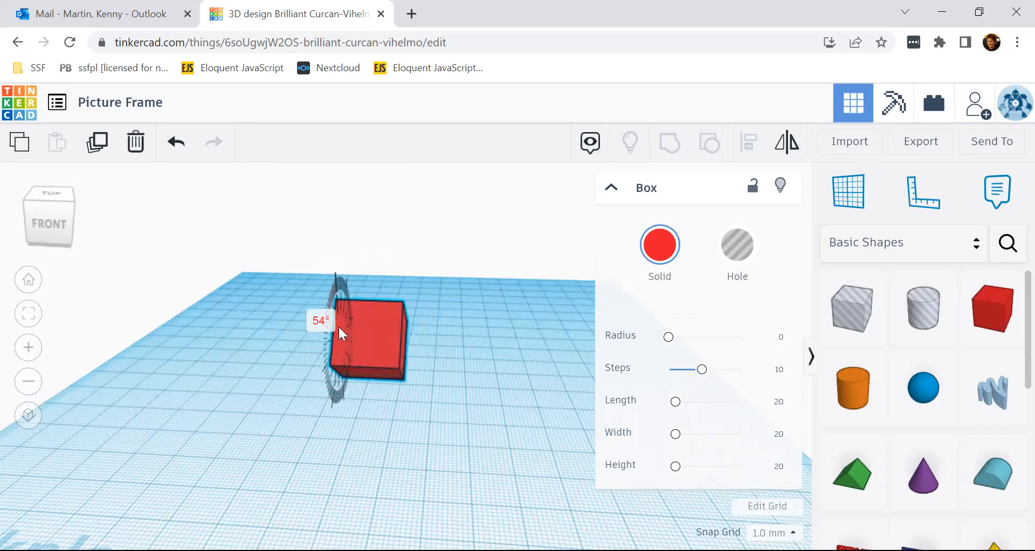
right_drag(312, 437, 299, 461)
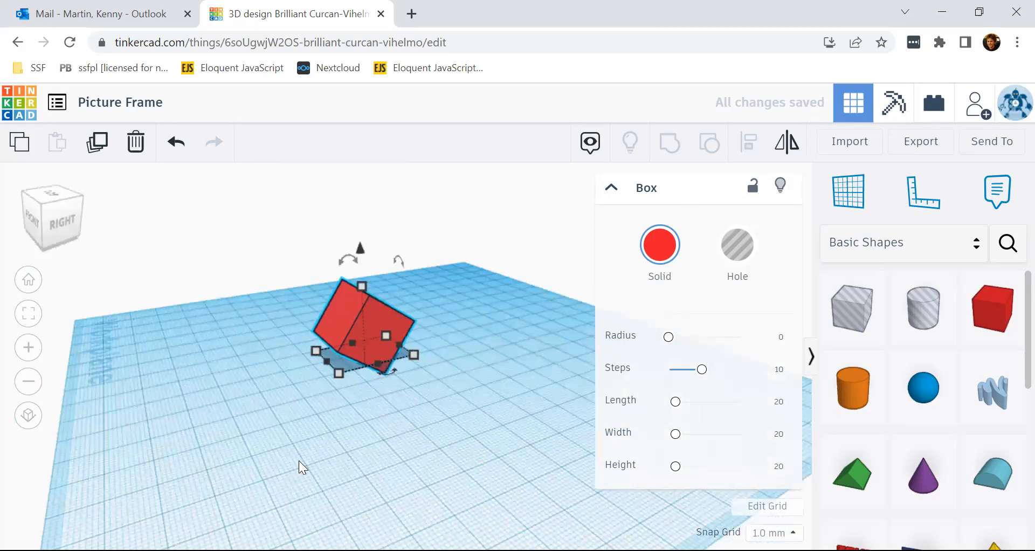
Rotate the tilted box by -55° in its side-facing plane to stand it upright, inspect it and deselect it
right_drag(271, 423, 348, 255)
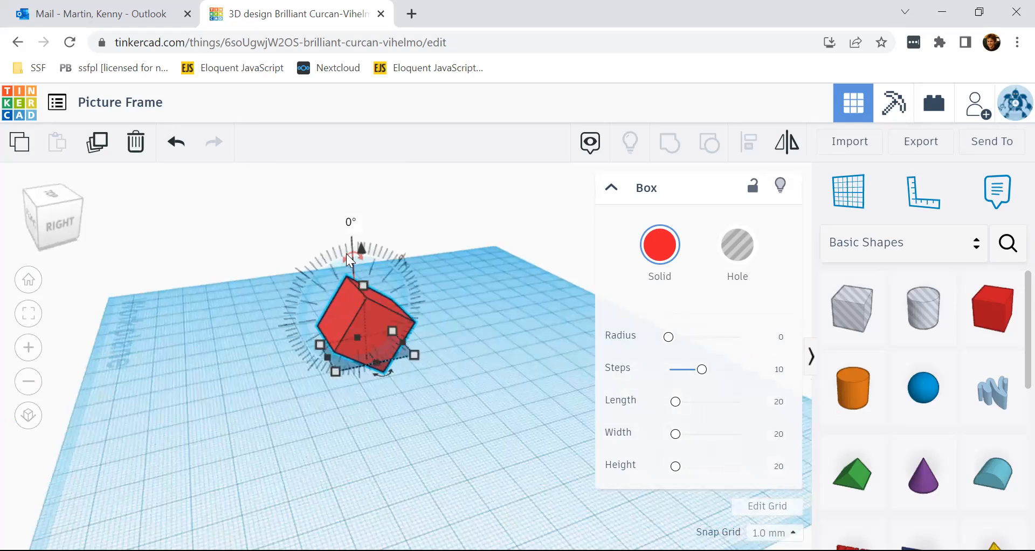
drag(383, 254, 399, 268)
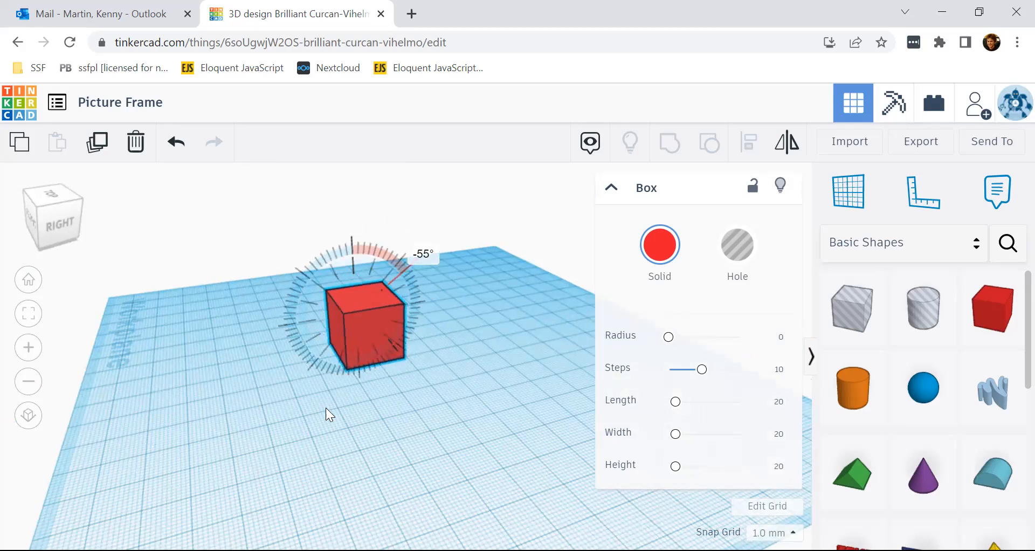
right_drag(464, 405, 670, 408)
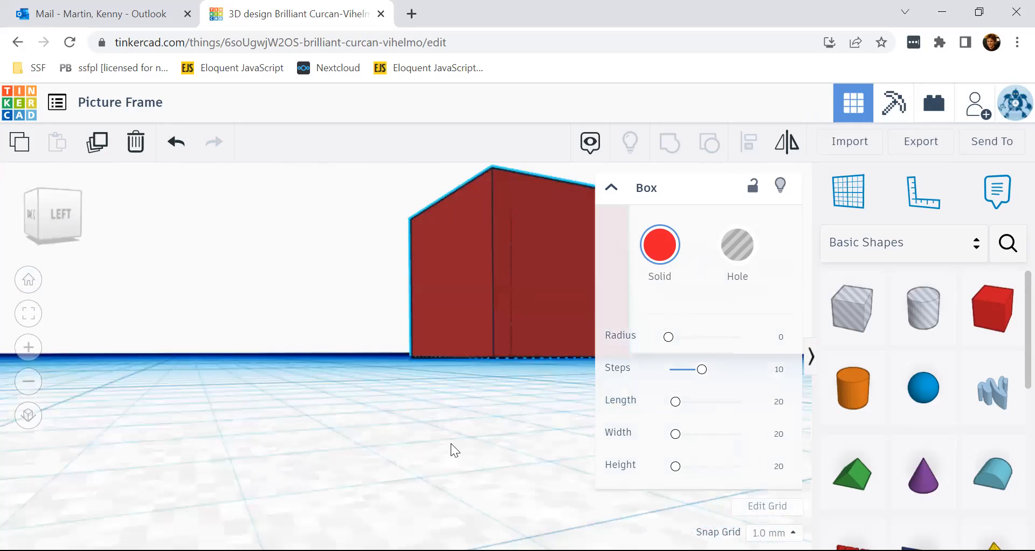
right_drag(346, 447, 179, 438)
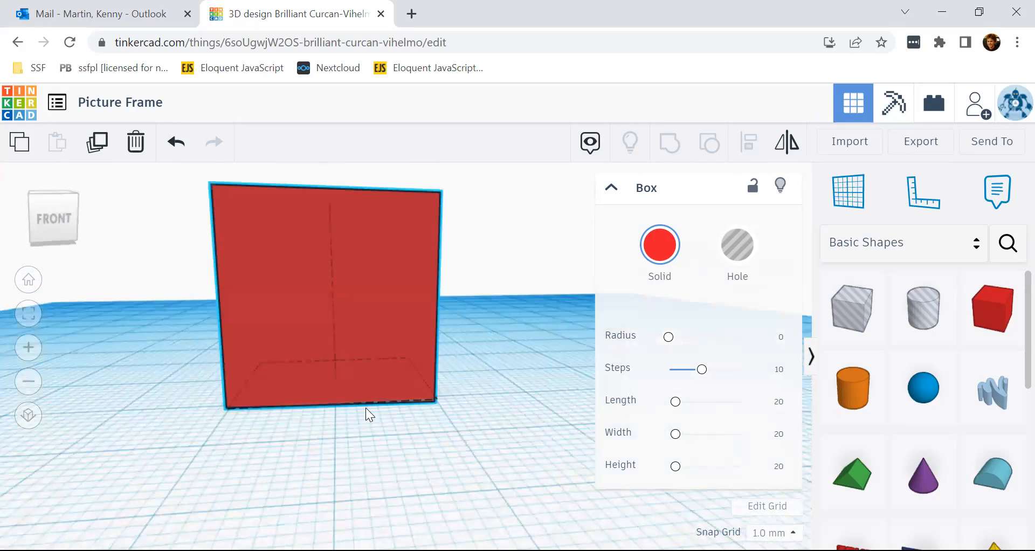
scroll(454, 413, down, 3)
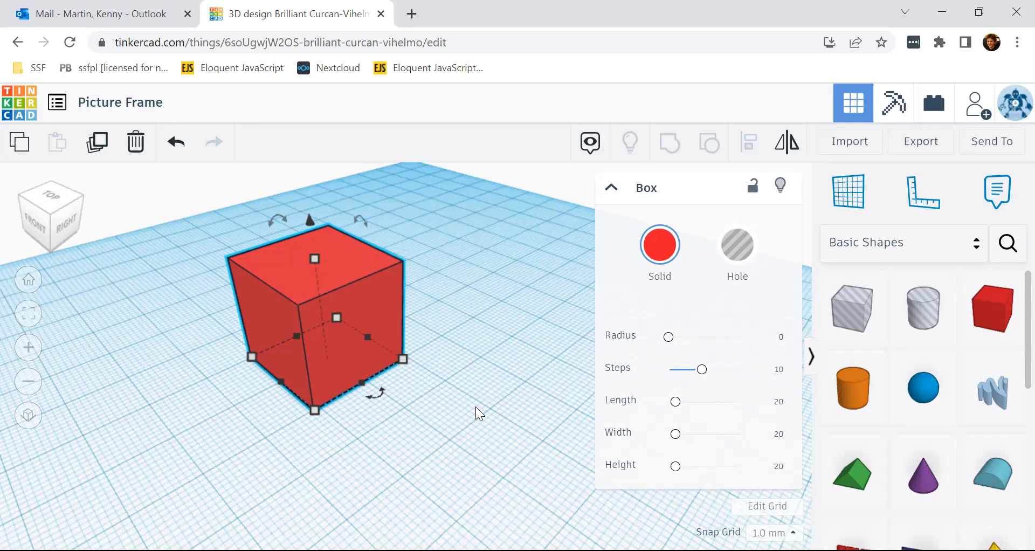
click(520, 390)
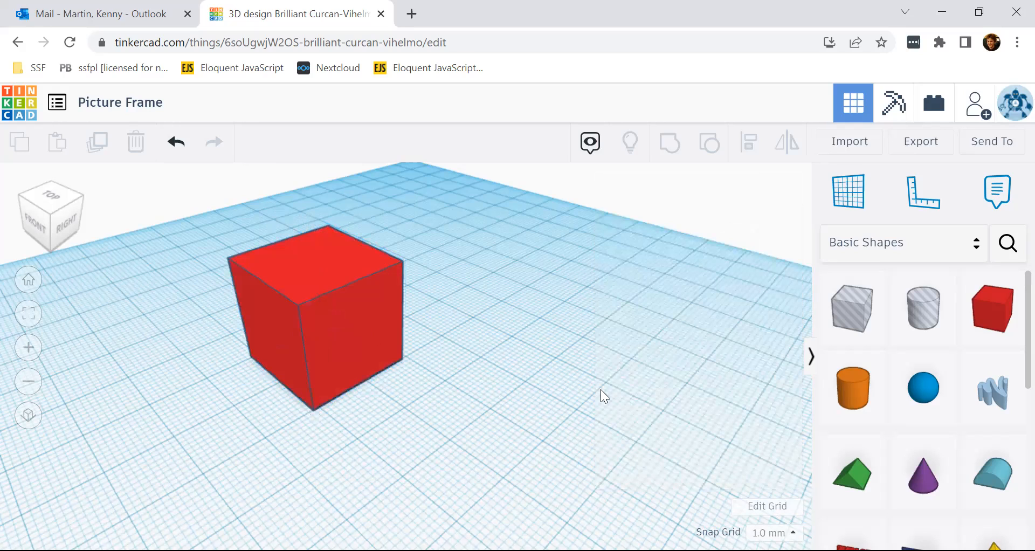
Browse the Basic Shapes collection and look through the categories of the Shapes Library
click(958, 255)
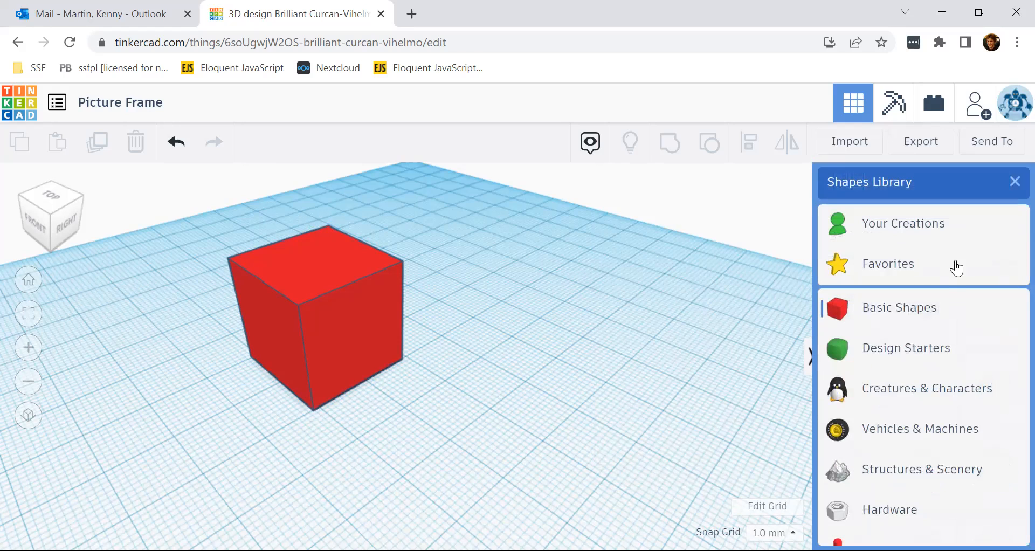
click(1016, 183)
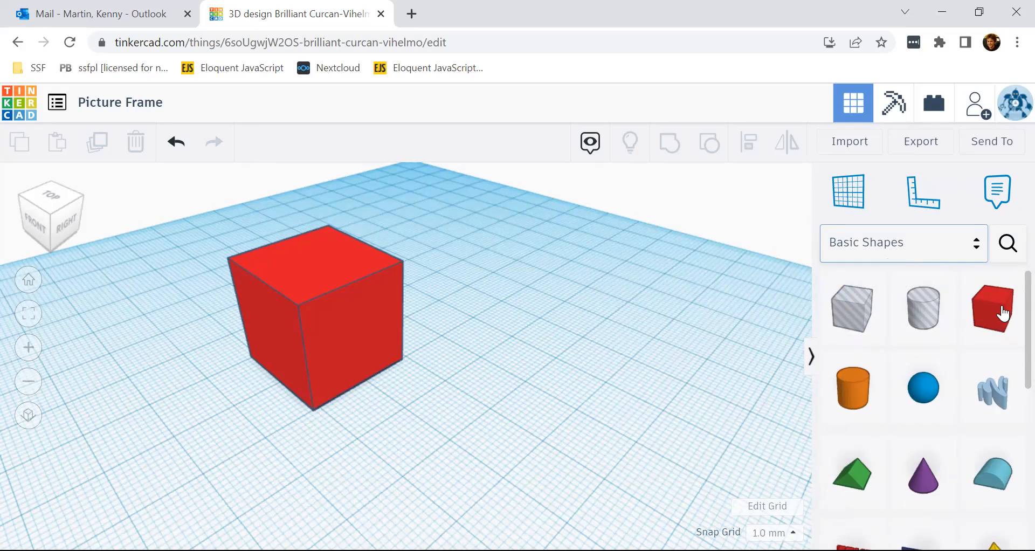
scroll(895, 388, down, 3)
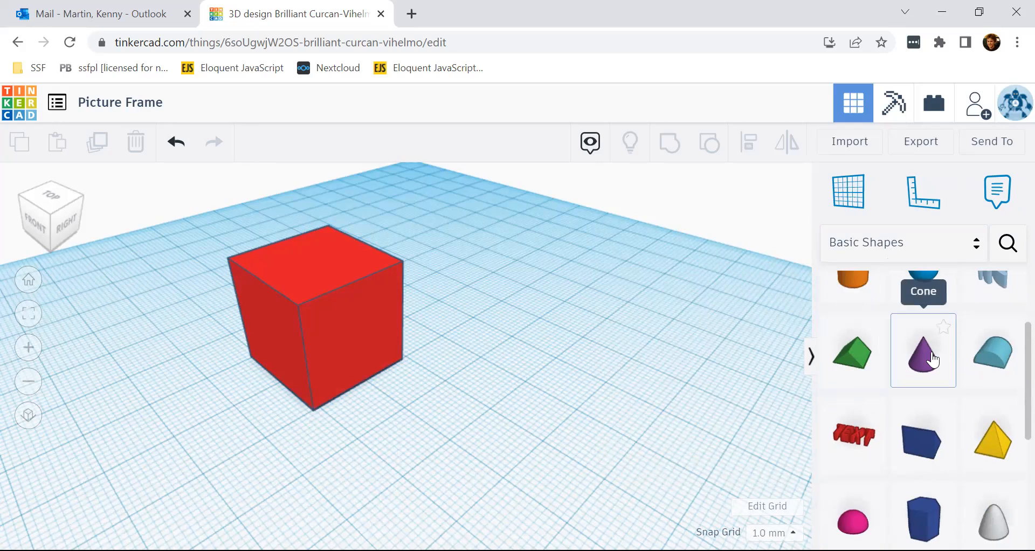
scroll(930, 353, down, 2)
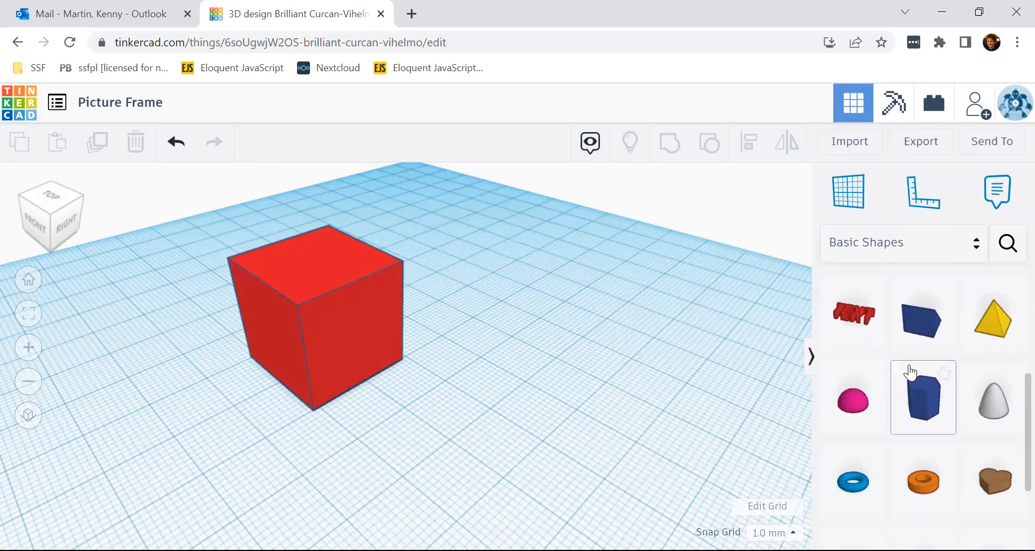
click(938, 249)
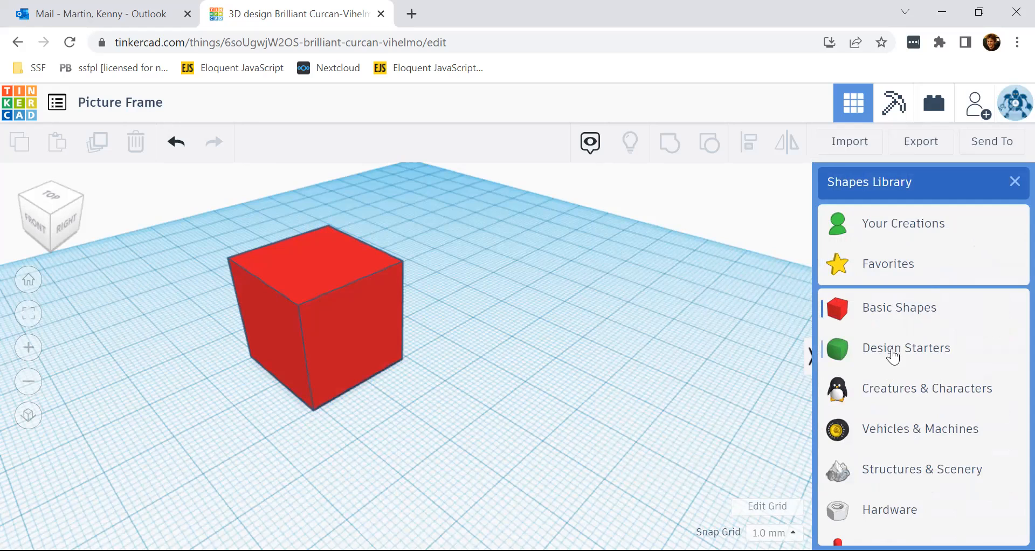
scroll(888, 389, down, 3)
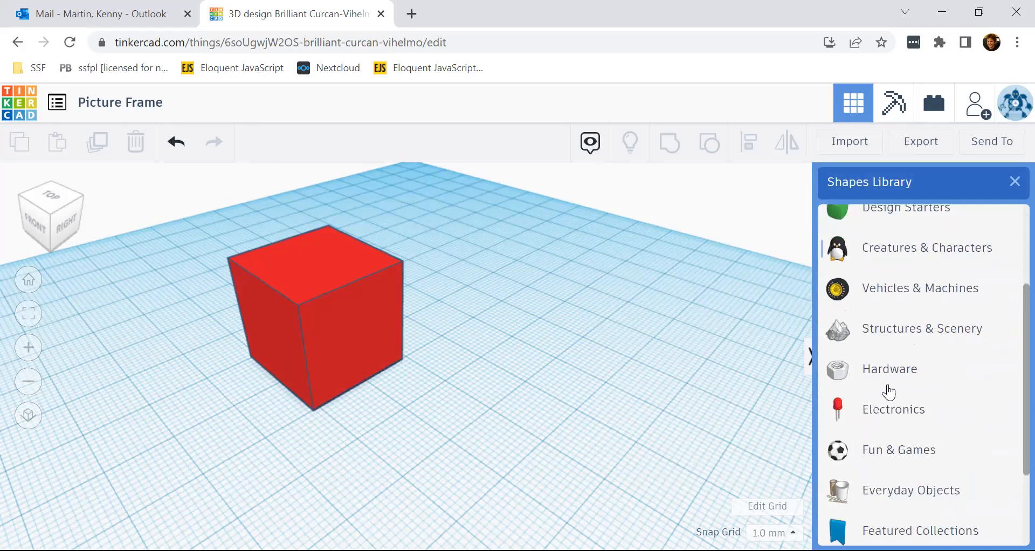
scroll(889, 392, down, 2)
scroll(887, 389, up, 5)
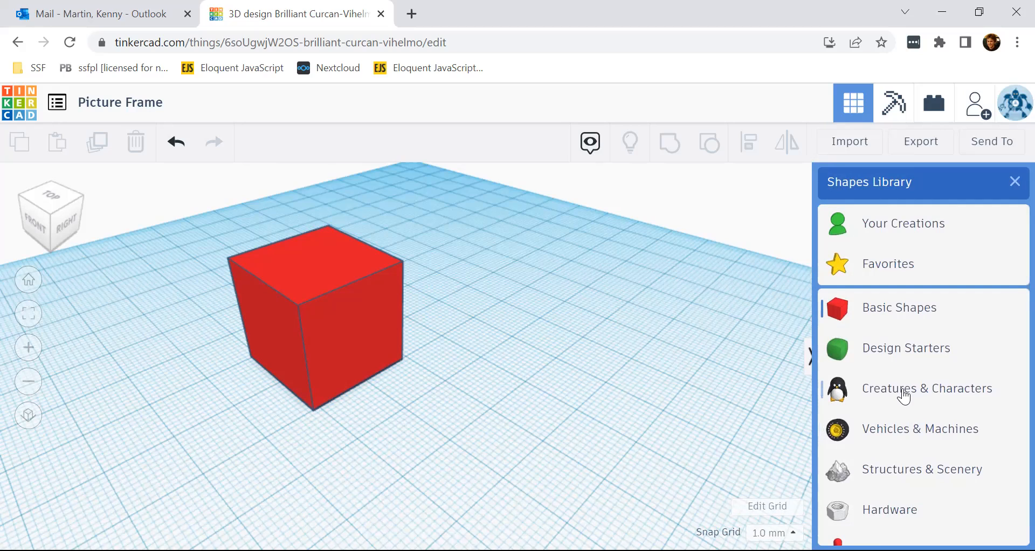
Open the Creatures & Characters collection and look through its shapes
click(904, 396)
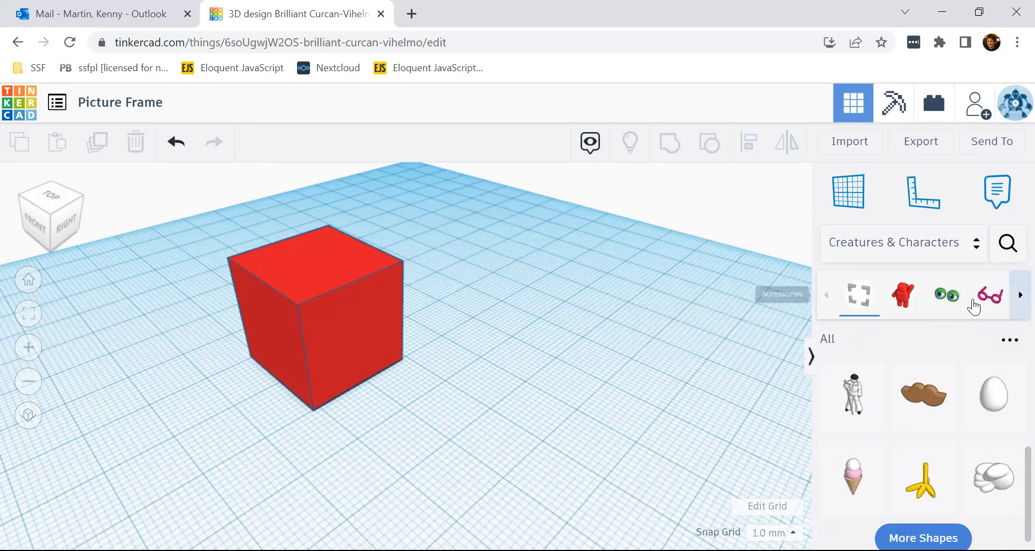
scroll(941, 378, down, 1)
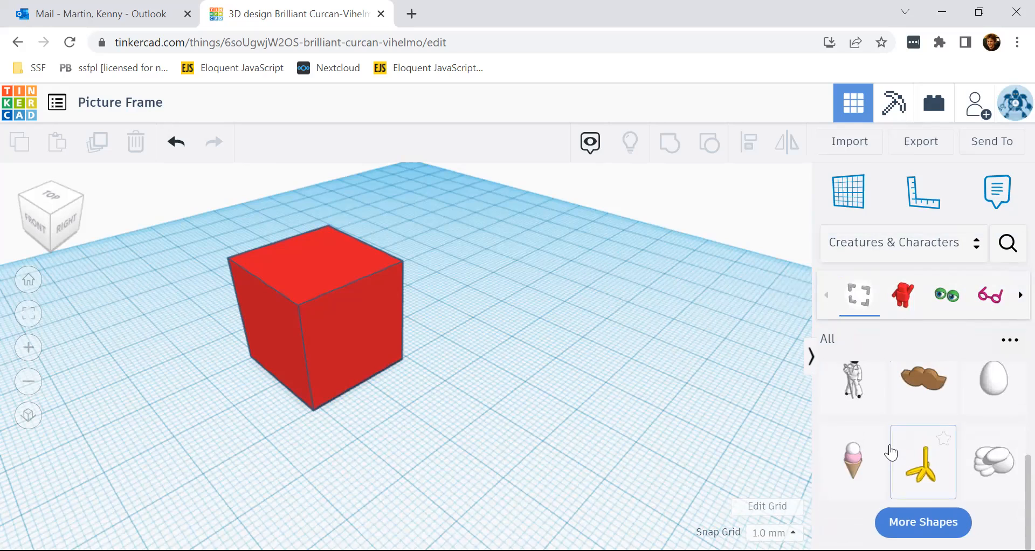
scroll(891, 451, up, 2)
scroll(891, 452, up, 1)
scroll(891, 452, down, 2)
scroll(891, 452, up, 3)
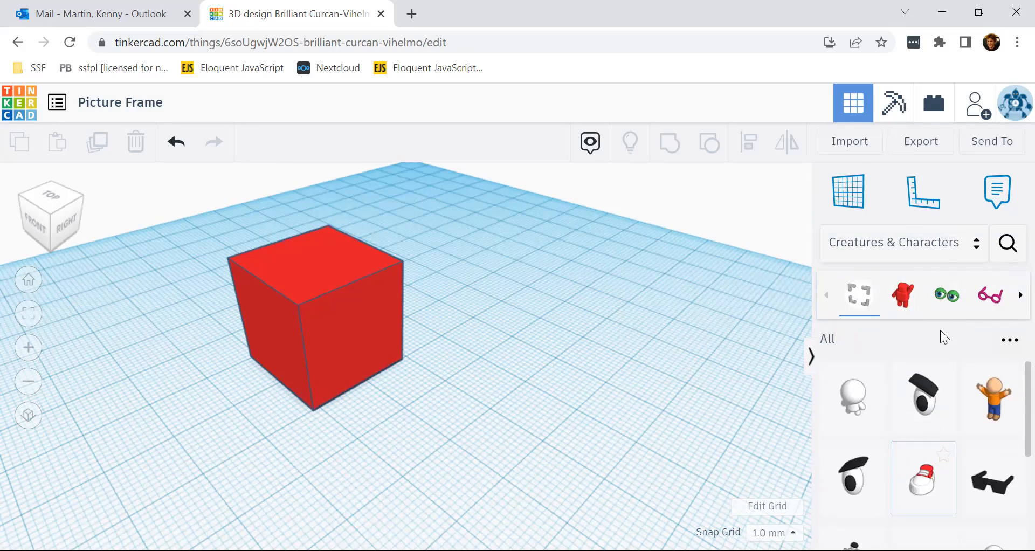
Switch to the Design Starters collection, load more of its shapes and look through them
click(917, 249)
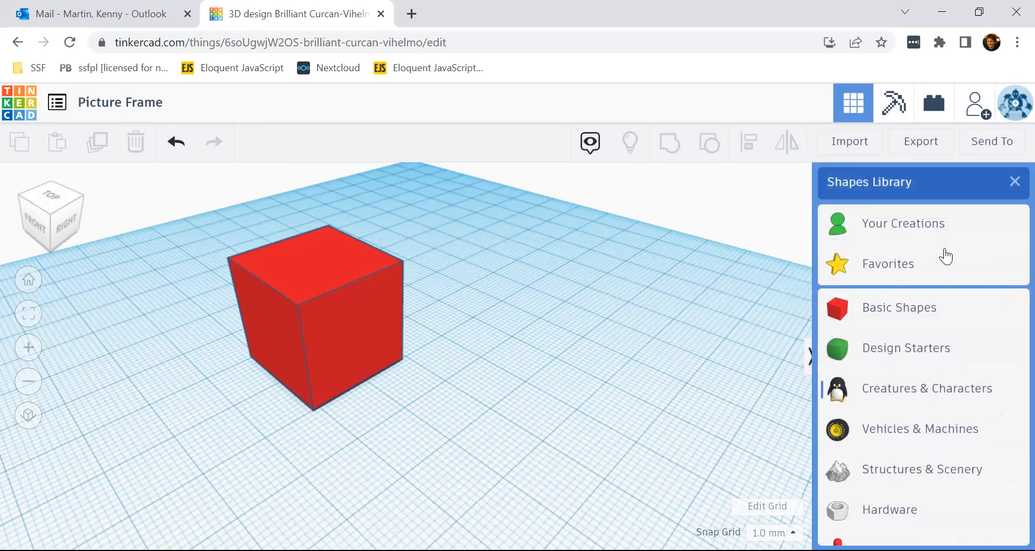
click(908, 352)
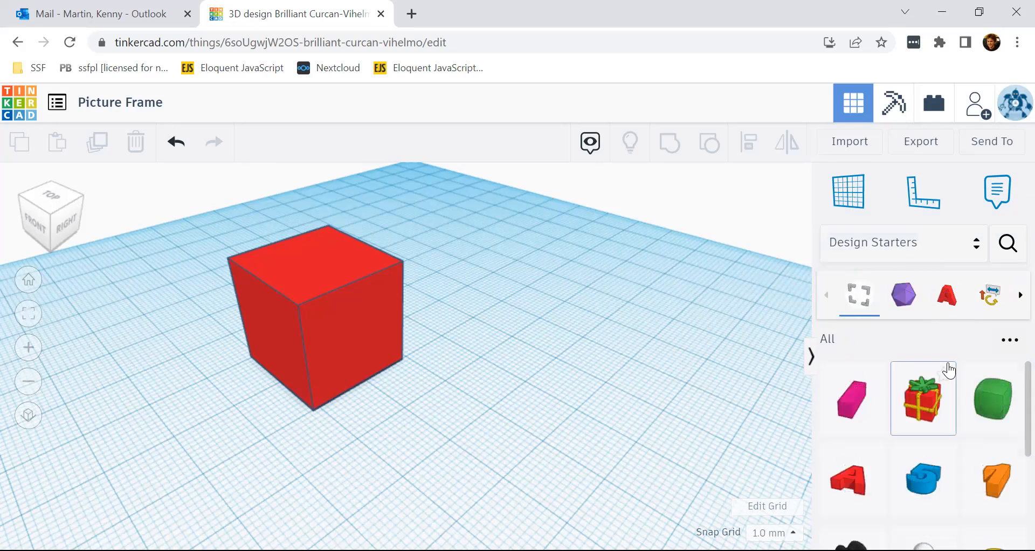
scroll(987, 491, down, 2)
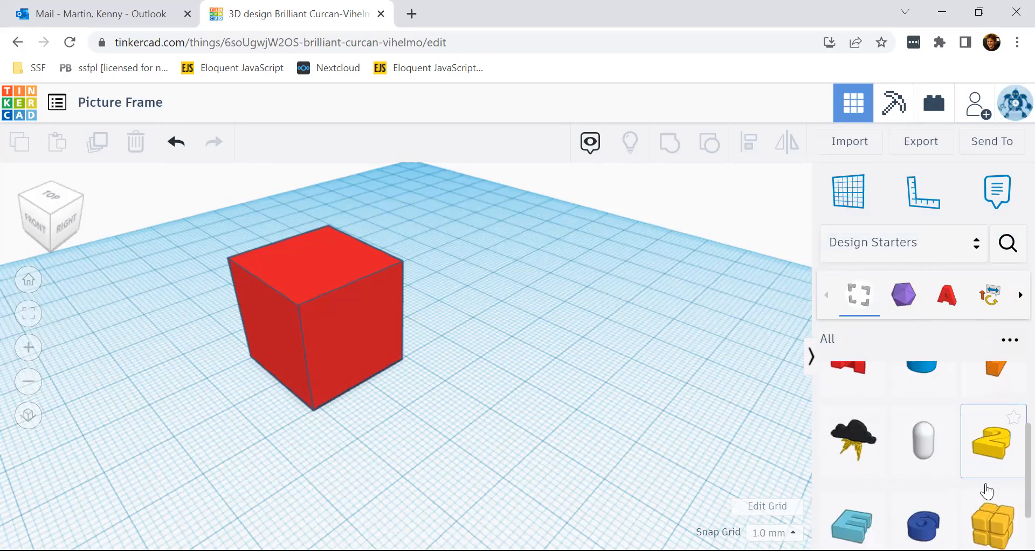
scroll(988, 490, down, 1)
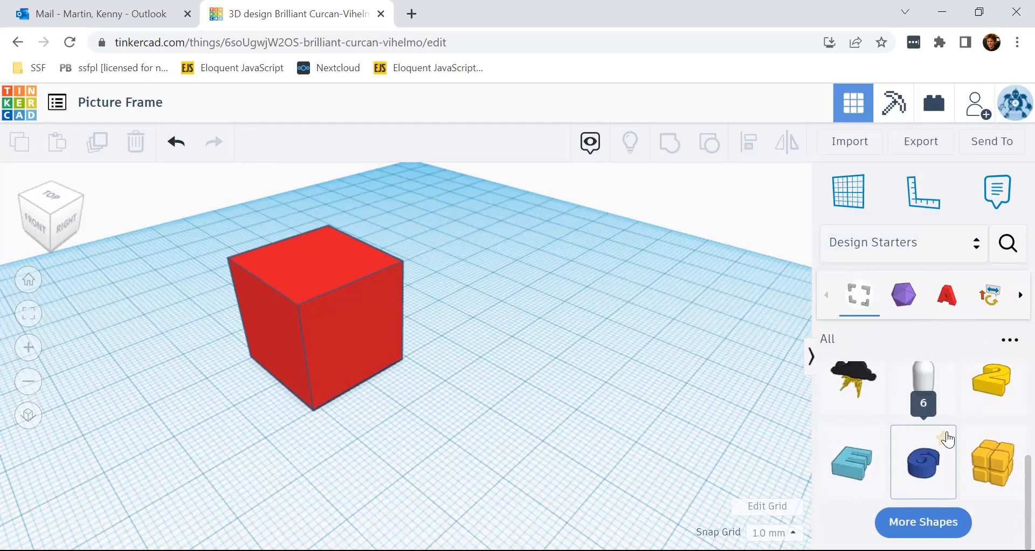
click(923, 522)
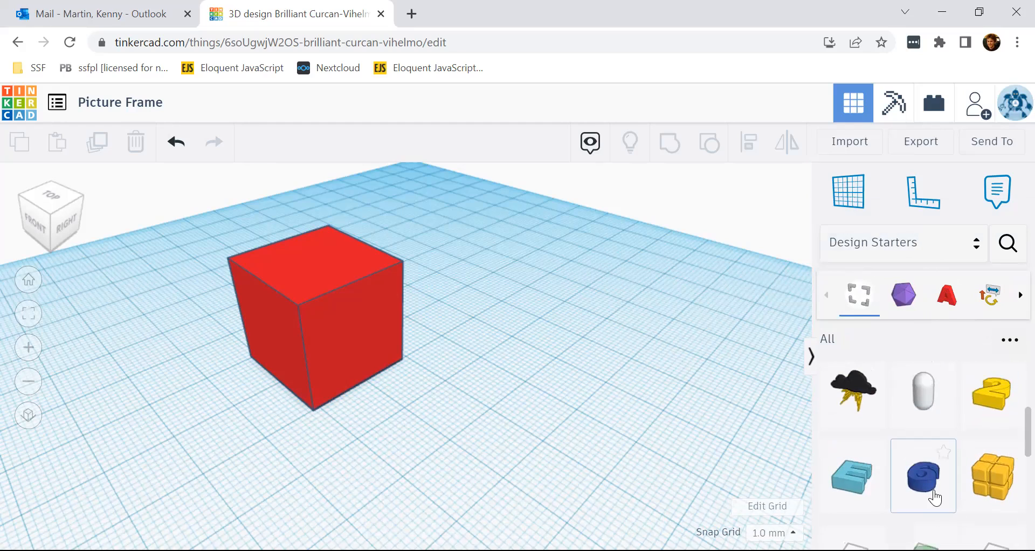
scroll(931, 492, down, 3)
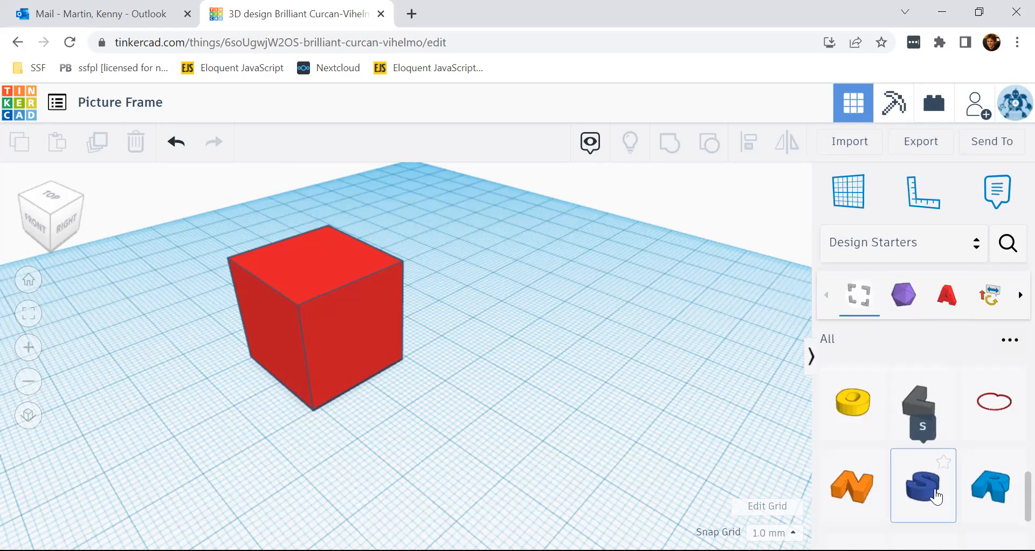
scroll(936, 496, up, 3)
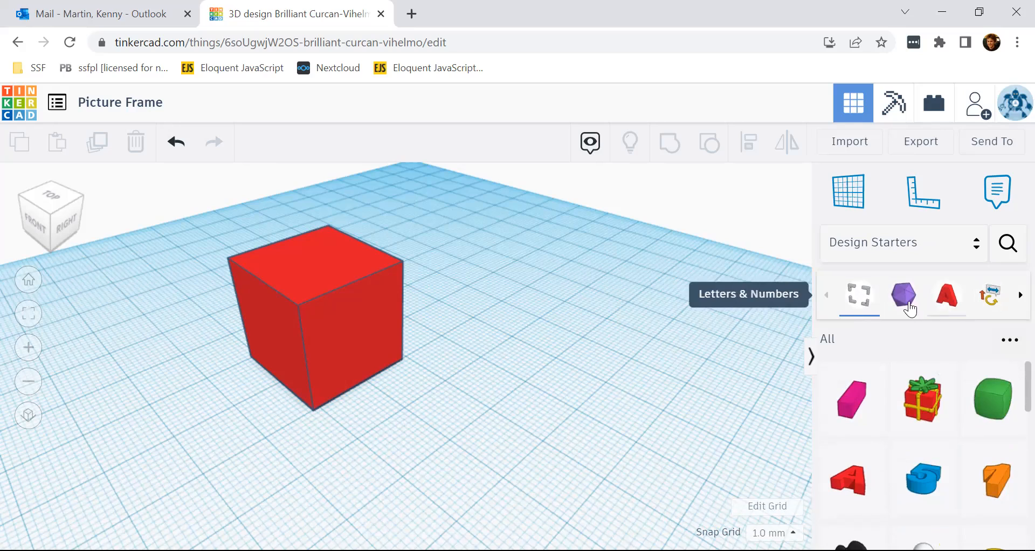
Return to the Basic Shapes collection and place a Text shape on the workplane behind the box
click(954, 253)
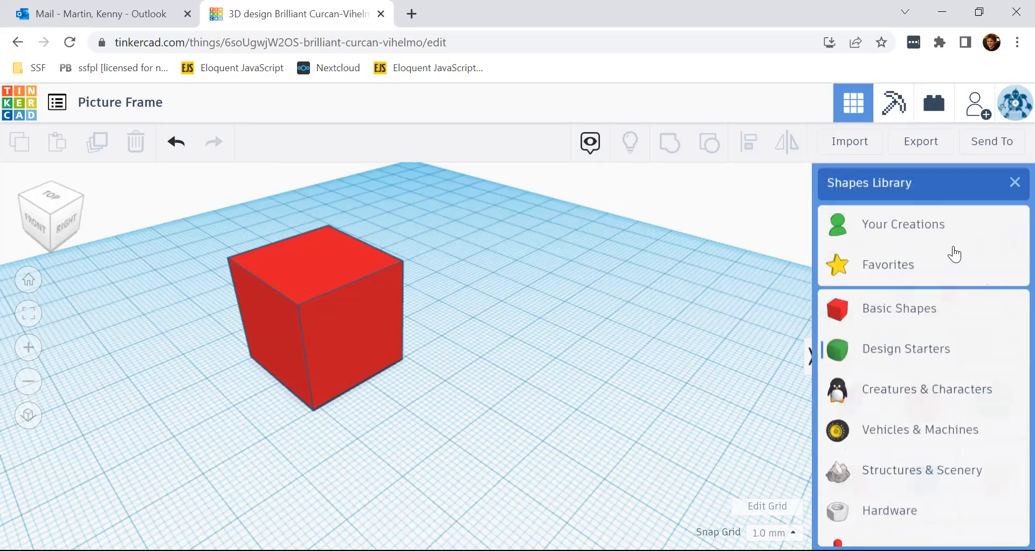
click(902, 317)
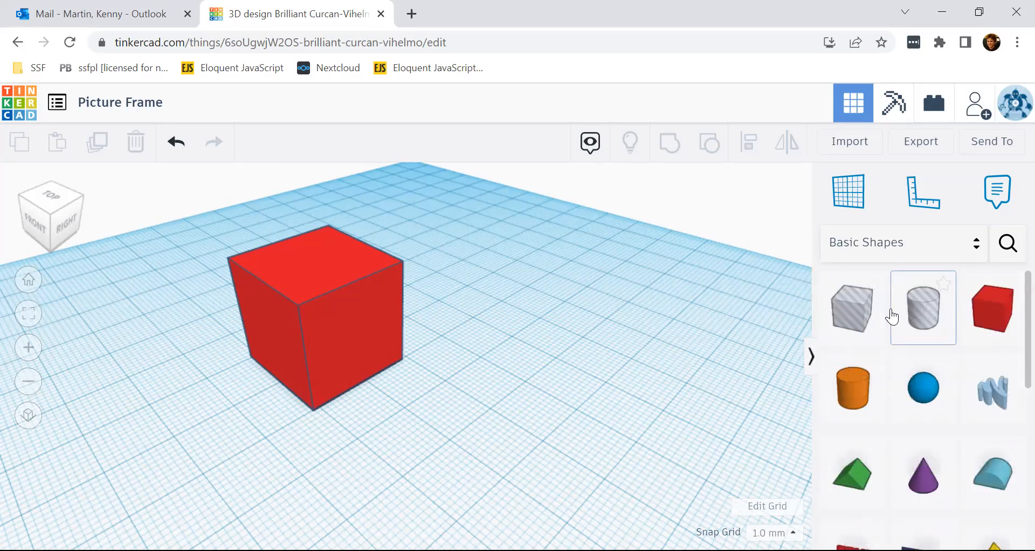
scroll(893, 317, down, 7)
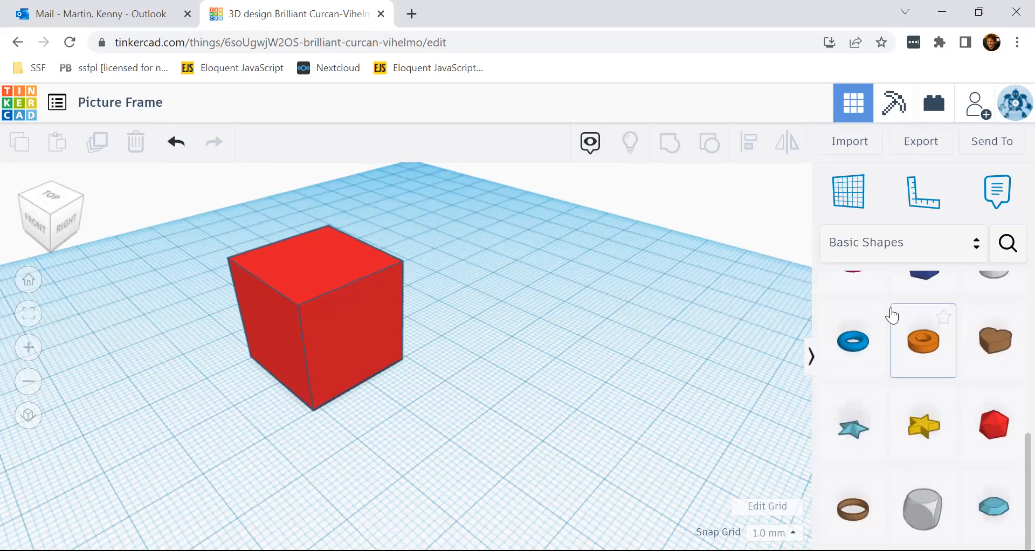
scroll(892, 316, up, 3)
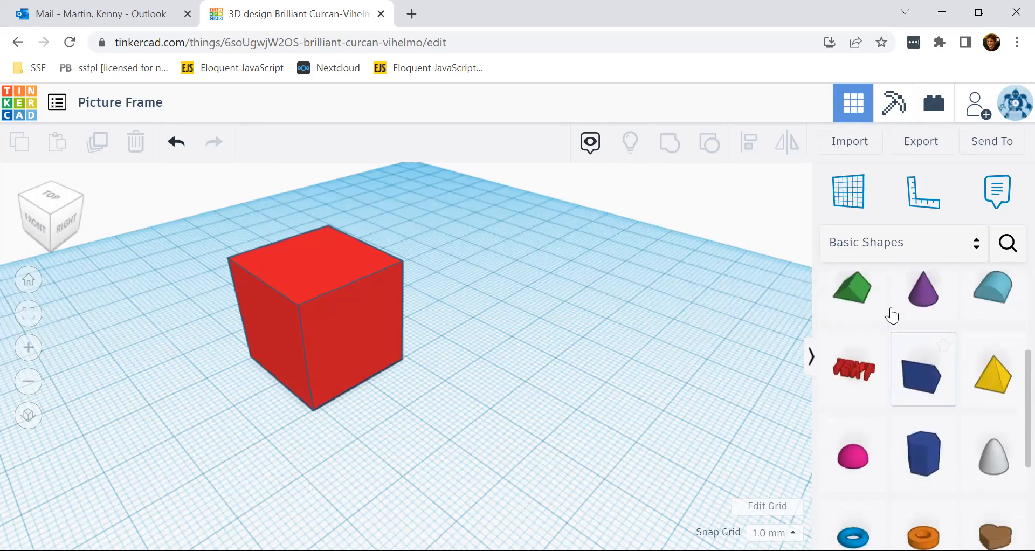
scroll(893, 316, up, 1)
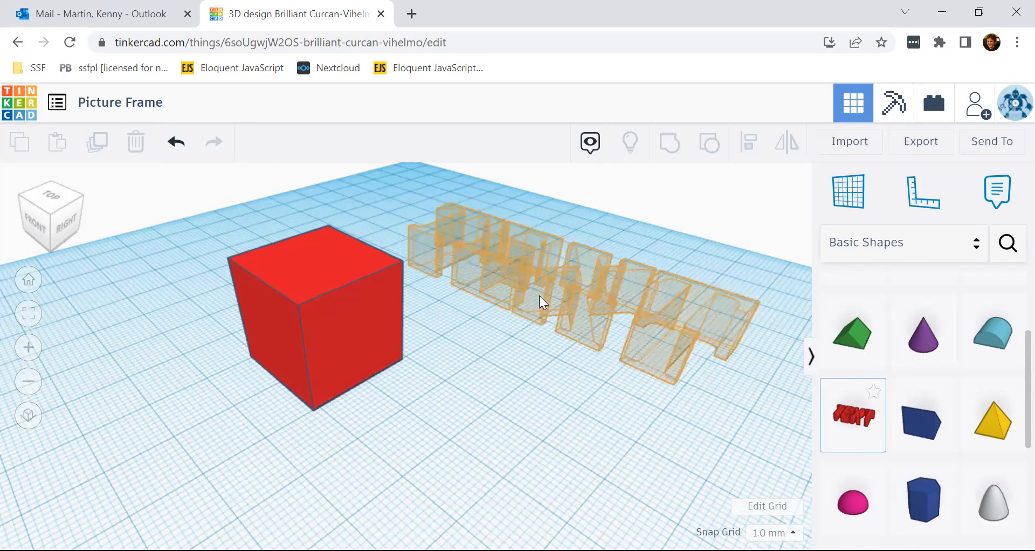
click(541, 290)
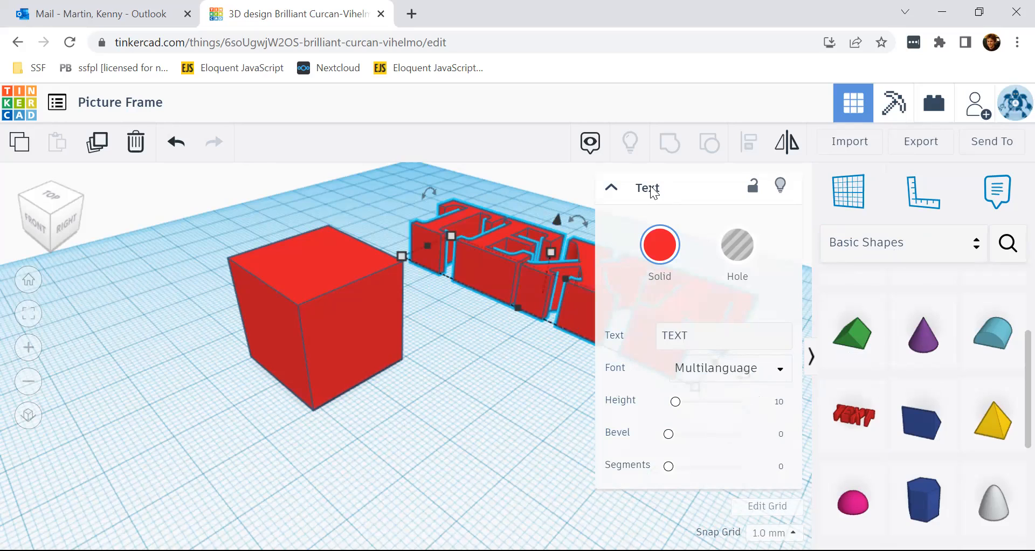
Replace the Text shape's default wording with the person's first name and deselect the shape
click(691, 337)
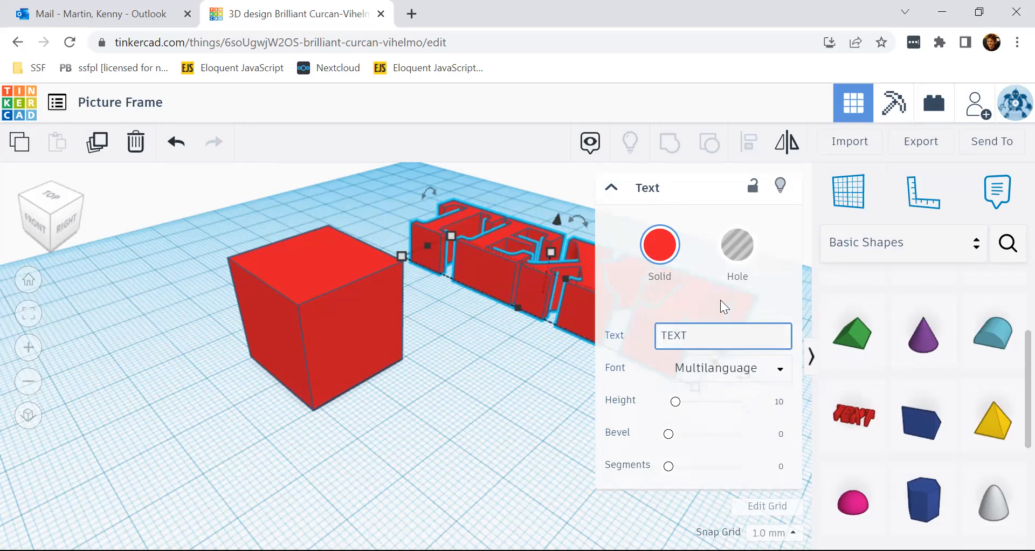
double_click(693, 335)
double_click(692, 335)
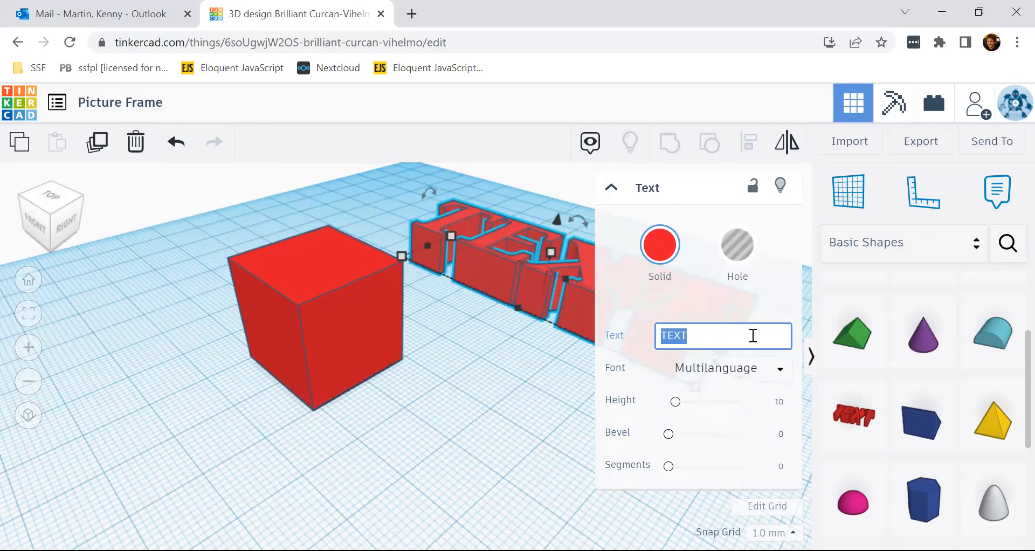
text(K)
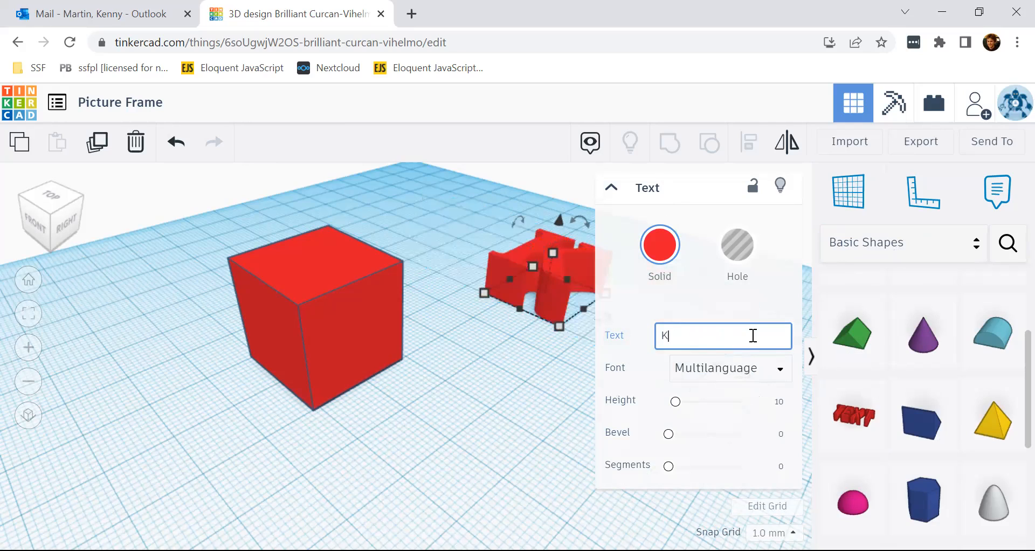
text(en)
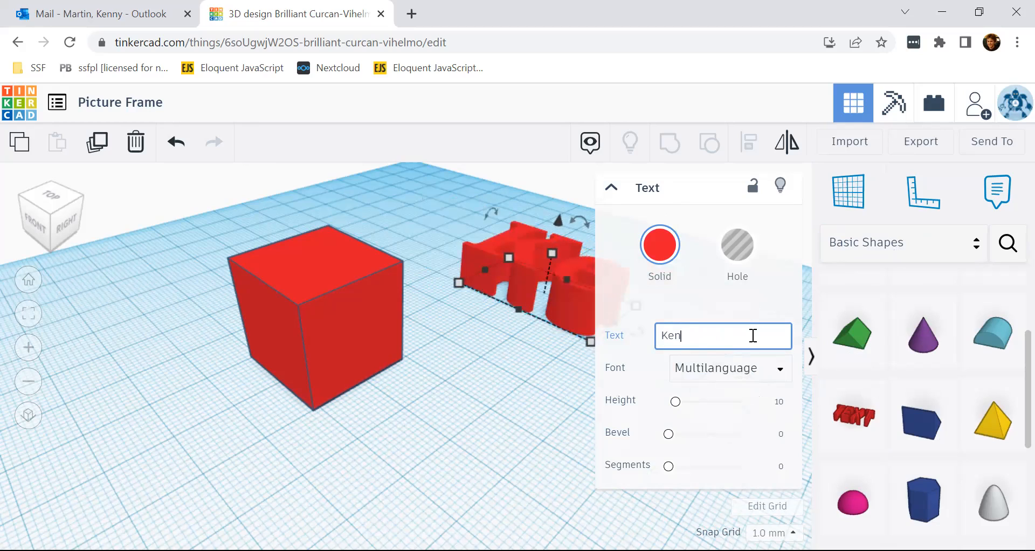
text(ny)
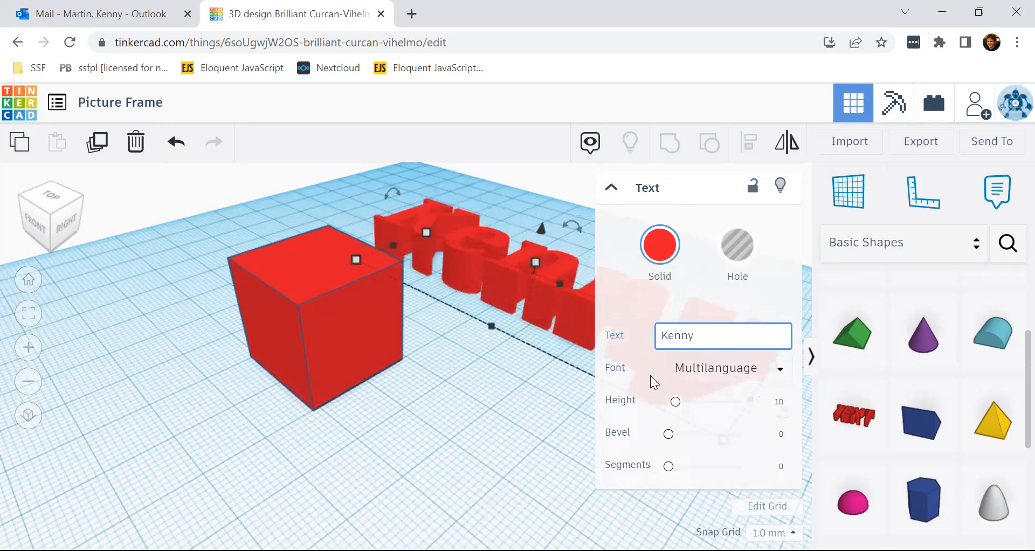
click(534, 386)
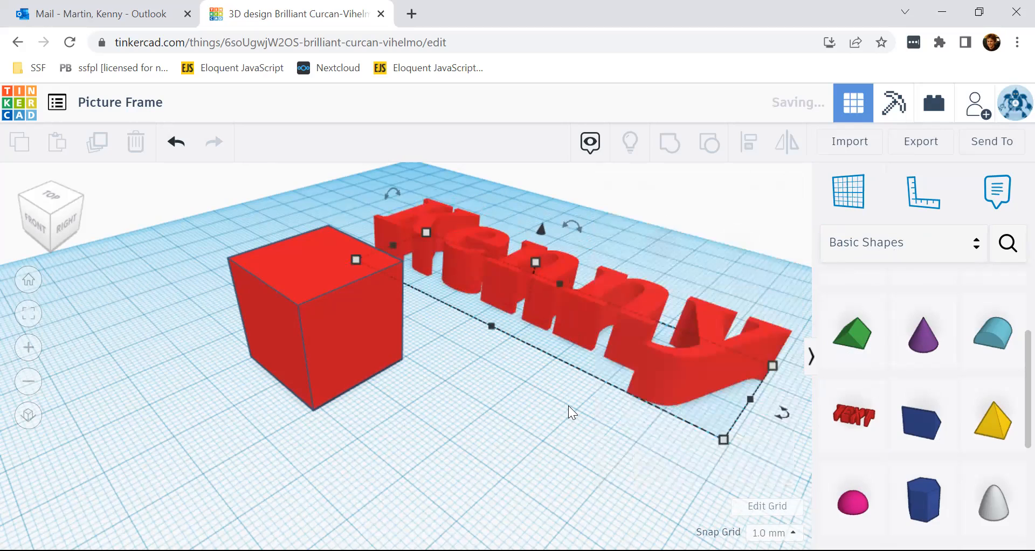
Shorten the Text shape's wording to the single letter K and deselect it
right_drag(627, 477, 604, 441)
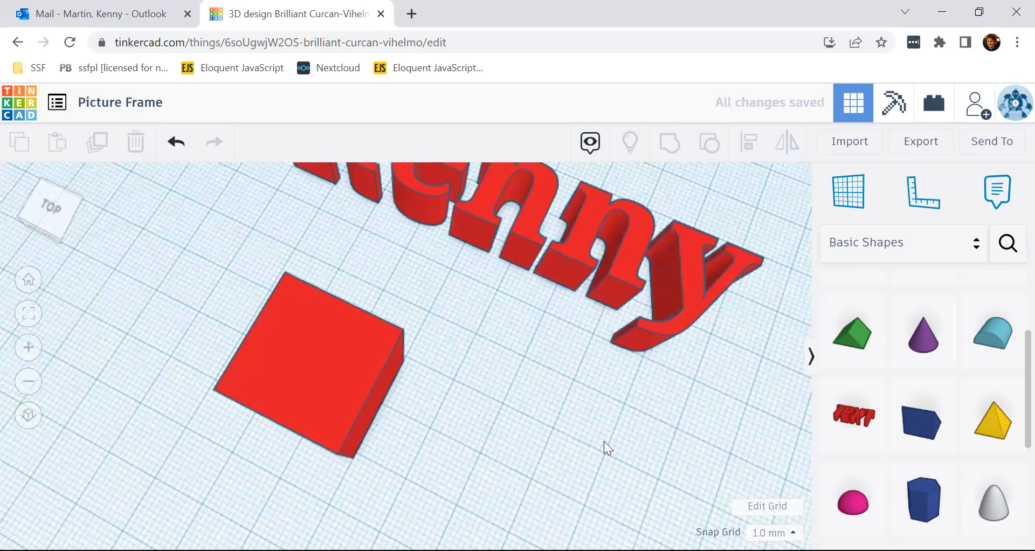
scroll(605, 441, down, 3)
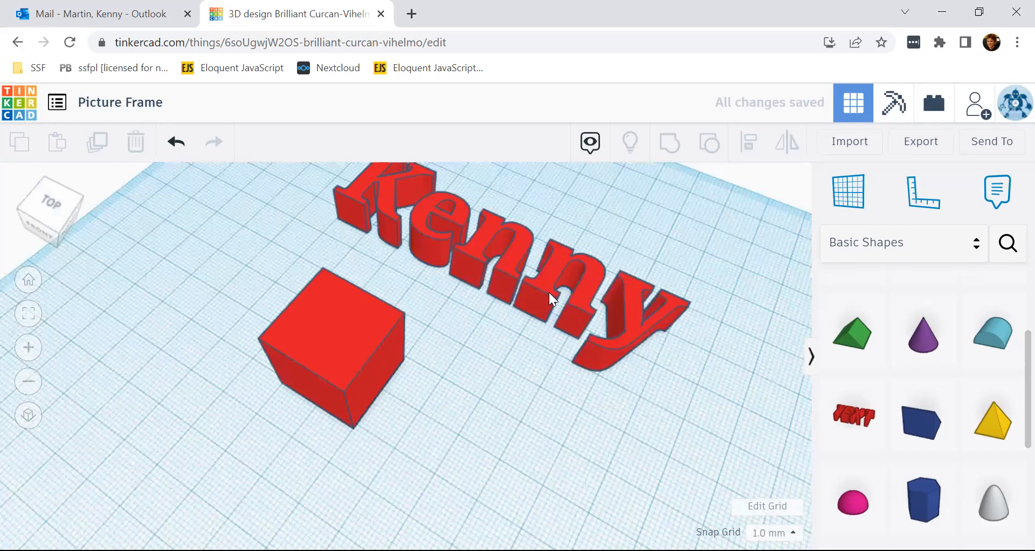
scroll(549, 292, down, 2)
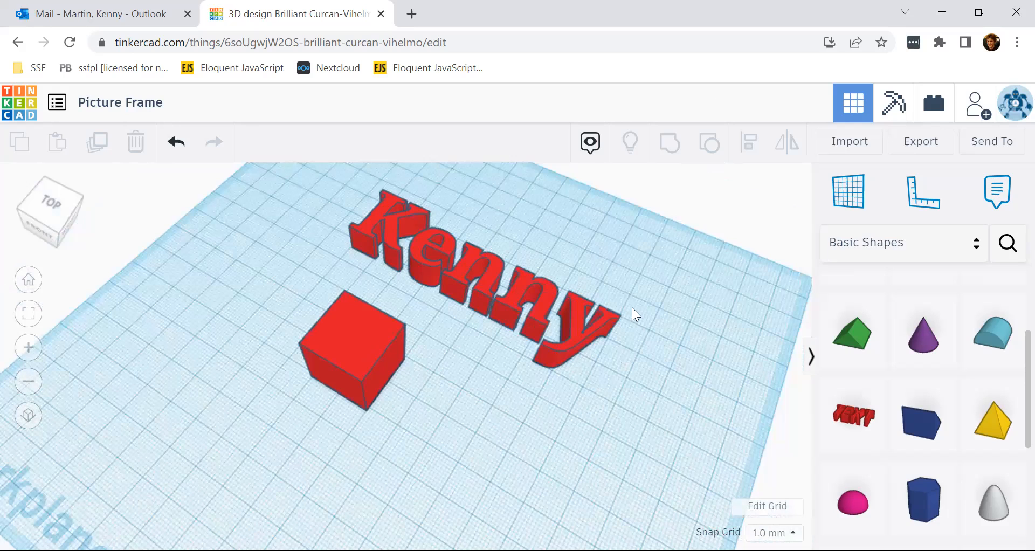
click(525, 279)
click(724, 336)
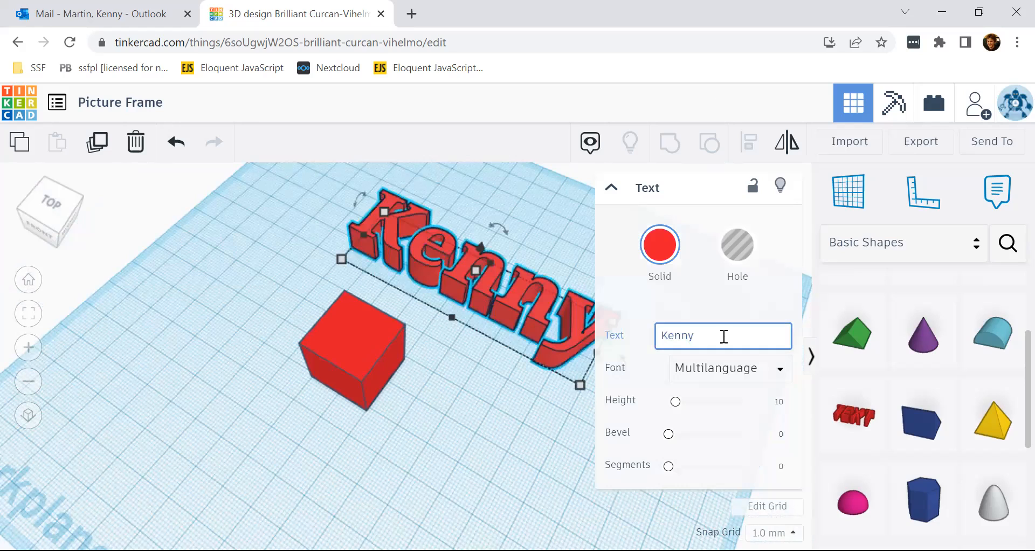
key(BackSpace)
key(BackSpace)
key(BackSpace)
key(BackSpace)
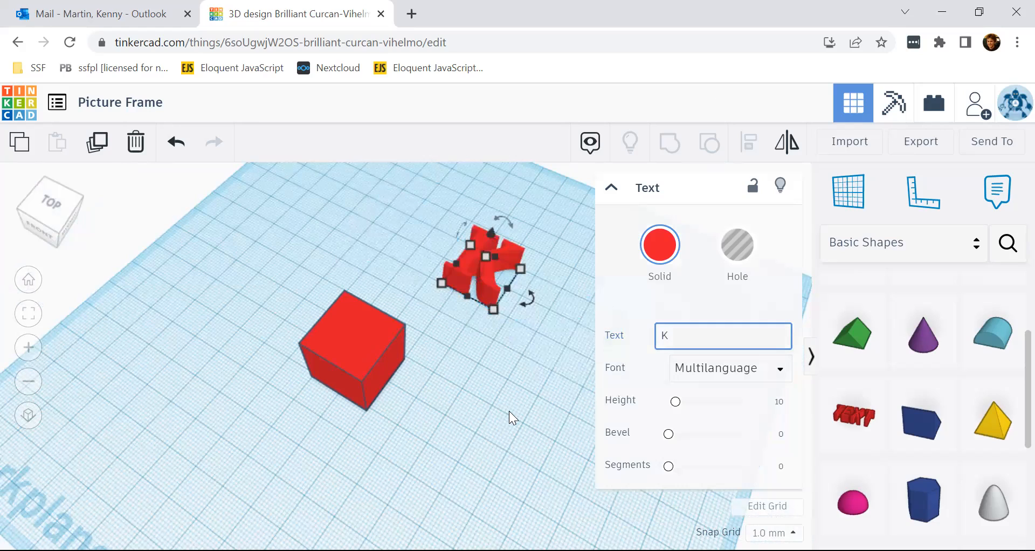
click(792, 438)
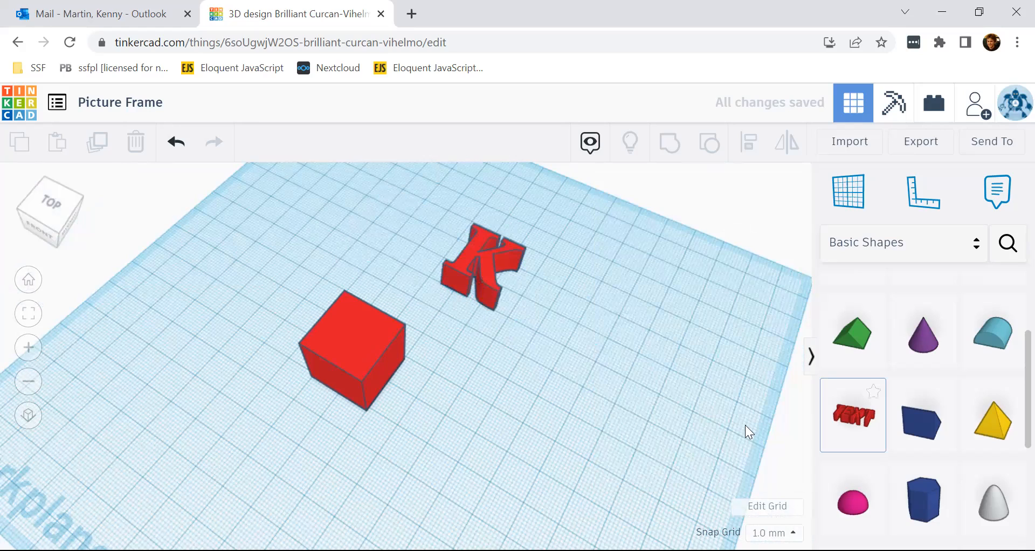
Place a second Text shape on the workplane beside the box, set its wording to the letter E and deselect it
click(563, 426)
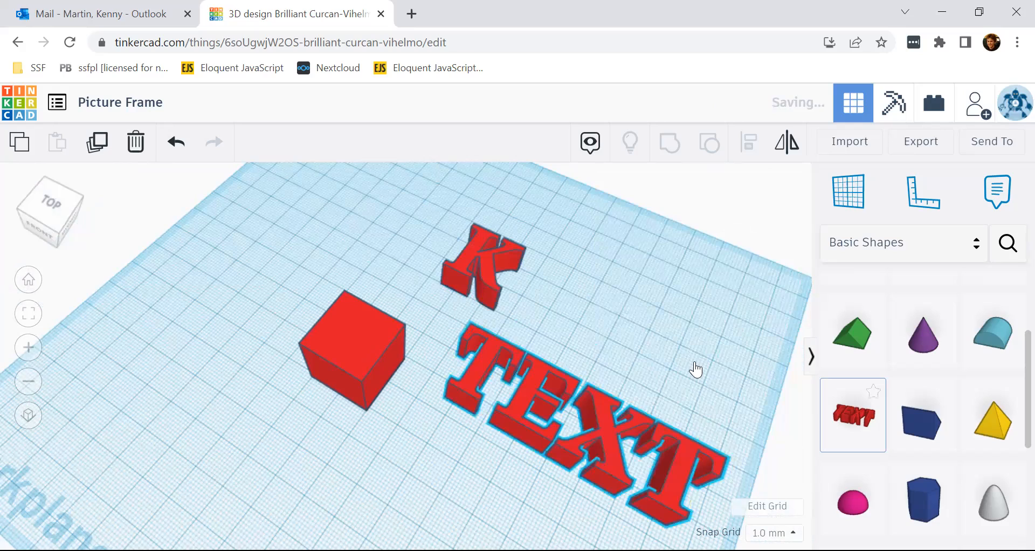
click(695, 336)
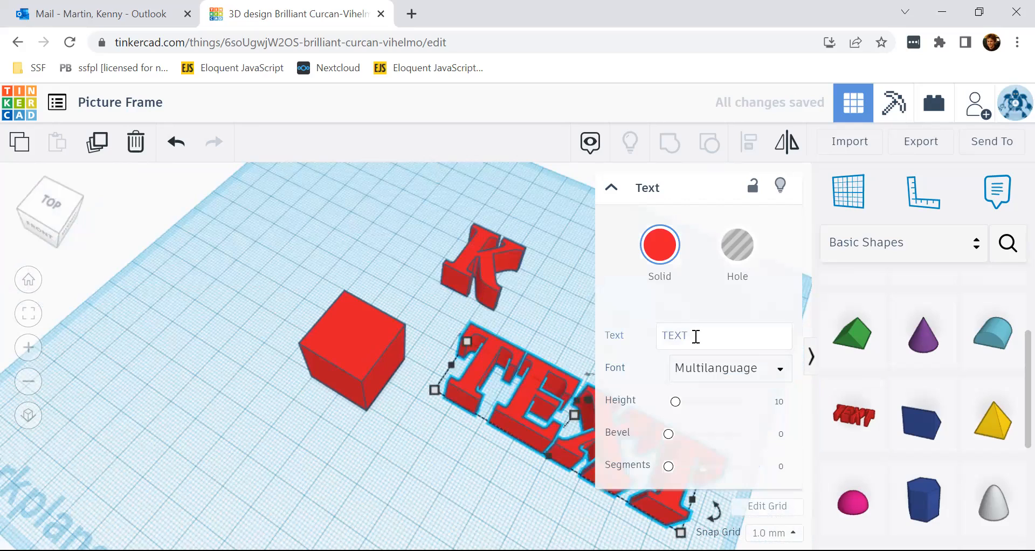
click(695, 336)
key(BackSpace)
key(BackSpace)
key(BackSpace)
key(BackSpace)
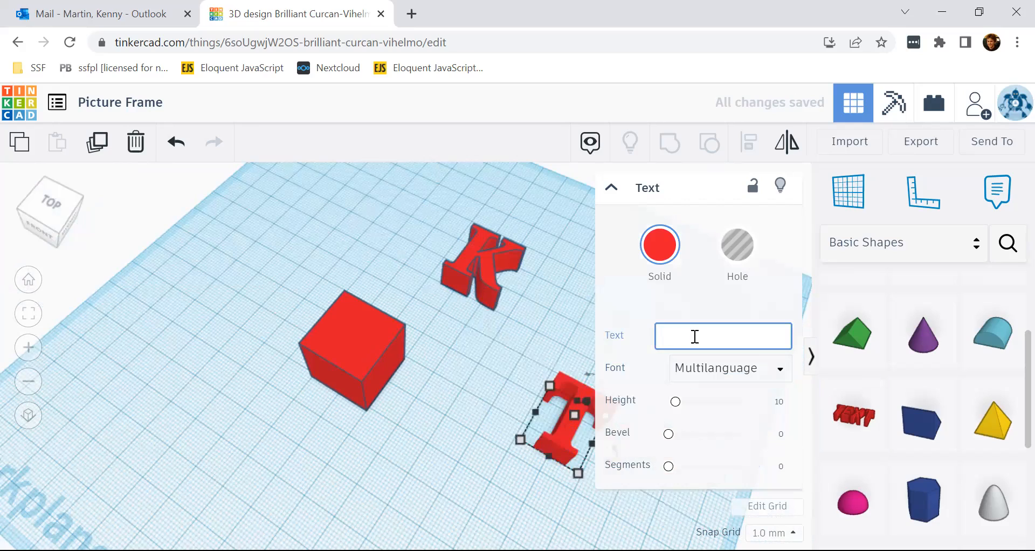
text(E)
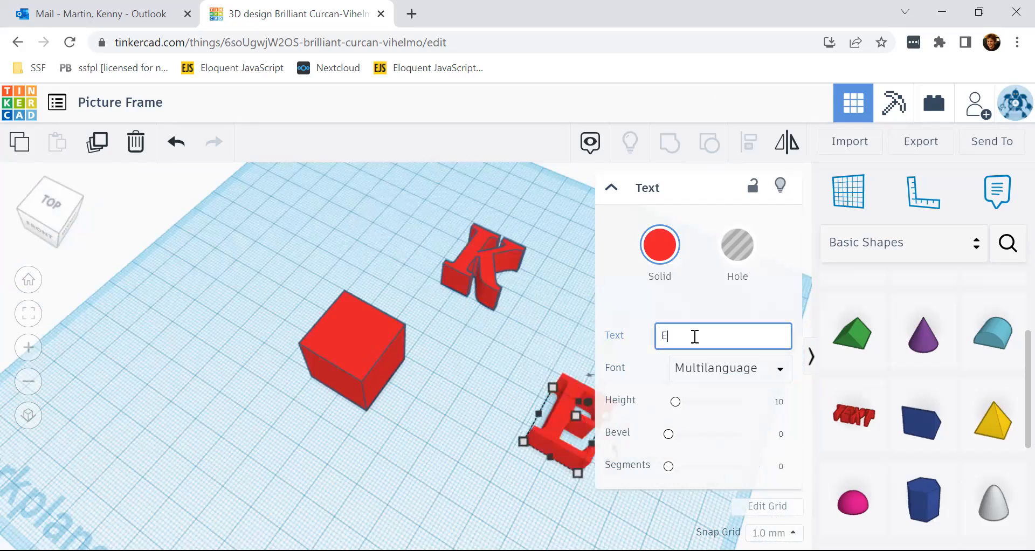
click(515, 357)
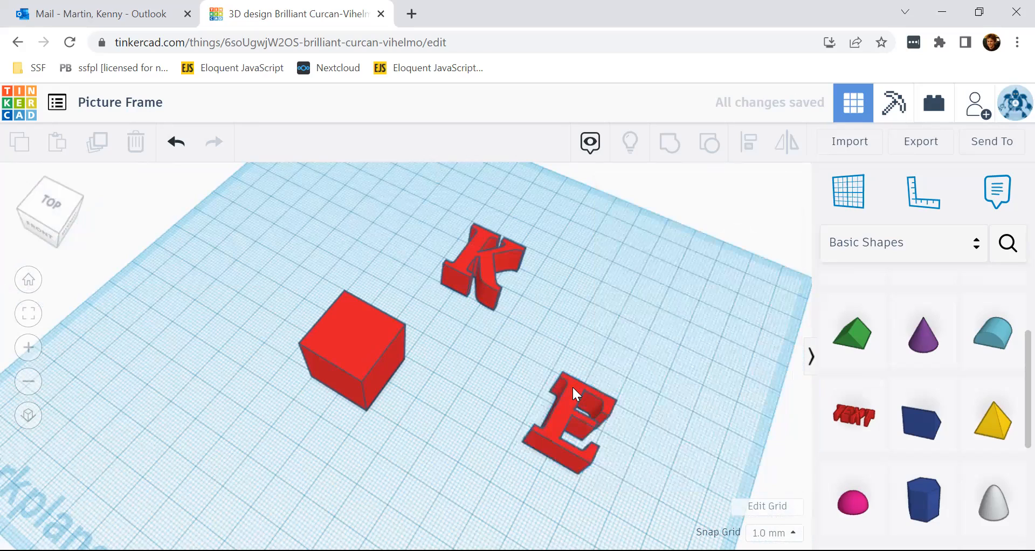
Move the letter E next to the letter K so they line up as a word, and deselect it
click(571, 390)
drag(571, 387, 566, 317)
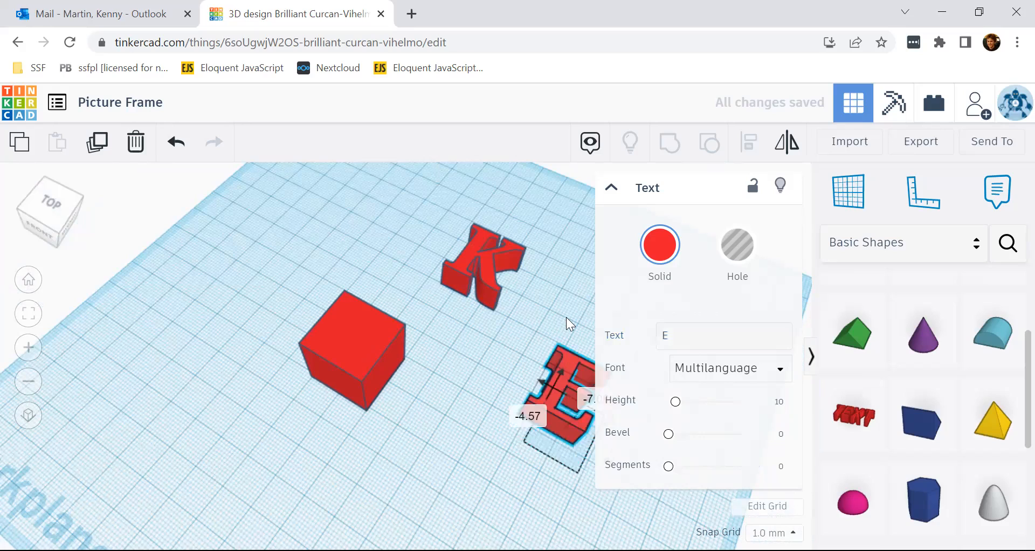
drag(564, 272, 551, 274)
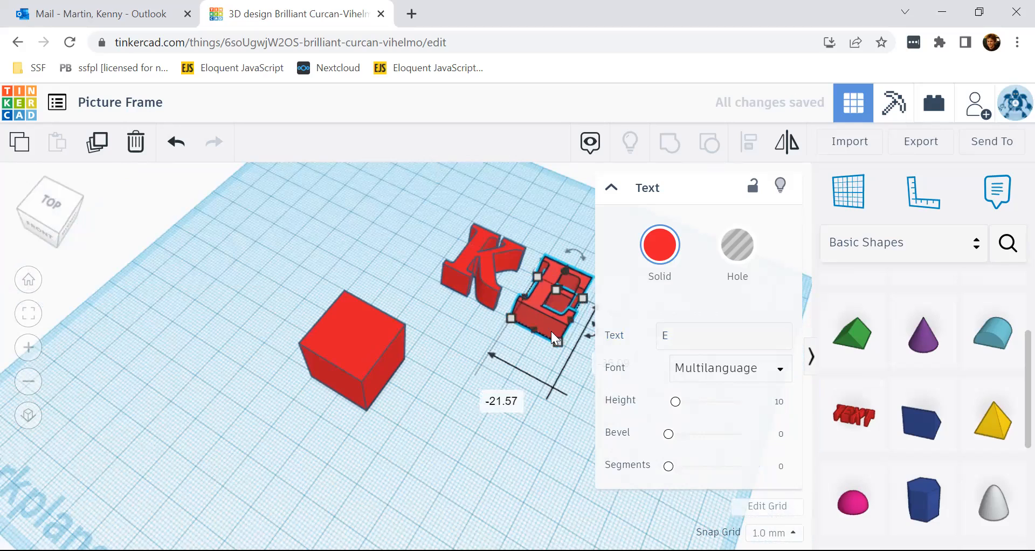
click(519, 279)
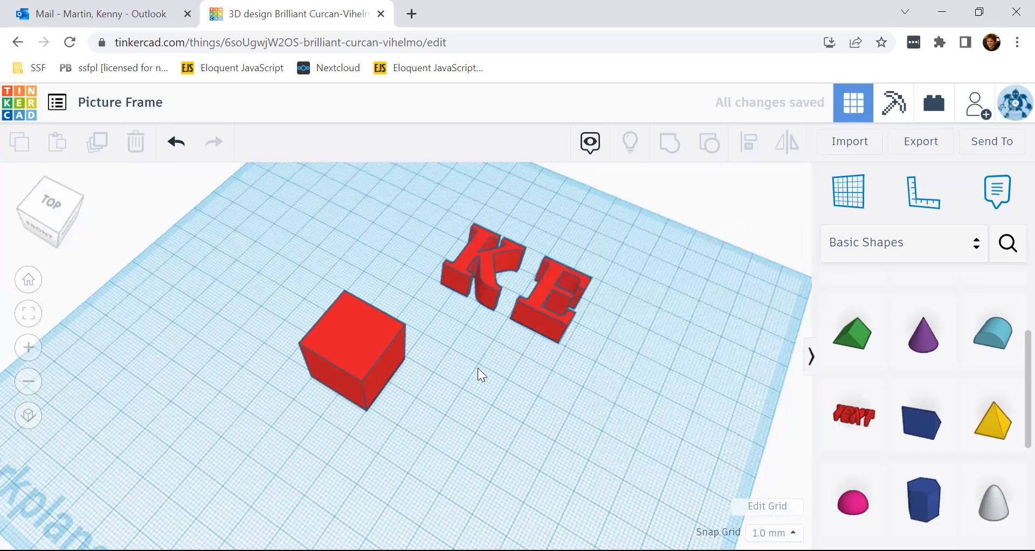
Move the letter K away from the letter E toward the workplane's left edge, shifting it in several directions
right_drag(616, 382, 586, 351)
right_drag(526, 366, 510, 390)
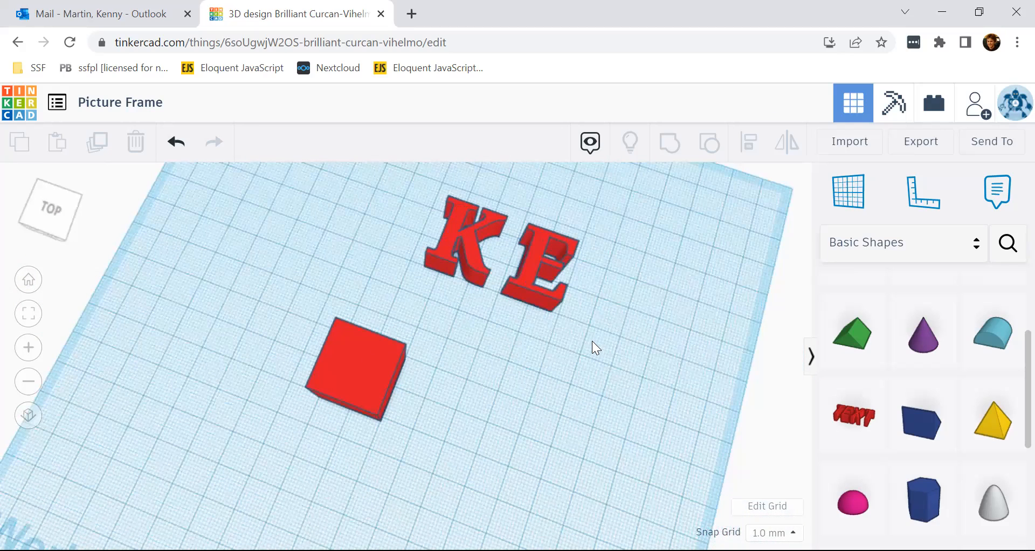
click(451, 222)
drag(431, 233, 390, 226)
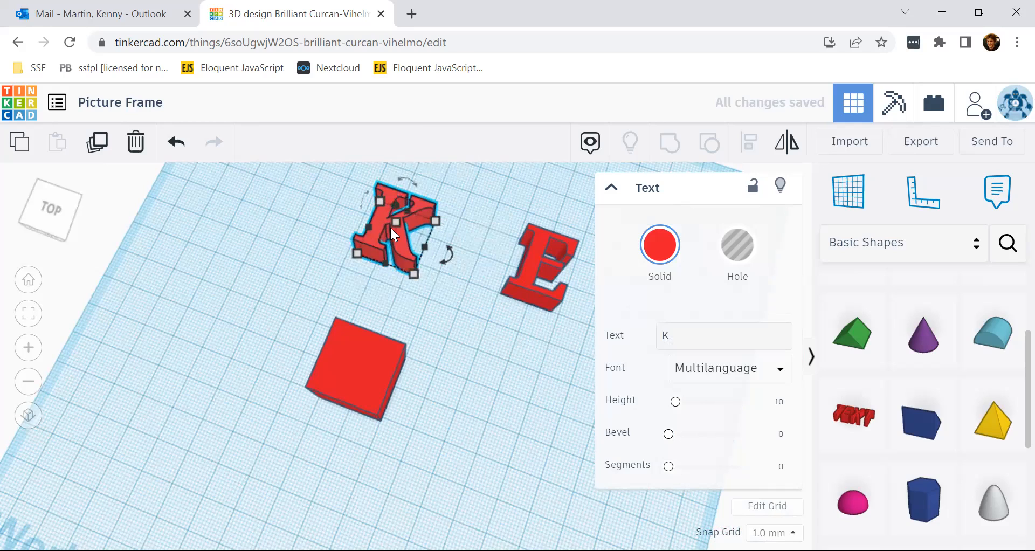
key(ctrl+z)
key(Left)
key(Down)
key(Down)
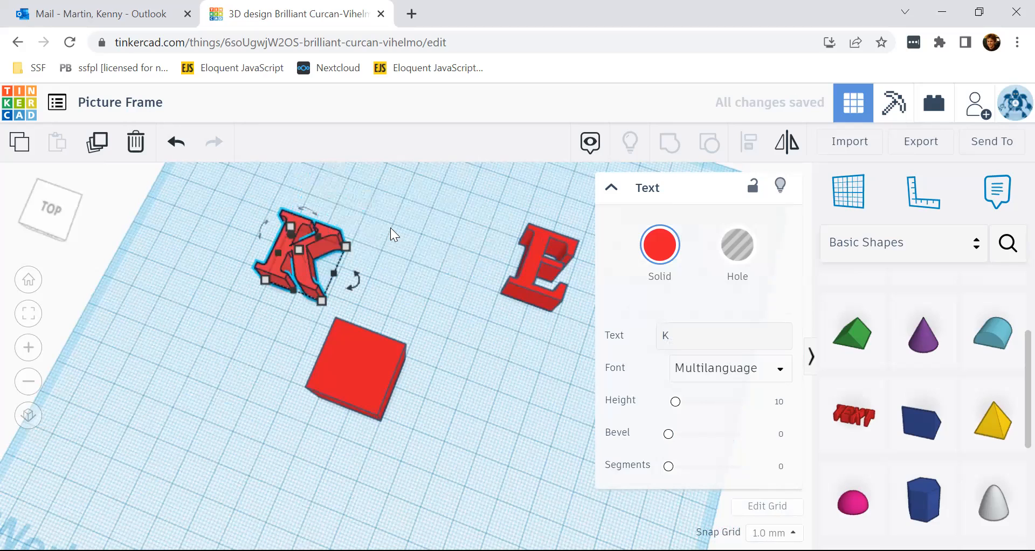
key(Up)
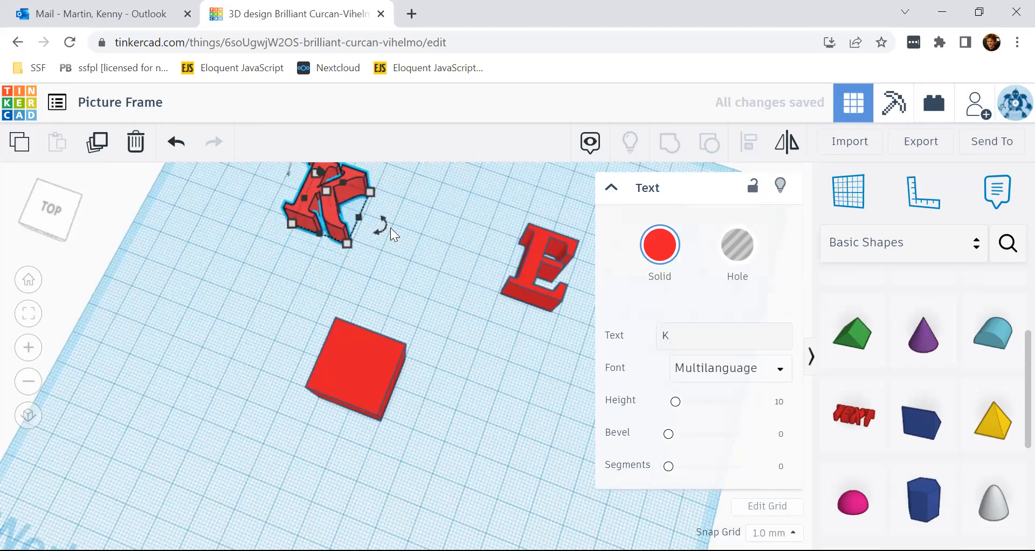
Select the letter K, the letter E and the box in turn to compare their editable properties
scroll(284, 244, up, 2)
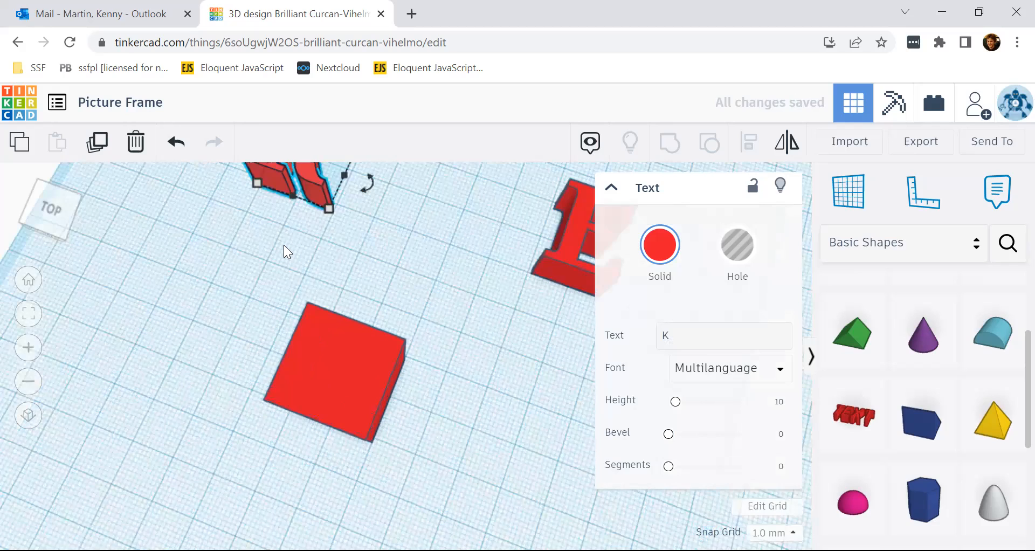
right_drag(349, 289, 381, 316)
scroll(356, 264, down, 1)
right_drag(297, 352, 225, 400)
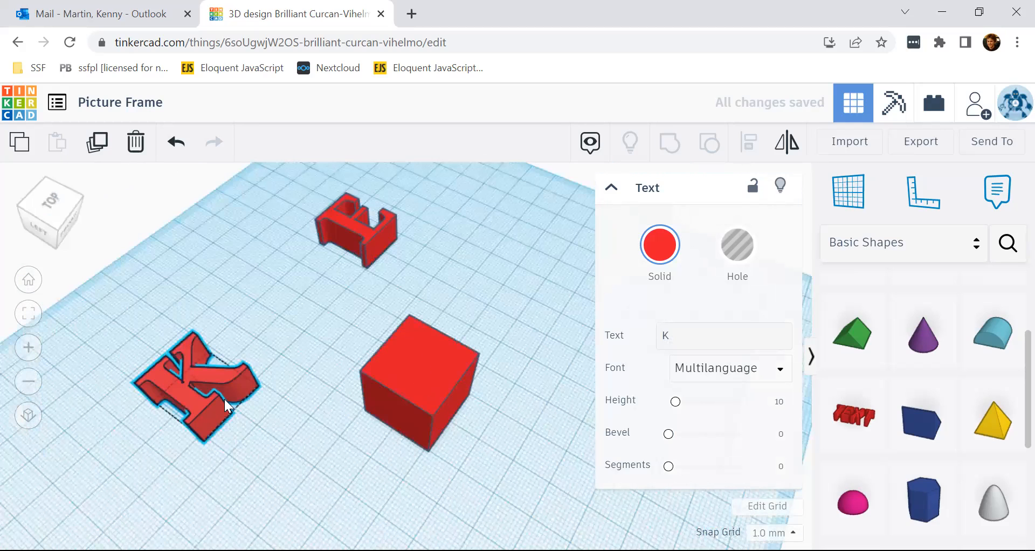
right_drag(240, 434, 226, 417)
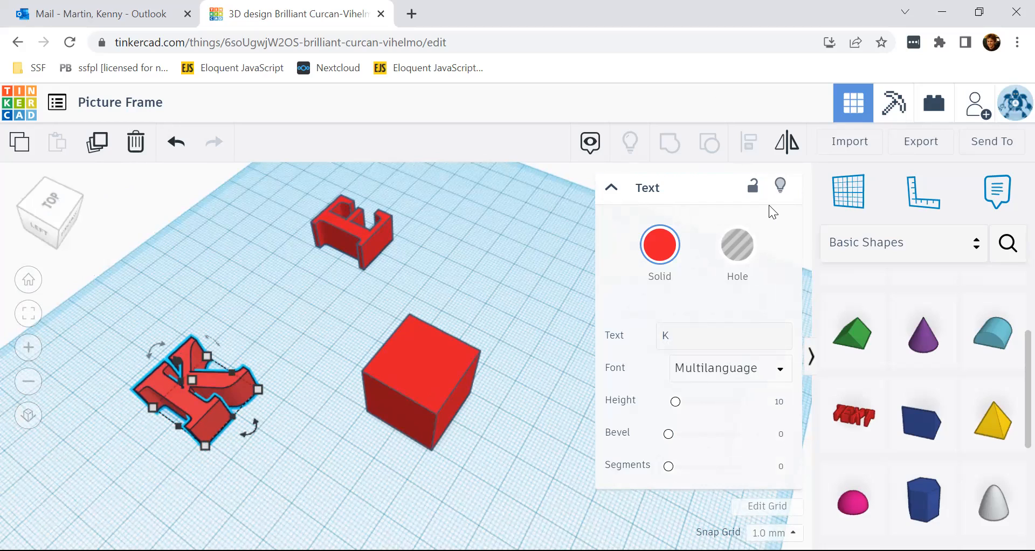
click(662, 329)
click(715, 321)
click(351, 265)
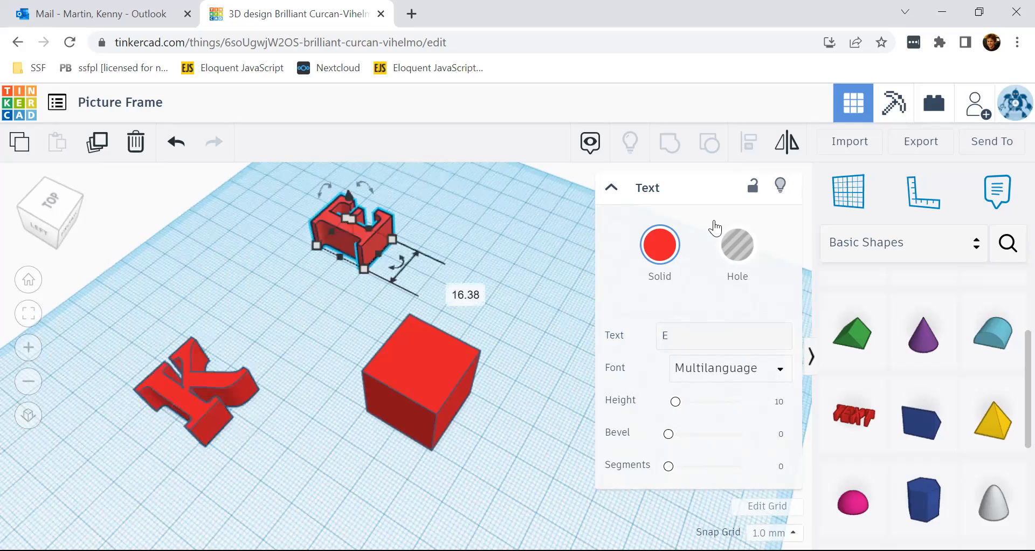
click(683, 348)
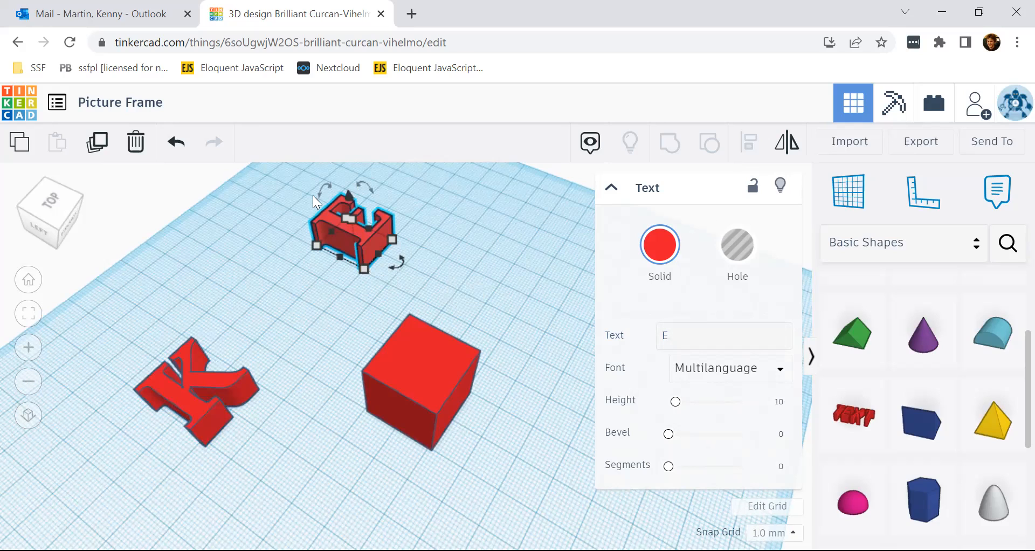
click(406, 370)
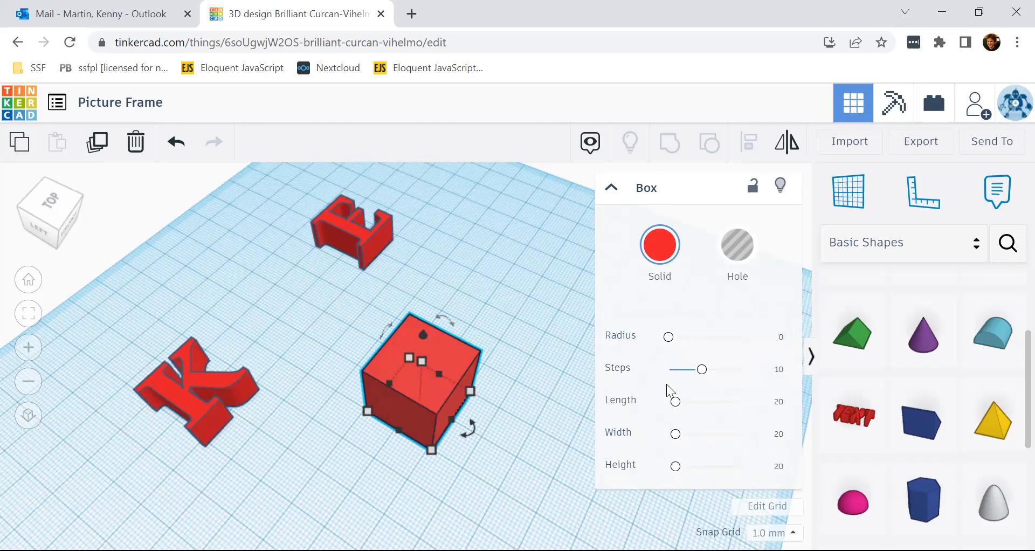
click(476, 239)
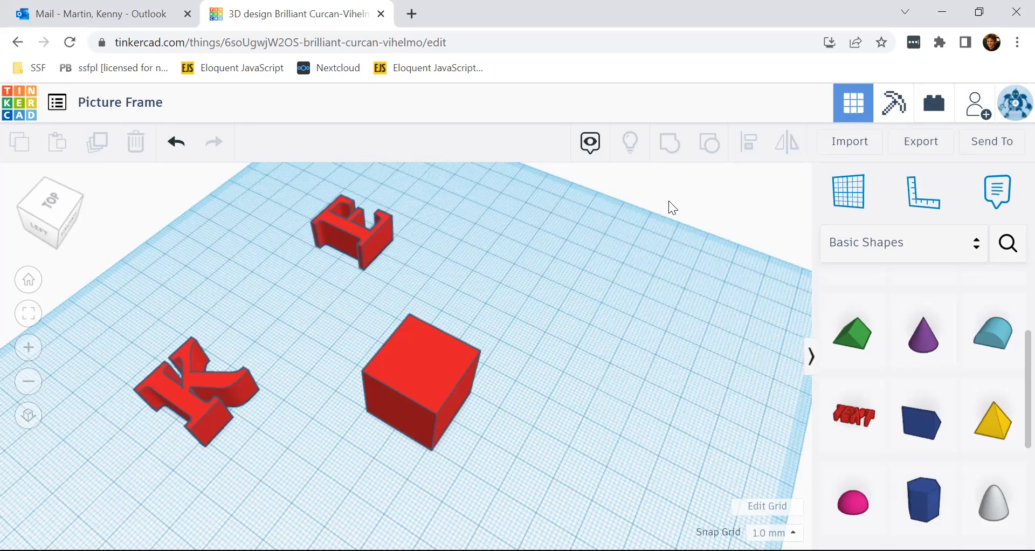
click(190, 378)
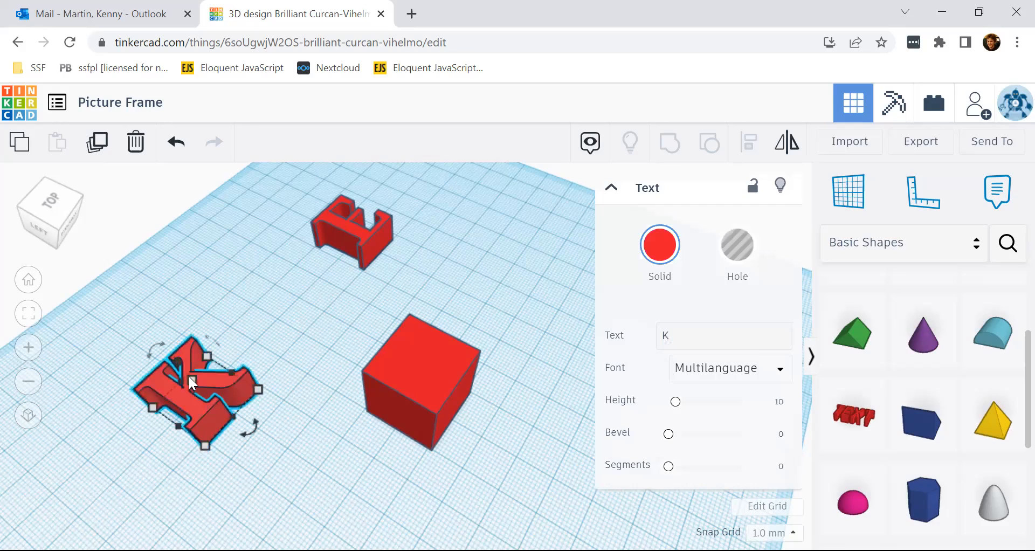
click(467, 277)
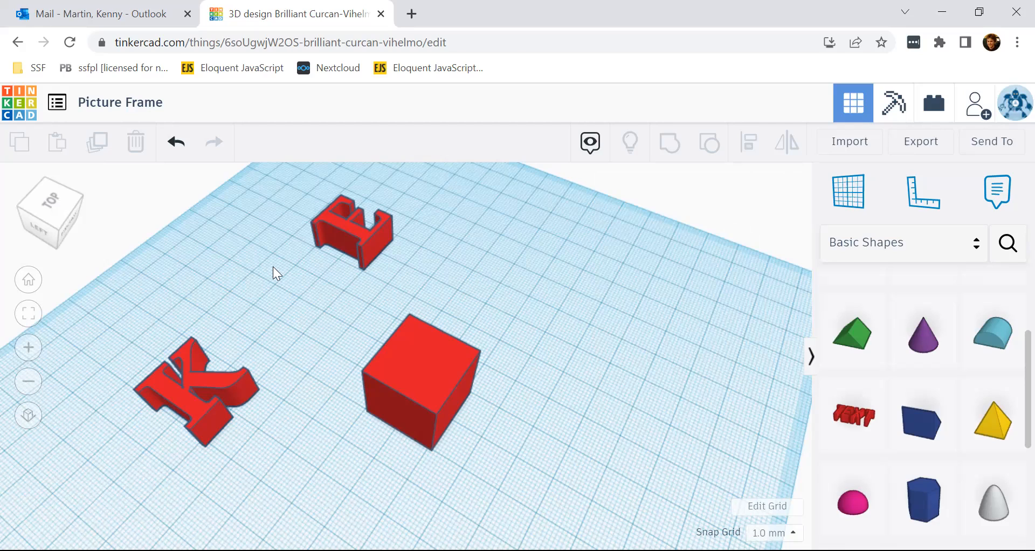
Select the letters K and E together and delete both from the workplane
click(195, 378)
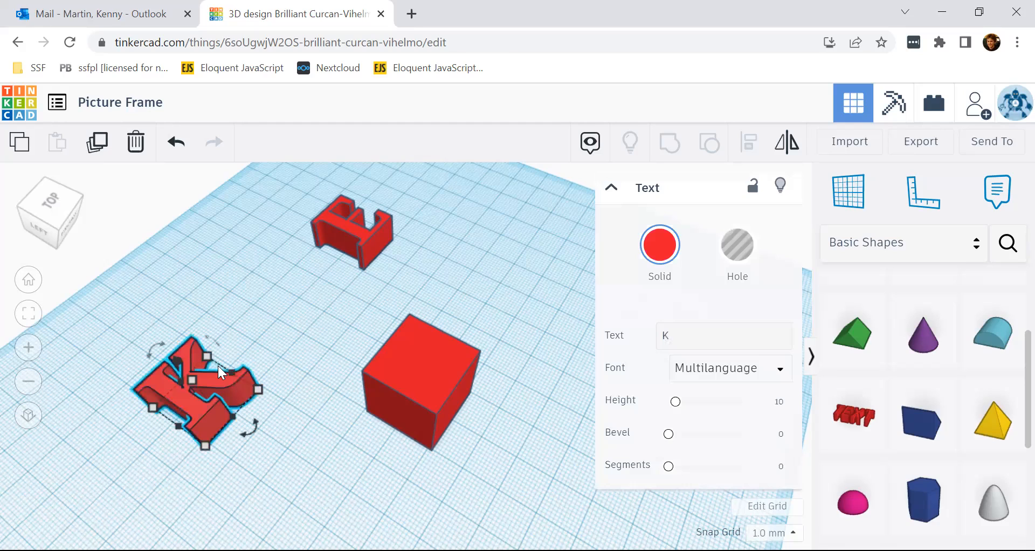
shift+click(337, 228)
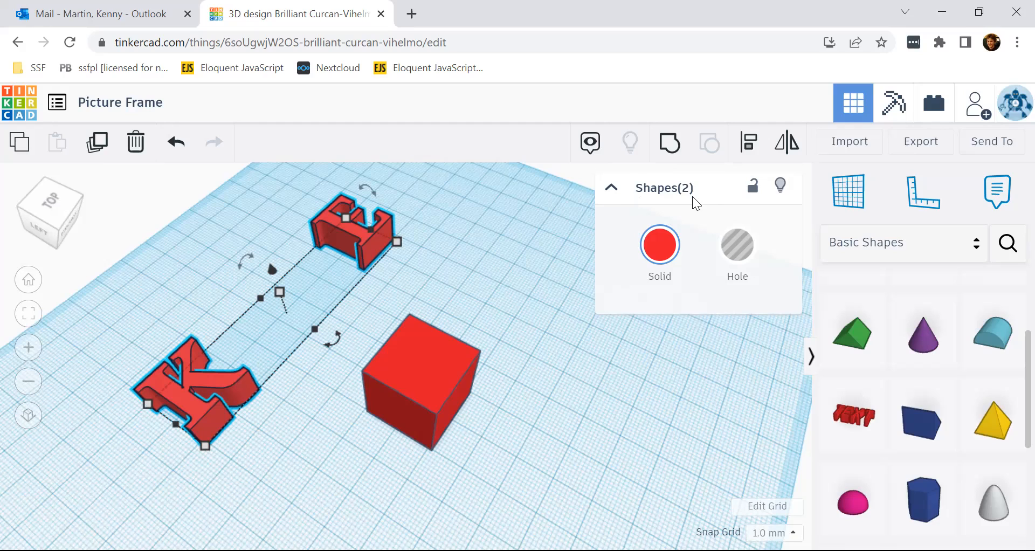
click(136, 144)
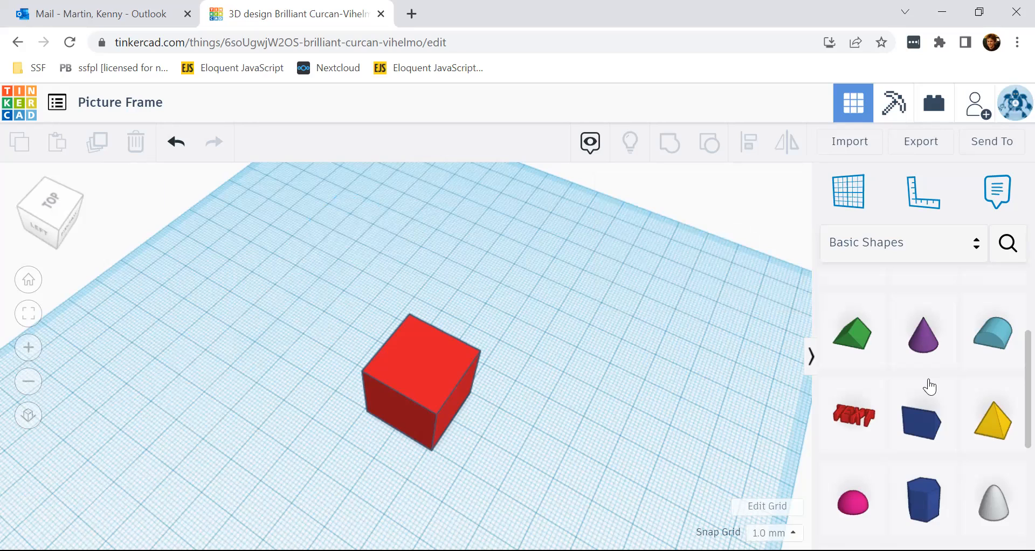
Place a second box from Basic Shapes on the workplane near the first one, and delete it again
scroll(930, 386, up, 3)
drag(987, 308, 593, 341)
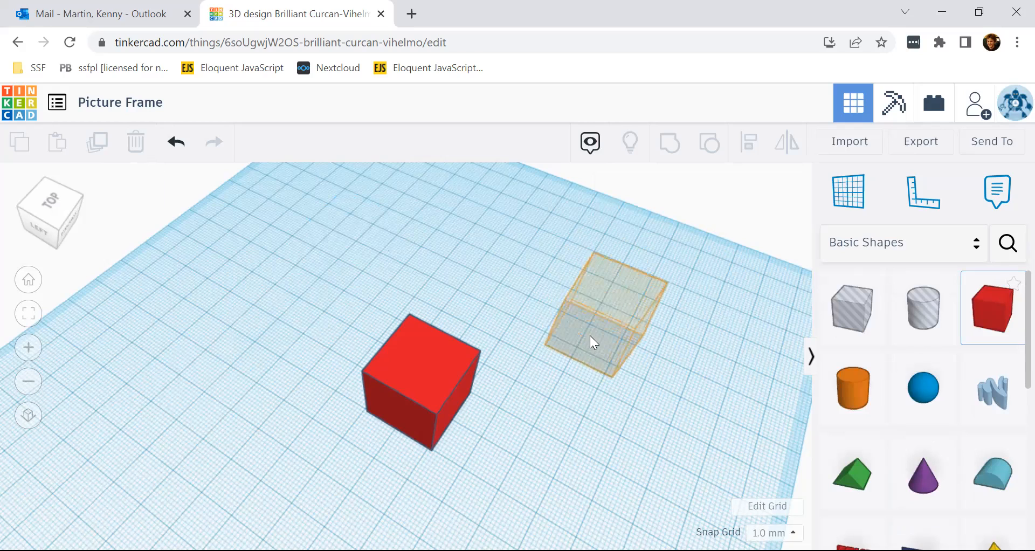
click(732, 308)
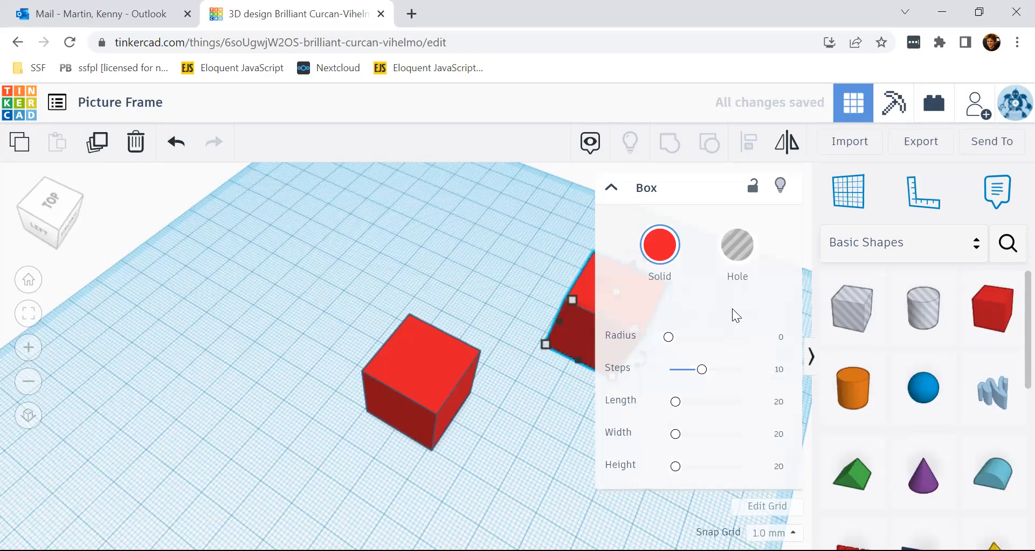
click(474, 244)
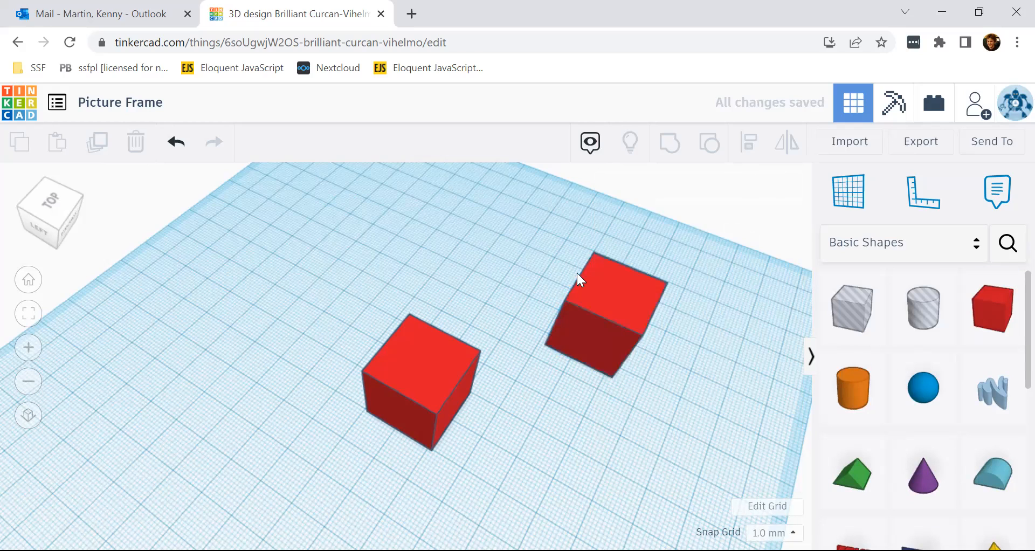
click(612, 300)
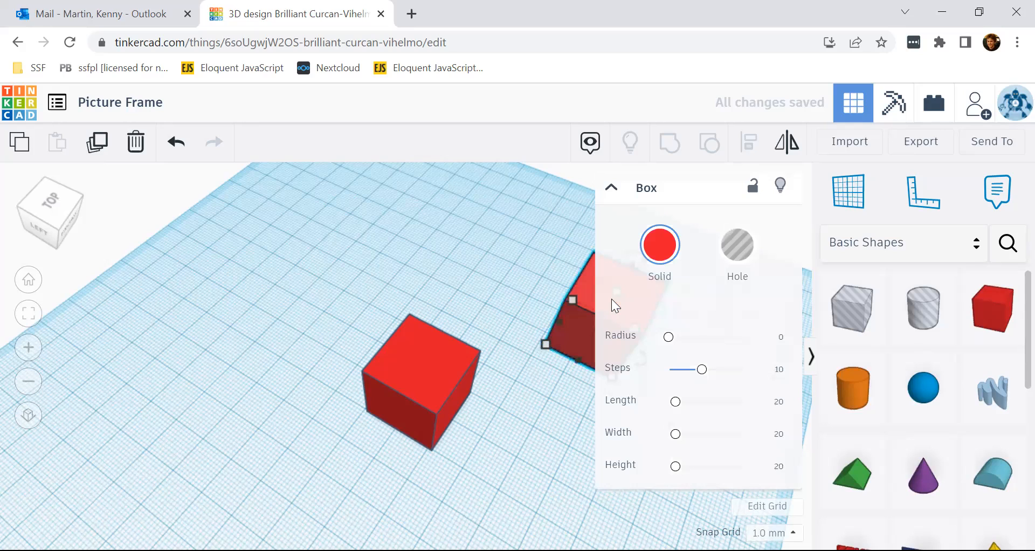
key(Delete)
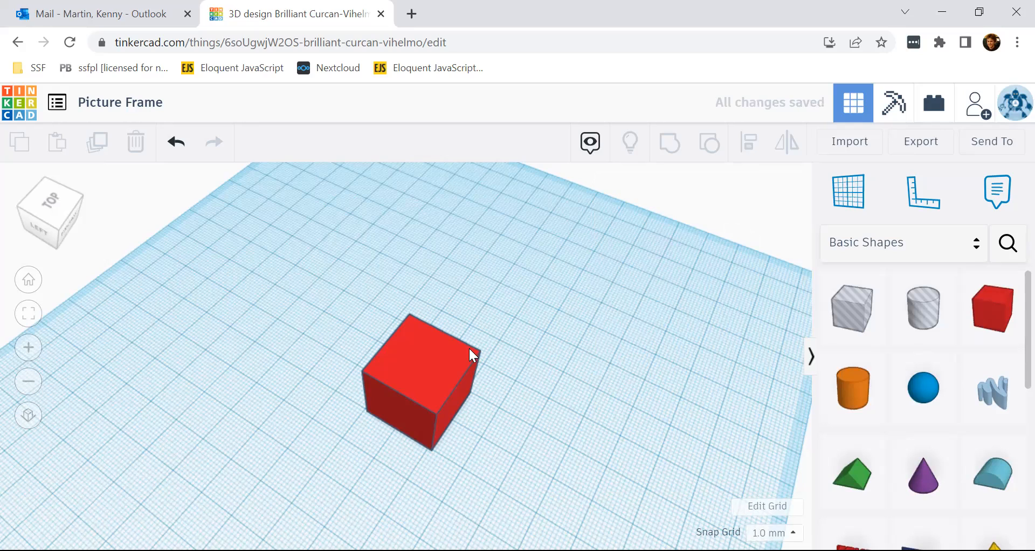
Copy the remaining box, shift the original a few millimetres on the workplane and paste the copy overlapping it
click(430, 353)
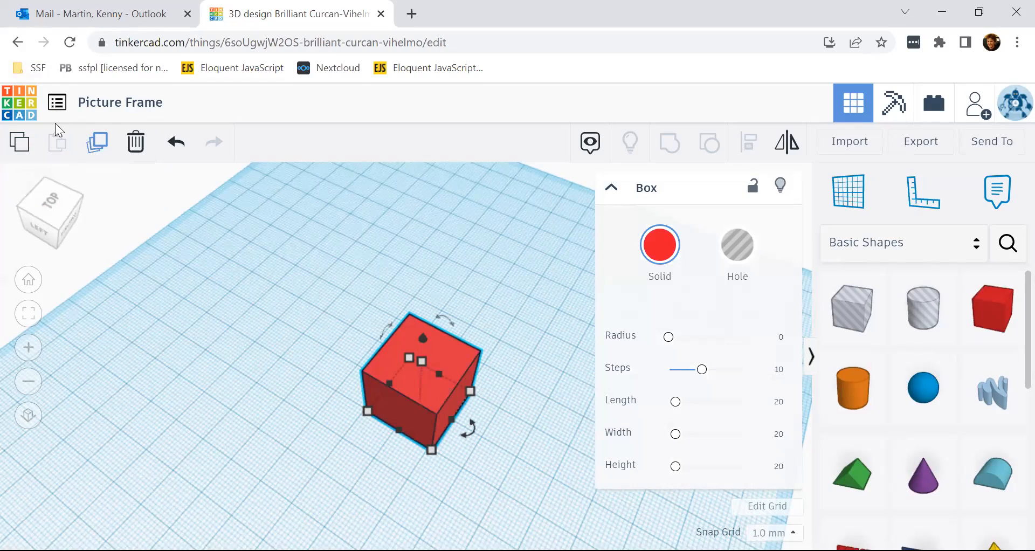
click(23, 145)
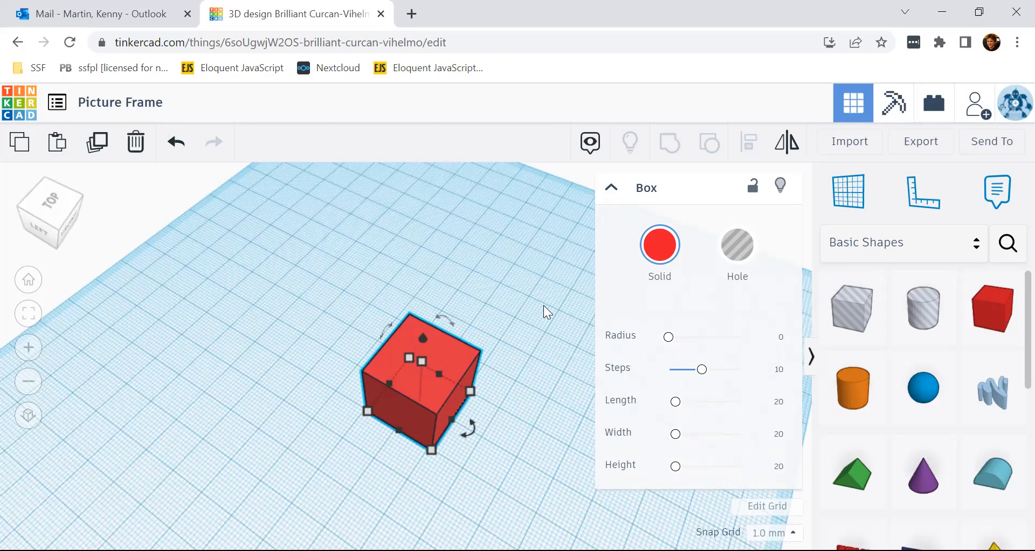
key(Down)
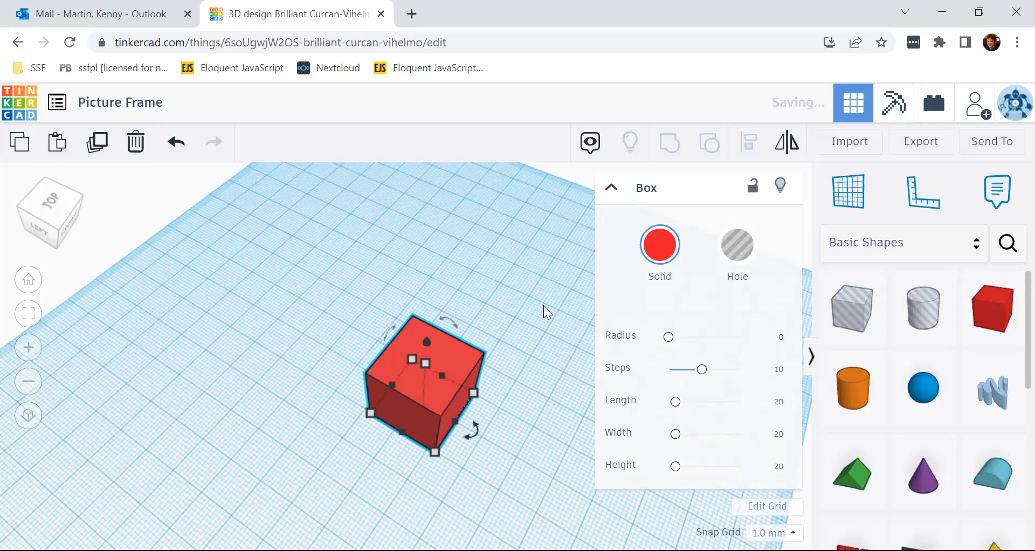
mouse_move(453, 357)
mouse_down()
mouse_move(494, 307)
mouse_move(441, 361)
mouse_up()
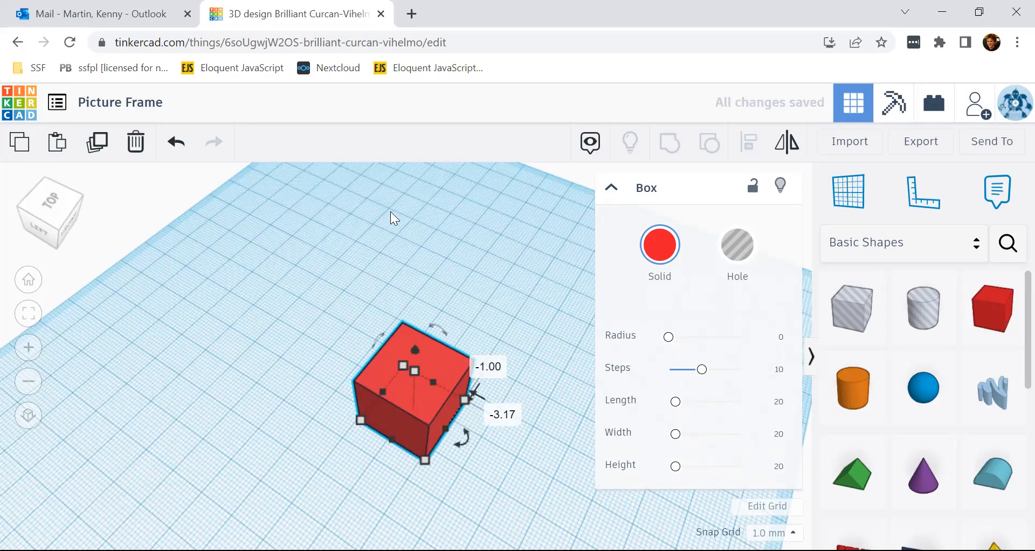
click(459, 282)
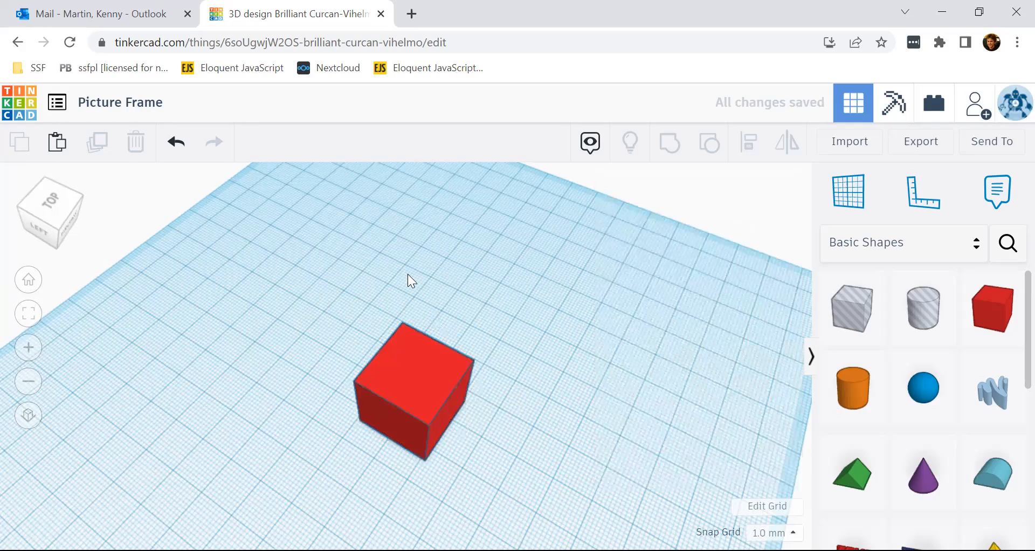
click(58, 146)
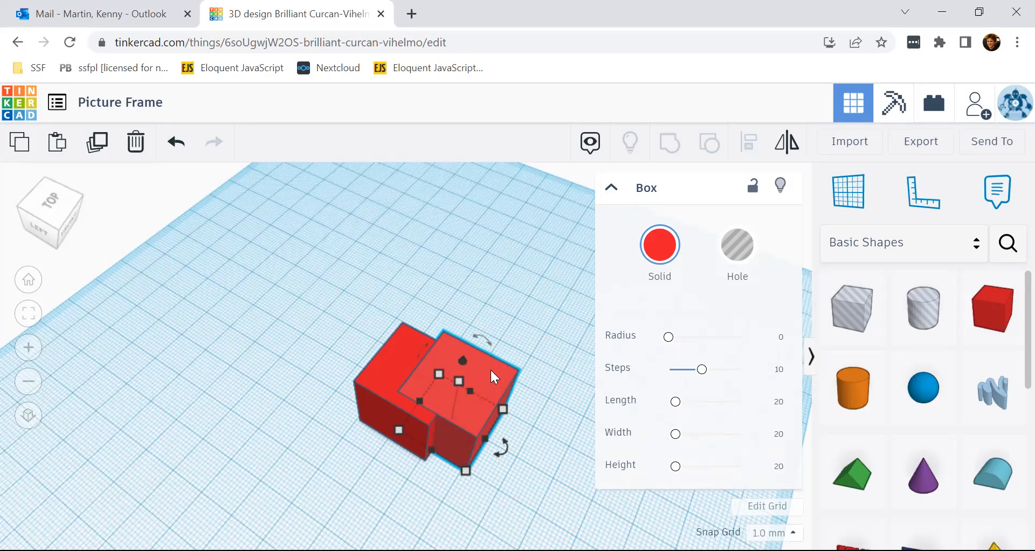
Move the pasted box about 43 mm across the workplane, clear of the original box, and deselect it
drag(489, 375, 559, 262)
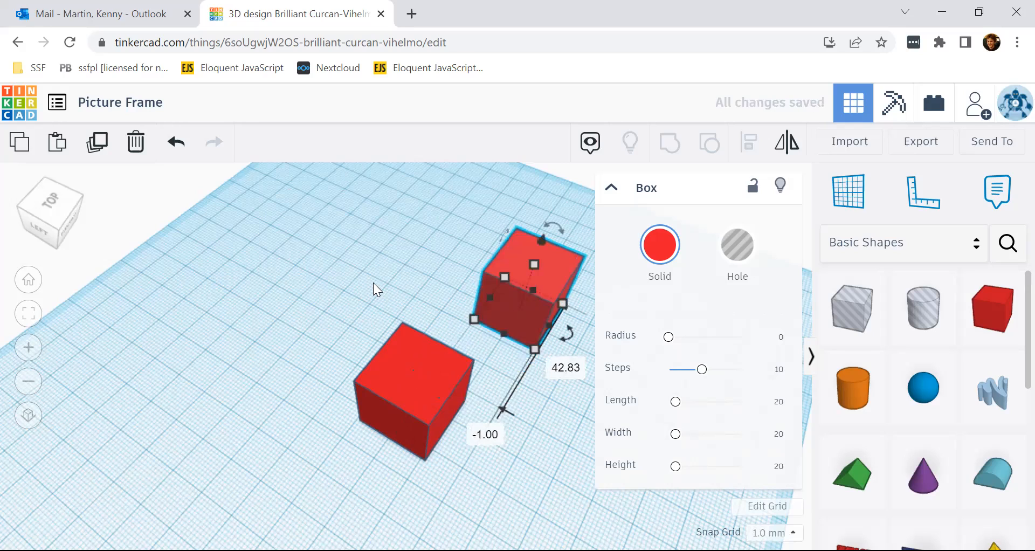
click(421, 243)
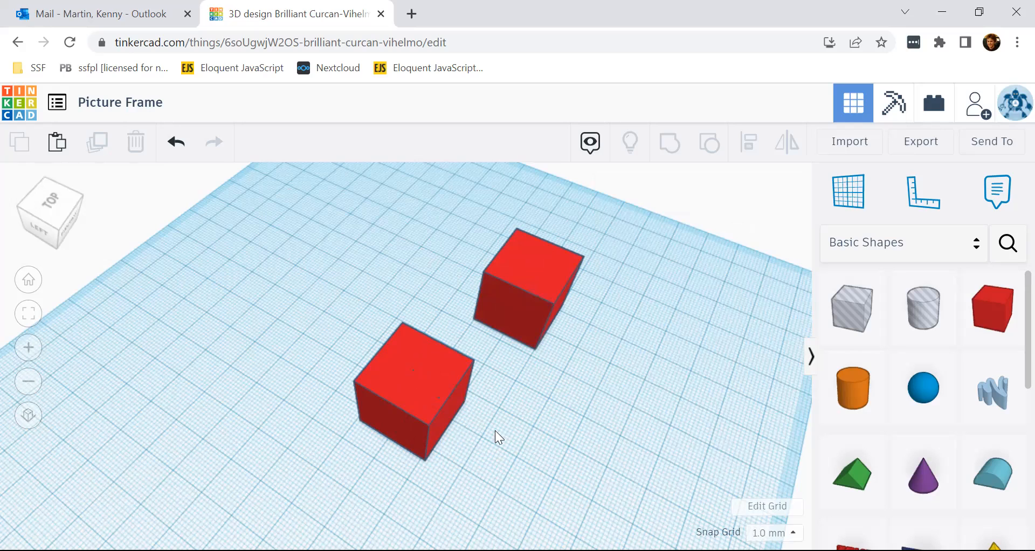
Flatten the leftmost of the two boxes, as seen from the front, to a height of 10 mm
right_drag(506, 423, 355, 332)
click(354, 332)
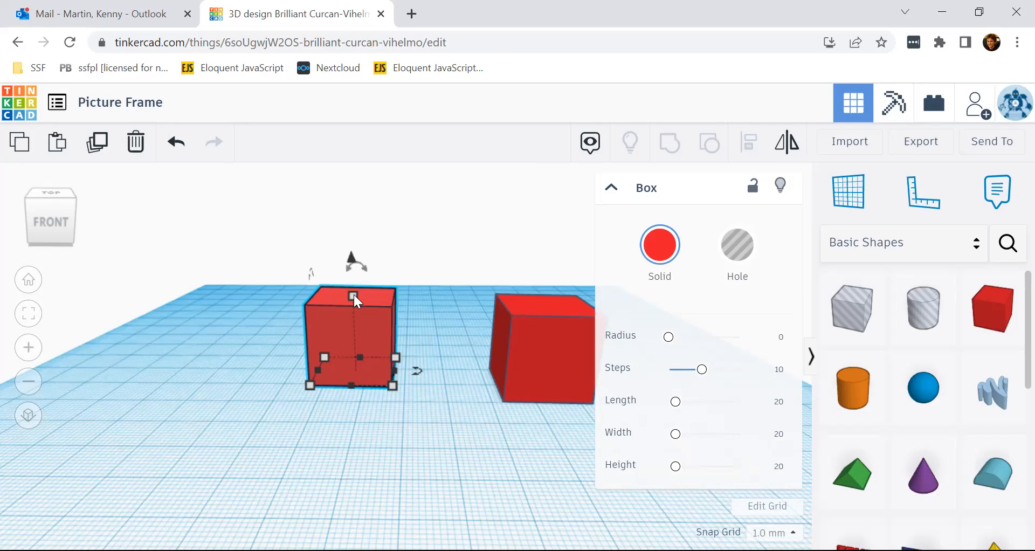
drag(352, 296, 353, 310)
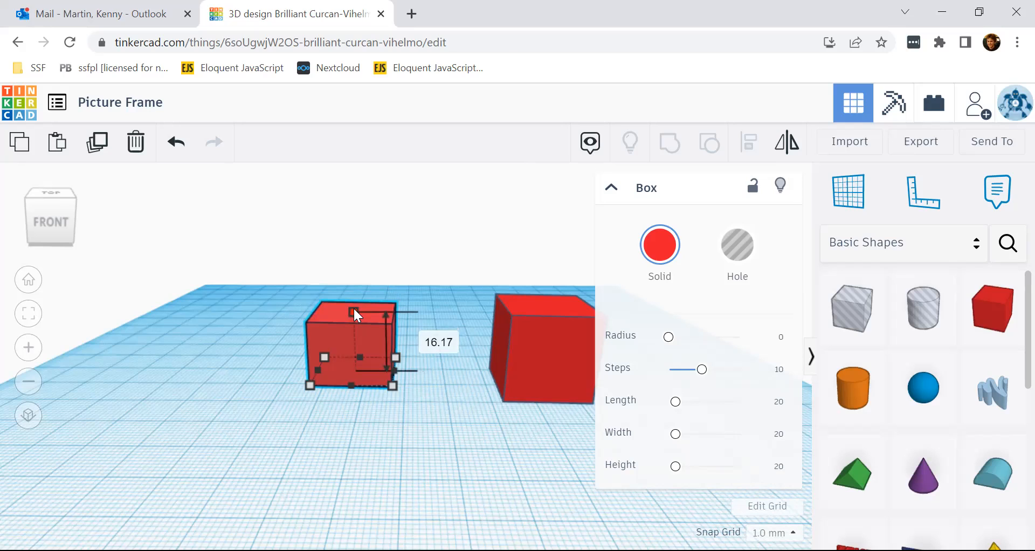
drag(354, 310, 362, 343)
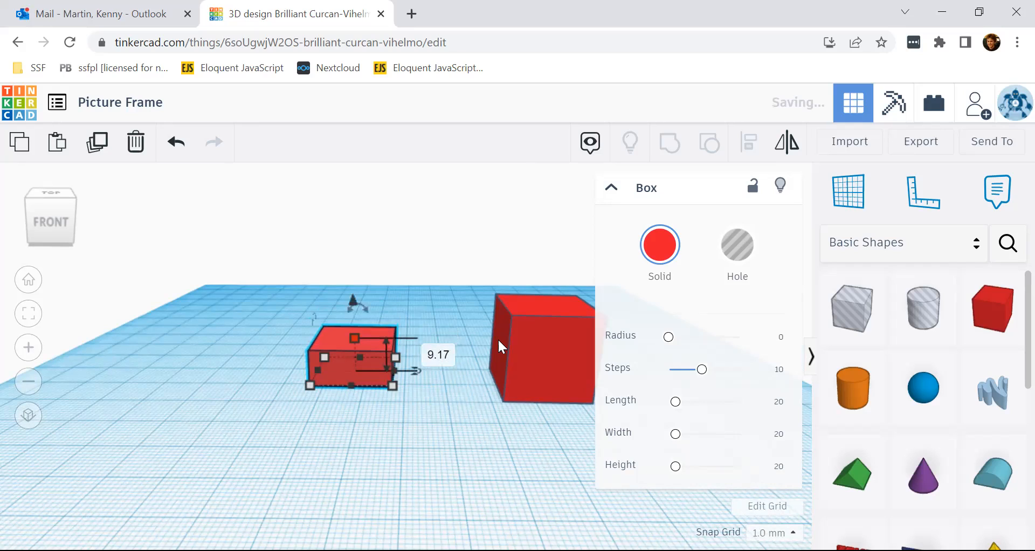
key(Tab)
text(10)
key(Return)
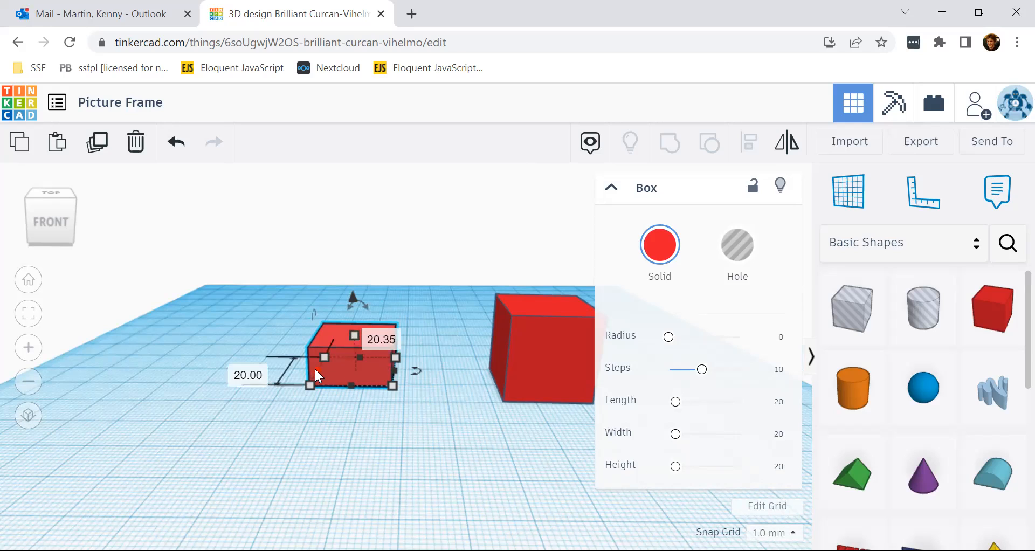
Set the flattened box's width along its front edge to 120 mm and correct it to 105 mm
click(341, 428)
text(120)
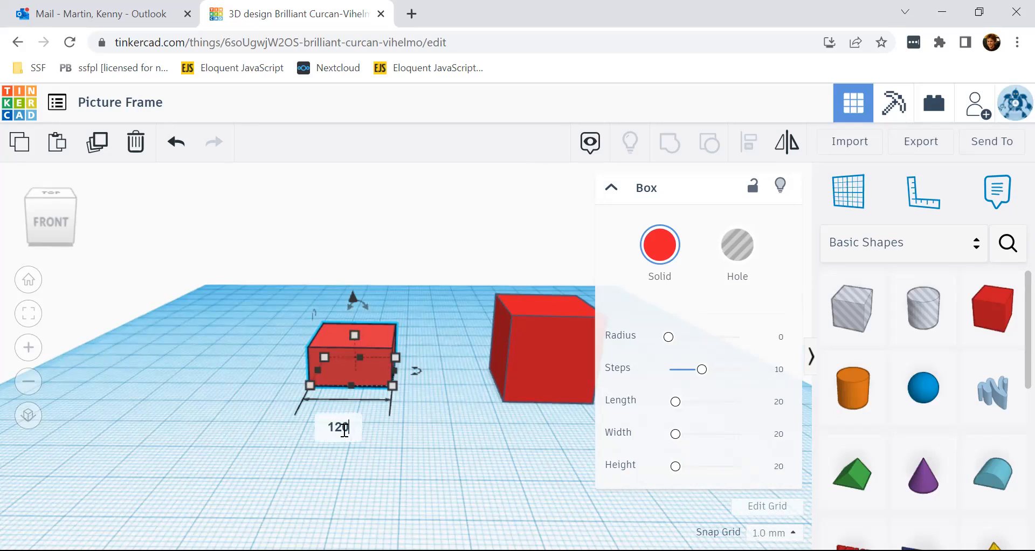
key(Return)
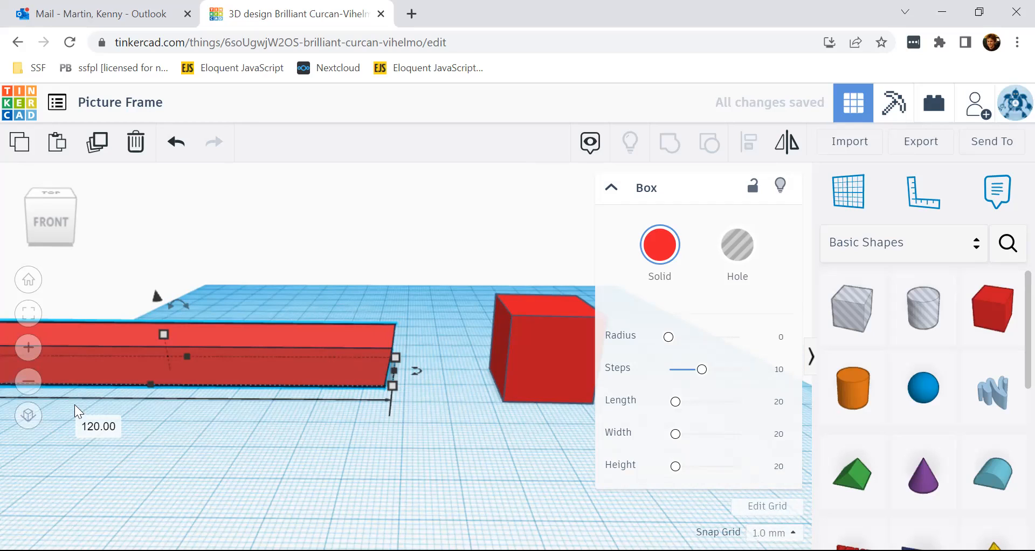
click(105, 427)
text(105)
key(Return)
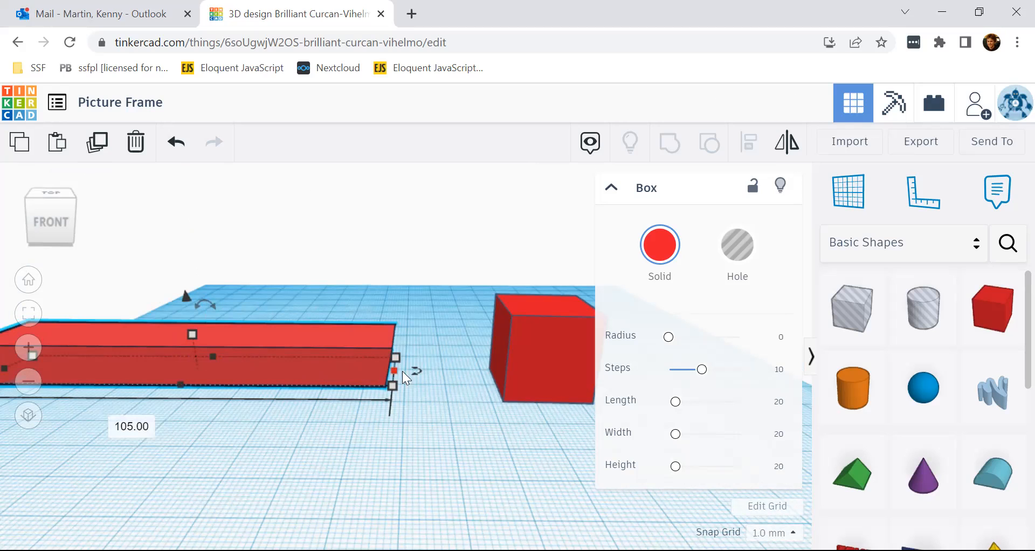
Set the flattened box's front-to-back depth to 120 mm, making it a wide slab
mouse_move(266, 468)
right_down()
mouse_move(168, 457)
mouse_move(285, 474)
right_up()
mouse_move(380, 368)
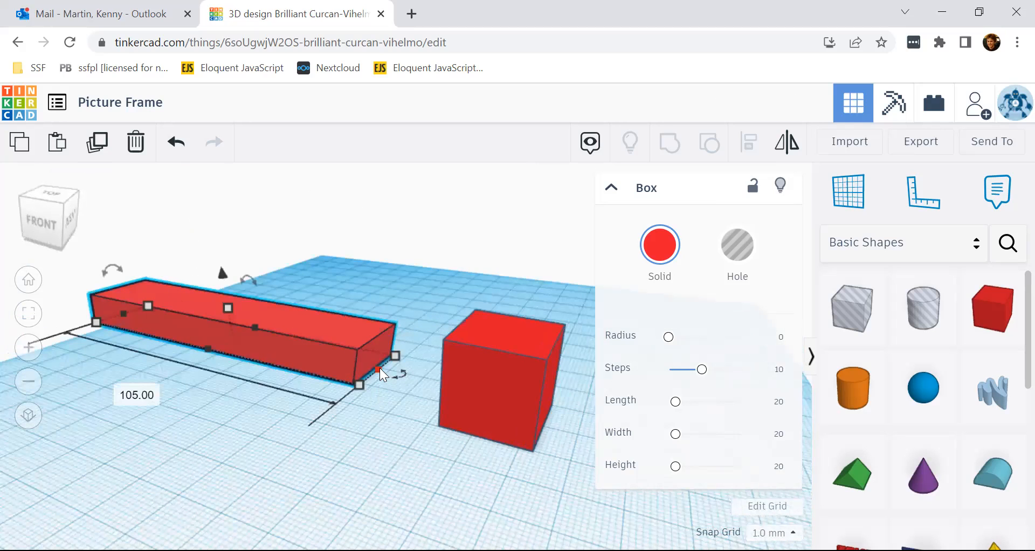
right_drag(314, 449, 263, 423)
mouse_move(401, 351)
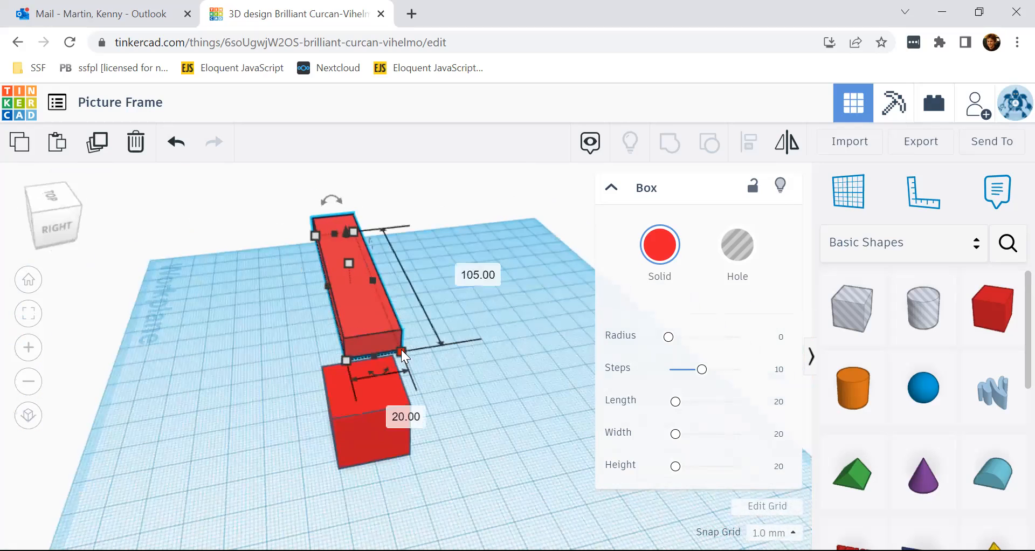
click(389, 411)
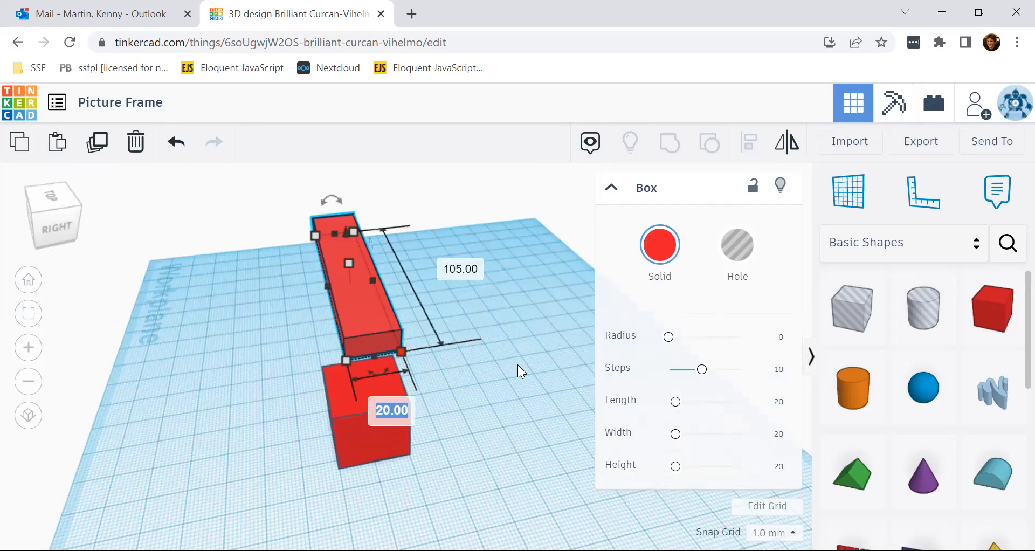
text(120)
key(Return)
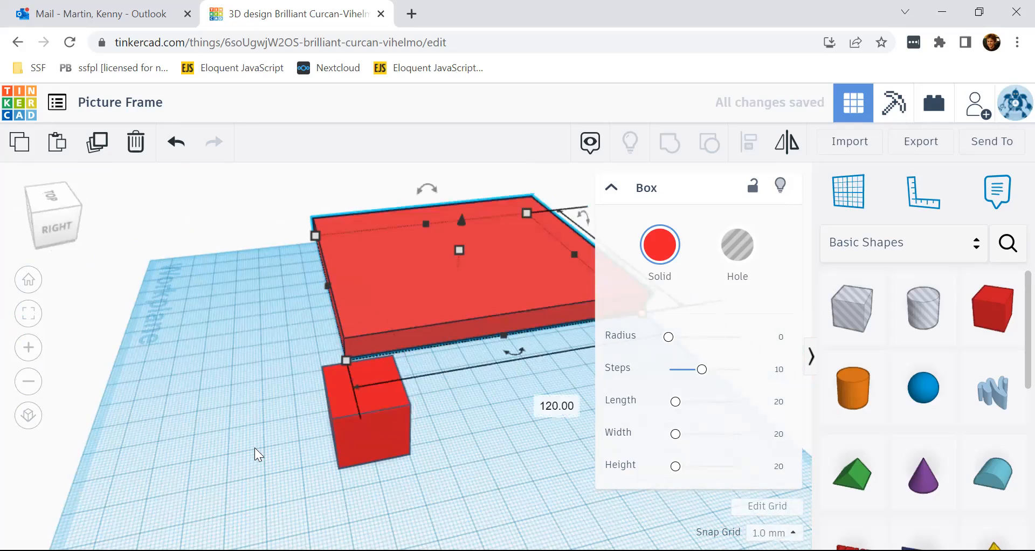
Move the small cube about 63 mm toward the front of the workplane and shift the slab about 24 mm onto the grid
click(227, 413)
drag(207, 407, 444, 479)
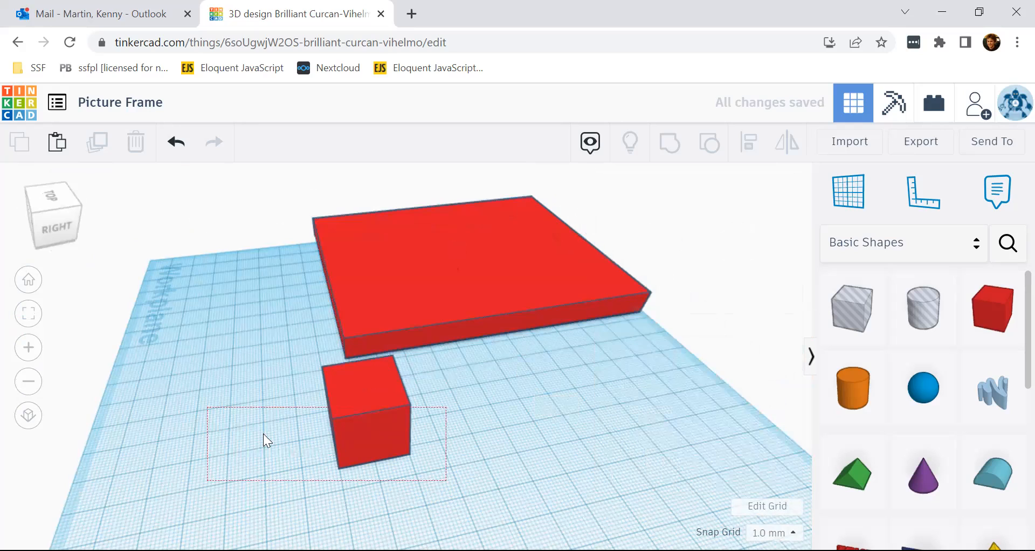
drag(264, 439, 264, 439)
click(263, 358)
right_drag(321, 373, 526, 337)
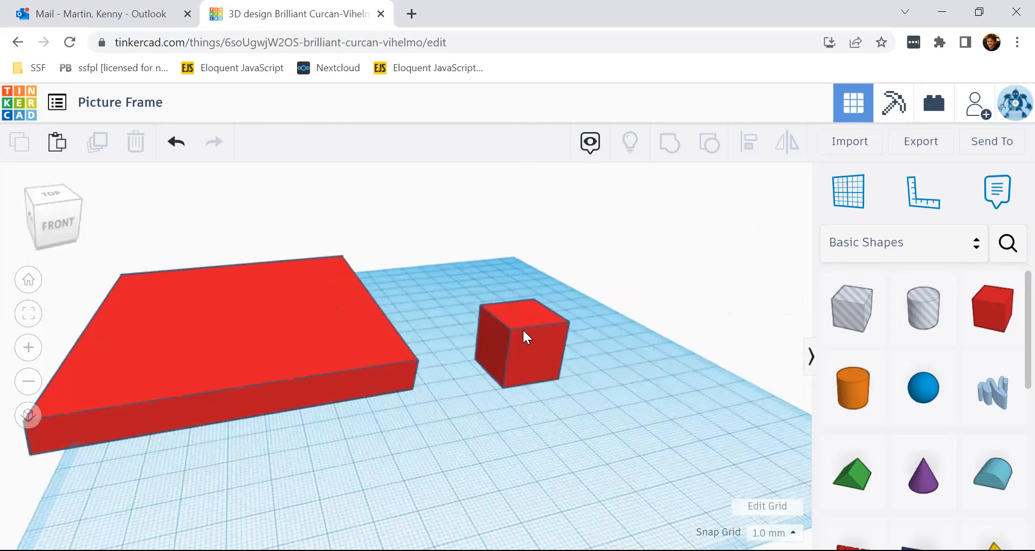
click(524, 335)
drag(522, 328, 696, 485)
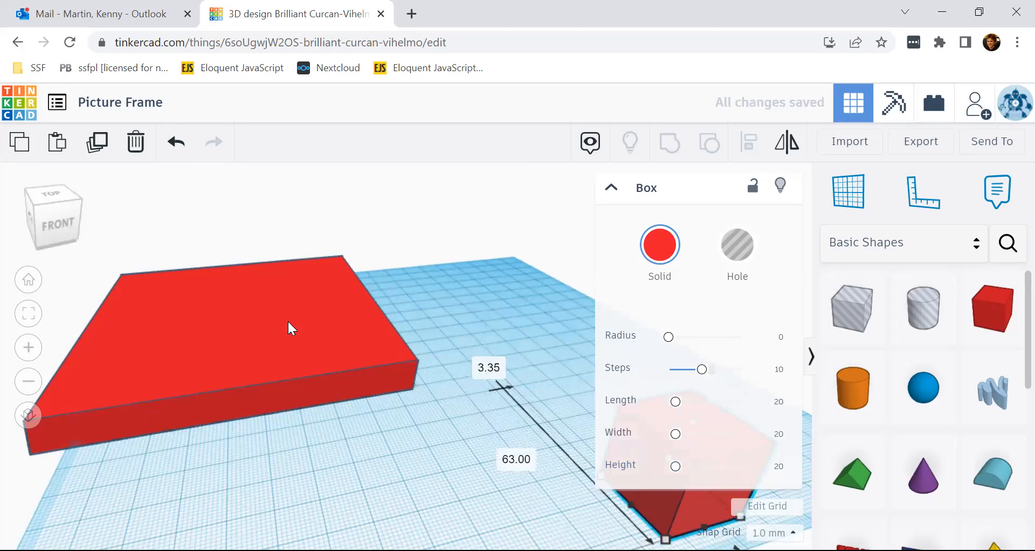
click(245, 339)
drag(233, 340, 318, 364)
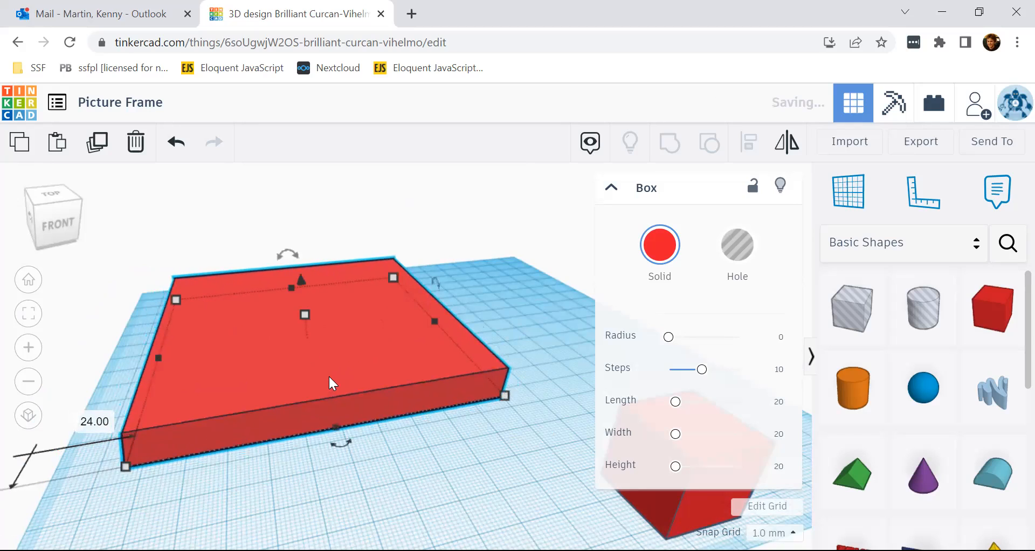
Examine the slab's dimensions, resize handles and thickness from several viewing angles
right_drag(291, 434, 427, 443)
mouse_move(495, 422)
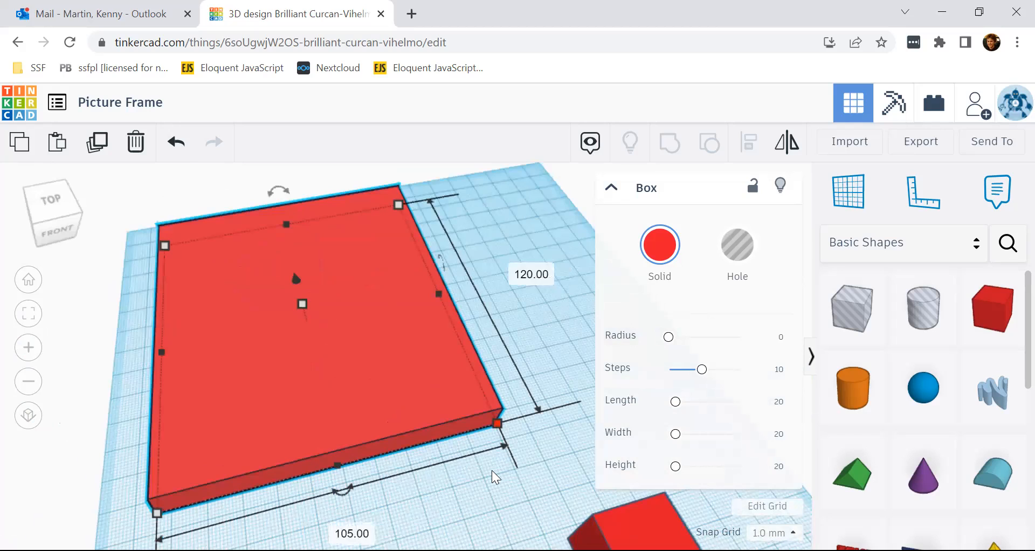
right_drag(386, 415, 490, 419)
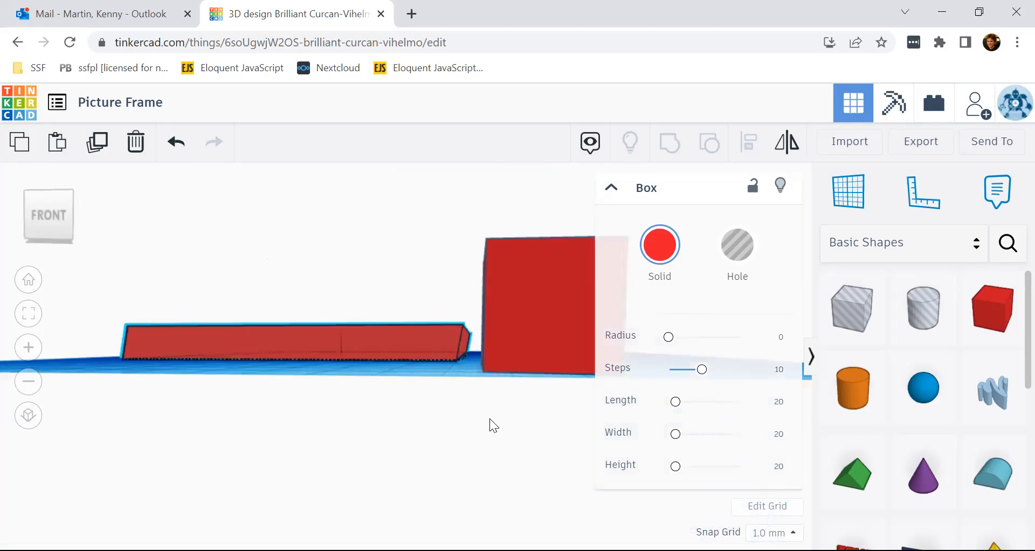
right_drag(581, 408, 616, 438)
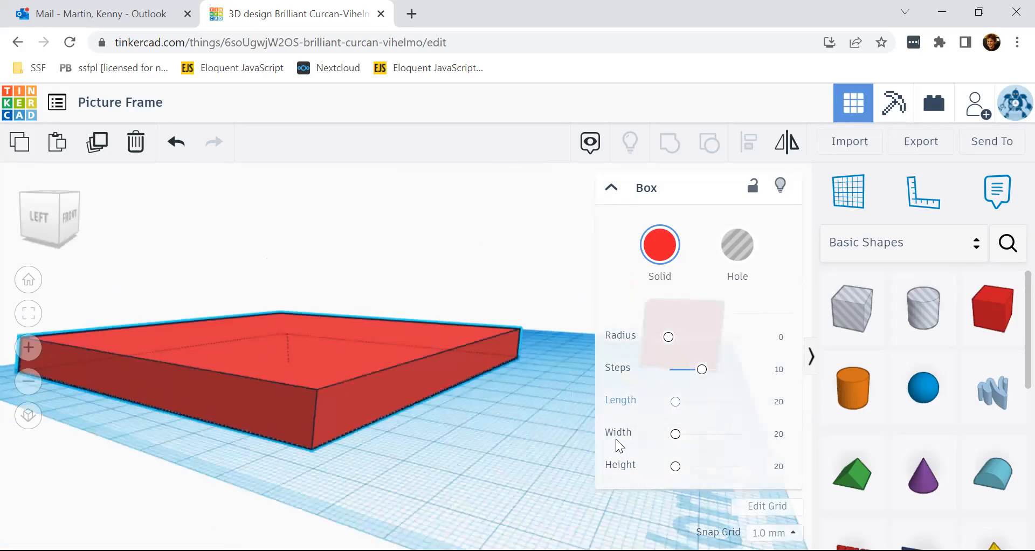
right_drag(524, 433, 449, 421)
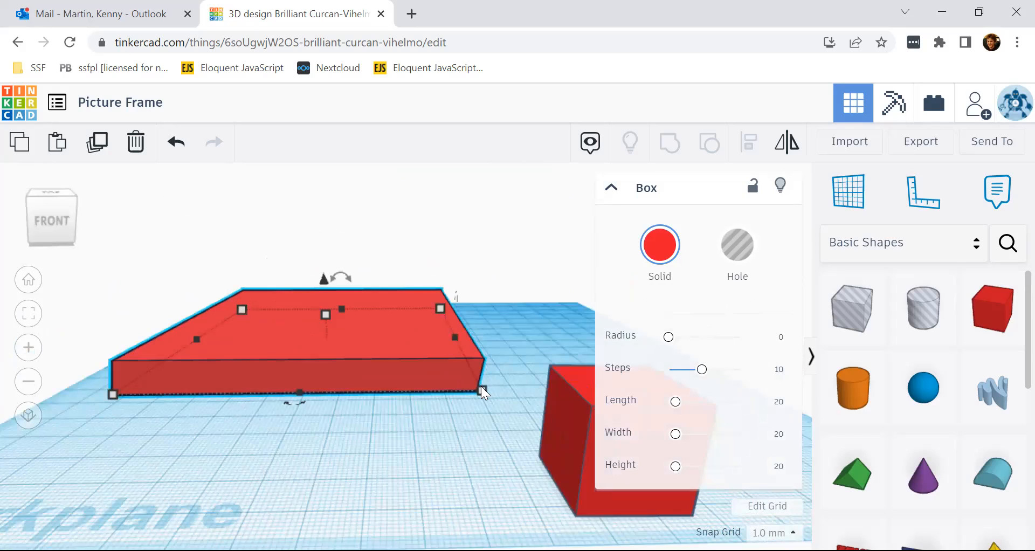
mouse_move(481, 388)
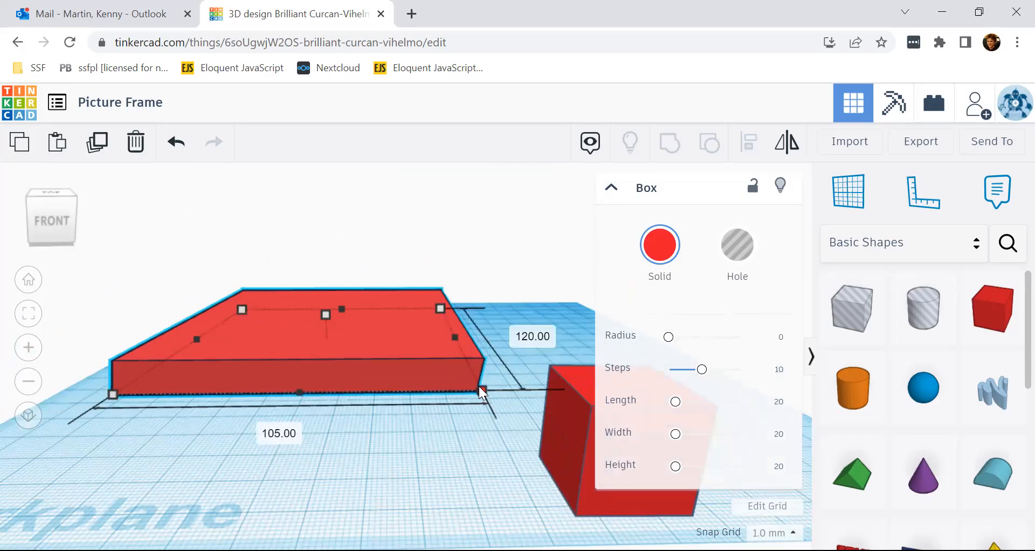
drag(478, 386, 482, 387)
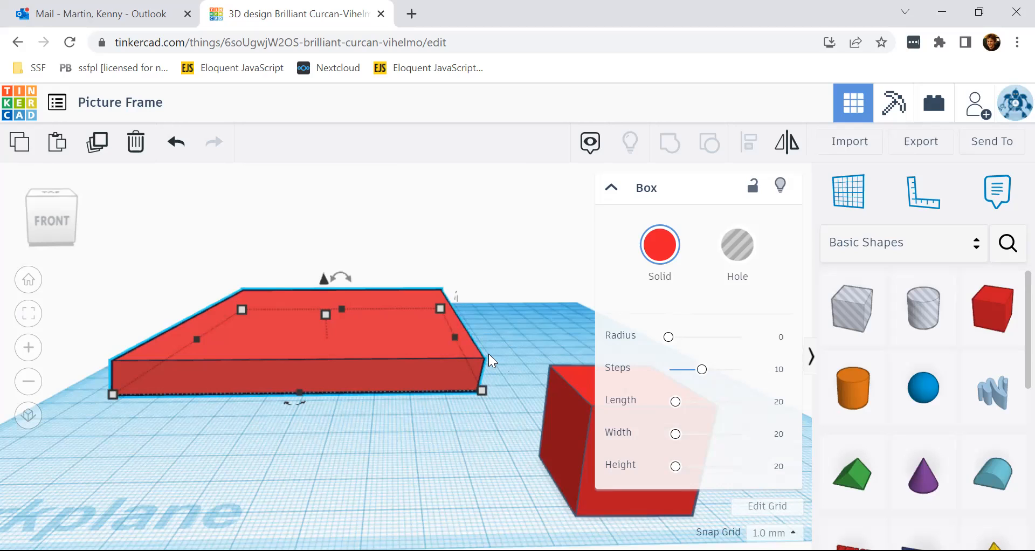
right_drag(292, 432, 264, 378)
right_drag(302, 405, 341, 430)
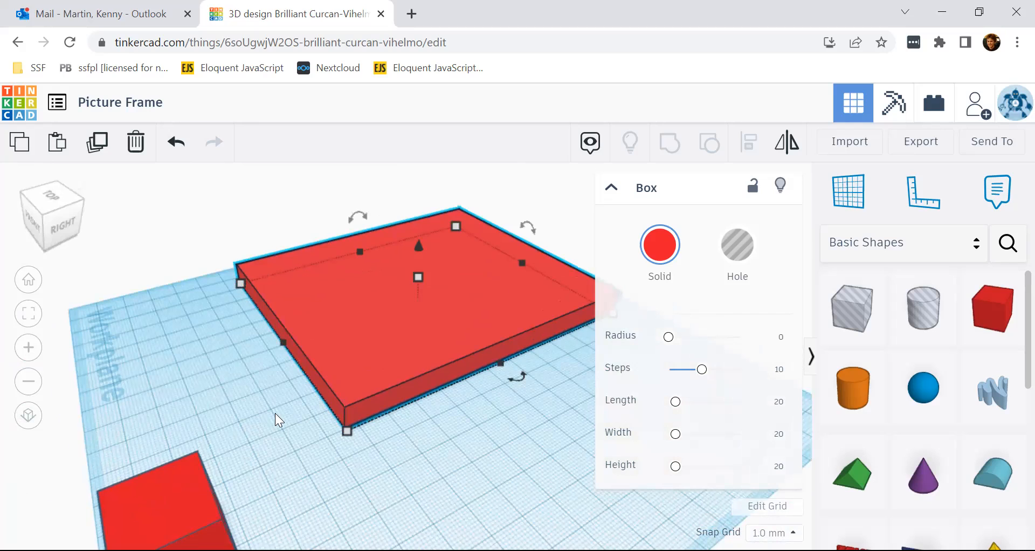
right_drag(402, 424, 452, 413)
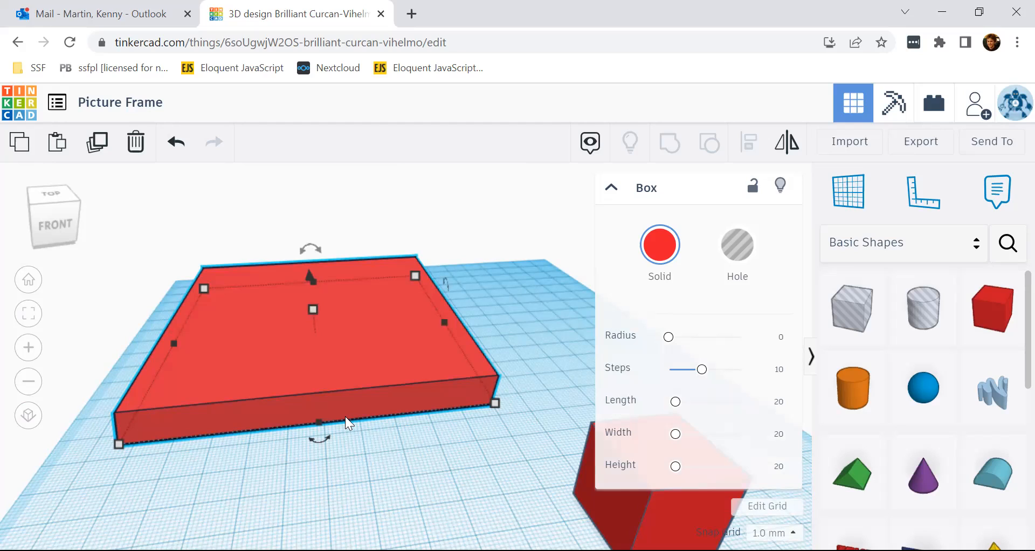
mouse_move(176, 342)
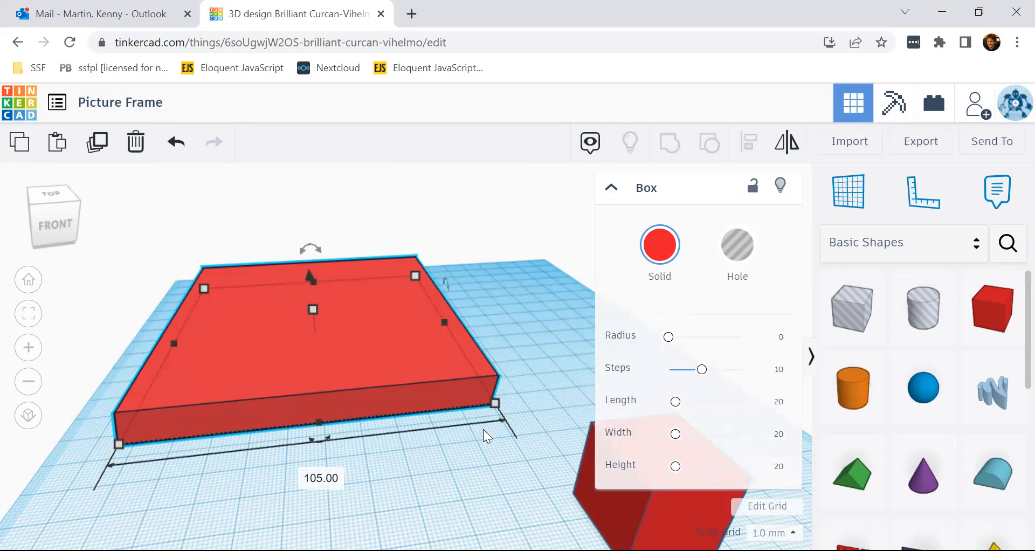
right_drag(478, 446, 272, 436)
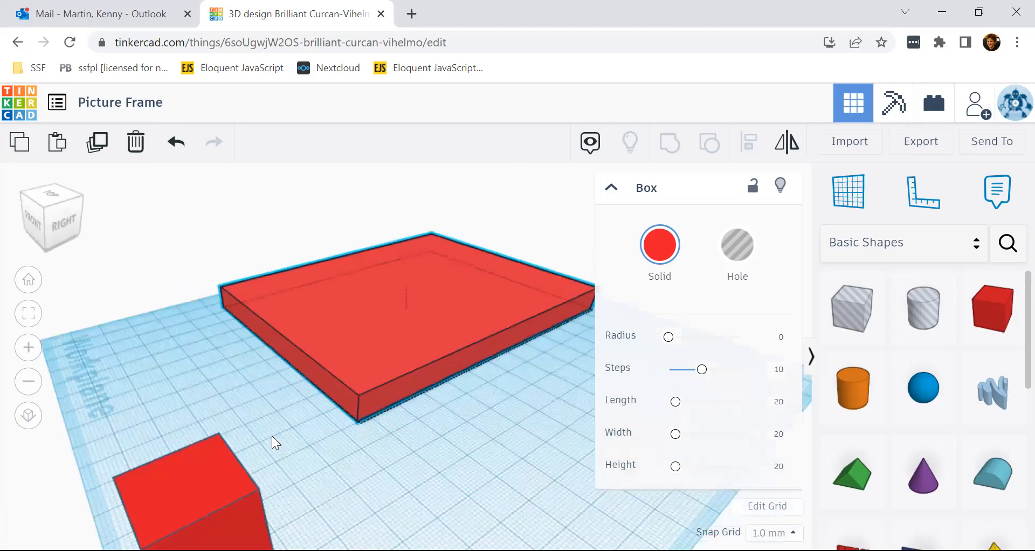
right_drag(488, 400, 498, 370)
right_drag(414, 472, 308, 406)
click(307, 407)
right_drag(444, 455, 434, 405)
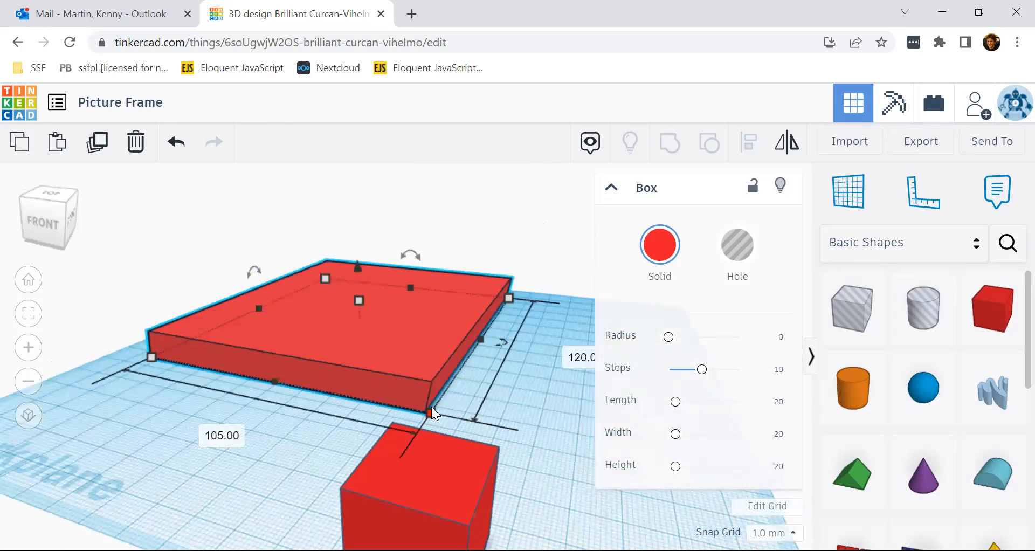
click(358, 300)
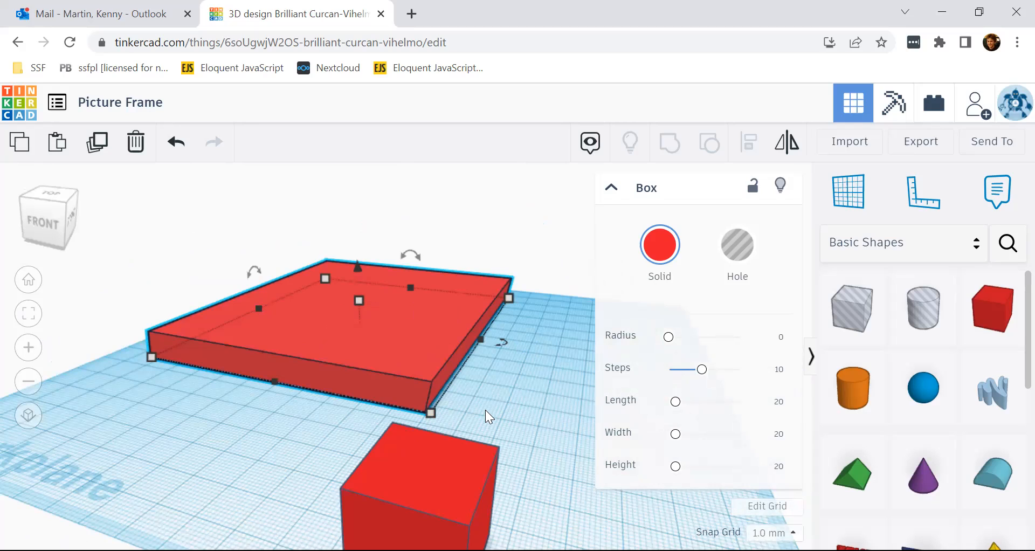
Set the small cube's width along its front edge to 75 mm
right_drag(513, 402, 372, 409)
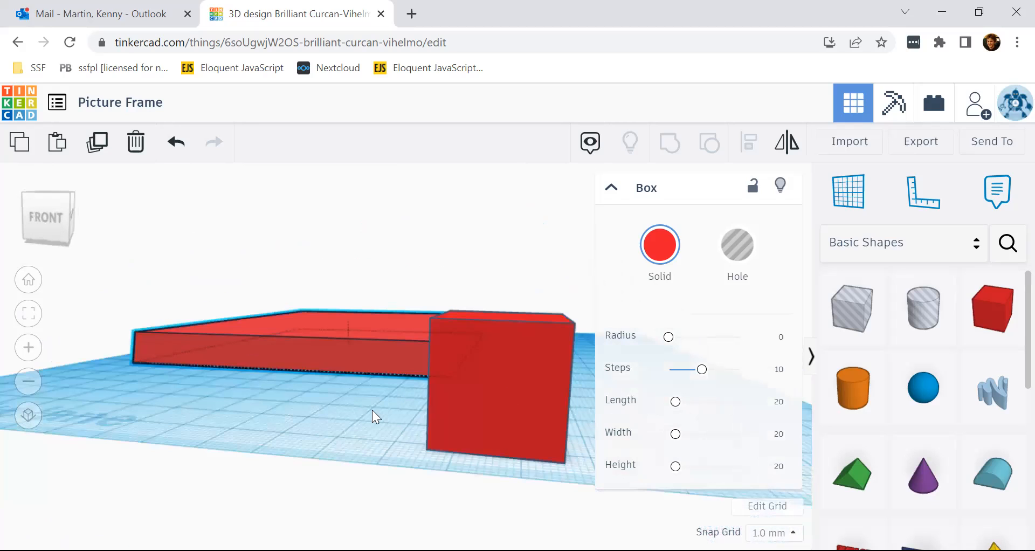
shift+click(460, 399)
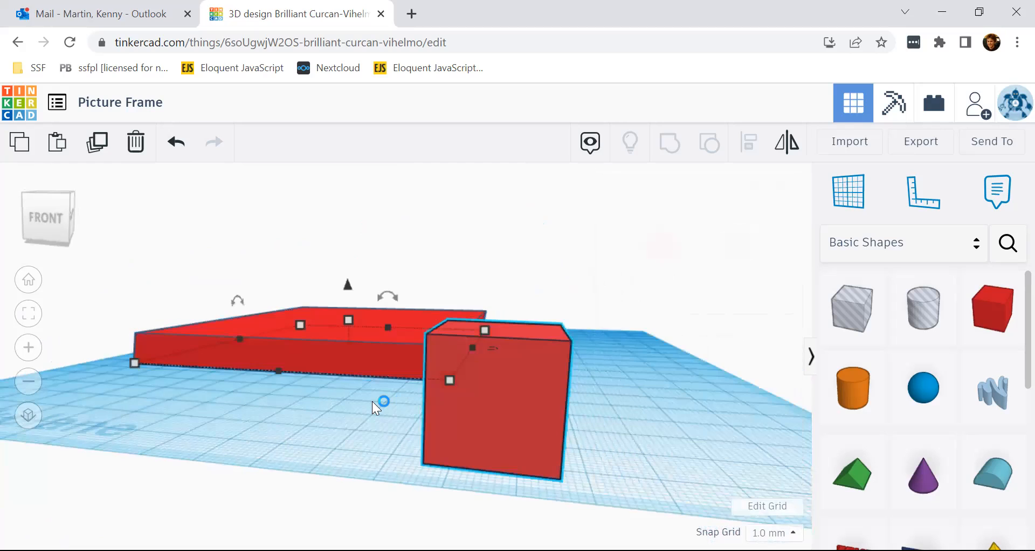
mouse_move(364, 434)
right_down()
mouse_move(394, 391)
mouse_move(368, 428)
right_up()
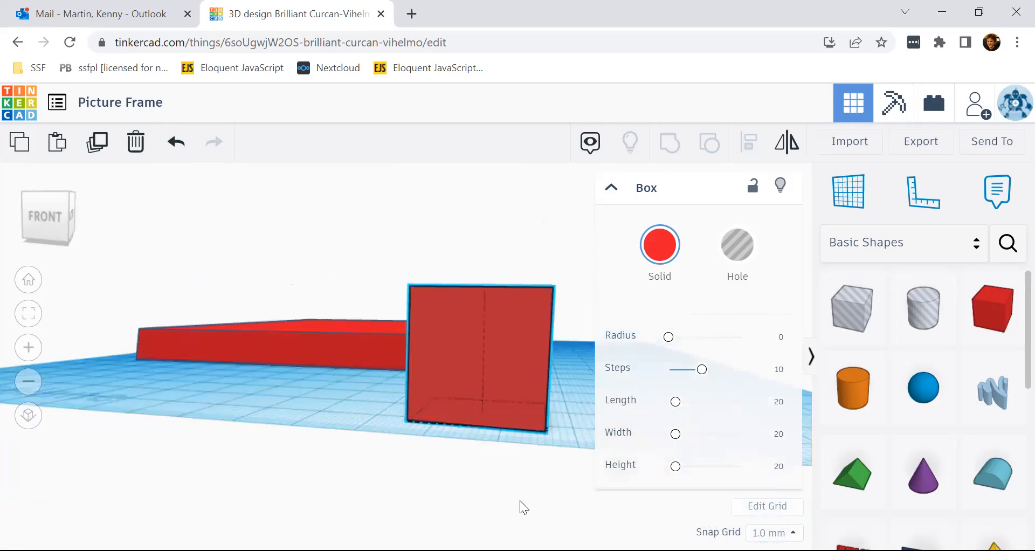
right_drag(520, 506, 557, 512)
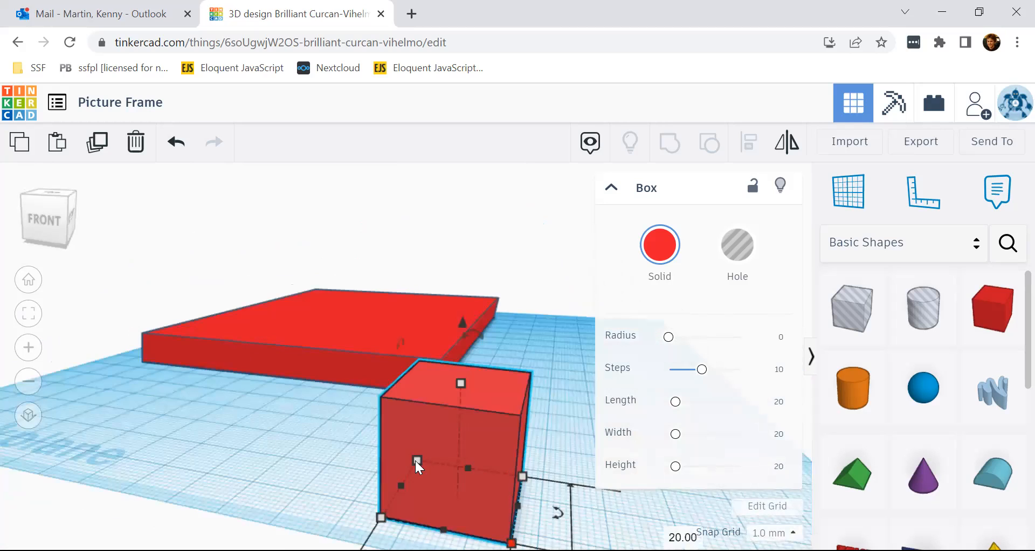
scroll(325, 463, down, 1)
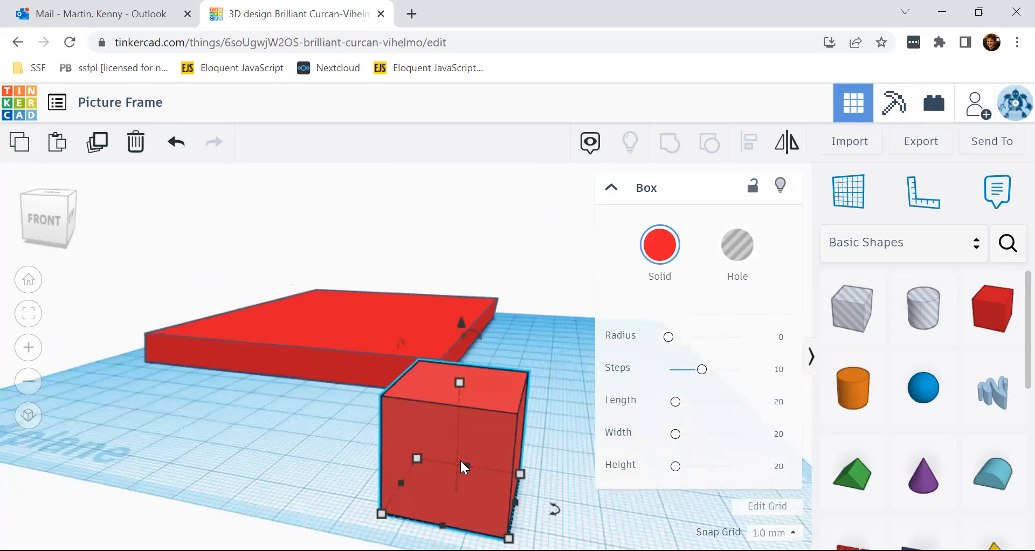
scroll(460, 458, down, 2)
click(387, 495)
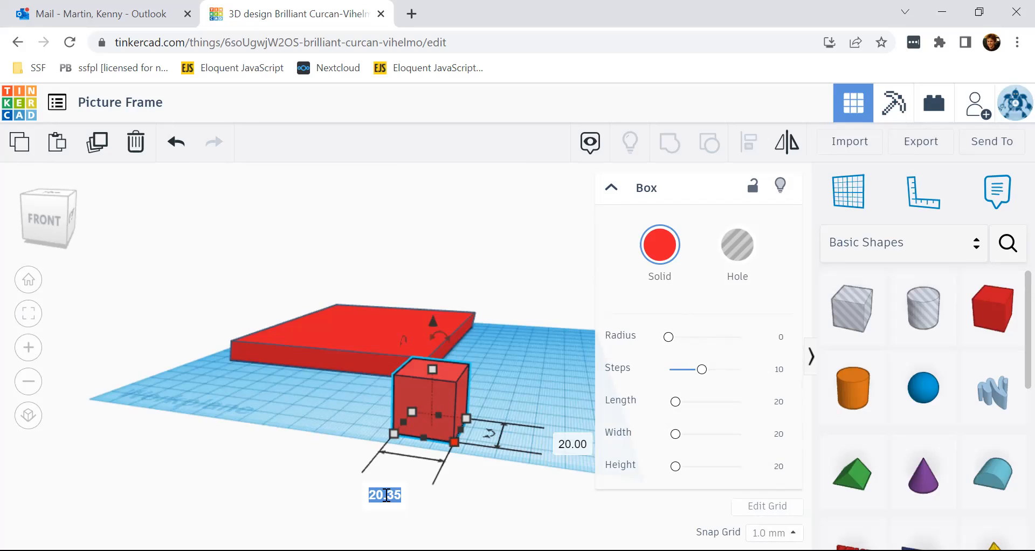
key(BackSpace)
text(75)
key(Return)
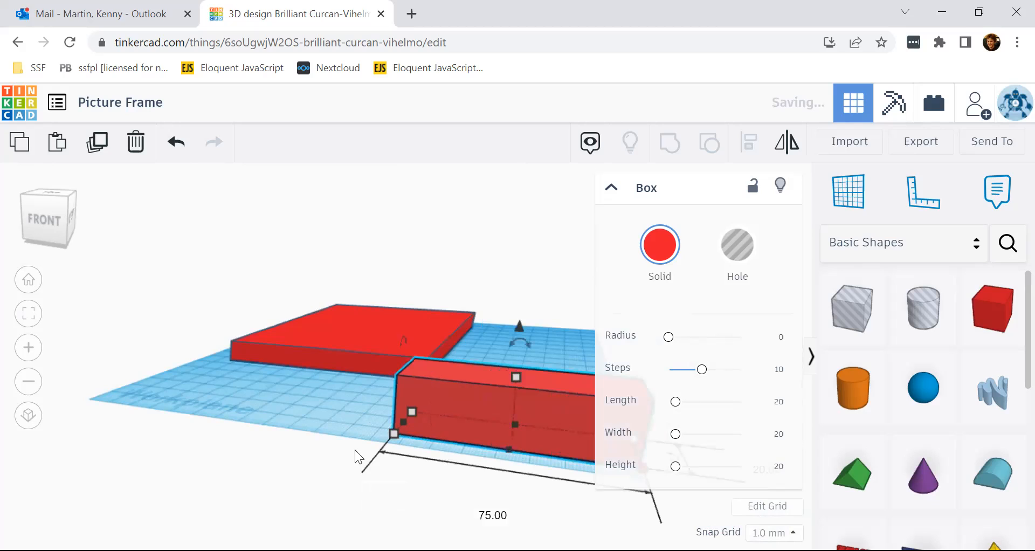
Set the 75 mm wide box's front-to-back depth to 85 mm
right_drag(500, 494, 592, 419)
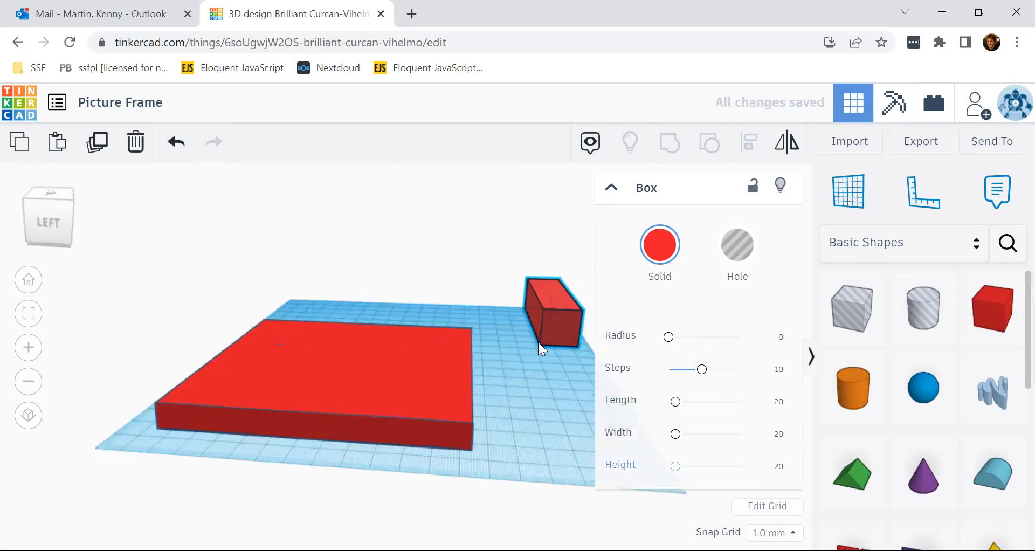
right_drag(539, 342, 561, 369)
click(566, 371)
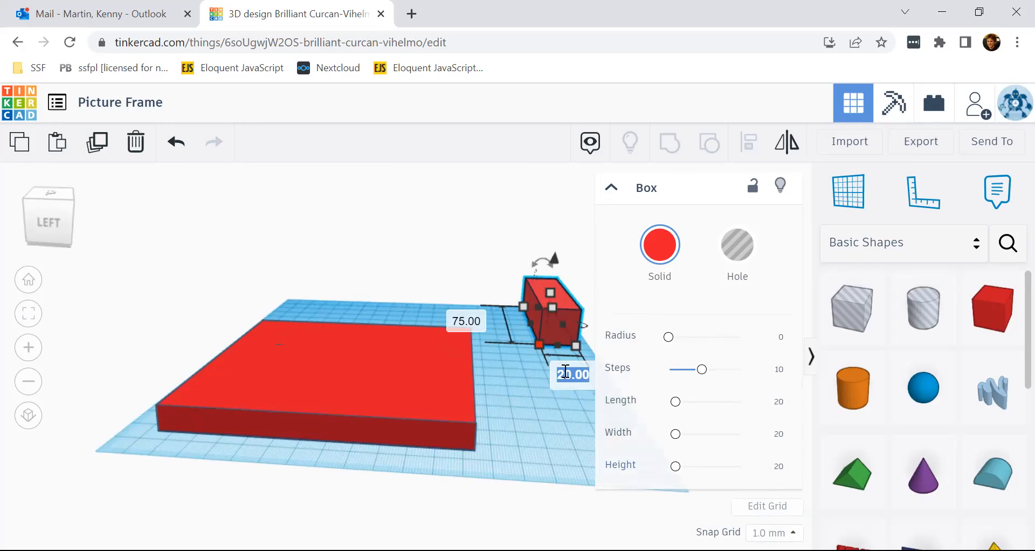
key(Return)
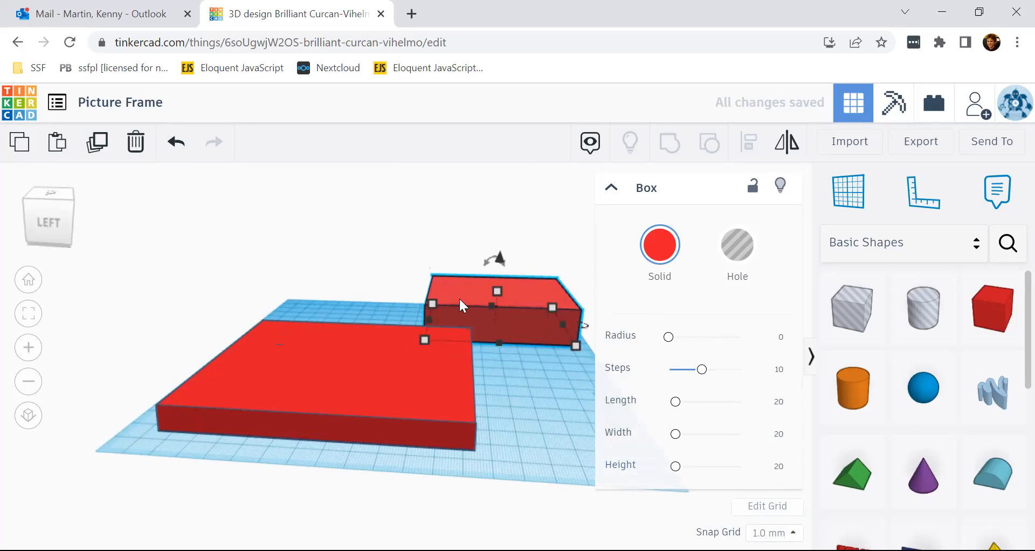
Set the height of the 75 by 85 mm box to 30 mm
mouse_move(497, 292)
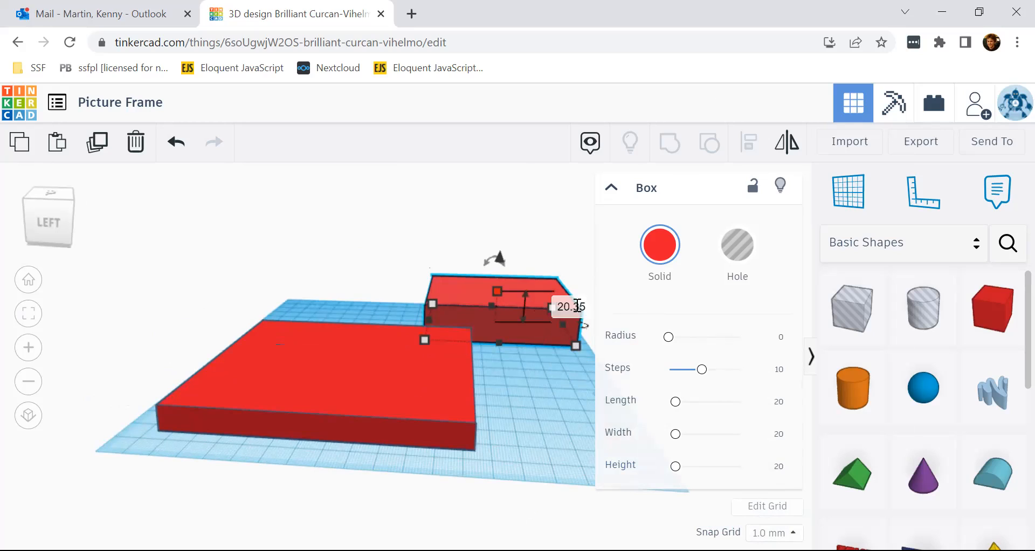
click(577, 306)
text(20)
key(Return)
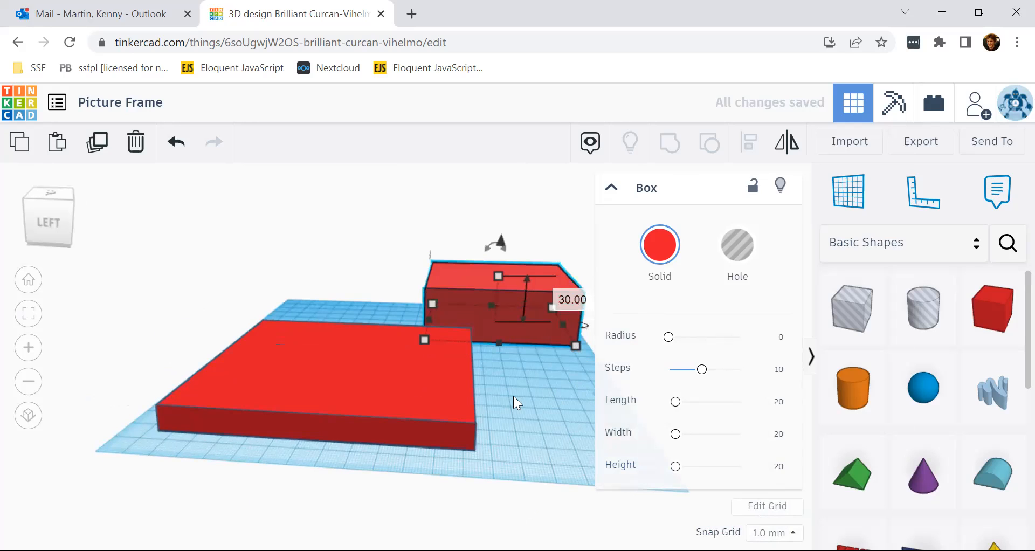
Raise the 30 mm high box 2 mm above the workplane
click(513, 396)
right_drag(513, 395, 309, 387)
right_drag(419, 384, 500, 377)
click(502, 378)
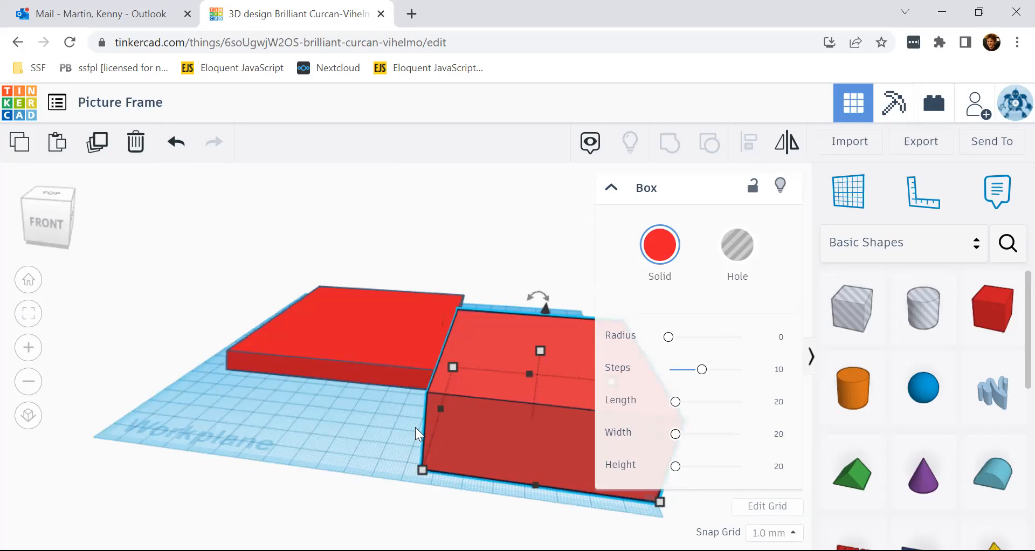
click(335, 438)
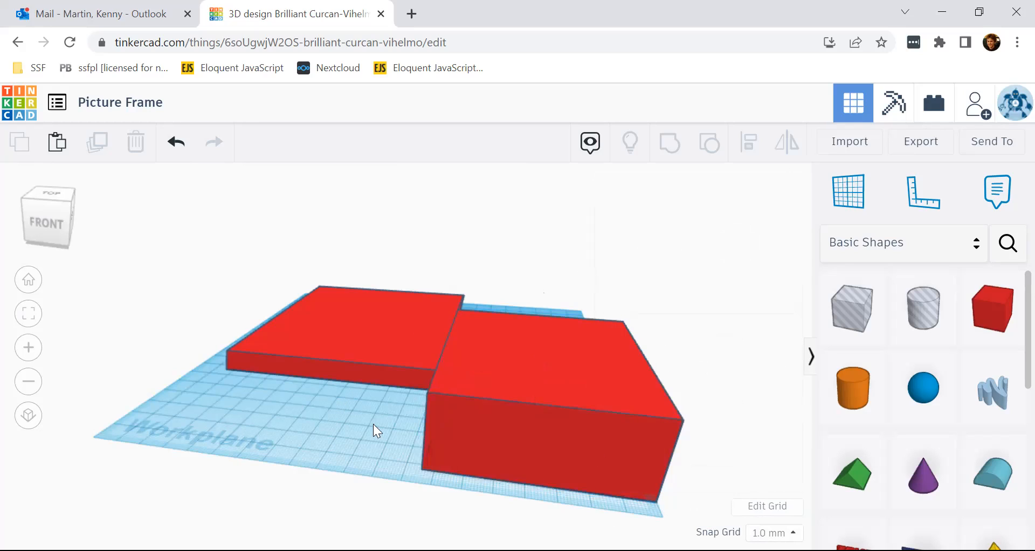
click(522, 407)
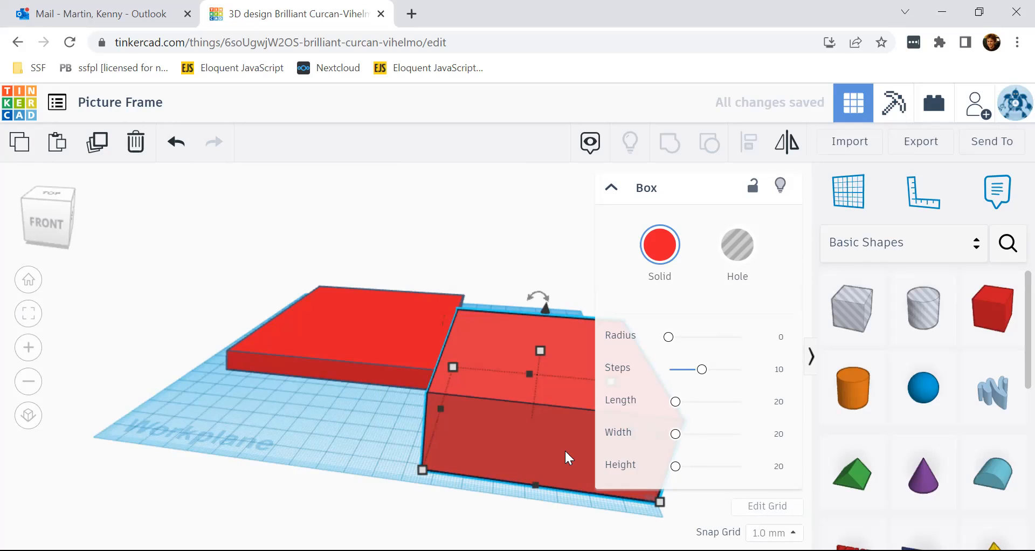
right_drag(658, 434, 696, 427)
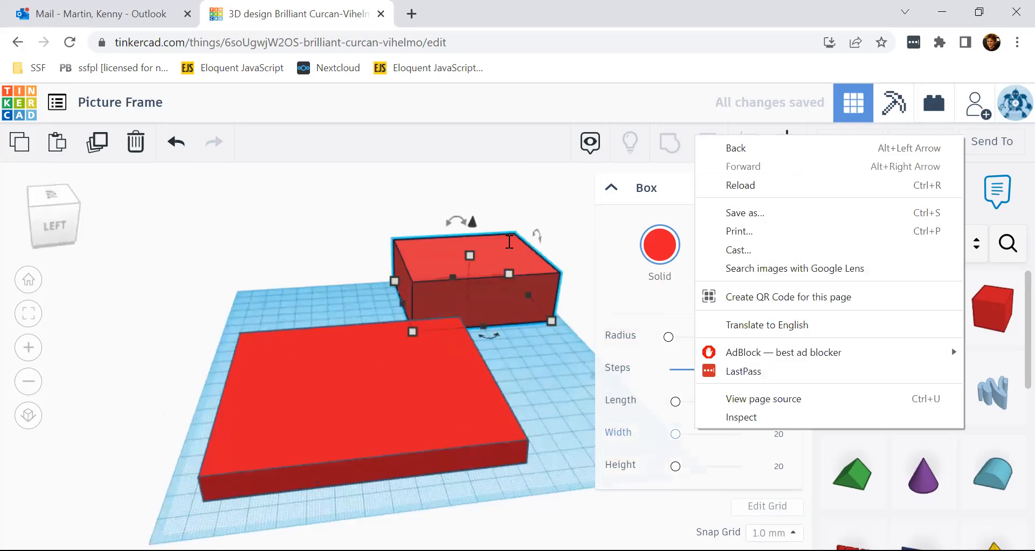
click(509, 242)
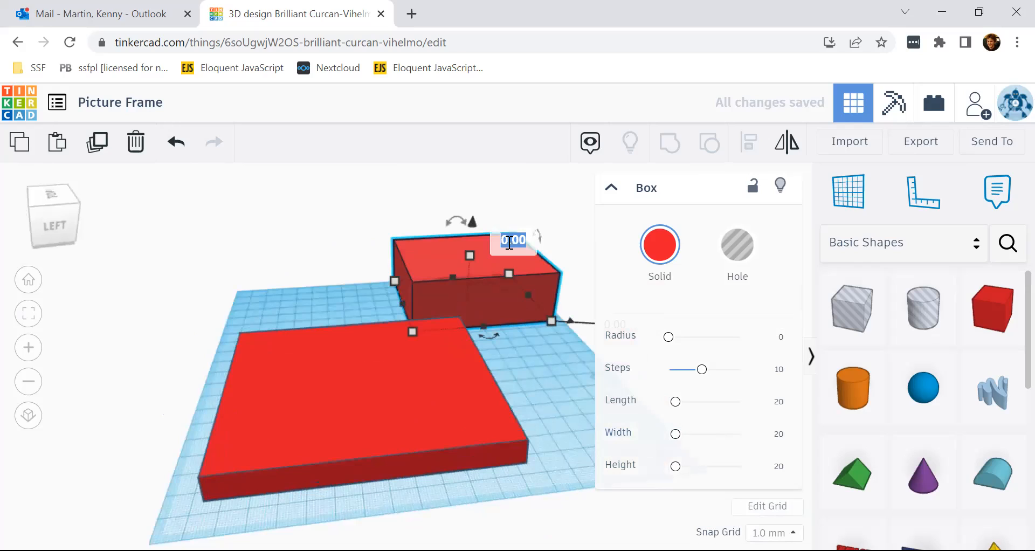
text(2)
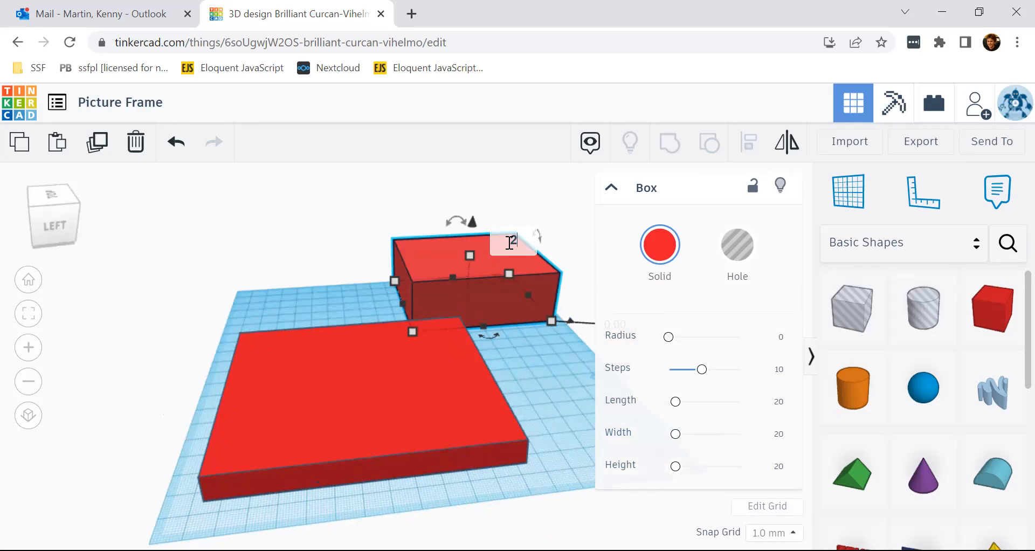
key(Return)
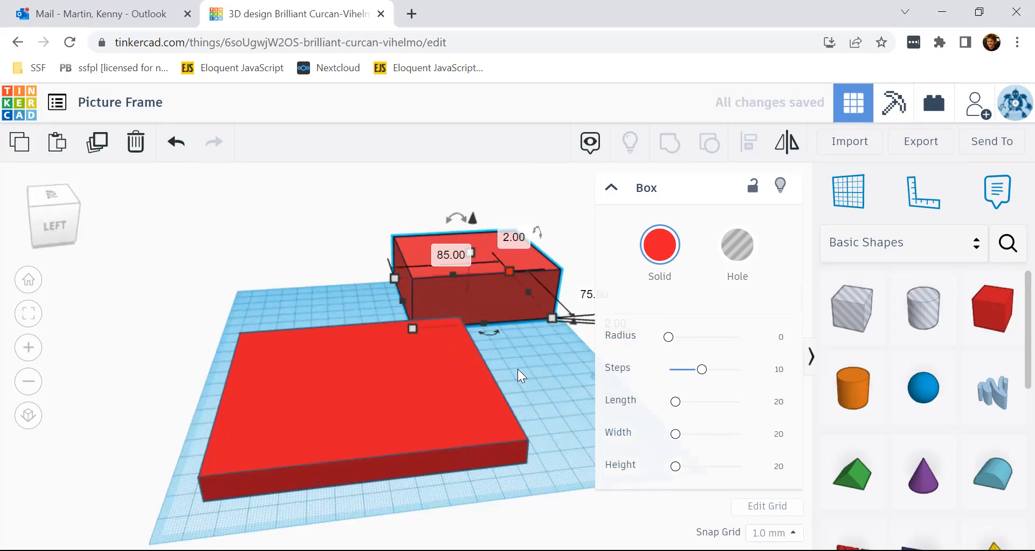
Examine the two boxes on the workplane up close and from the front
click(519, 368)
scroll(532, 354, up, 1)
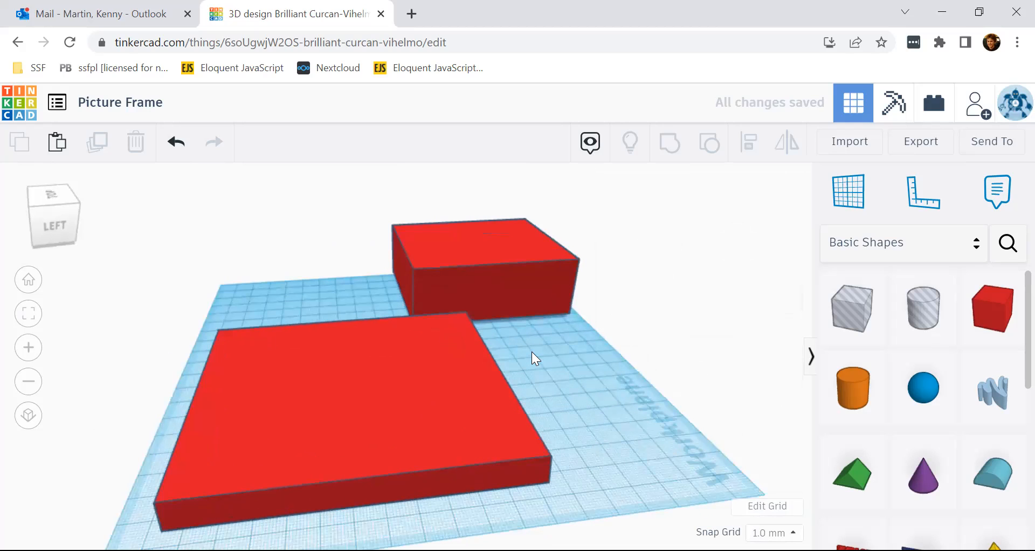
scroll(535, 352, up, 1)
right_drag(519, 326, 434, 323)
right_drag(421, 260, 474, 390)
scroll(465, 386, up, 4)
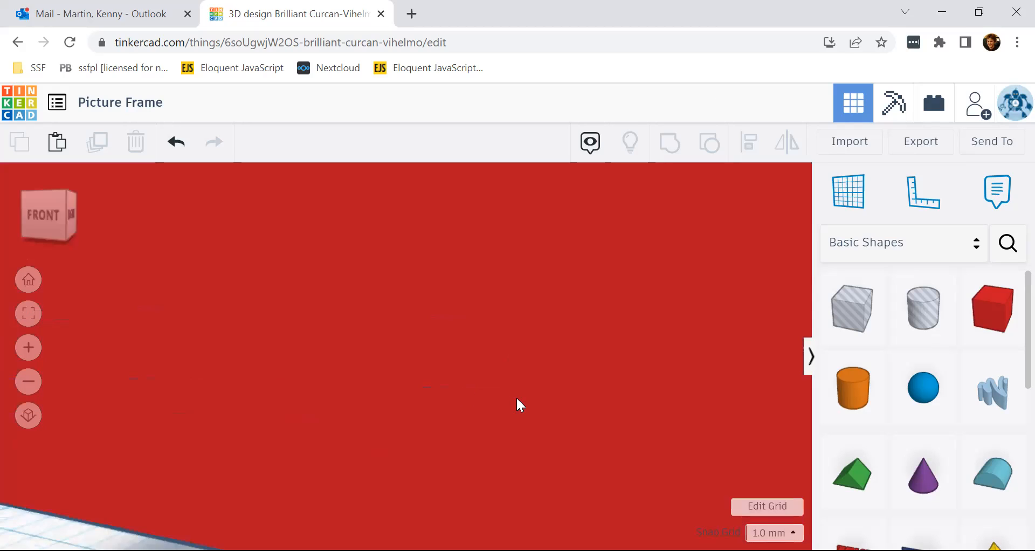
scroll(516, 396, down, 3)
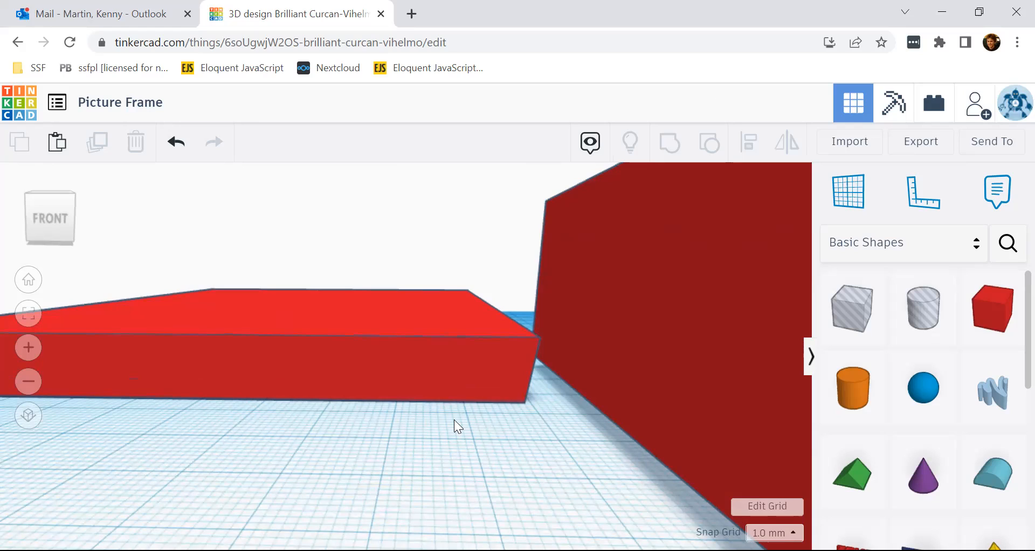
scroll(454, 419, down, 5)
scroll(374, 353, down, 1)
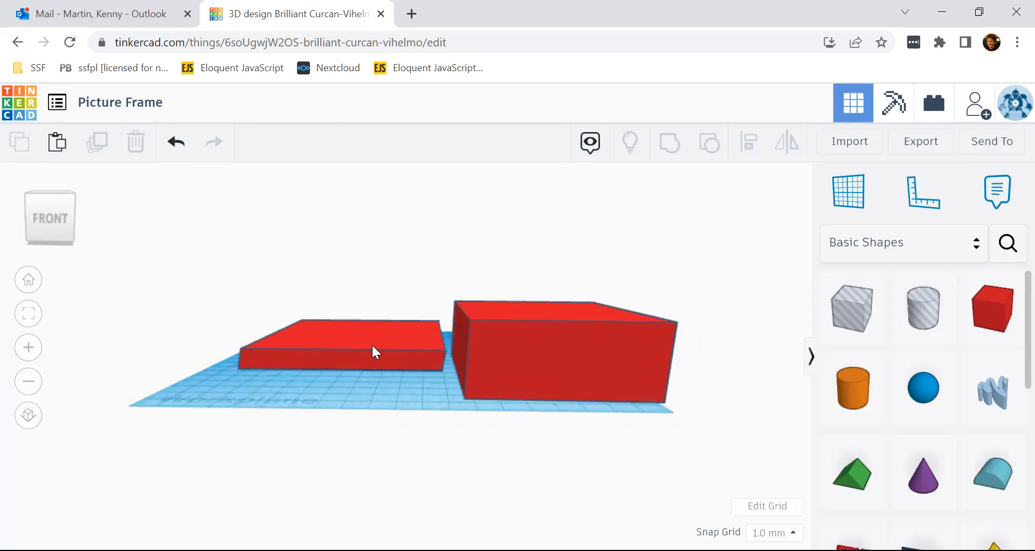
Round the edges of the flat box by setting its radius to 2
click(373, 346)
drag(668, 339, 677, 341)
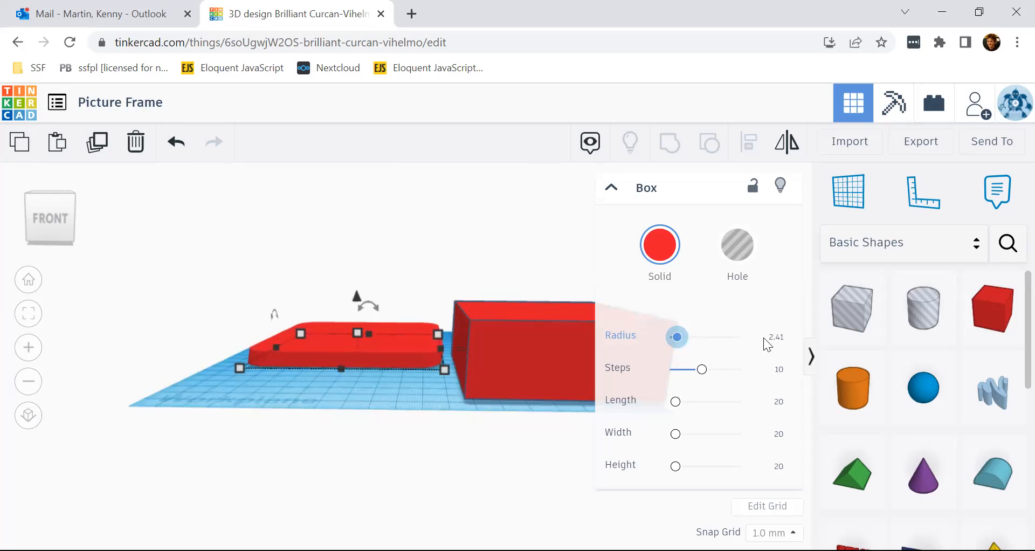
click(796, 332)
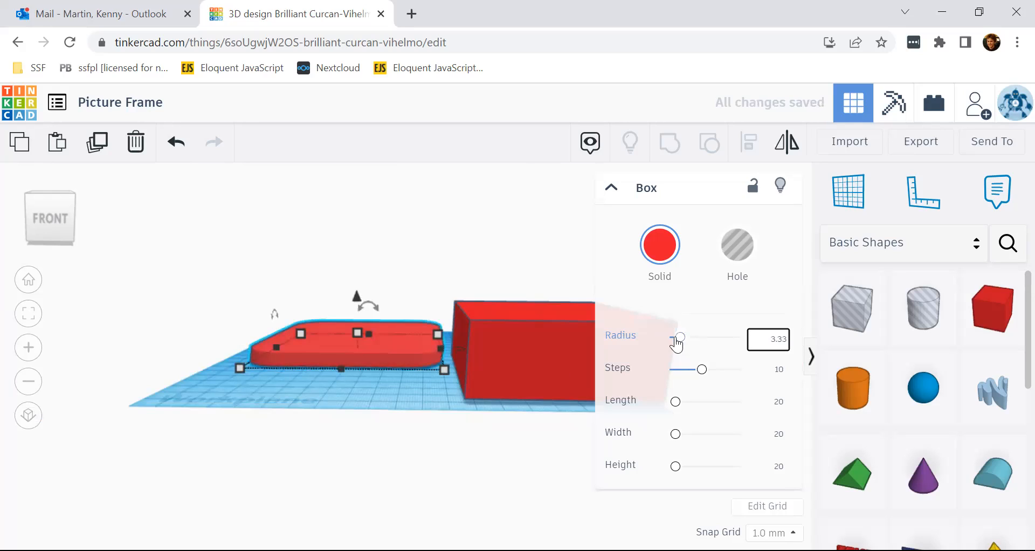
click(706, 338)
drag(707, 337, 675, 342)
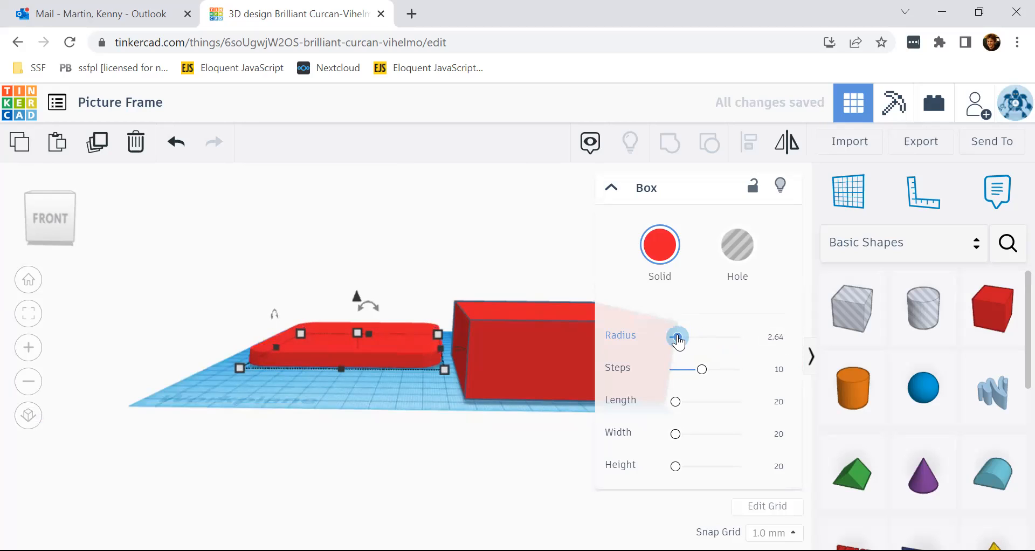
click(773, 337)
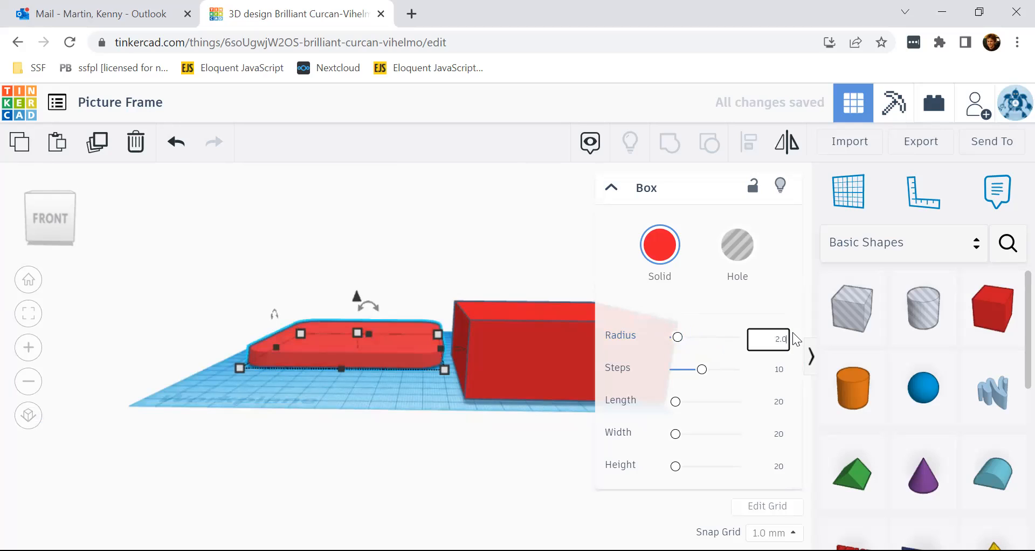
text(2.0)
key(Return)
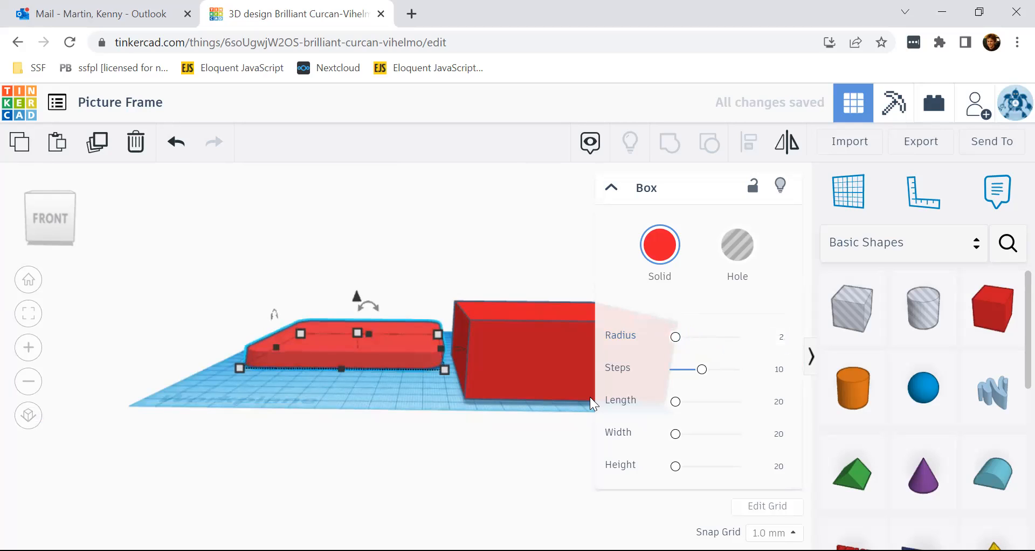
Give the taller box the same rounded edges with a radius of 2
click(574, 364)
click(783, 338)
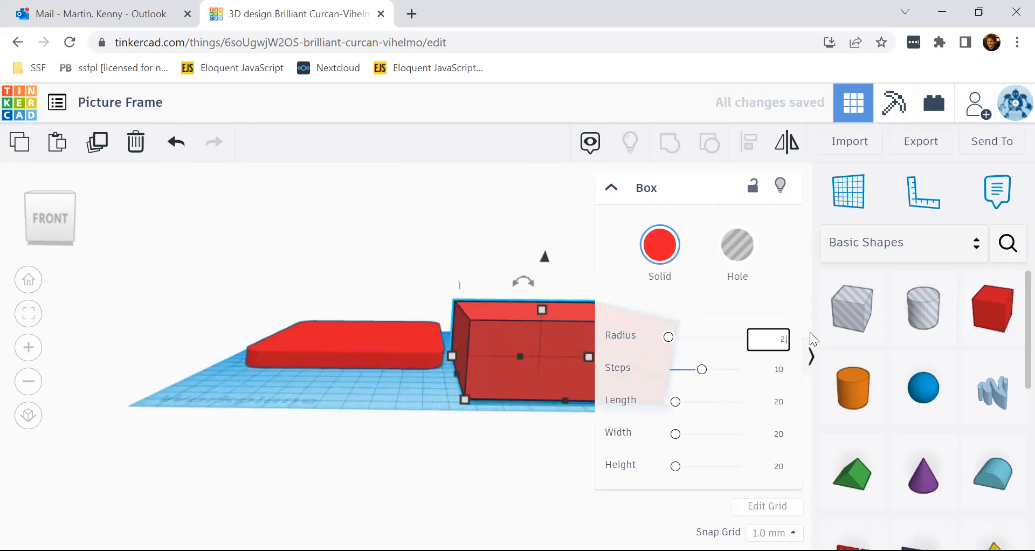
key(Return)
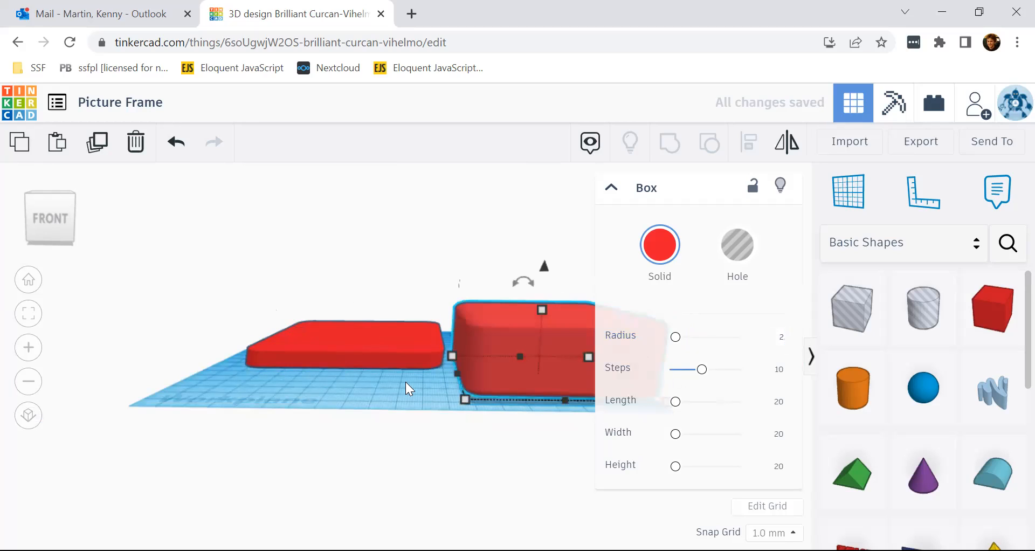
click(406, 382)
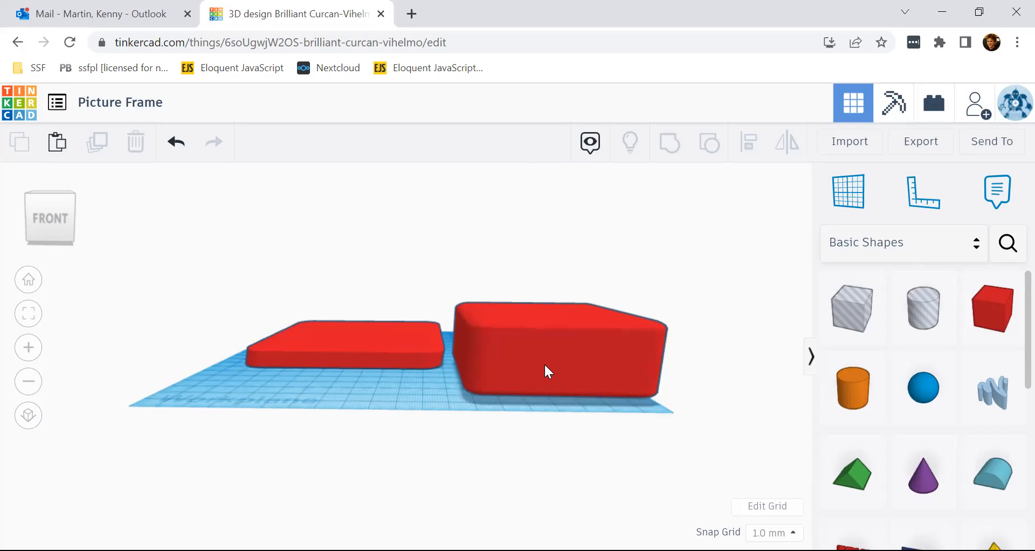
Align the flat and taller boxes on their centres along both horizontal axes of the workplane
click(334, 341)
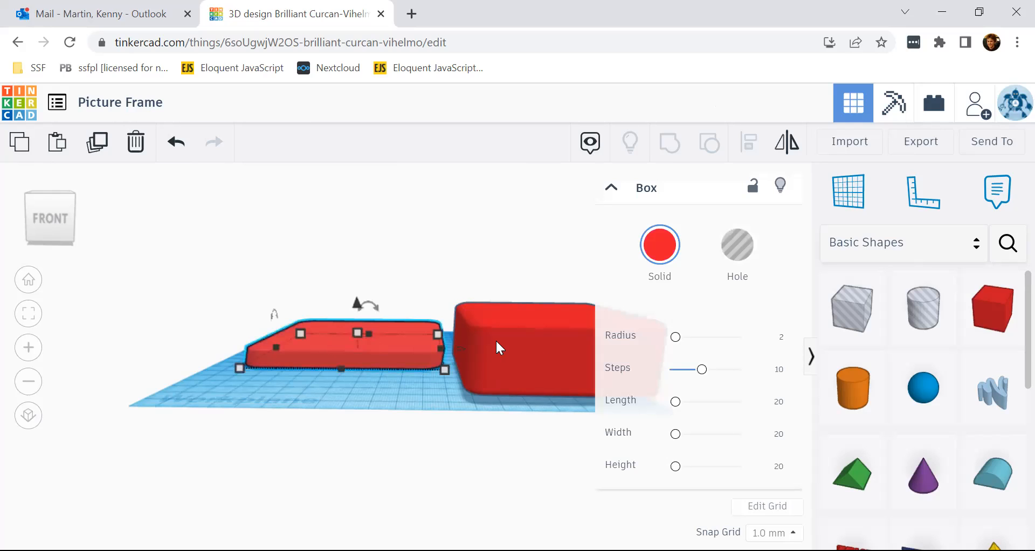
shift+click(481, 344)
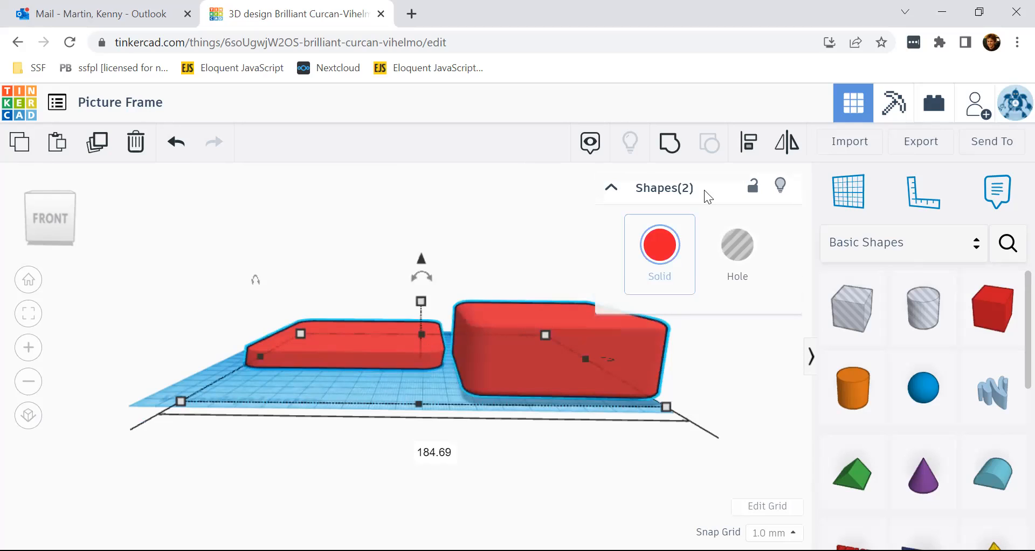
click(749, 145)
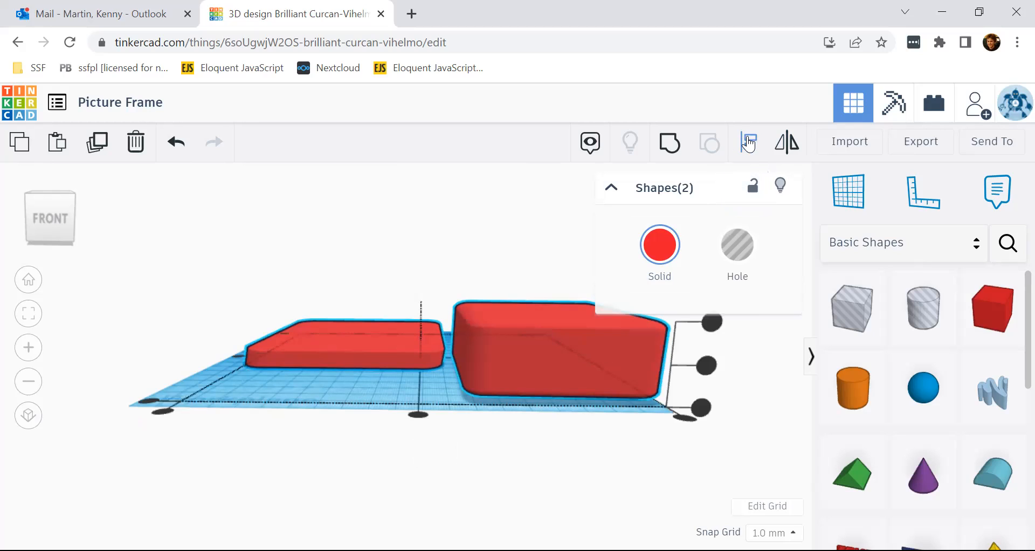
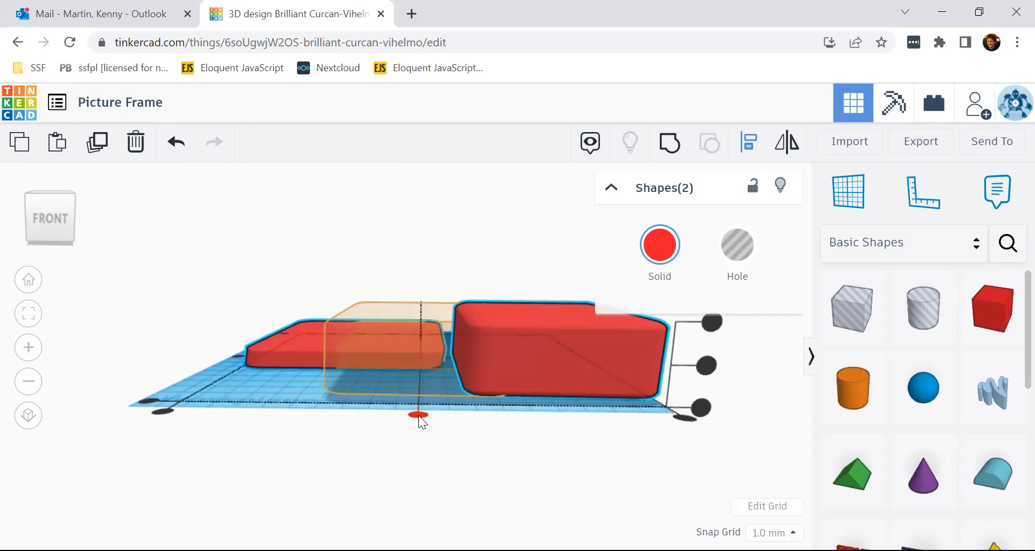
click(419, 415)
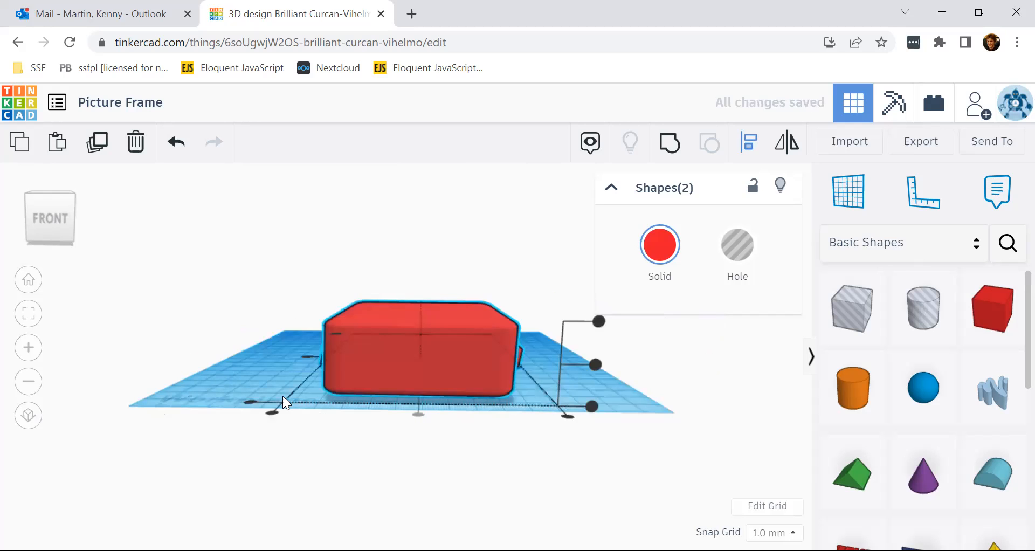
right_drag(201, 408, 483, 455)
key(l)
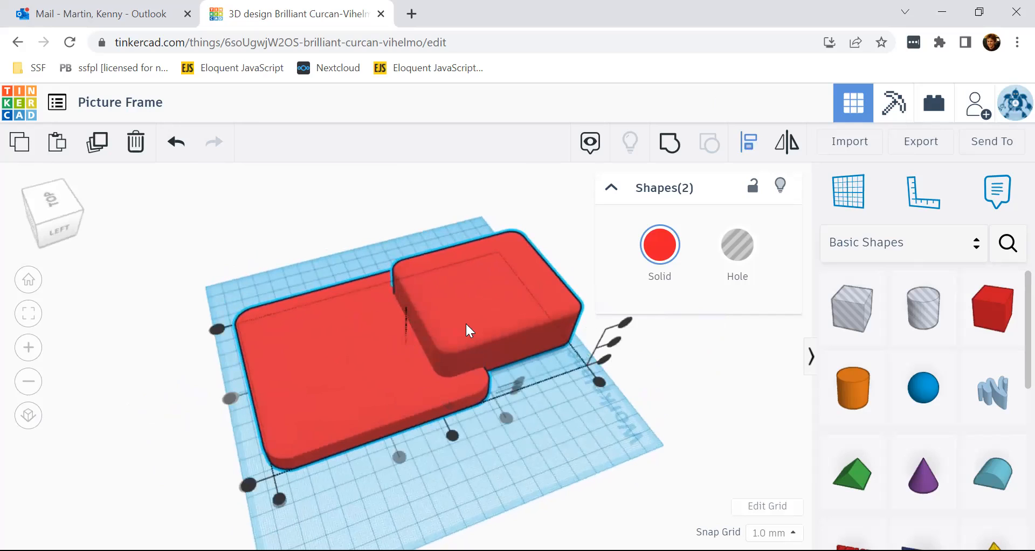
click(453, 437)
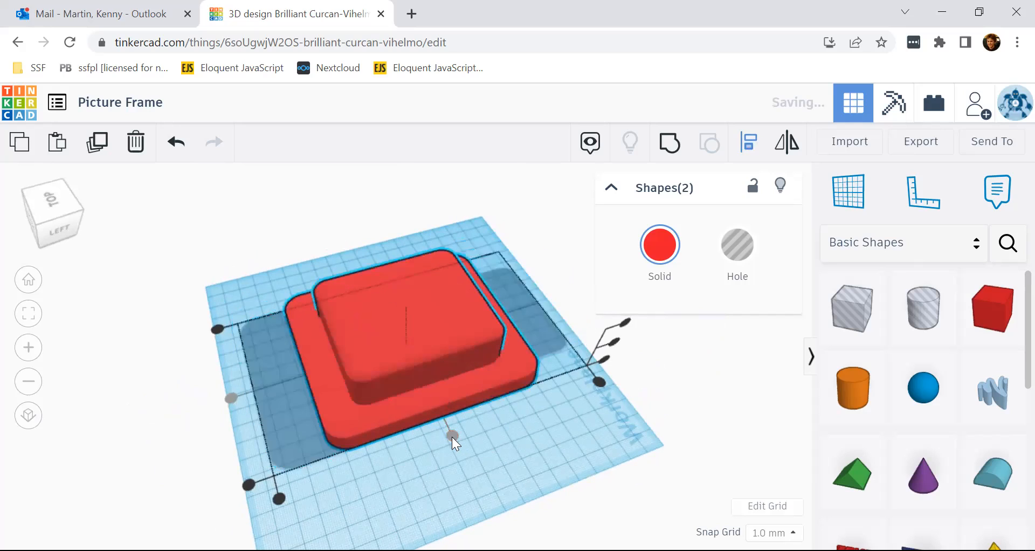
Try to turn both centred boxes into holes, and undo that change
right_drag(227, 388, 751, 354)
right_drag(247, 395, 225, 369)
right_drag(423, 426, 145, 428)
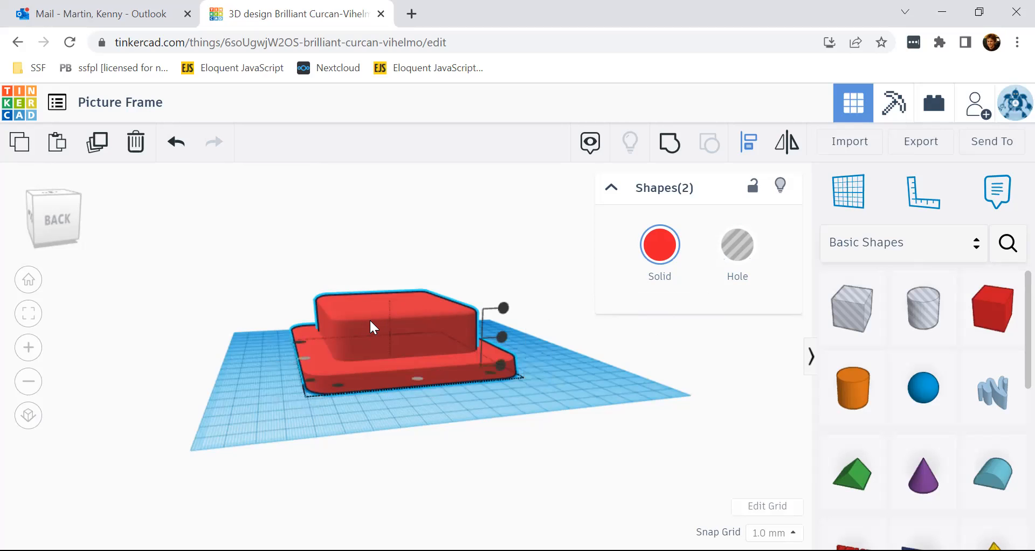
right_drag(237, 419, 294, 430)
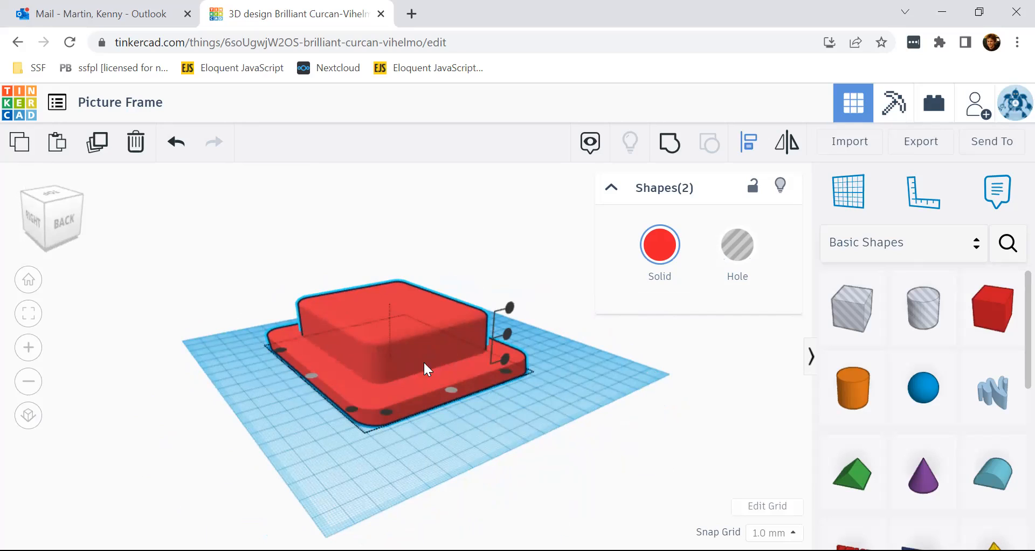
click(738, 246)
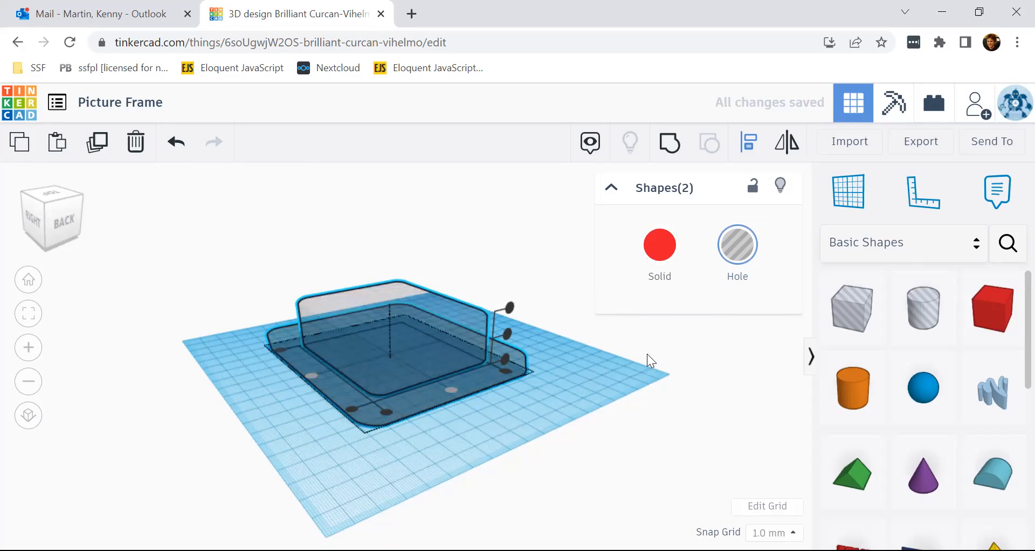
click(179, 148)
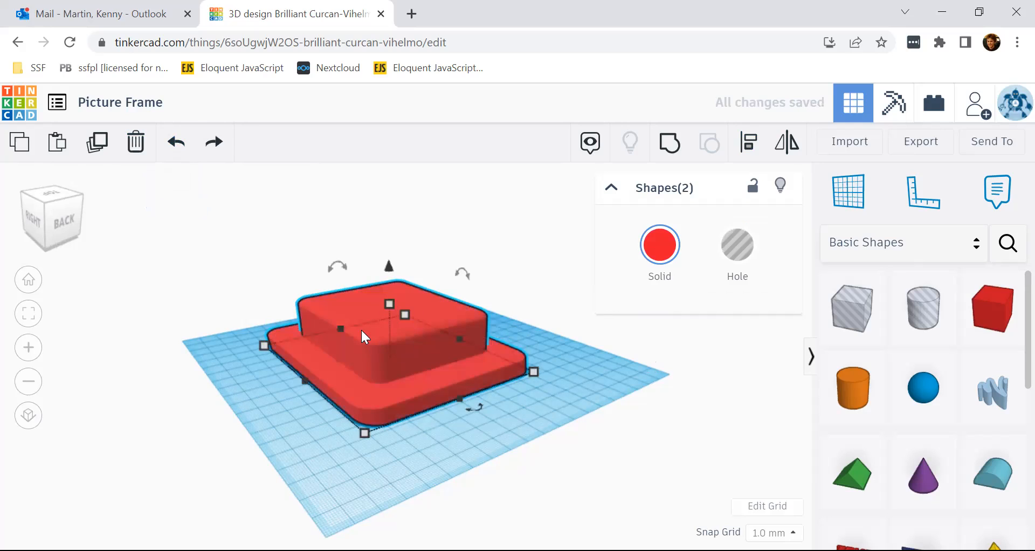
click(395, 457)
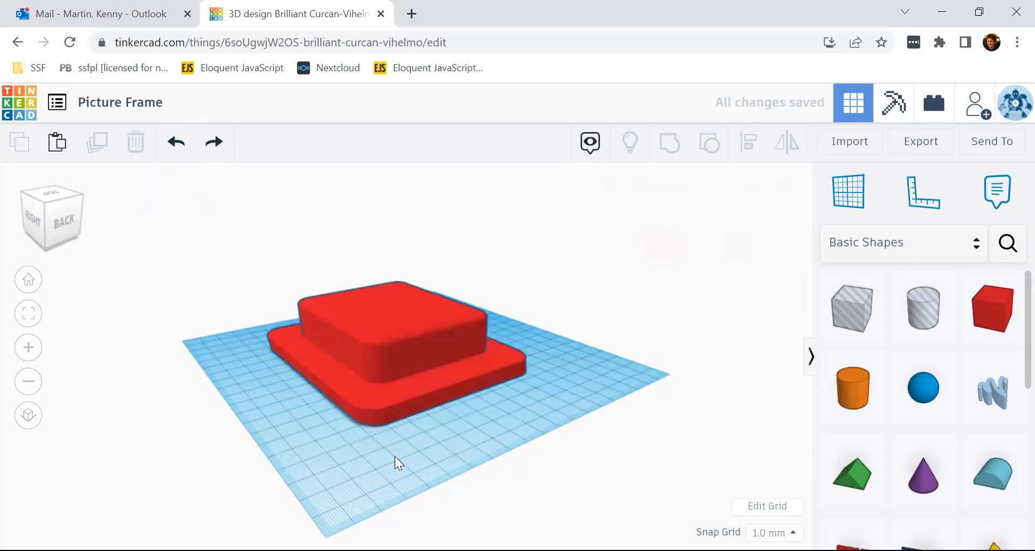
Turn only the taller inner box into a hole
click(387, 328)
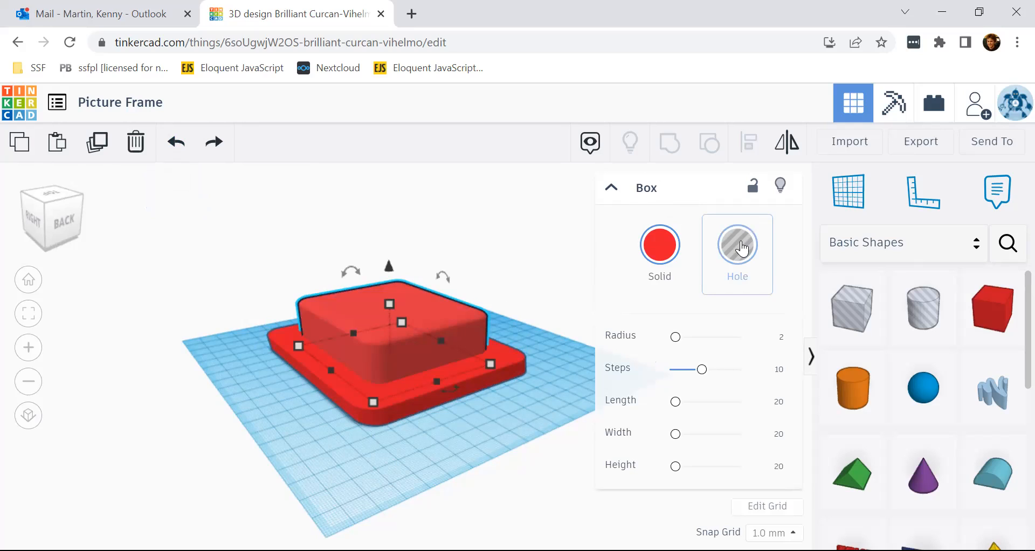
click(742, 248)
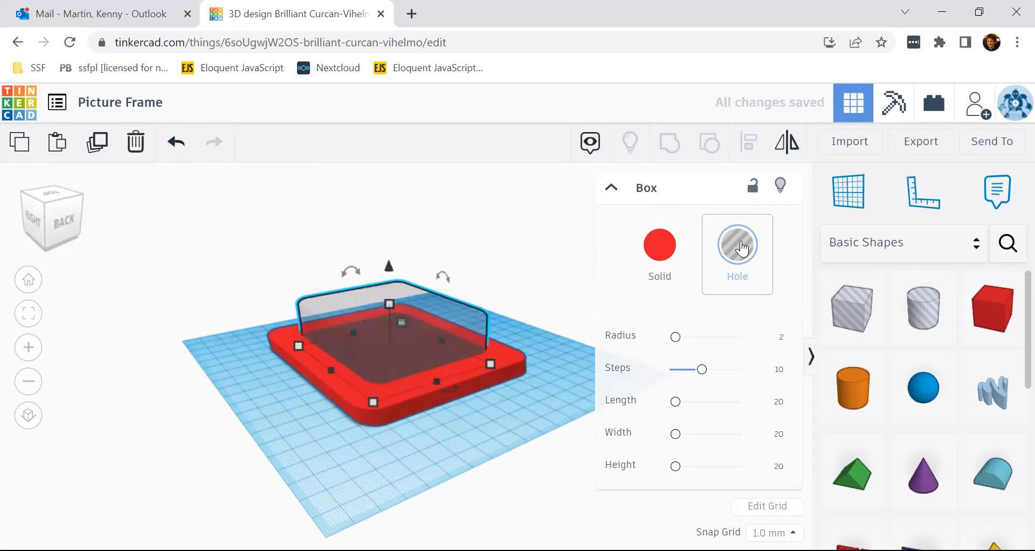
click(440, 452)
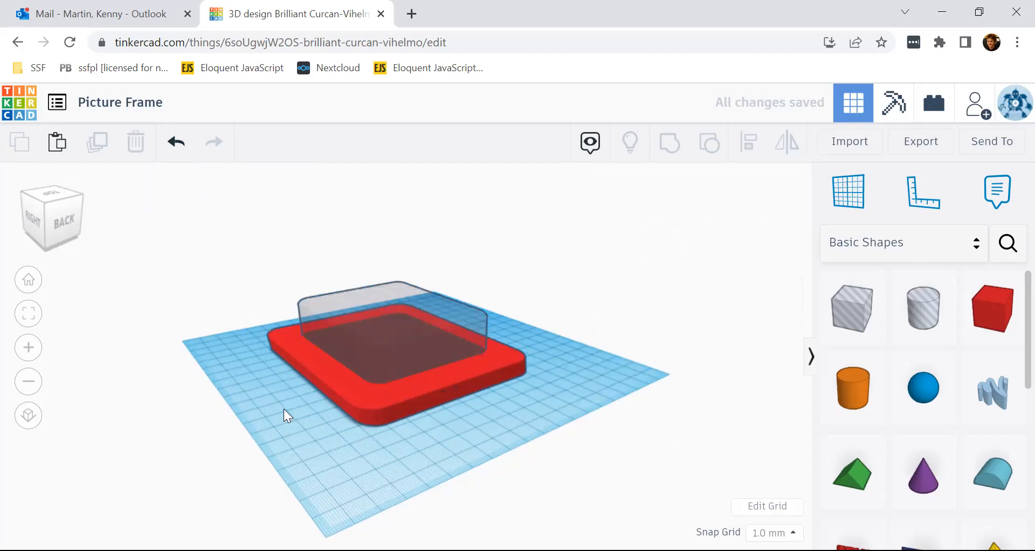
Inspect the inner hole's placement within the flat box from several angles and from directly above
right_drag(367, 471, 274, 364)
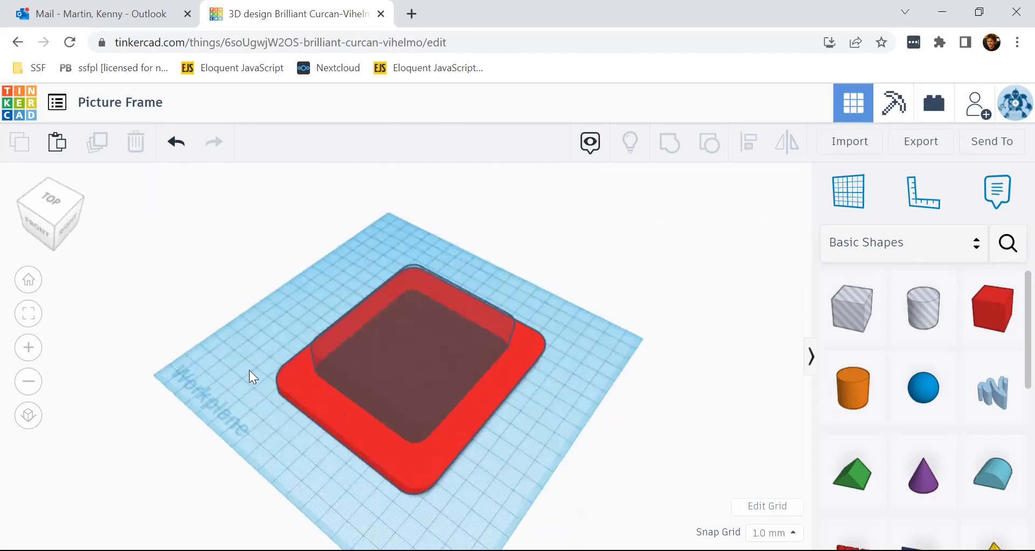
right_drag(520, 420, 372, 381)
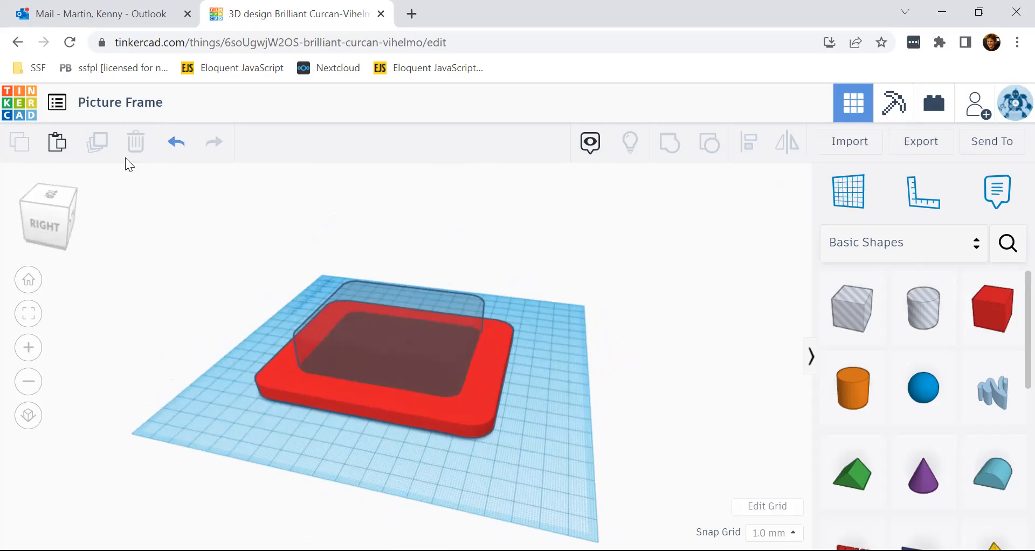
click(54, 190)
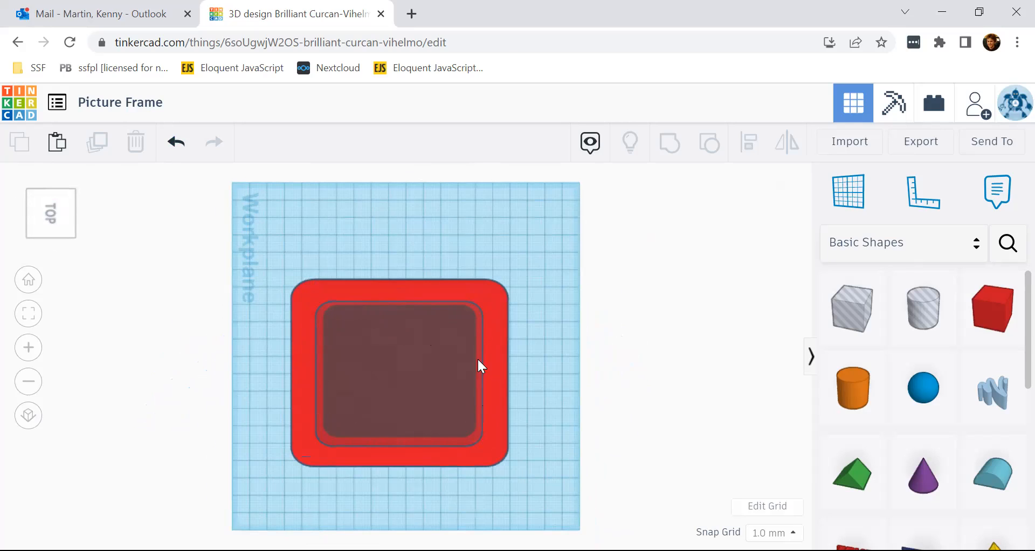
scroll(462, 414, up, 8)
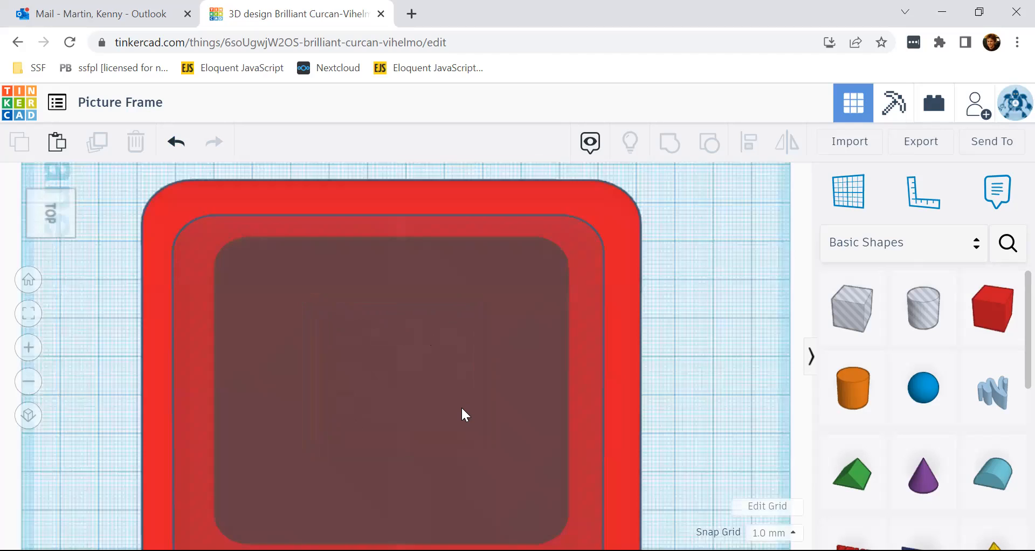
scroll(465, 400, down, 6)
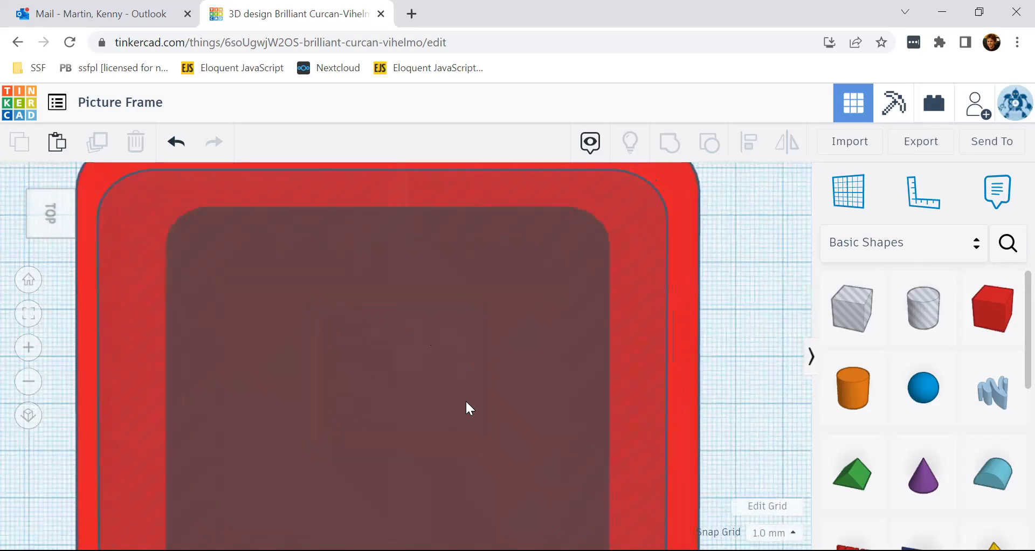
scroll(503, 350, up, 4)
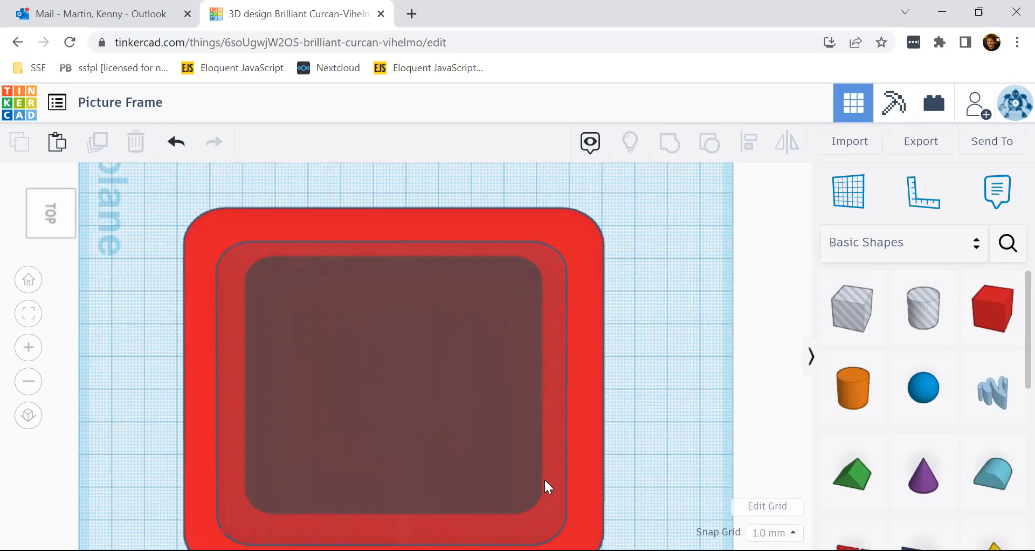
scroll(545, 478, down, 3)
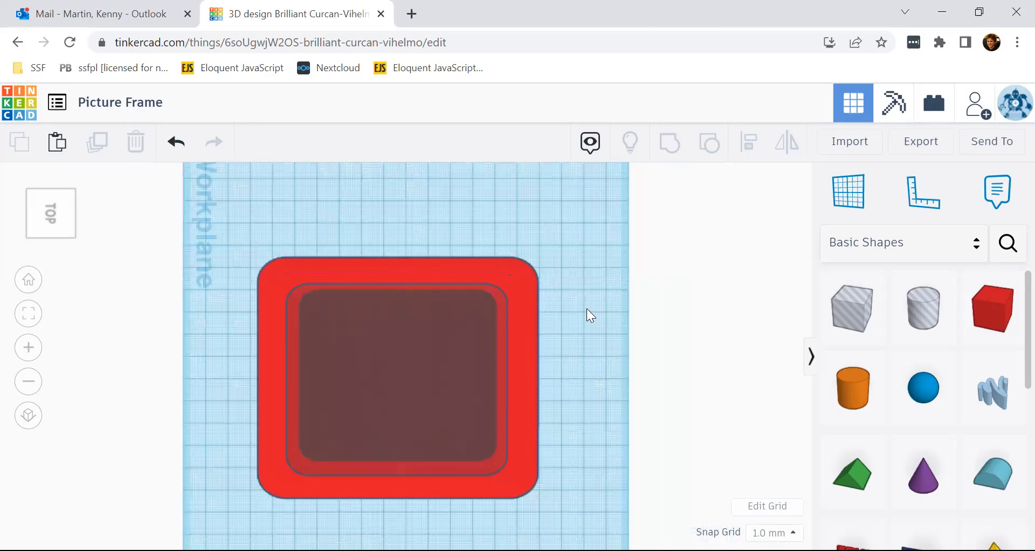
Group the flat solid box with the inner hole to cut the recess into the frame
click(527, 286)
shift+click(432, 337)
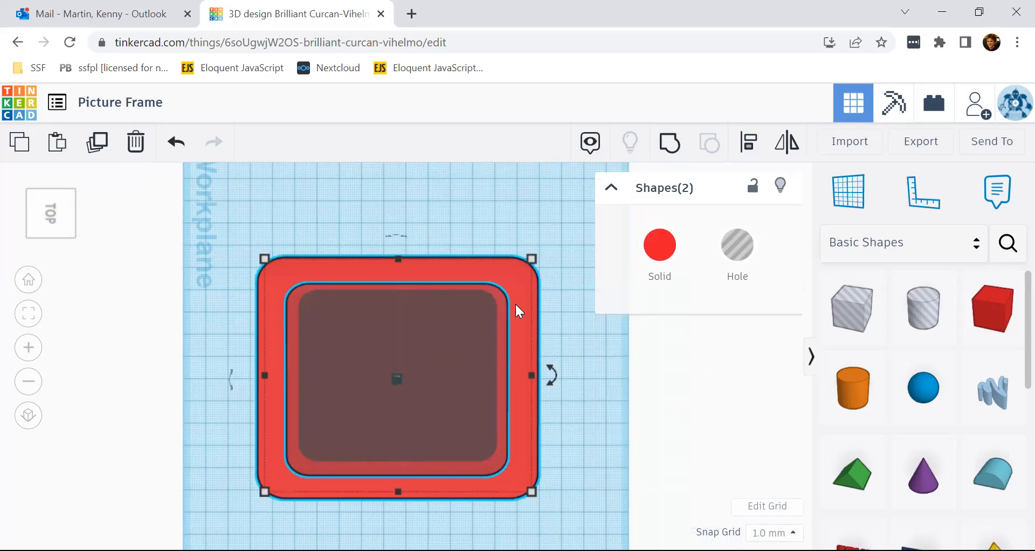
click(297, 192)
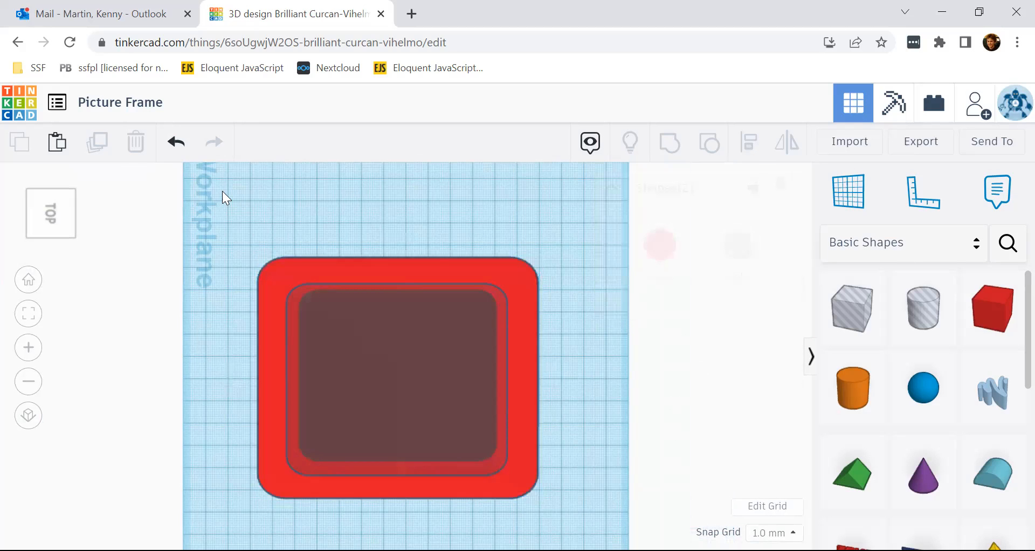
key(ctrl+a)
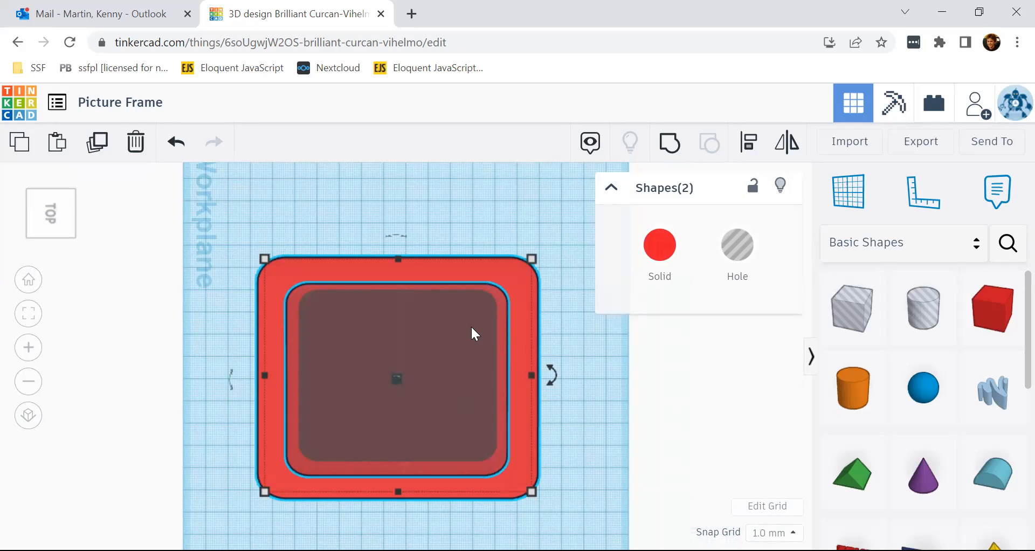
click(669, 146)
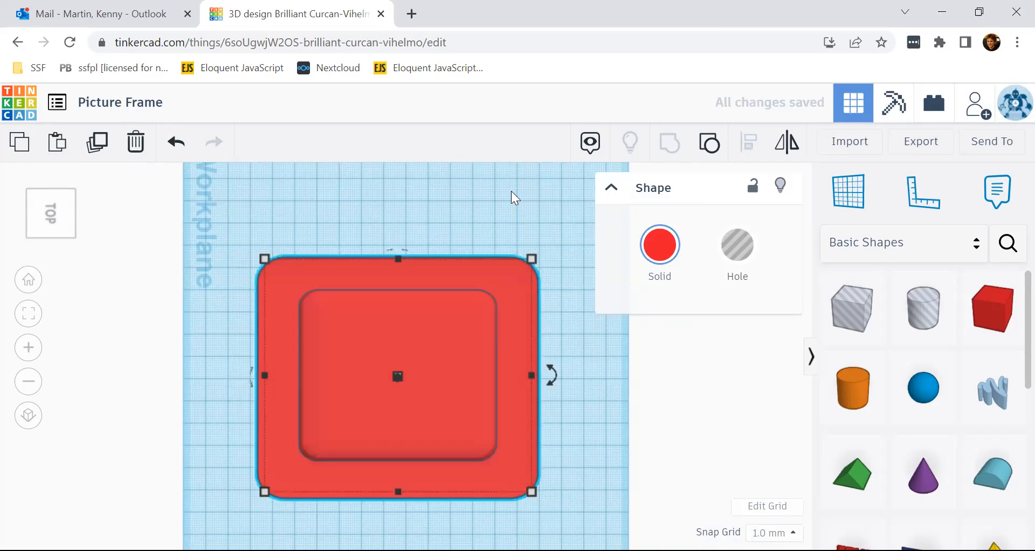
click(511, 189)
Examine the recess and side edges of the grouped frame from above and from low angles around it
right_drag(585, 326, 422, 296)
right_drag(363, 275, 492, 366)
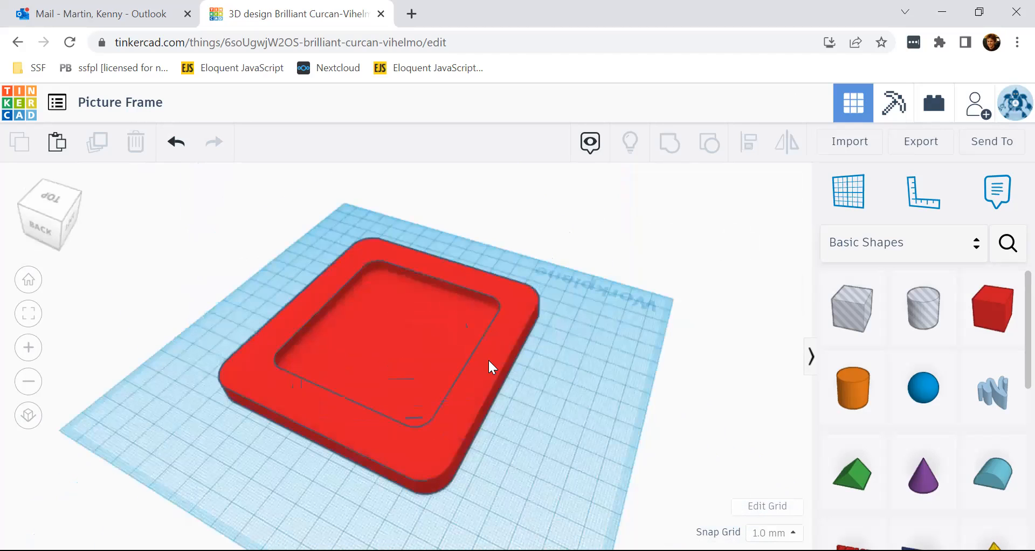
right_drag(339, 336, 367, 351)
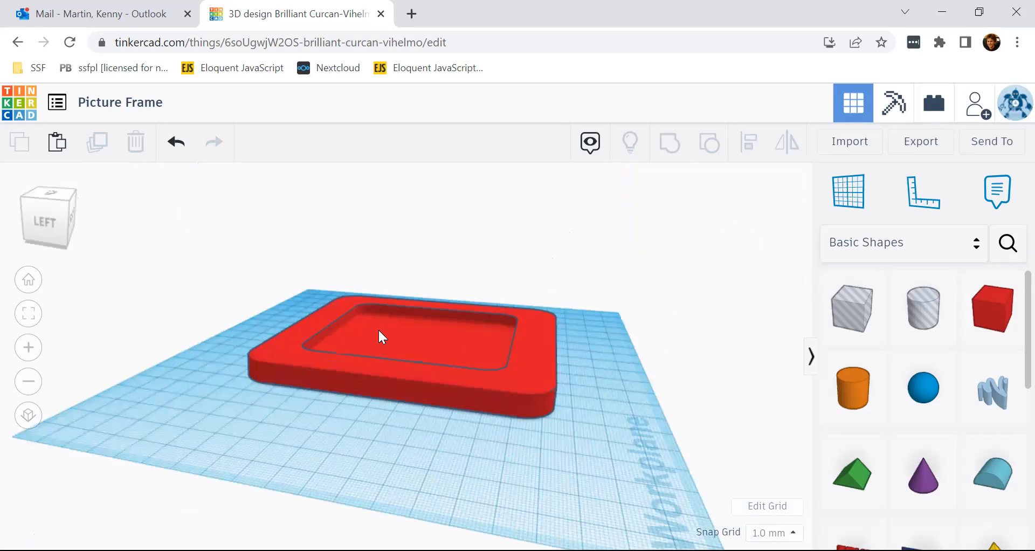
scroll(380, 335, up, 3)
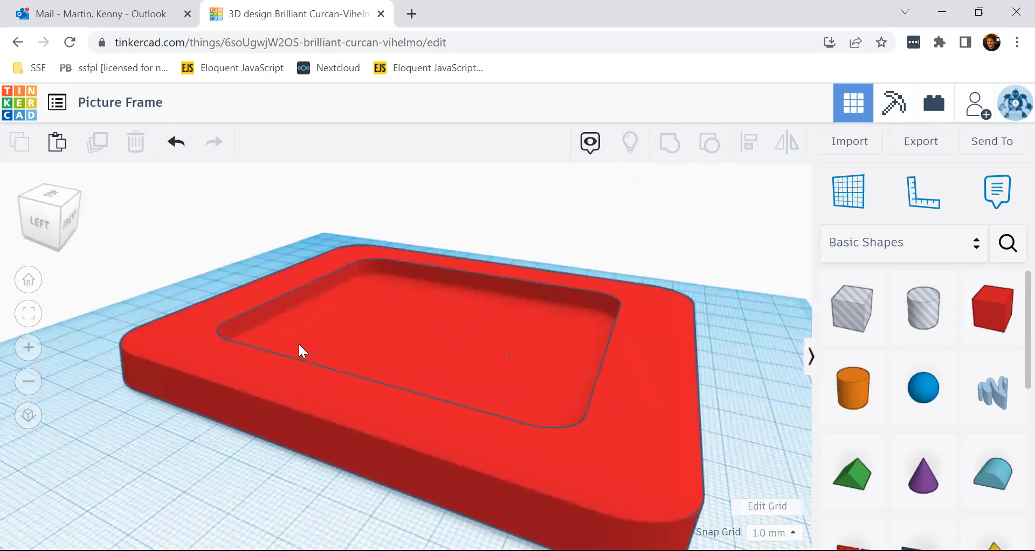
right_drag(201, 354, 213, 379)
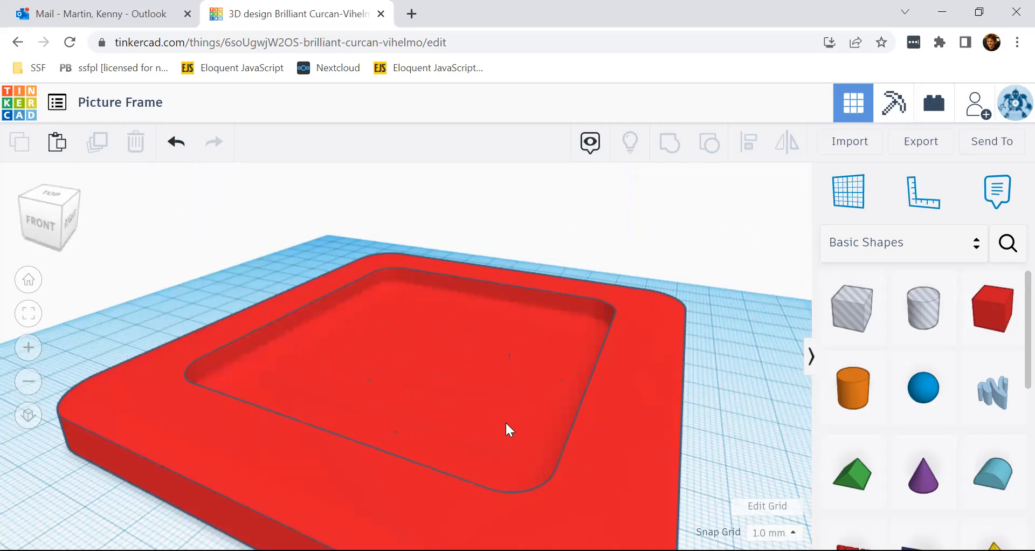
scroll(421, 483, down, 2)
right_drag(386, 464, 391, 462)
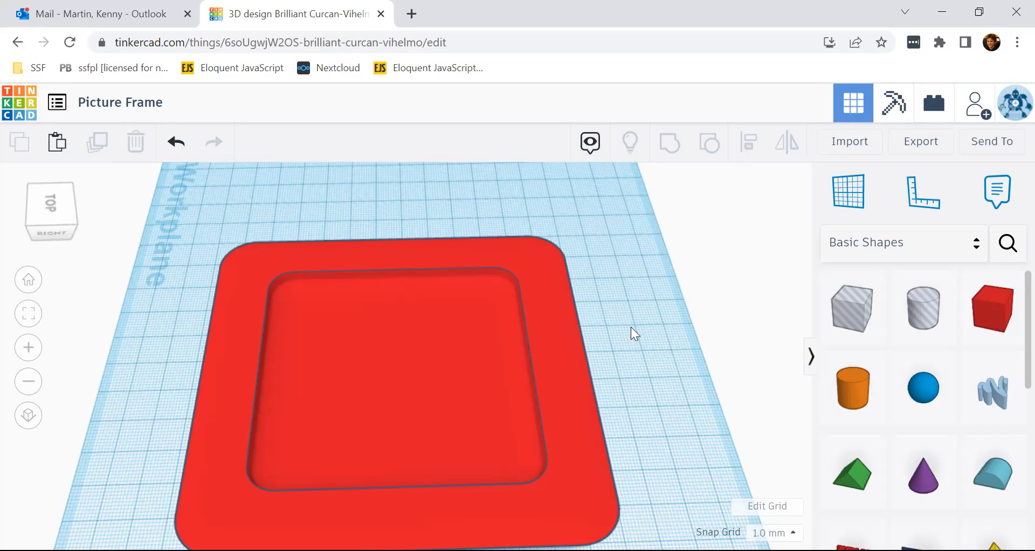
right_drag(621, 381, 571, 374)
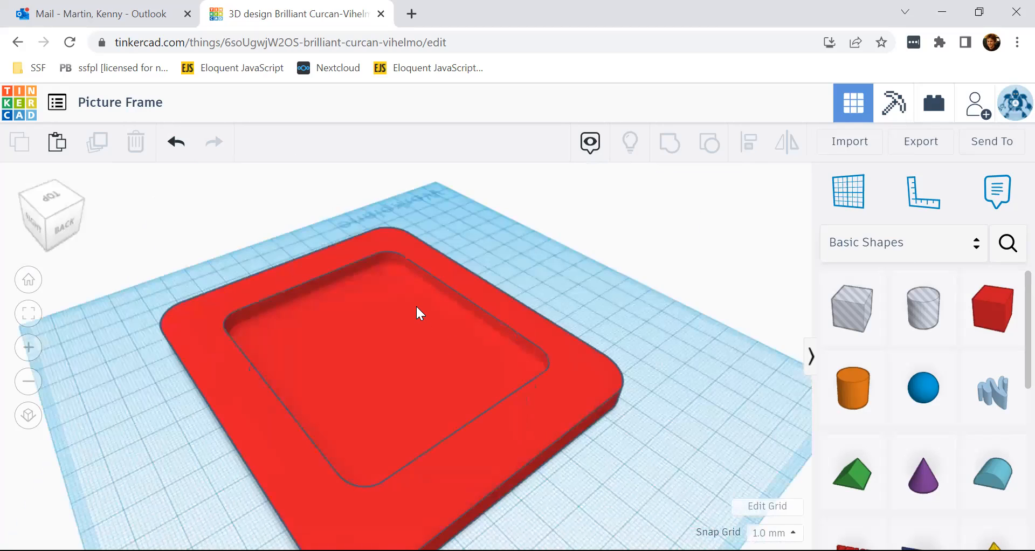
right_drag(316, 378, 244, 389)
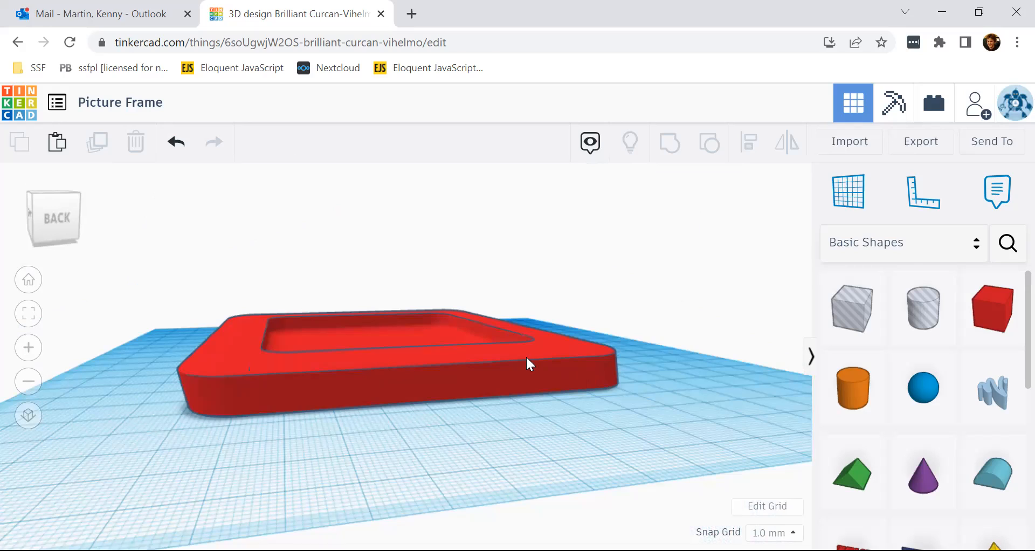
Place a new solid box on the workplane beside the frame's back edge and set its height to 3 mm
click(986, 305)
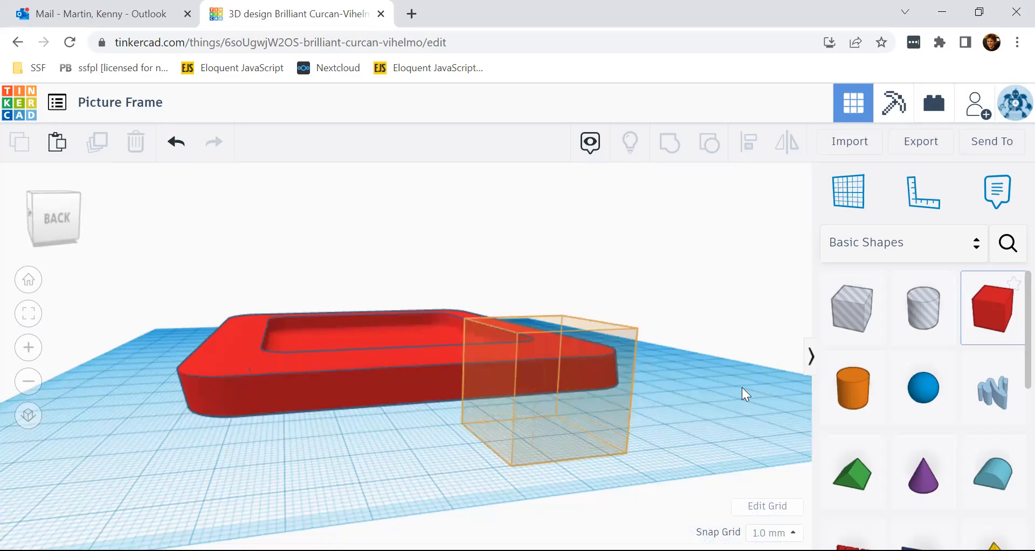
click(499, 431)
right_drag(445, 445, 341, 431)
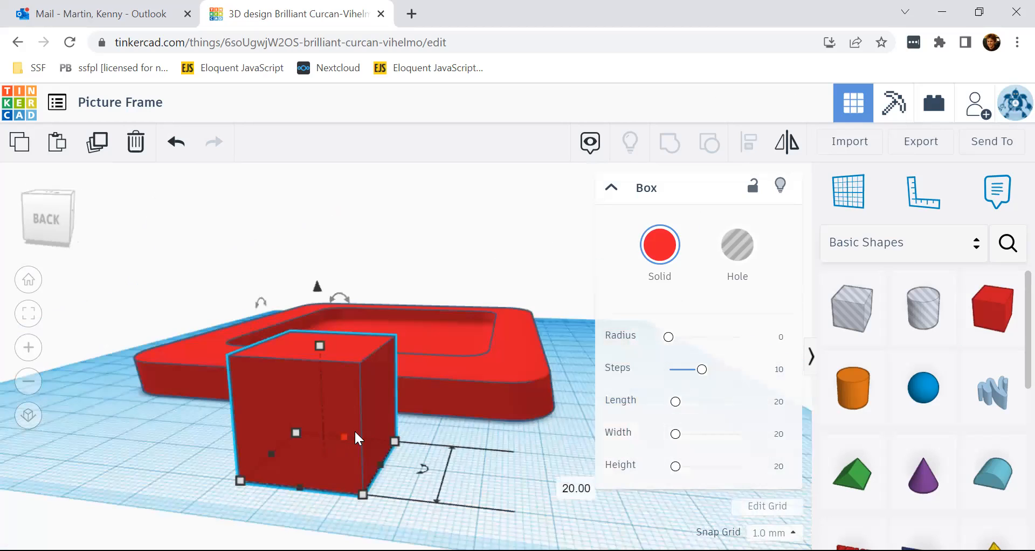
right_drag(448, 487, 482, 486)
right_drag(423, 411, 437, 400)
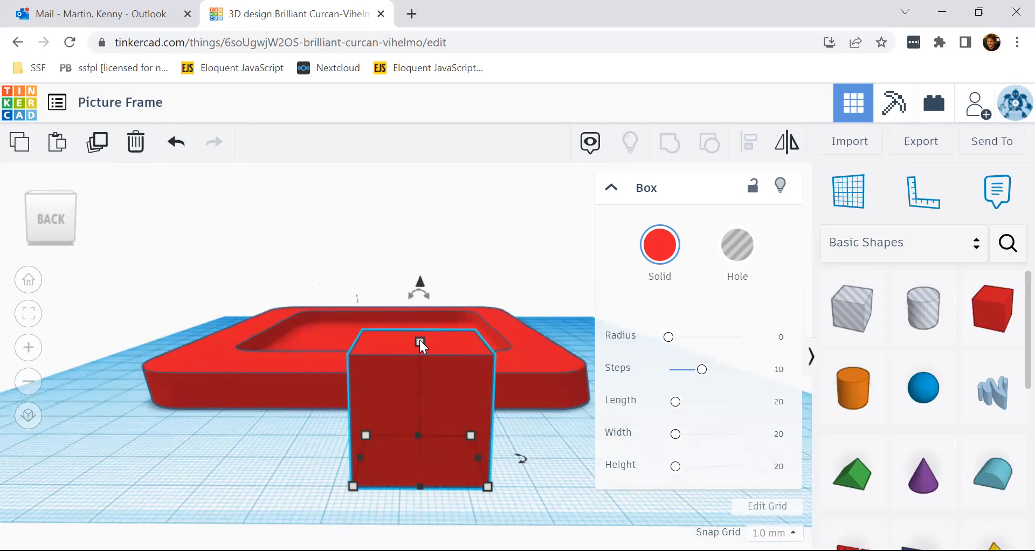
click(588, 403)
text(3)
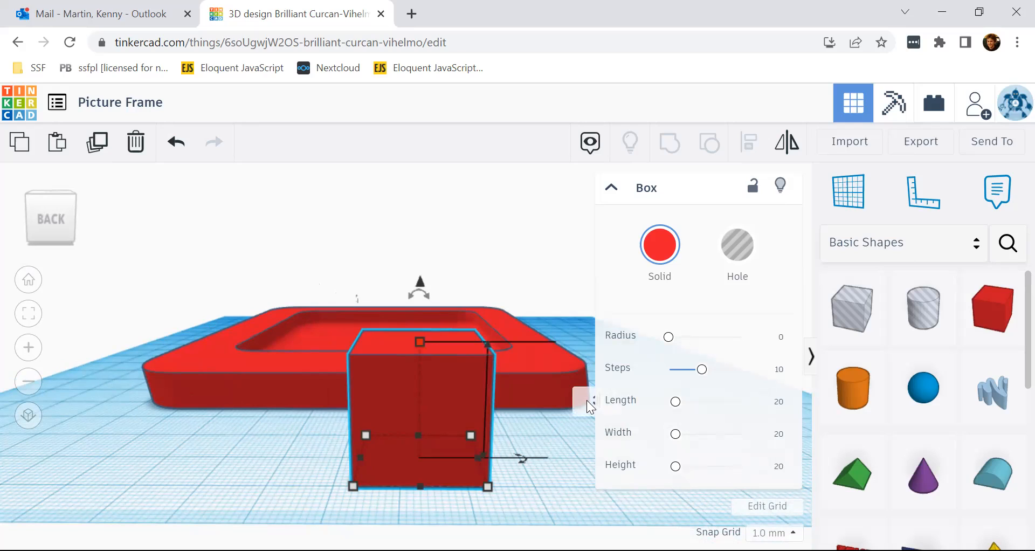
key(Return)
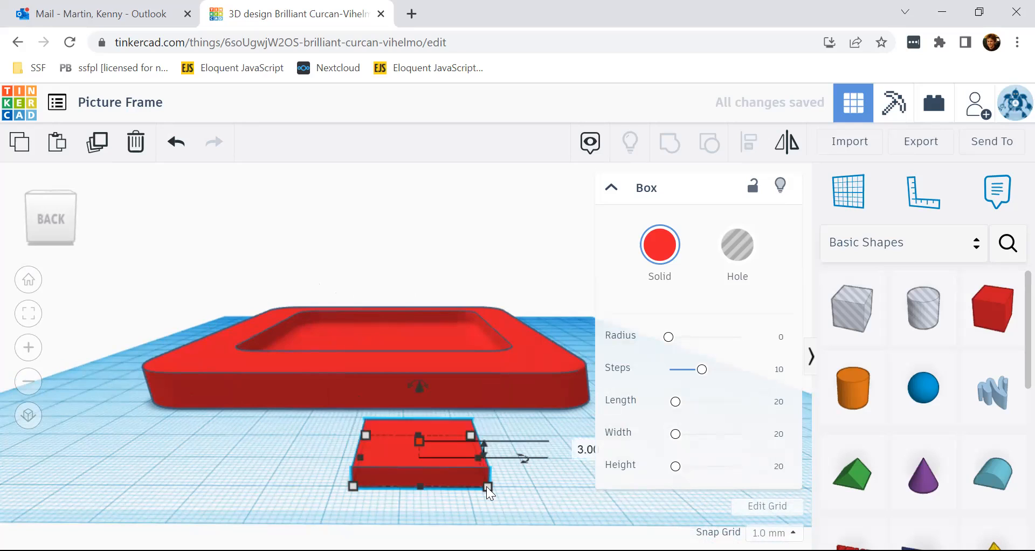
Set both horizontal dimensions of the thin new box to 95 mm
scroll(487, 486, down, 2)
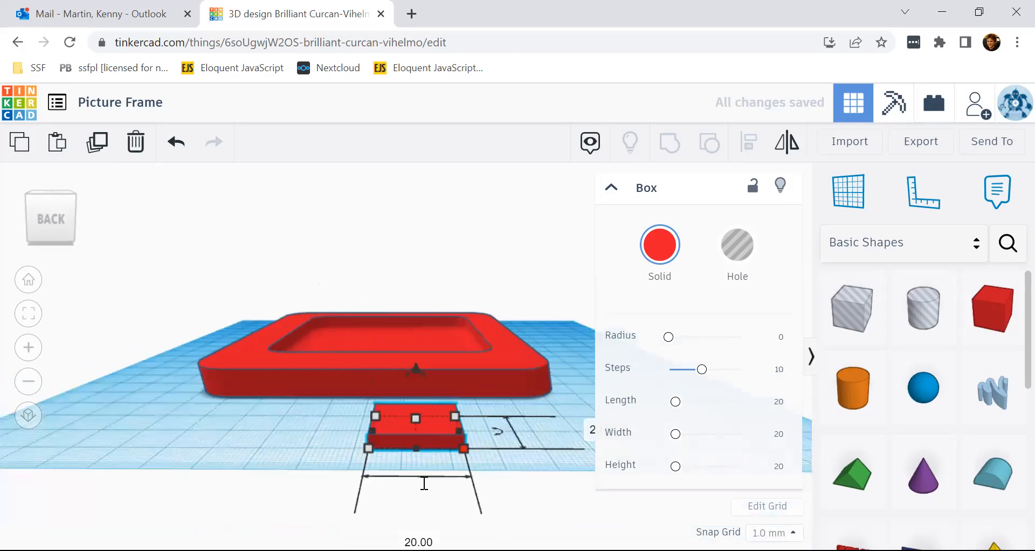
scroll(424, 483, down, 2)
click(425, 483)
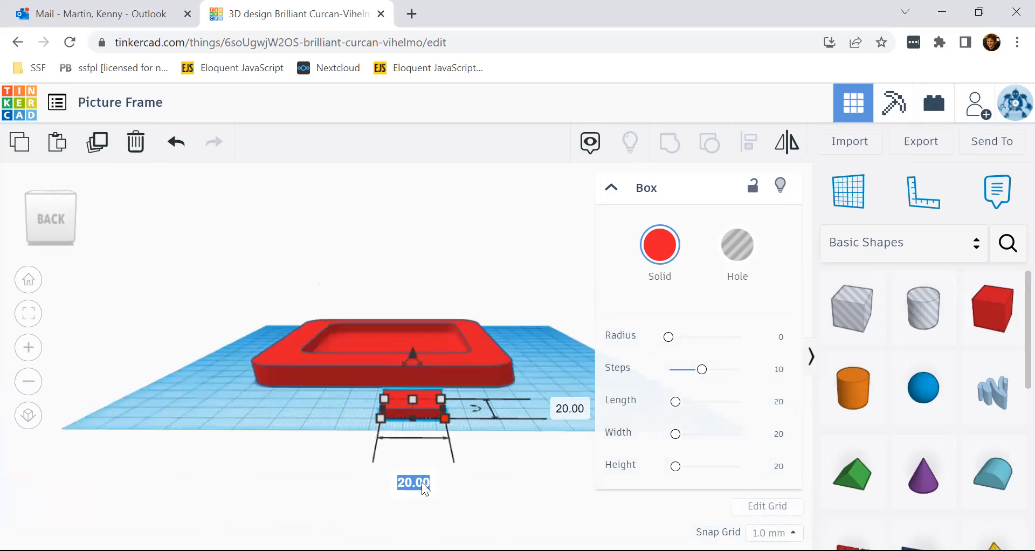
text(95)
key(Return)
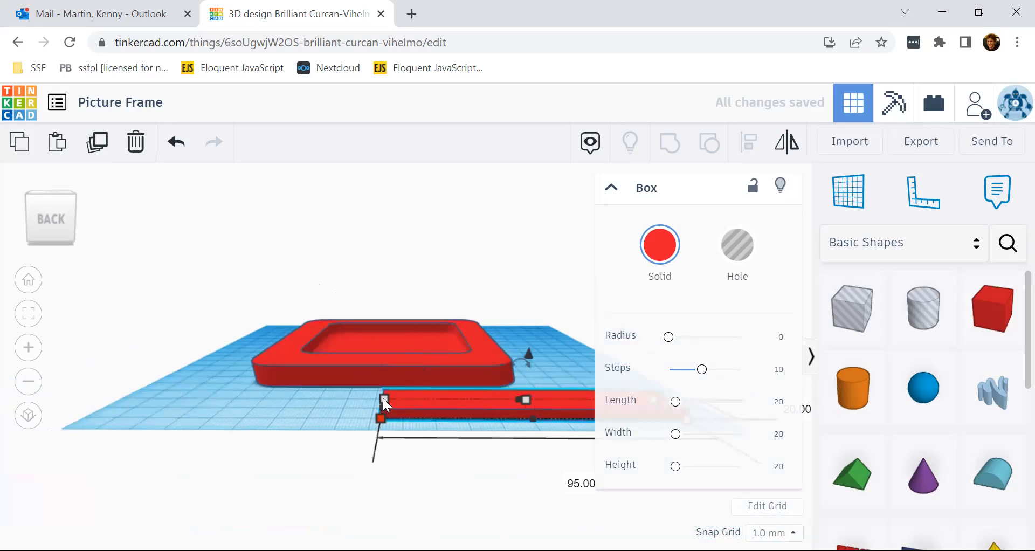
click(383, 398)
click(253, 410)
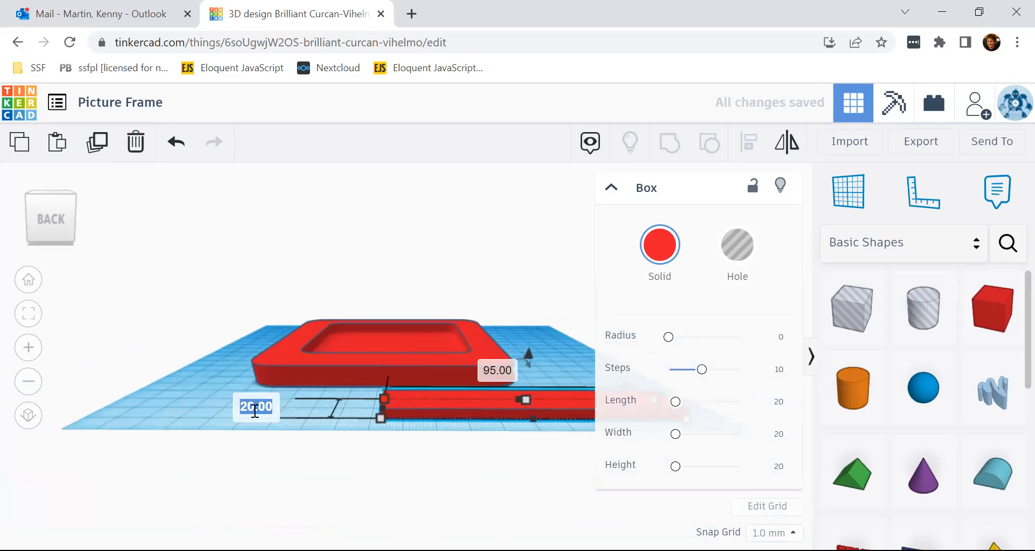
text(95)
key(Return)
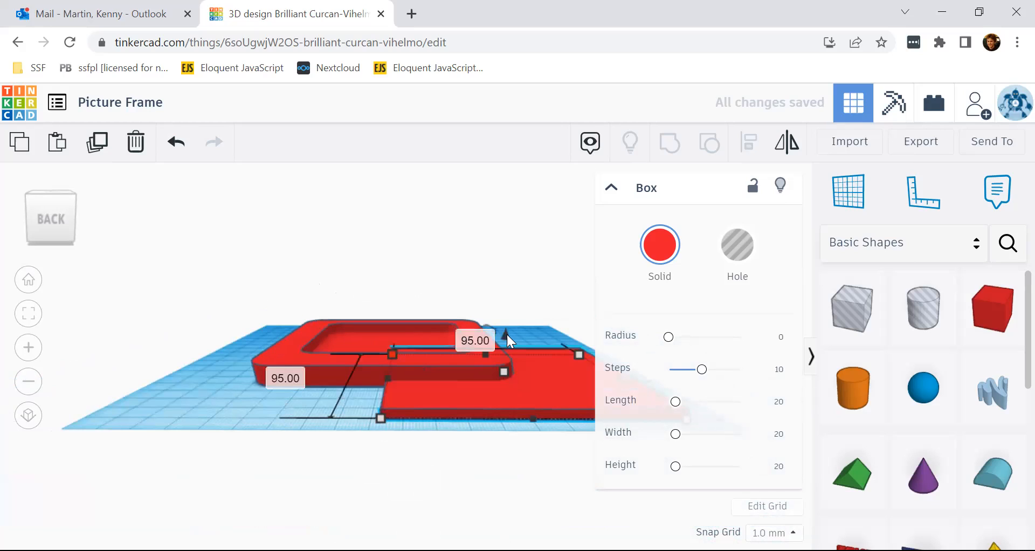
Raise the thin square box 4 mm above the workplane
scroll(539, 341, down, 1)
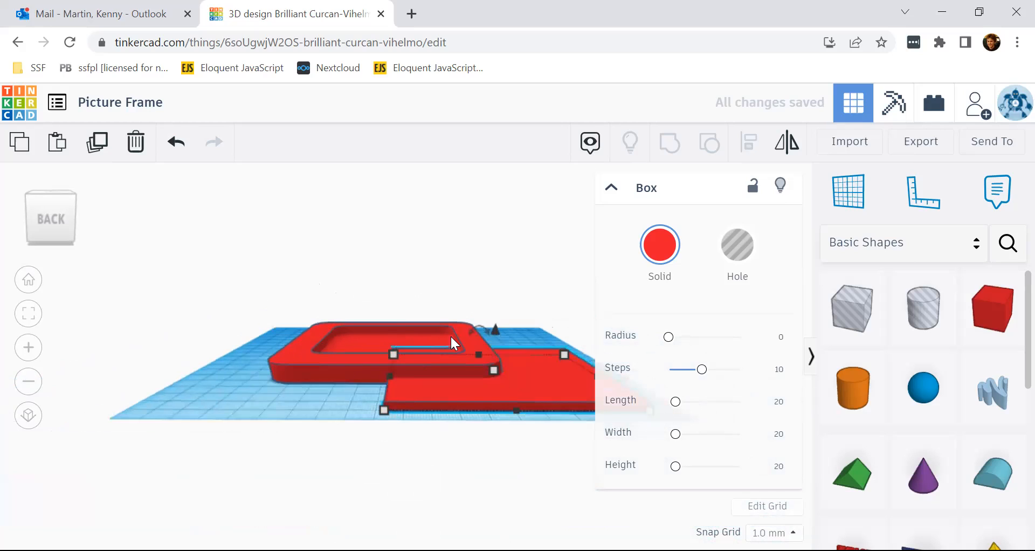
scroll(451, 334, down, 3)
scroll(450, 352, up, 1)
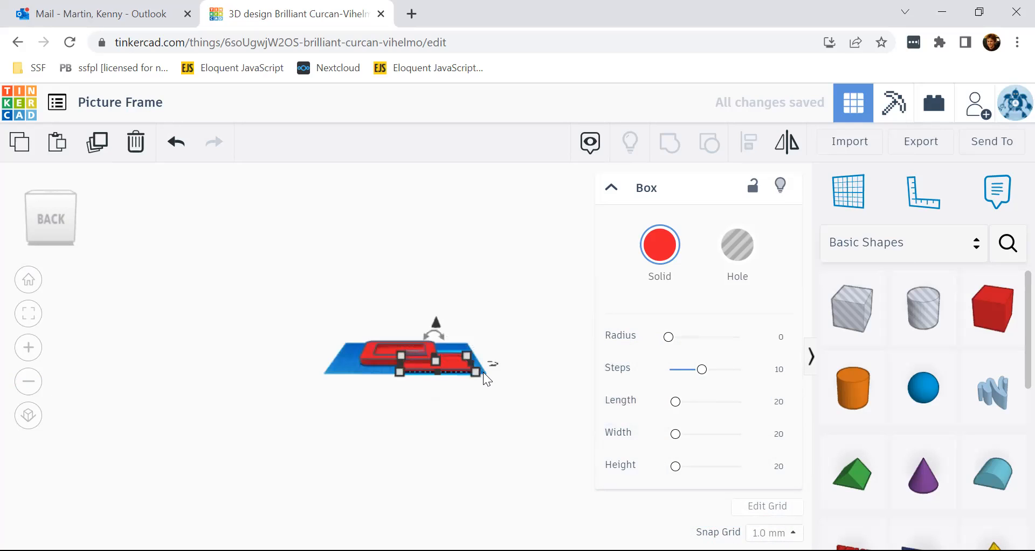
scroll(483, 372, up, 2)
scroll(503, 394, up, 3)
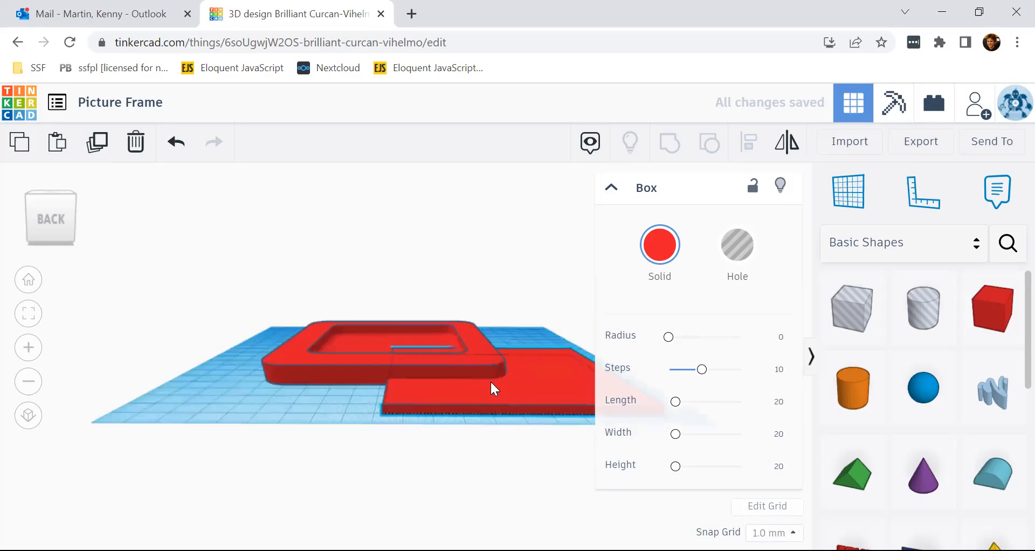
click(503, 385)
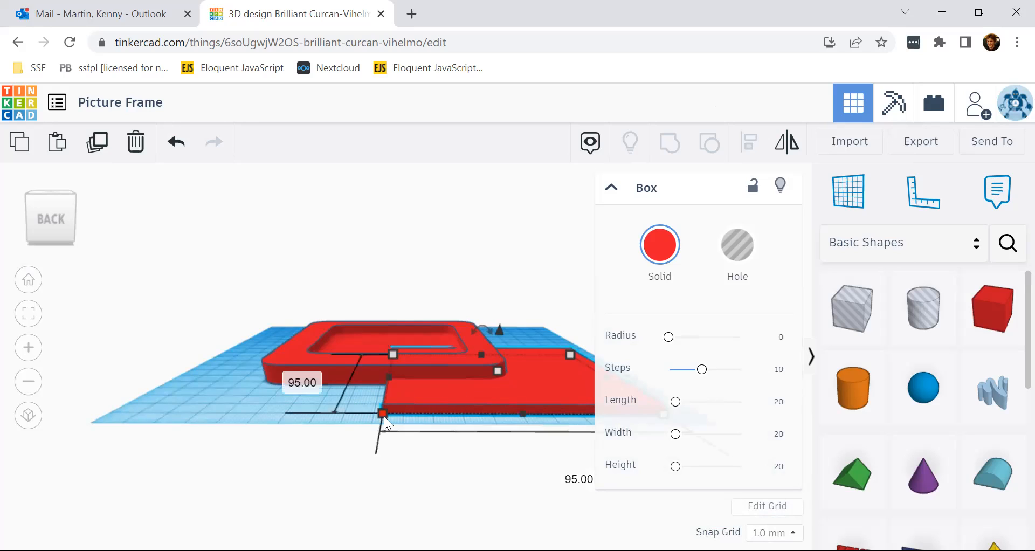
click(547, 444)
mouse_move(531, 441)
right_down()
mouse_move(374, 455)
mouse_move(354, 442)
mouse_move(491, 456)
mouse_move(519, 452)
mouse_move(542, 429)
right_up()
click(494, 364)
drag(483, 361, 483, 362)
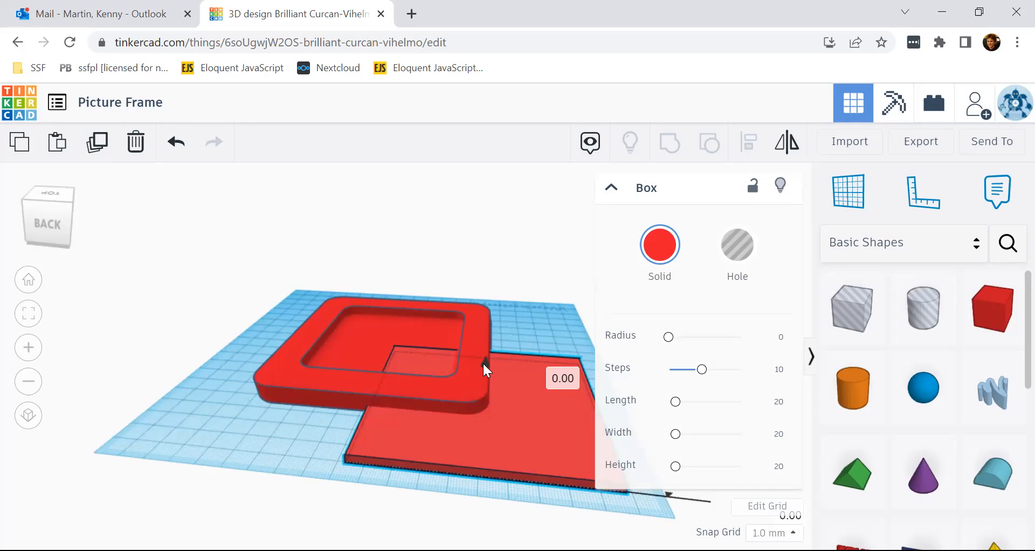
drag(483, 362, 482, 355)
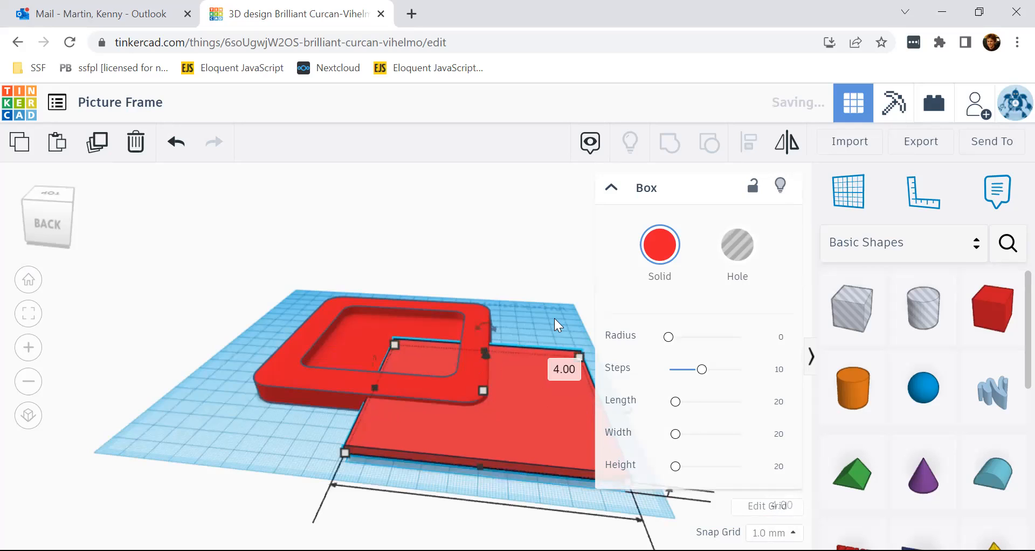
click(535, 316)
scroll(538, 452, down, 2)
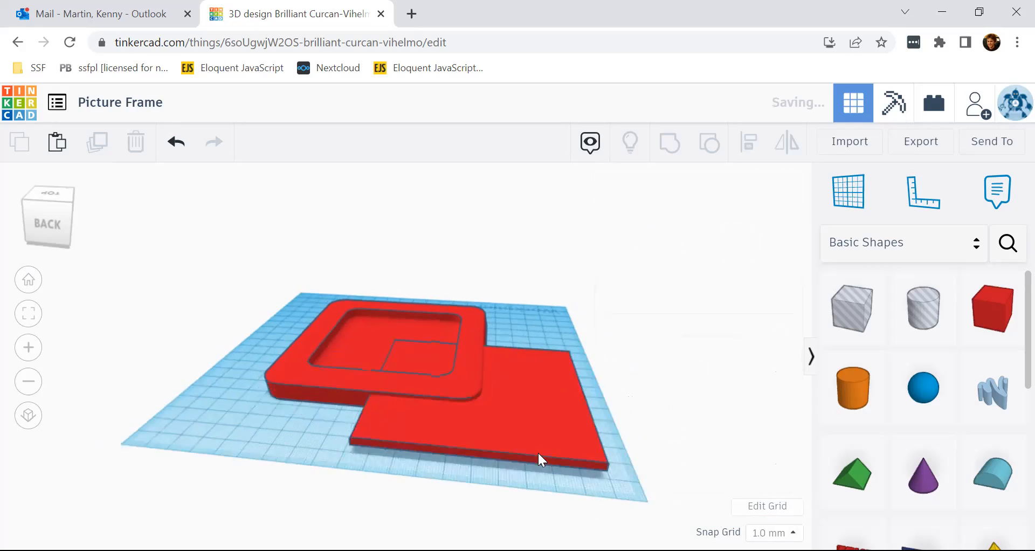
Align the thin square box and the frame on their centres in both horizontal directions
right_drag(533, 449, 347, 459)
right_drag(346, 454, 284, 464)
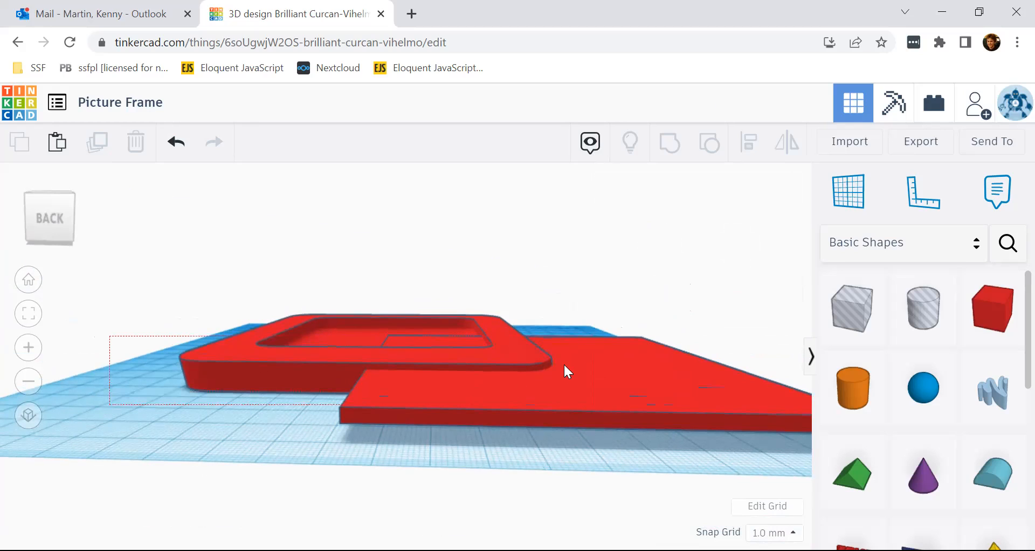
key(ctrl+a)
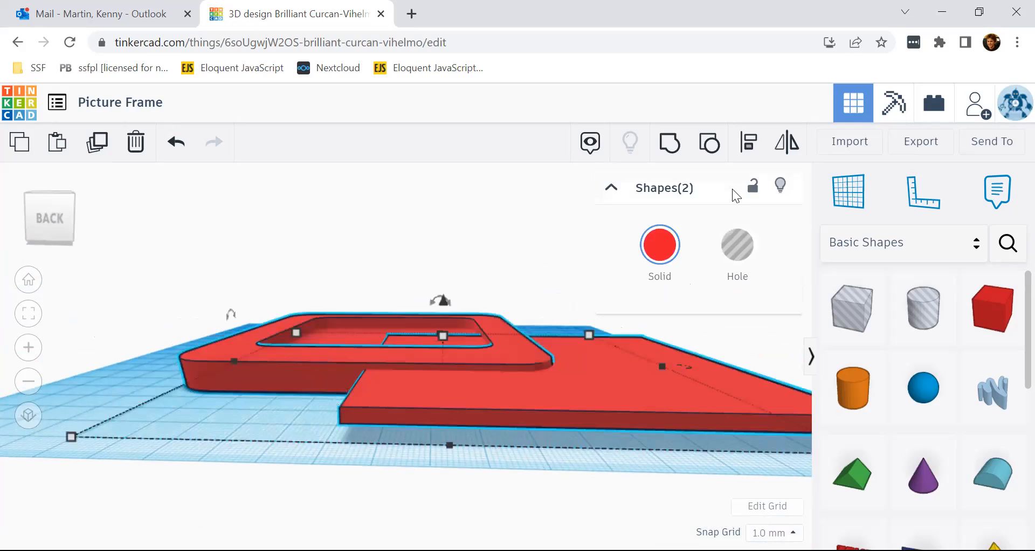
click(748, 147)
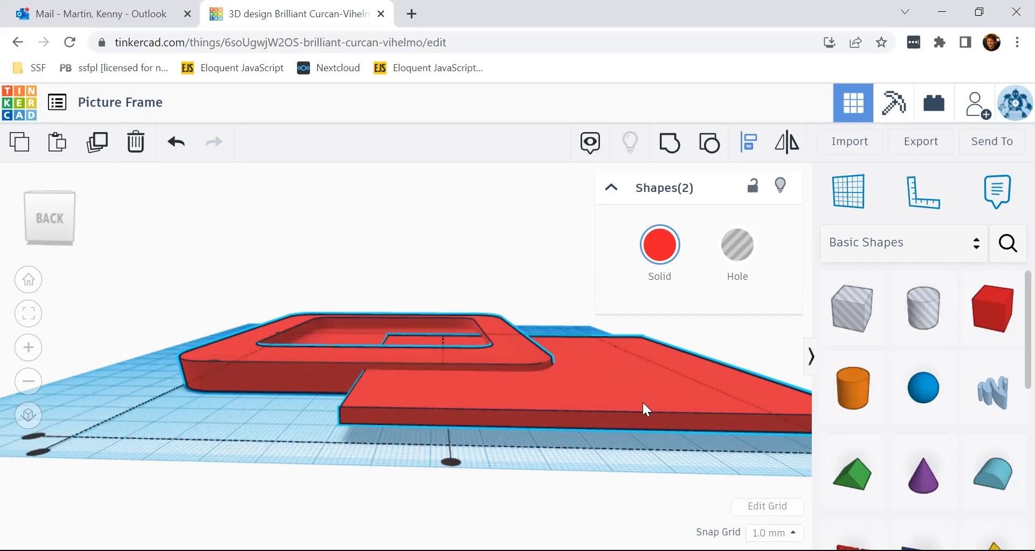
scroll(656, 377, down, 5)
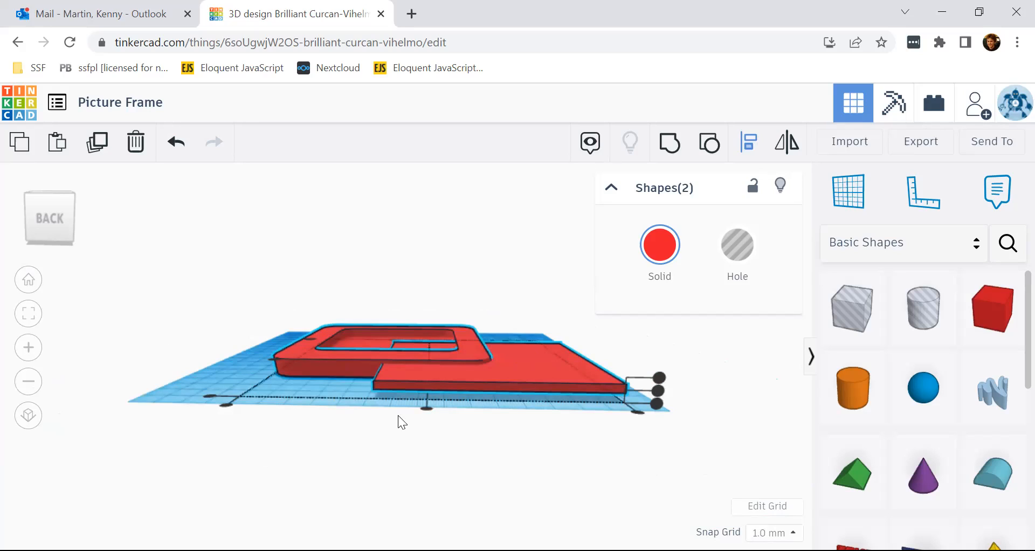
click(427, 408)
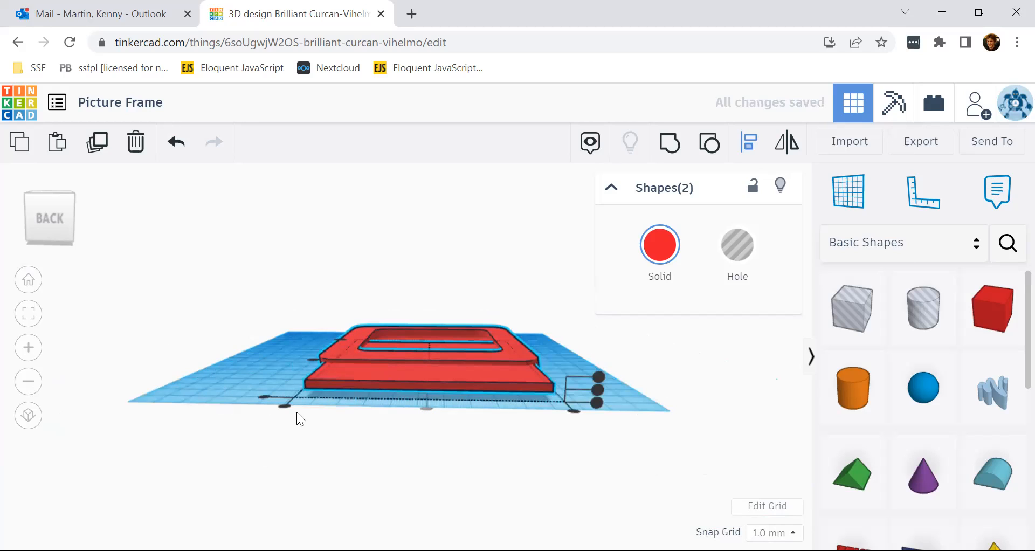
right_drag(446, 432, 502, 396)
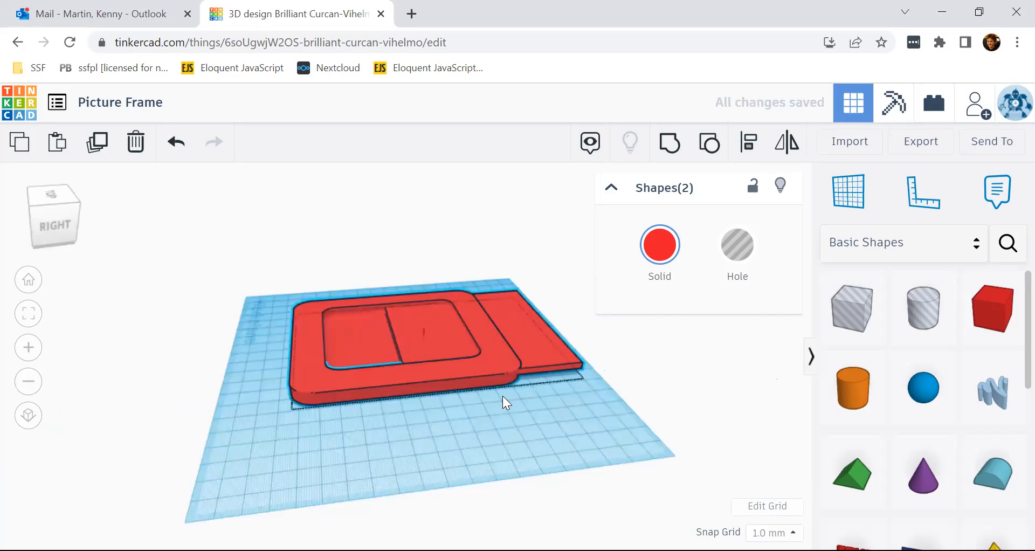
key(l)
click(448, 401)
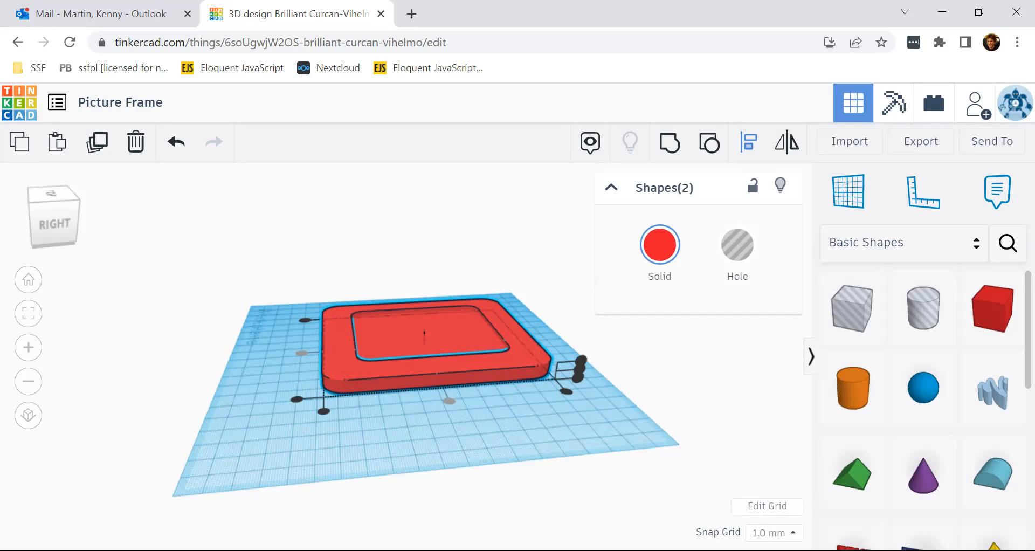
Align the thin box with the frame's back edge
right_drag(532, 432, 508, 438)
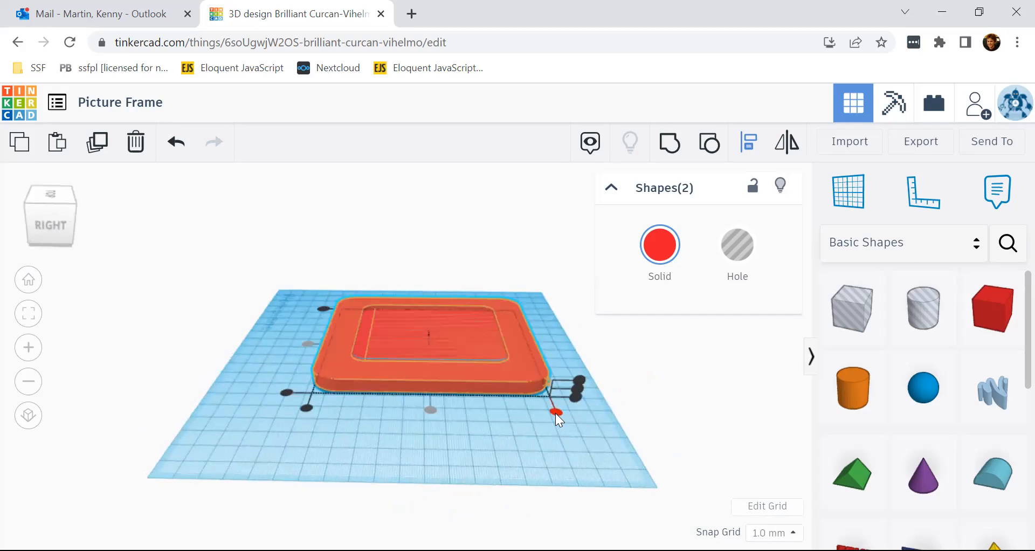
click(556, 413)
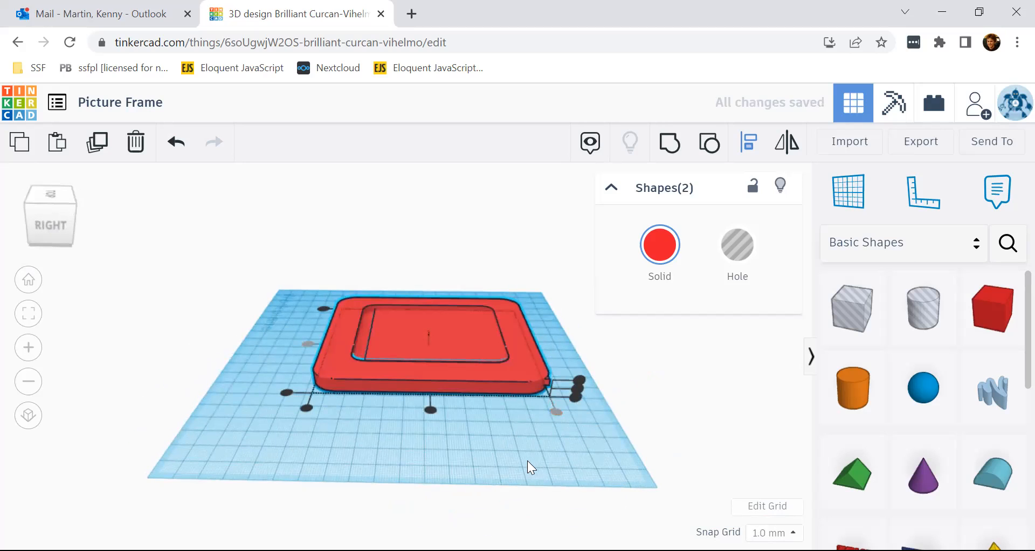
mouse_move(507, 457)
right_down()
mouse_move(321, 428)
mouse_move(501, 451)
right_up()
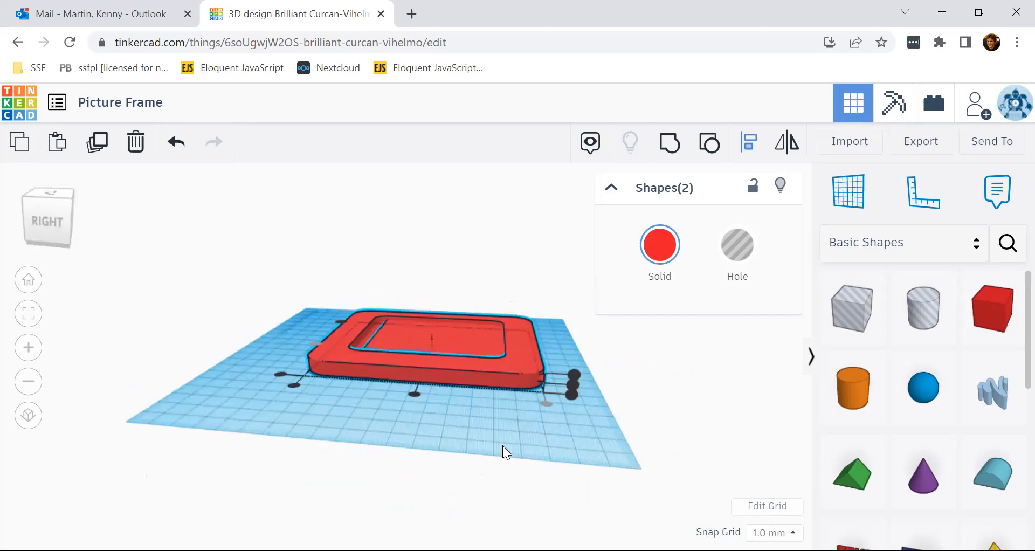
right_drag(561, 433, 479, 411)
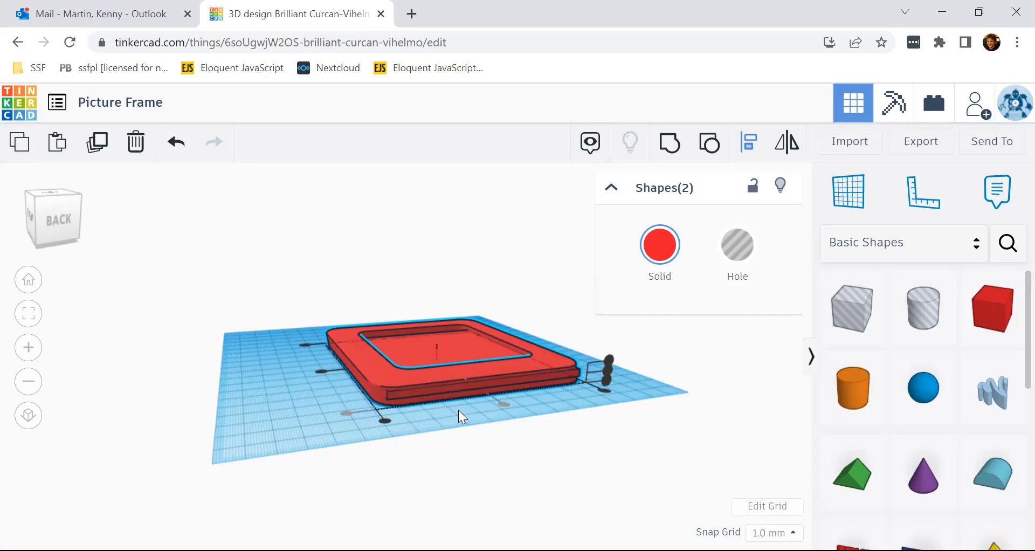
scroll(458, 409, up, 5)
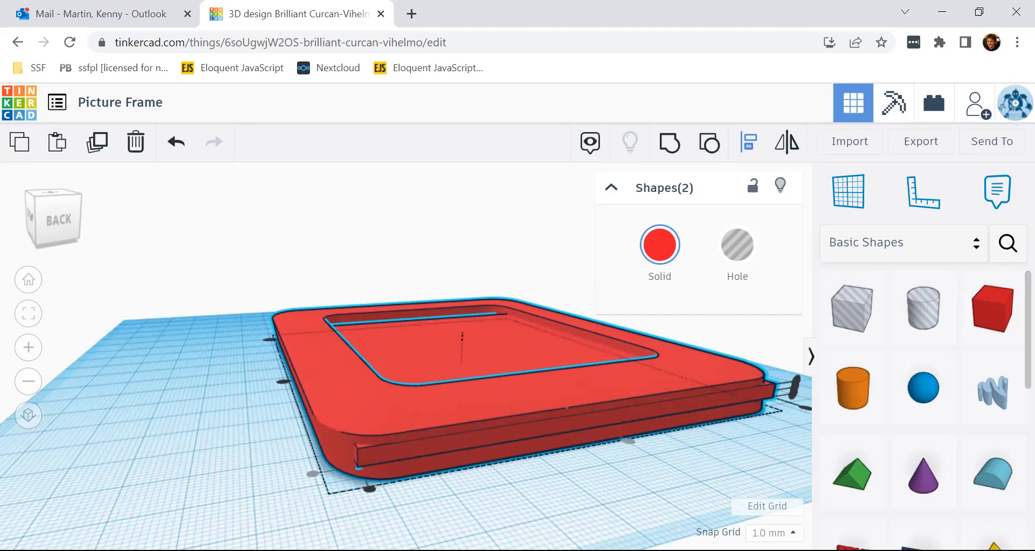
click(423, 489)
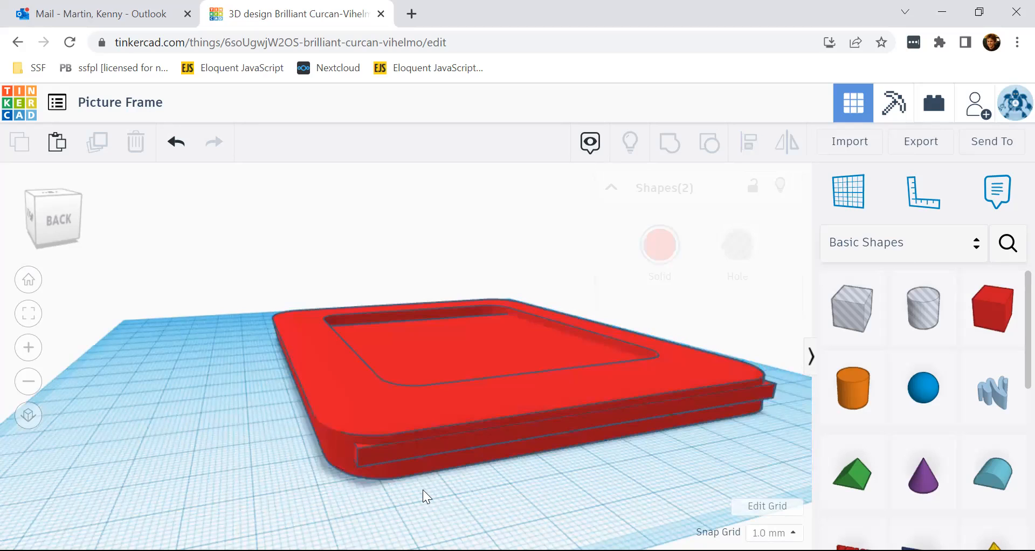
Turn the thin box into a hole and group it with the frame to cut a slot through the back edge
click(374, 453)
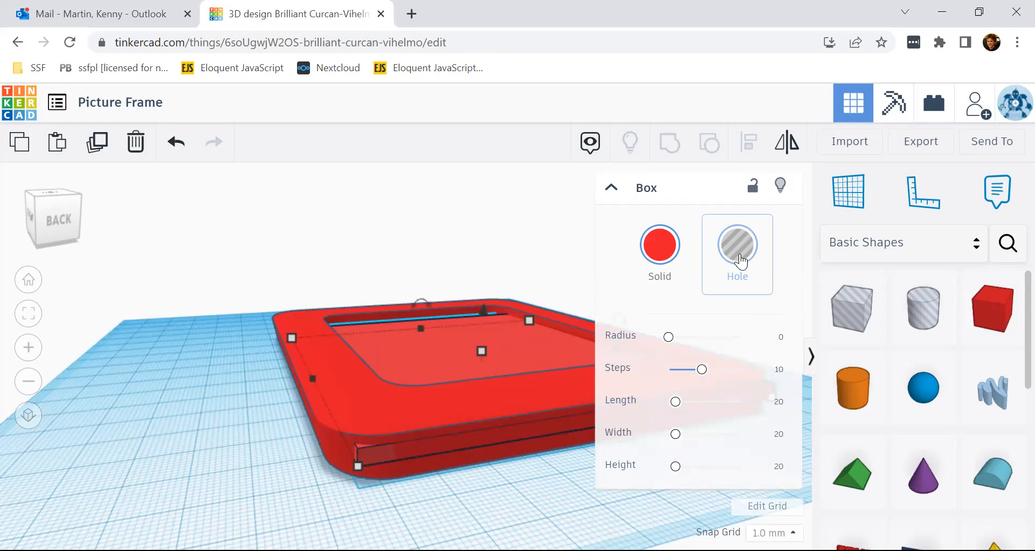
click(739, 259)
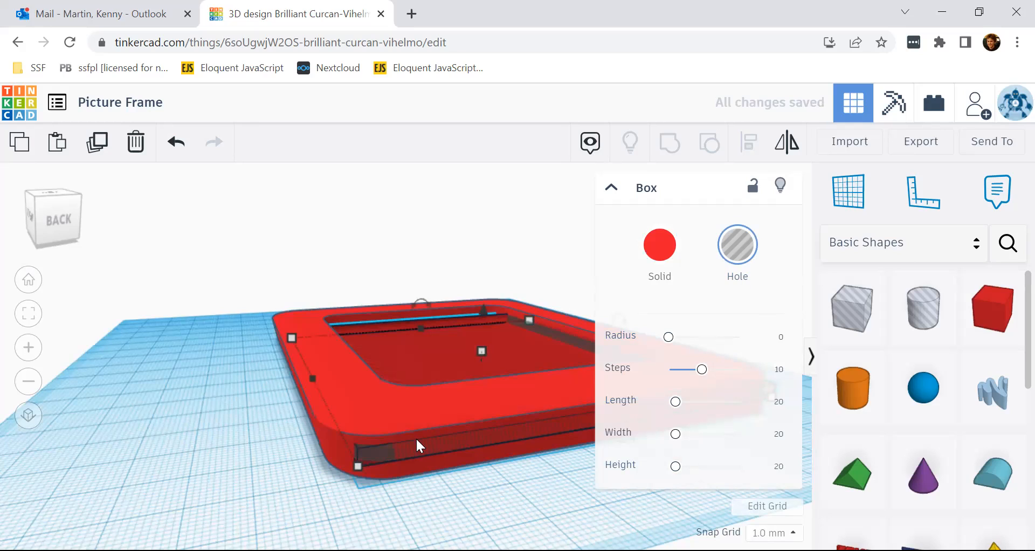
shift+click(400, 419)
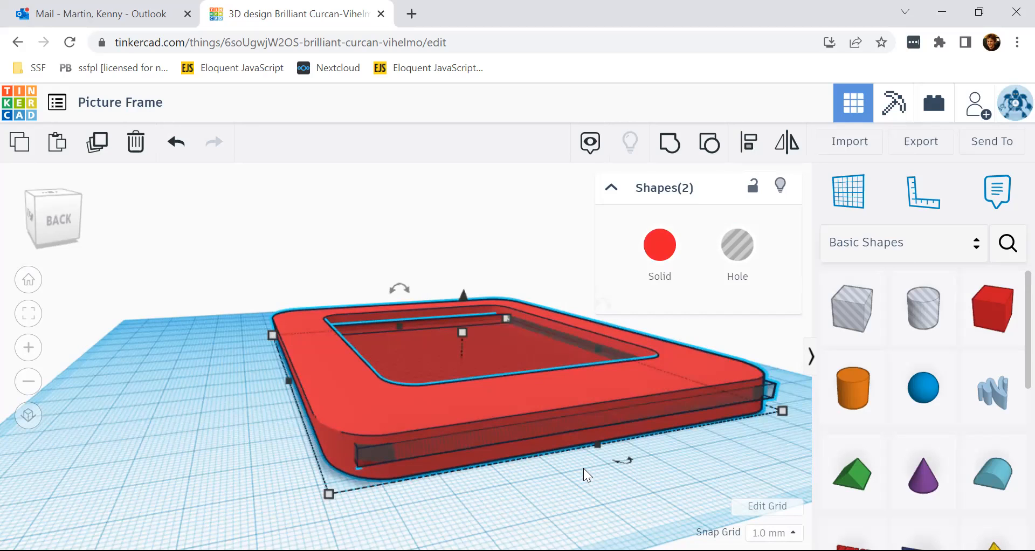
click(671, 147)
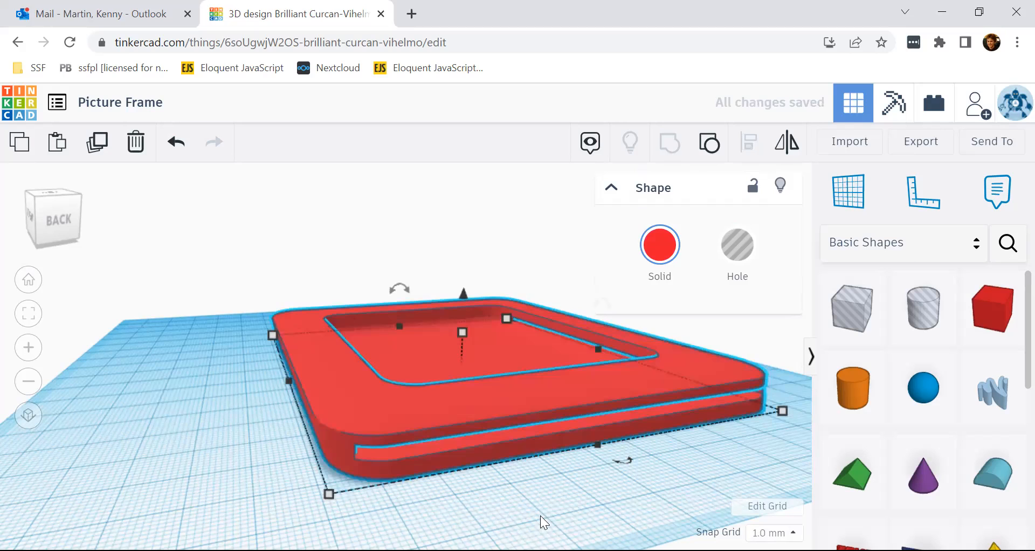
click(541, 516)
Rotate the grouped frame by 90° so that it stands upright on its edge
right_drag(559, 506, 484, 481)
scroll(499, 408, up, 3)
right_drag(426, 385, 816, 396)
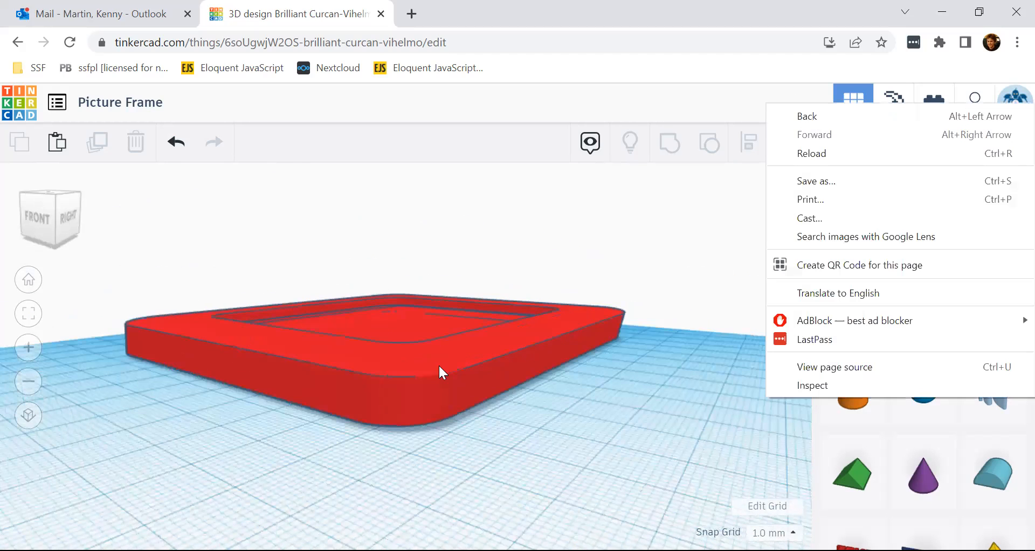
right_drag(238, 454, 283, 370)
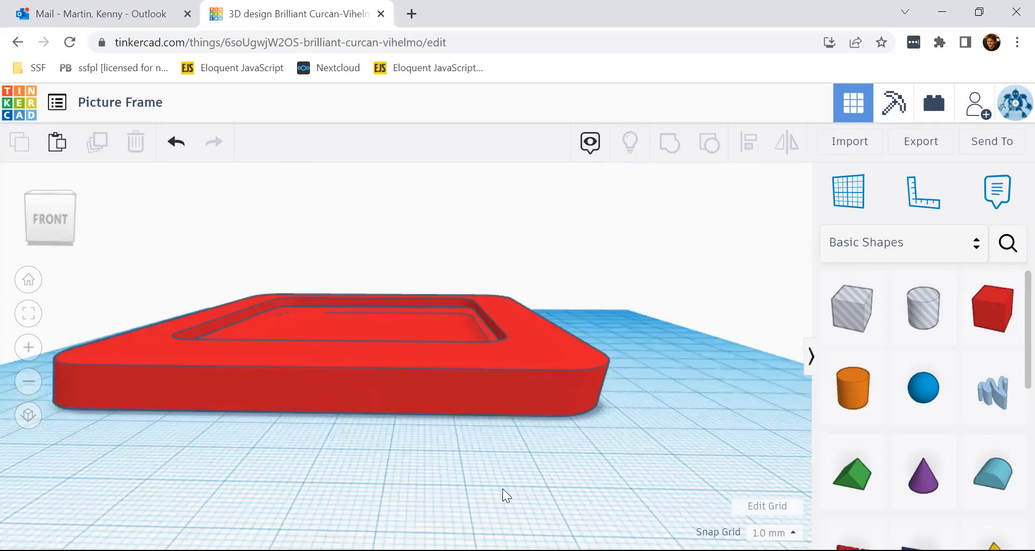
right_drag(351, 474, 435, 455)
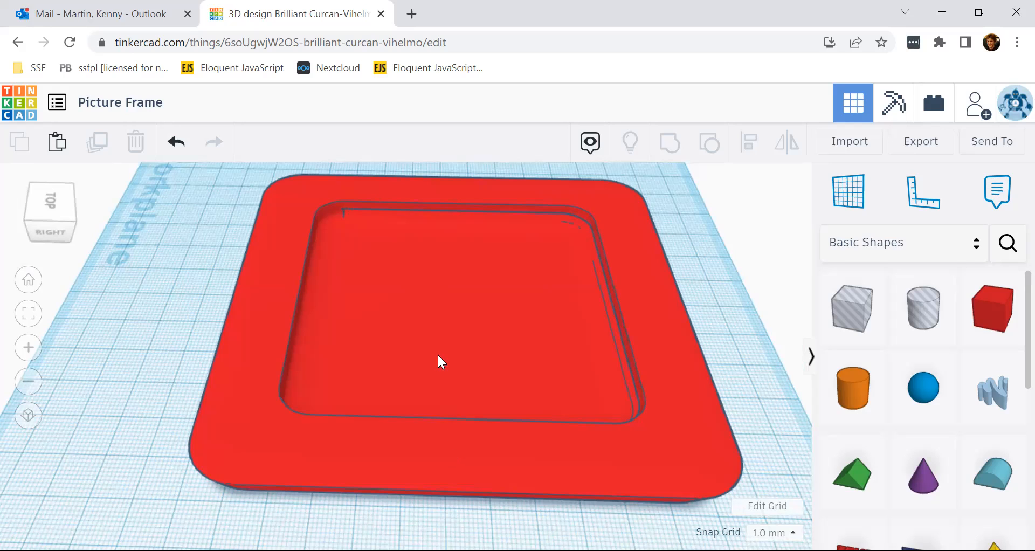
click(451, 204)
scroll(450, 216, down, 5)
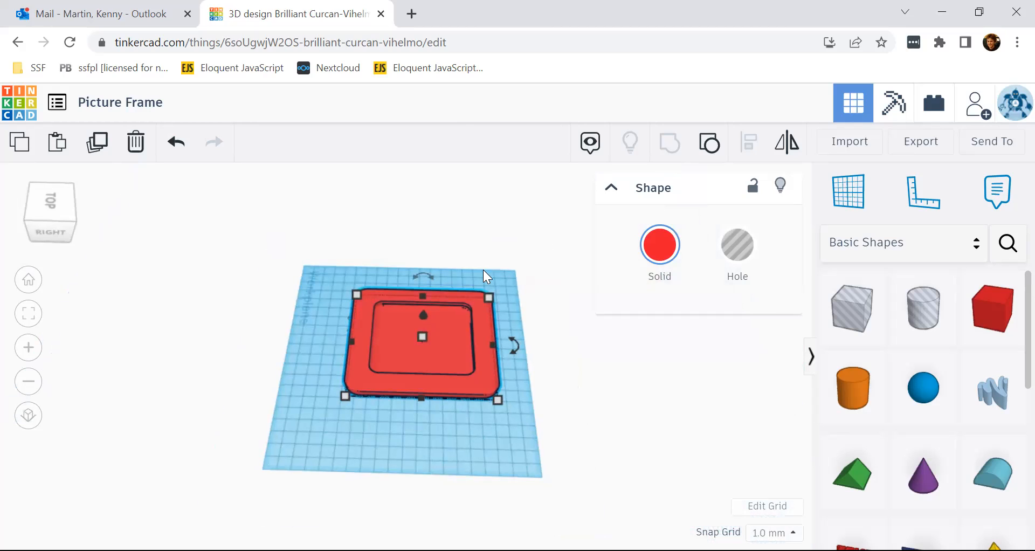
right_drag(374, 427, 556, 367)
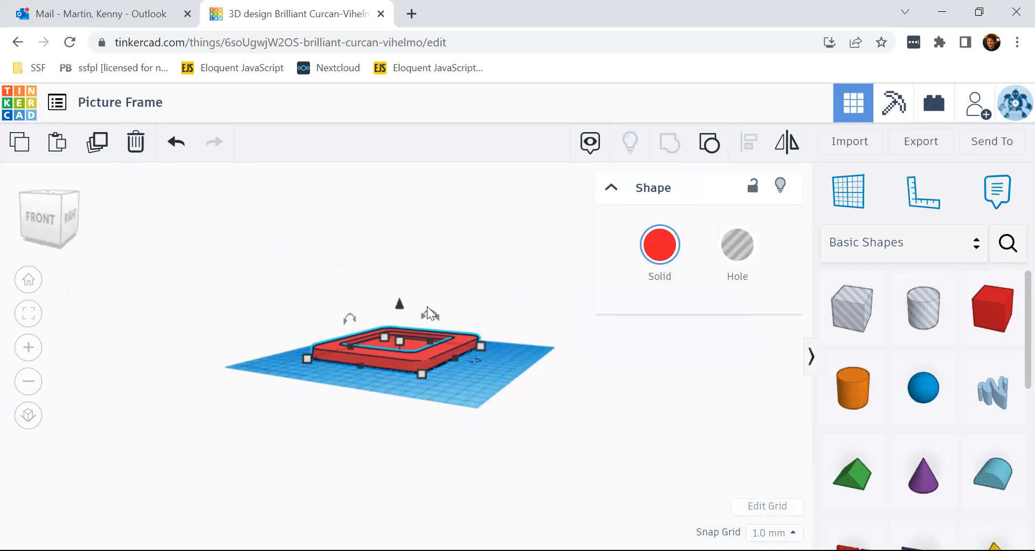
mouse_move(422, 313)
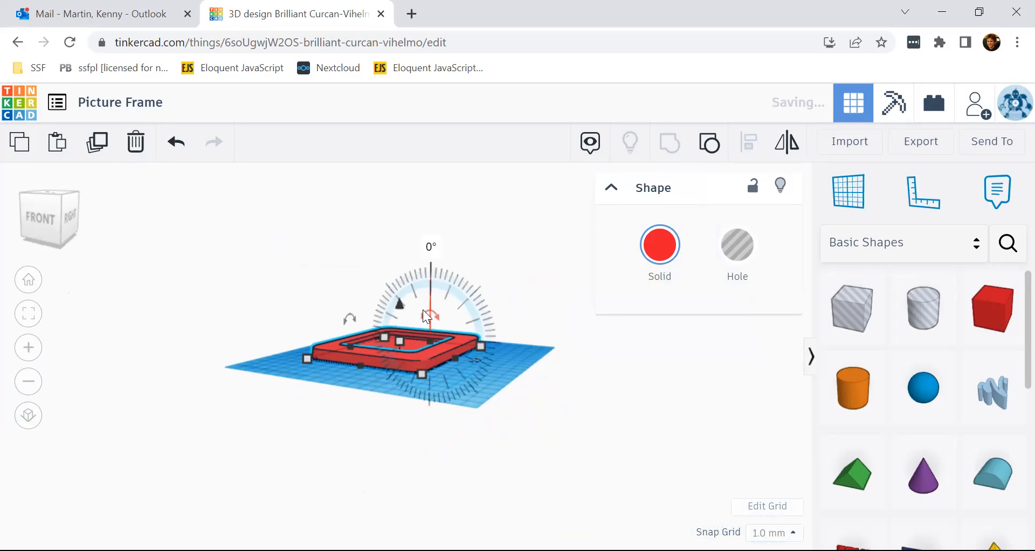
click(430, 246)
text(90)
key(Return)
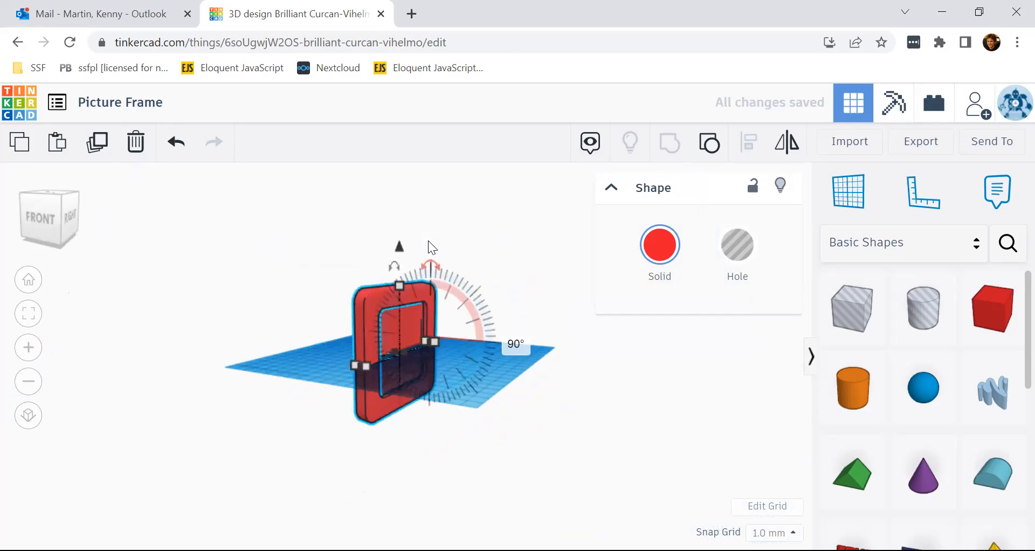
Set the upright frame's elevation above the workplane to 0 mm
drag(397, 248, 399, 243)
text(0)
key(Return)
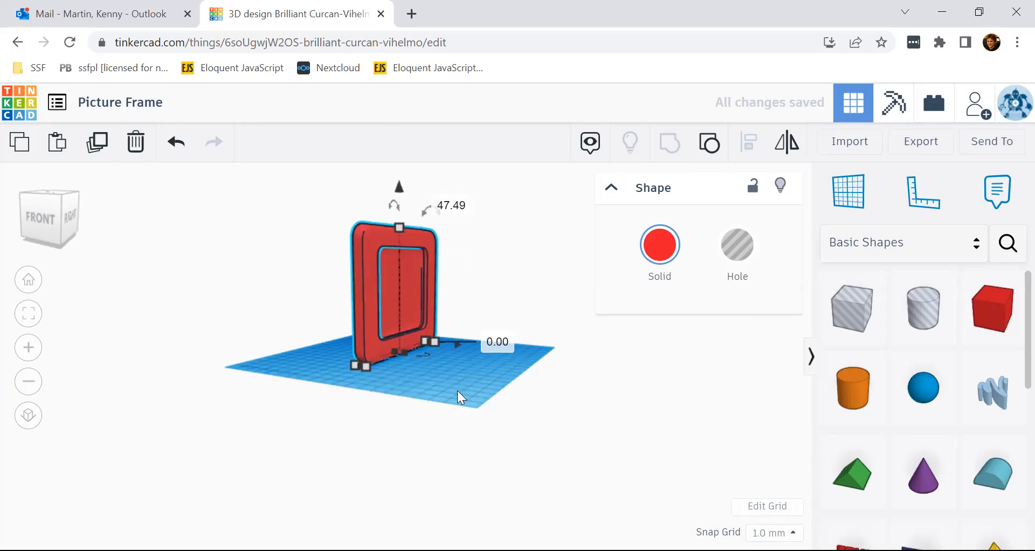
click(457, 390)
Place a solid wedge on the workplane behind the closed rear face of the upright frame
right_drag(490, 374, 389, 374)
scroll(392, 374, up, 5)
scroll(419, 375, down, 3)
scroll(419, 376, up, 5)
right_drag(312, 429, 455, 410)
right_drag(269, 429, 403, 379)
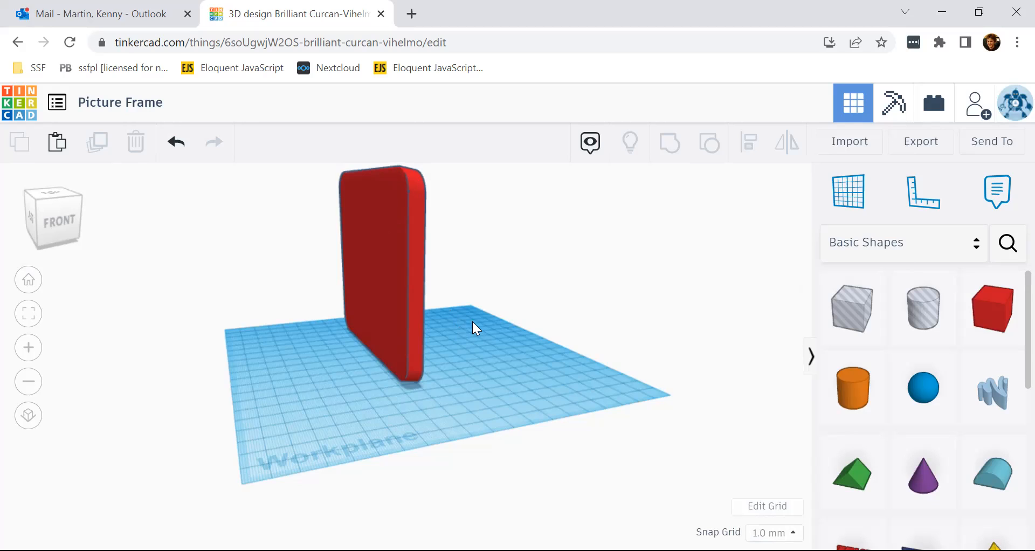
right_drag(478, 356, 458, 347)
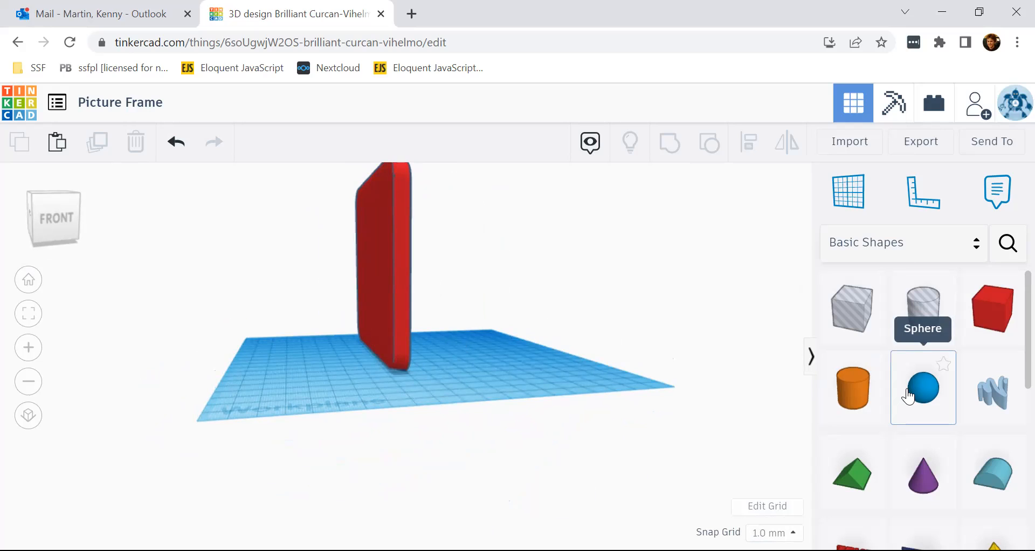
scroll(909, 396, down, 2)
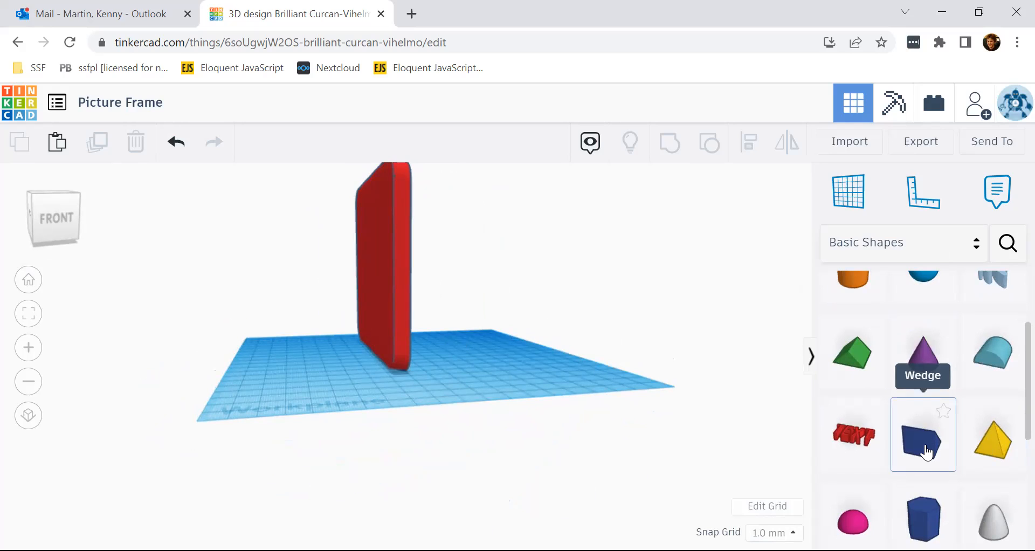
drag(928, 453, 314, 380)
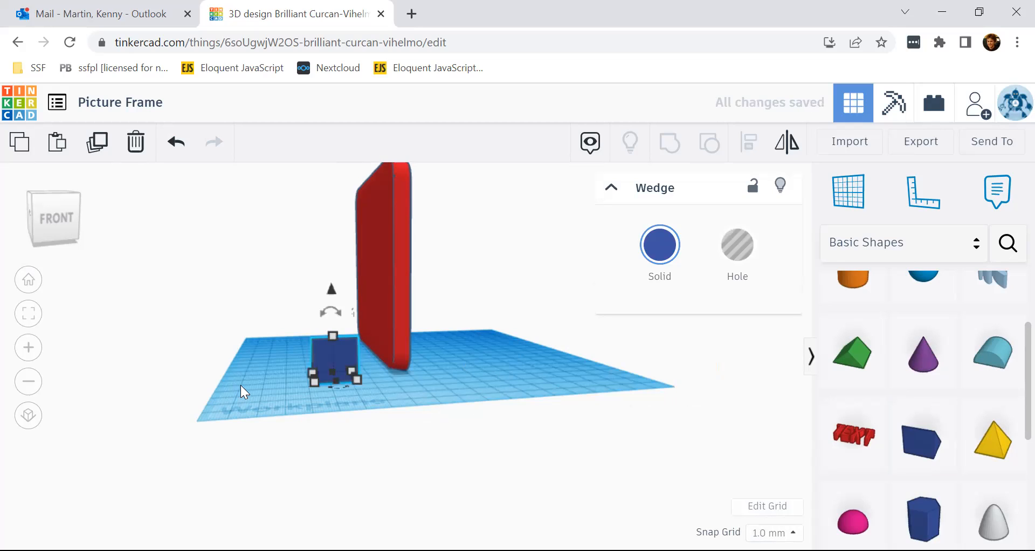
Set the wedge's base length to 45 mm and its height to 90 mm
right_drag(249, 384, 455, 397)
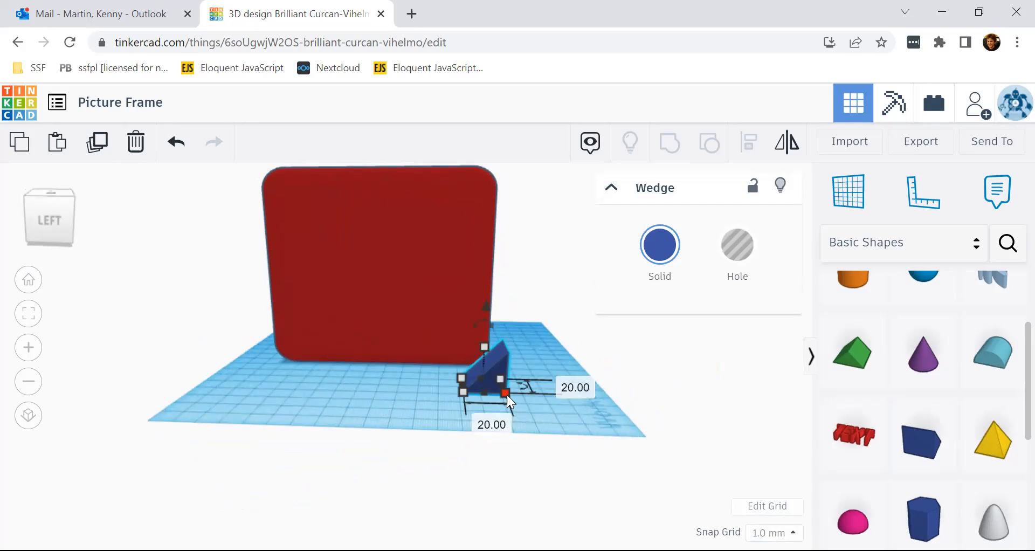
click(487, 424)
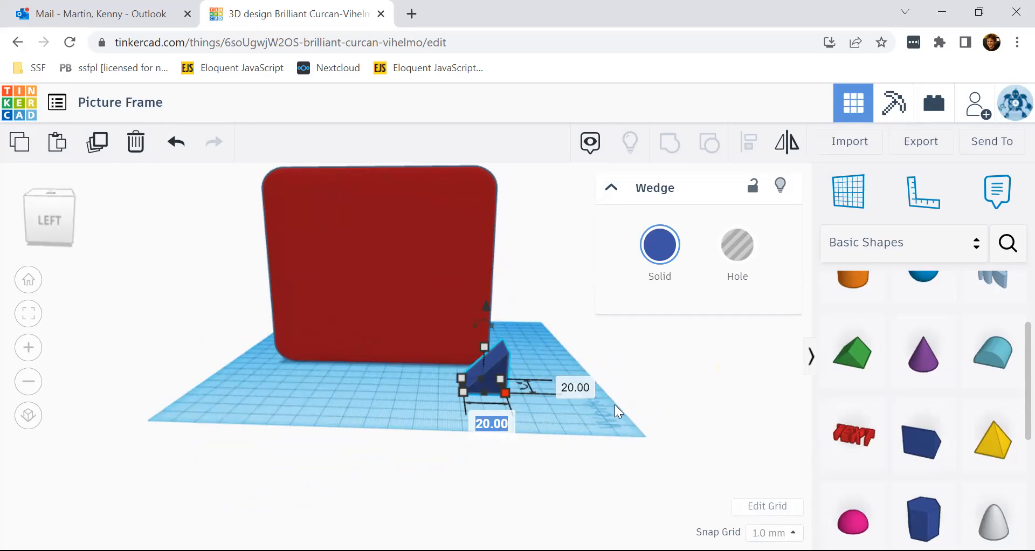
text(45)
key(Return)
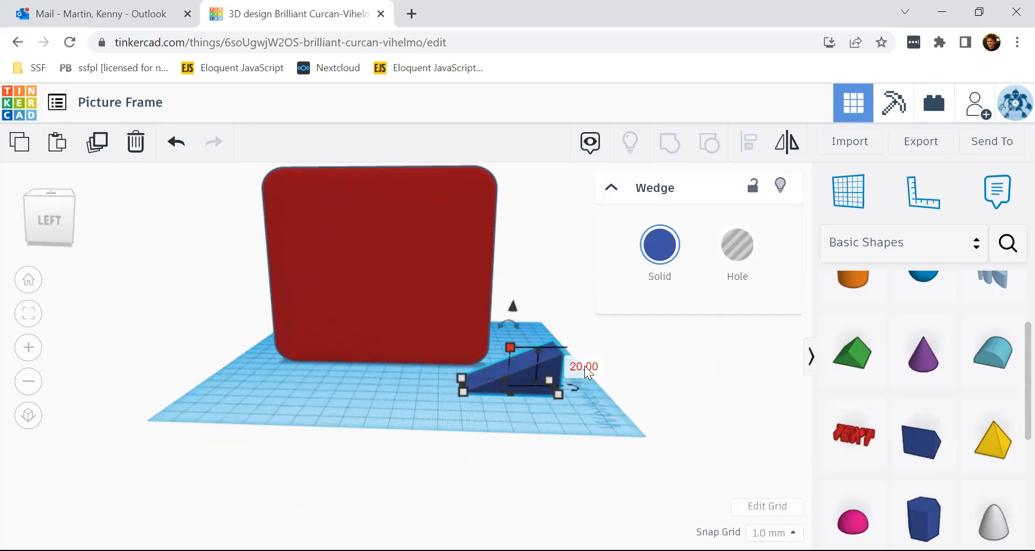
click(585, 369)
text(90)
key(Return)
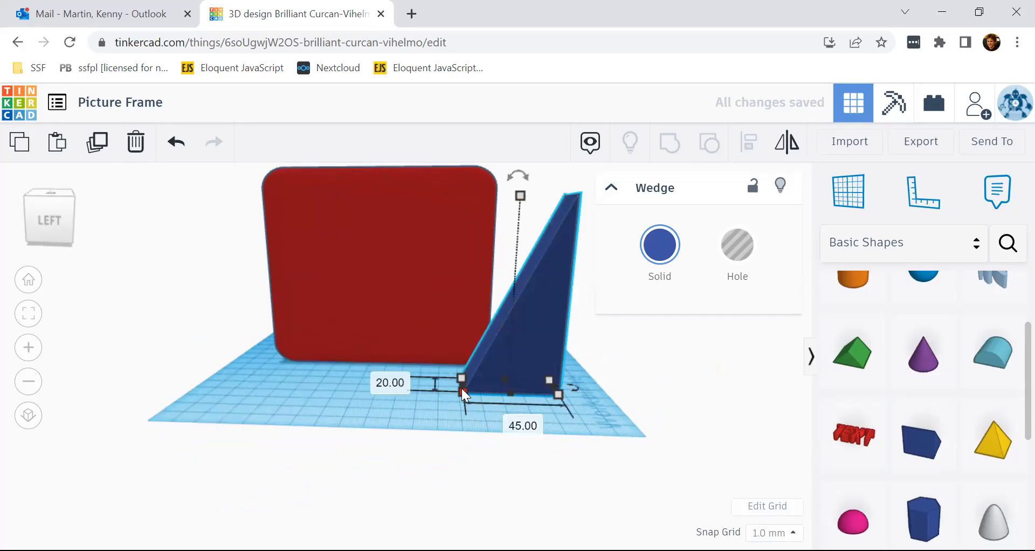
Set the wedge's thickness to 8 mm
click(408, 383)
text(8)
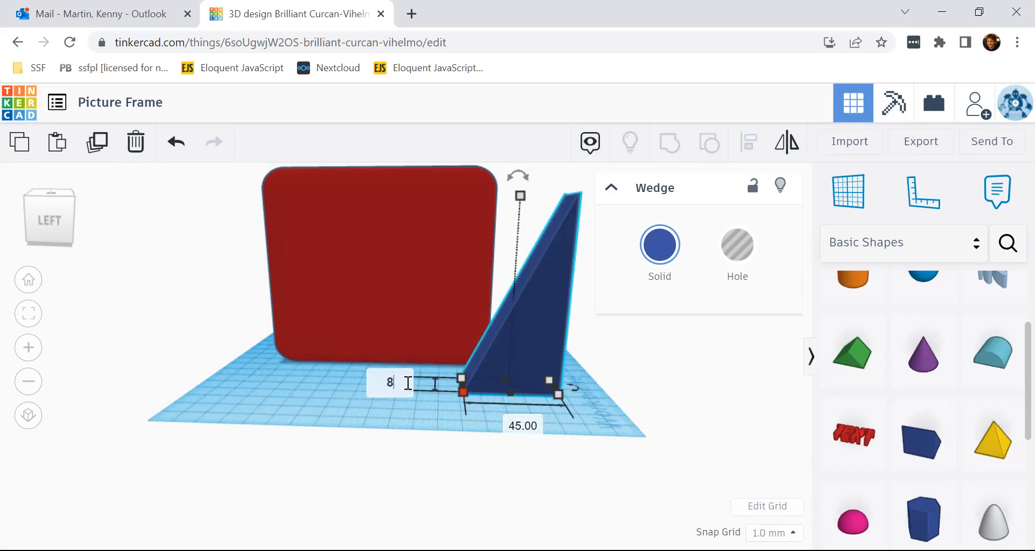
key(Return)
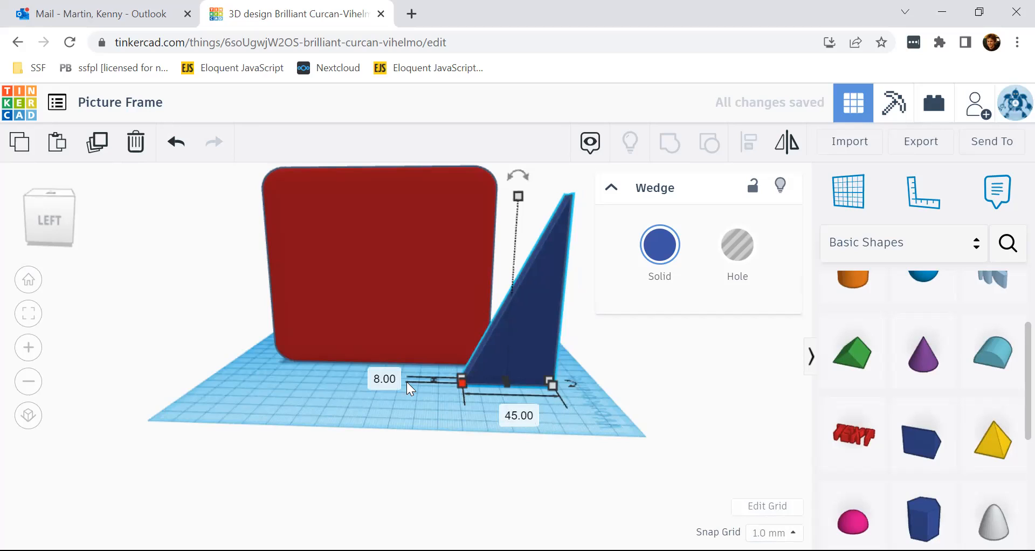
Rotate the wedge by -90 degrees about its vertical axis so its upright edge faces the frame
mouse_move(461, 383)
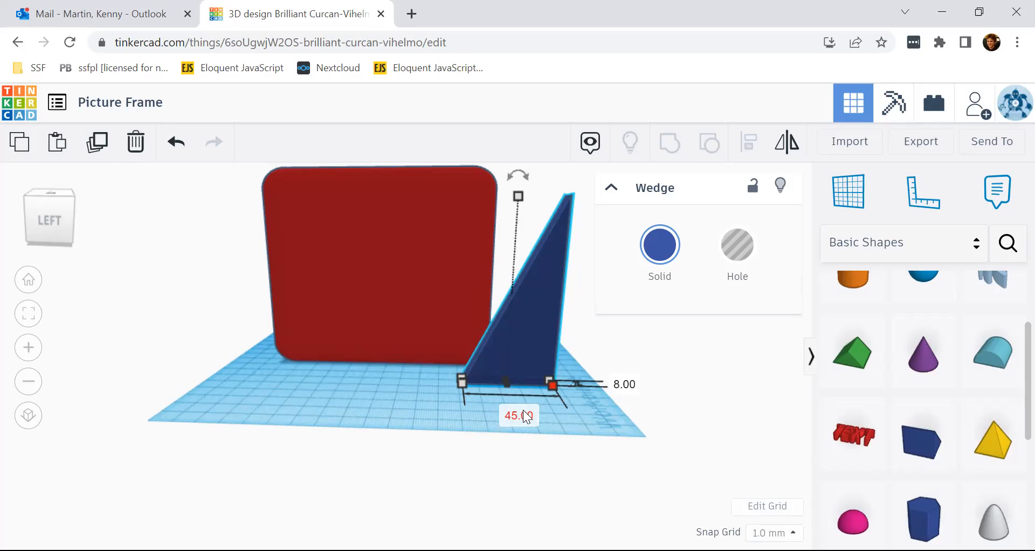
mouse_move(520, 203)
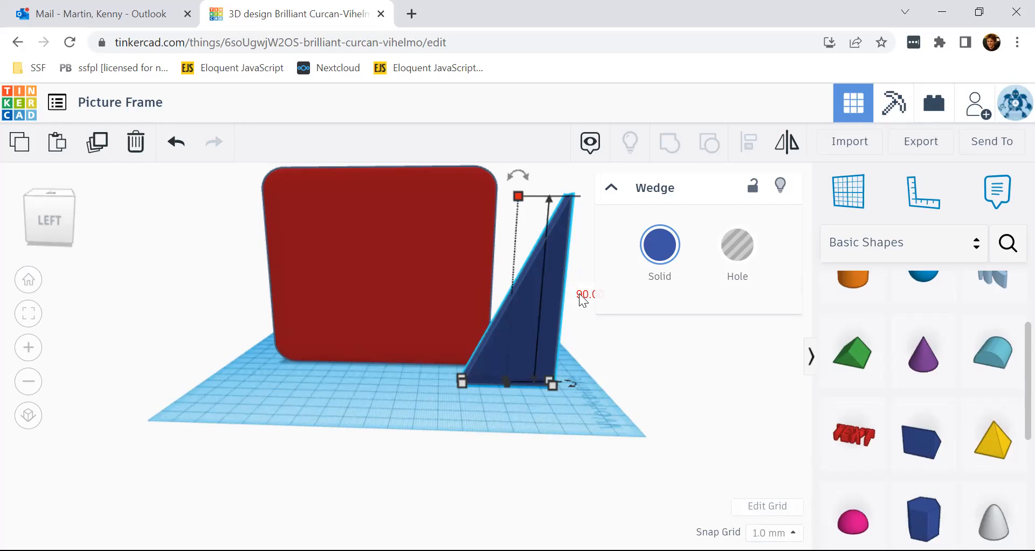
click(359, 402)
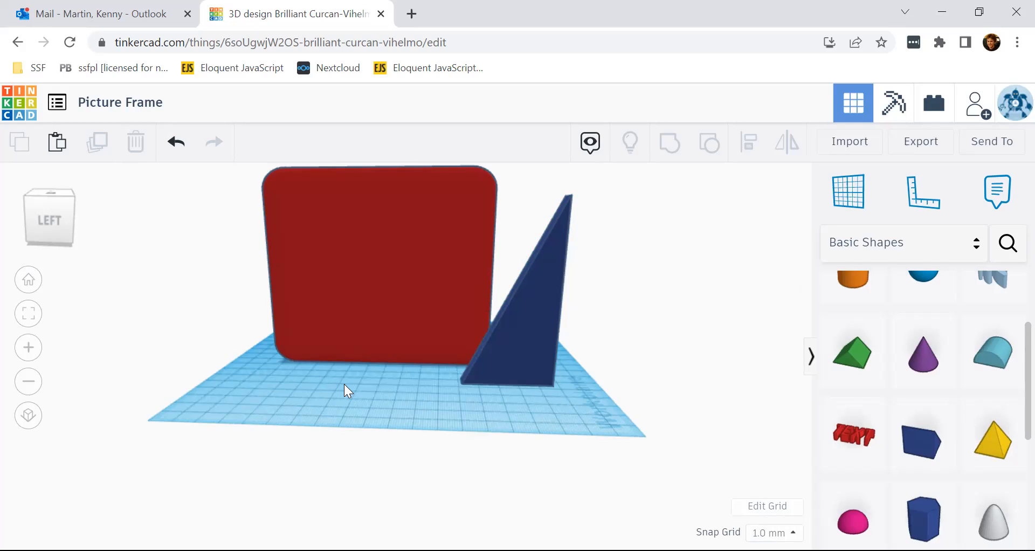
click(550, 329)
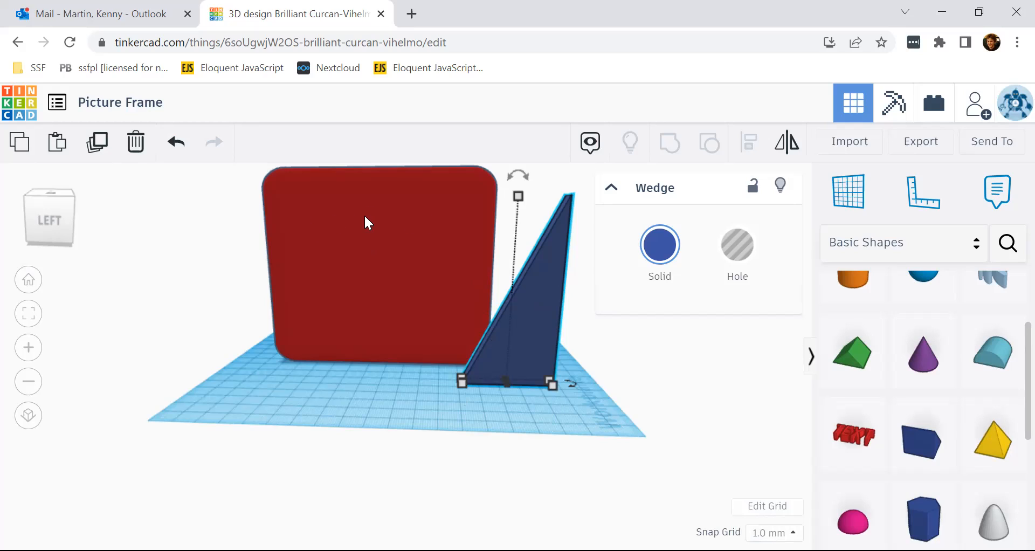
click(576, 384)
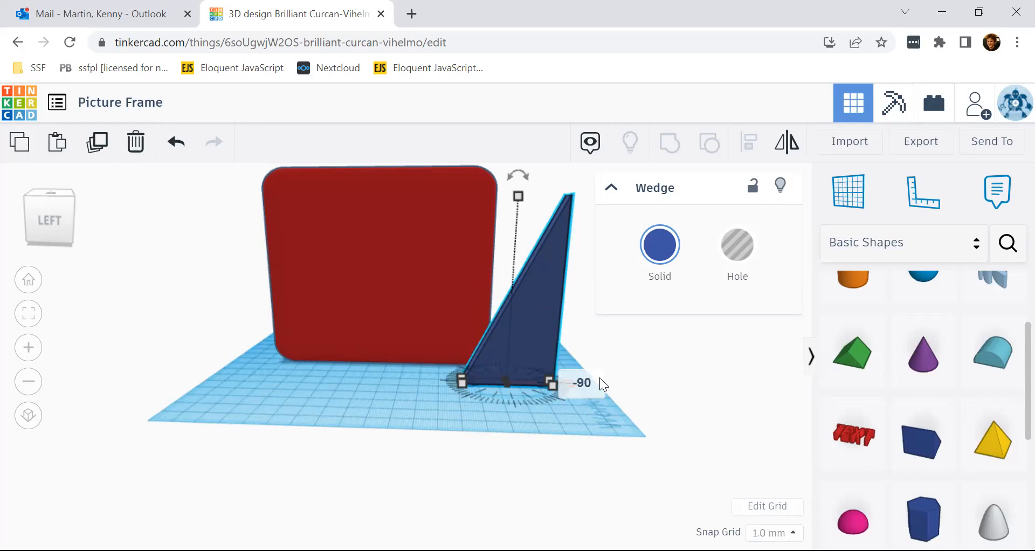
key(Return)
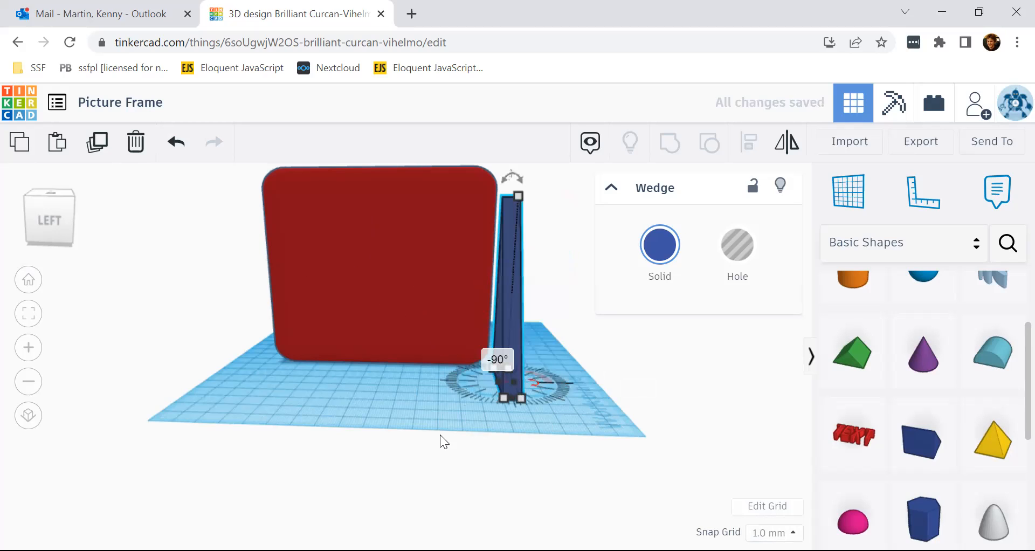
click(400, 417)
Move the rotated wedge across the frame's rear face to near the side edge with the slot opening
right_drag(411, 386, 472, 410)
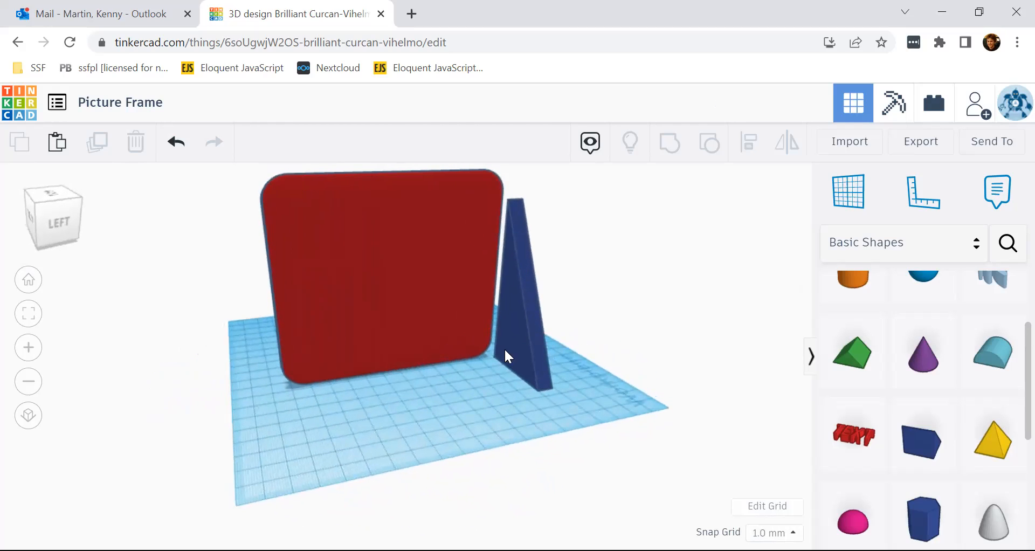
click(530, 321)
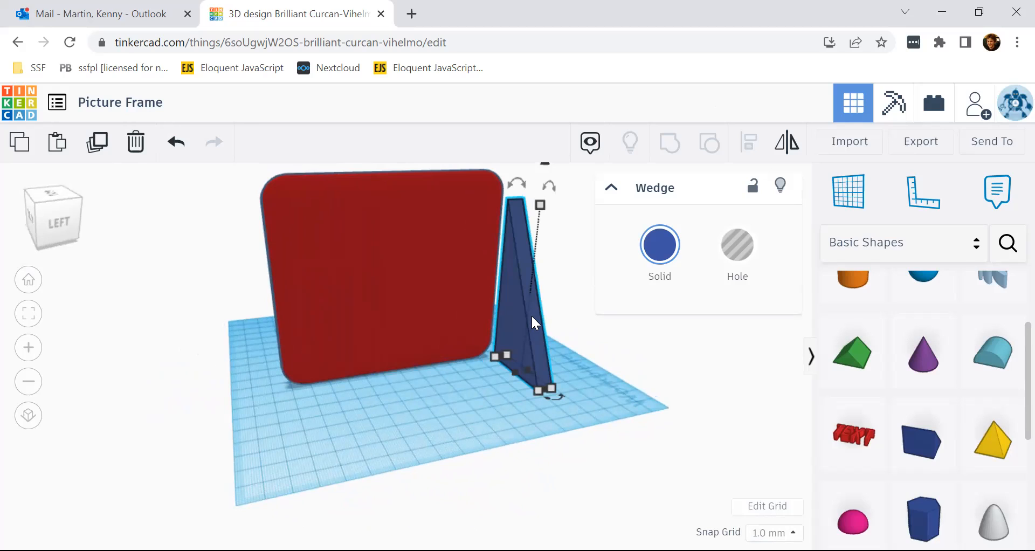
key(Left)
key(Left)
key(Left)
key(Left)
key(Left)
key(Left)
key(Left)
key(Left)
key(Left)
key(Left)
key(Left)
key(Left)
key(Left)
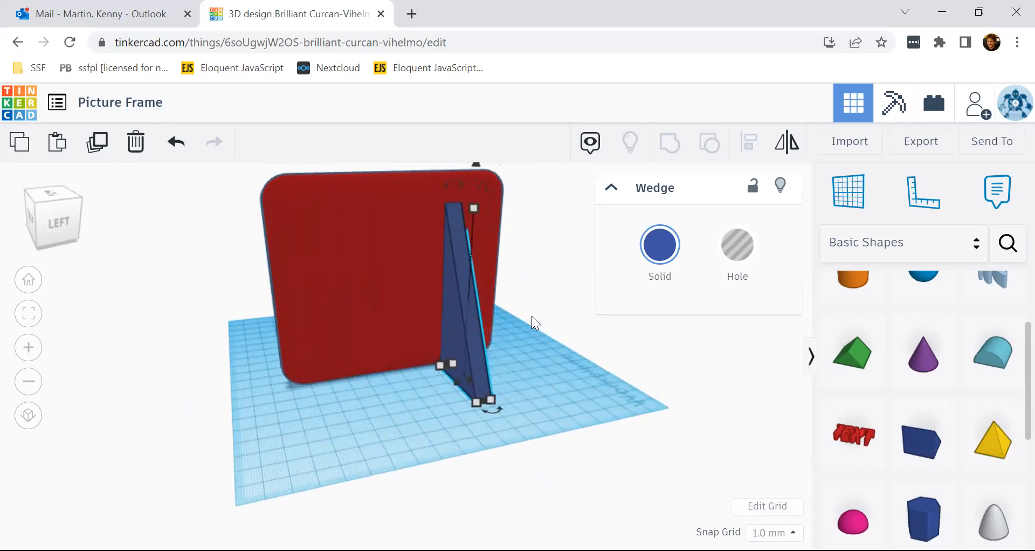
key(Left)
key(Left)
key(Left)
key(Left)
key(Left)
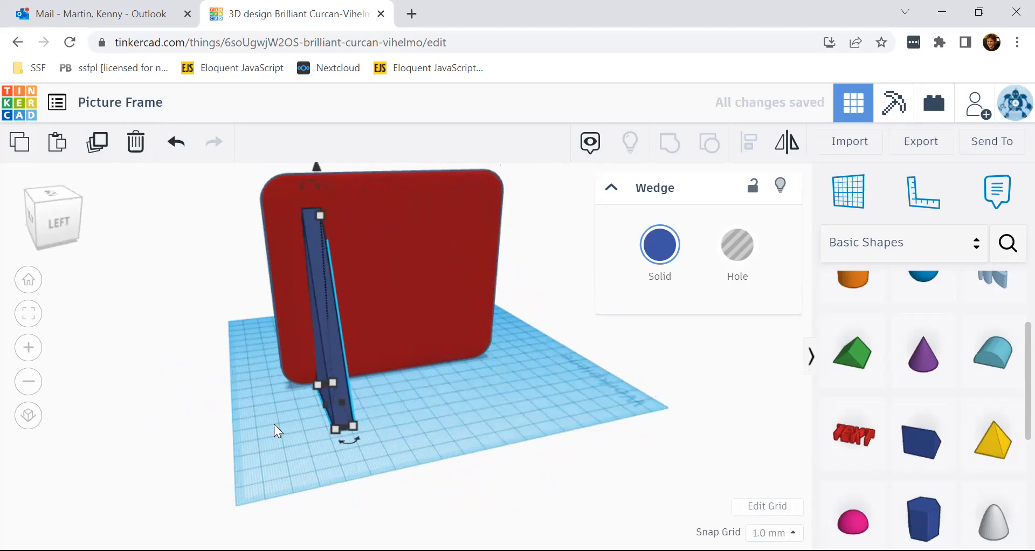
Nudge the wedge one grid step toward the frame so it meets the rear face
right_drag(376, 422, 455, 406)
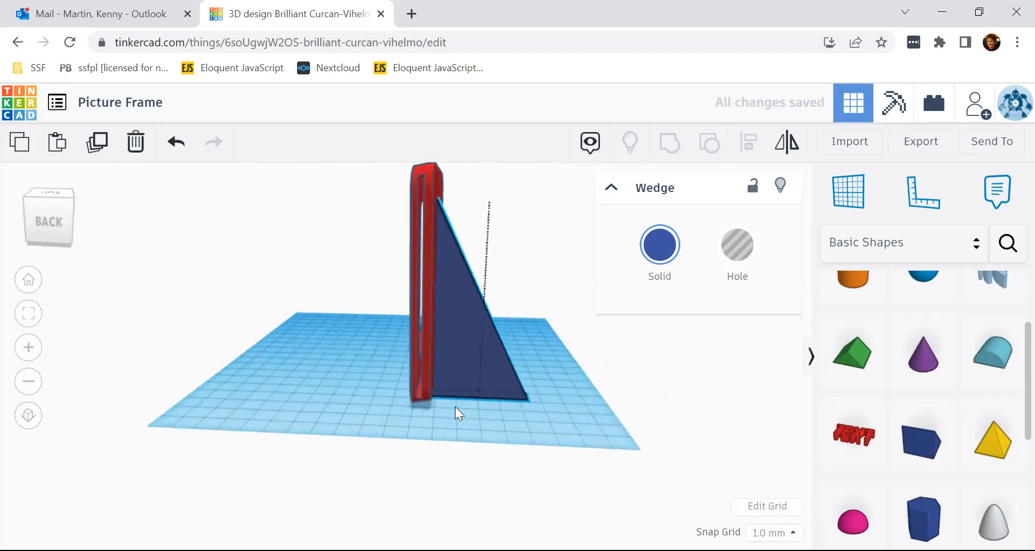
scroll(449, 354, up, 5)
scroll(449, 354, up, 5)
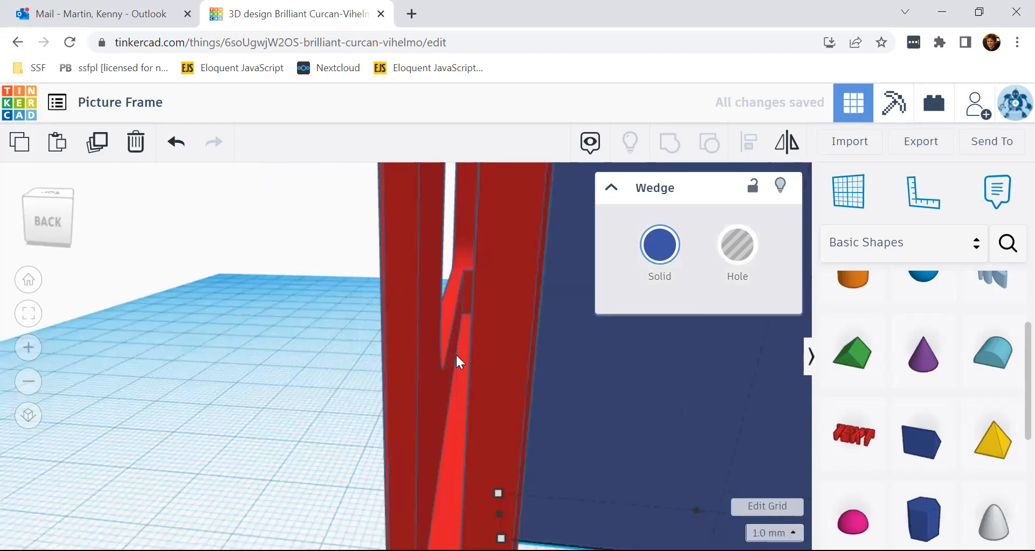
scroll(455, 353, down, 3)
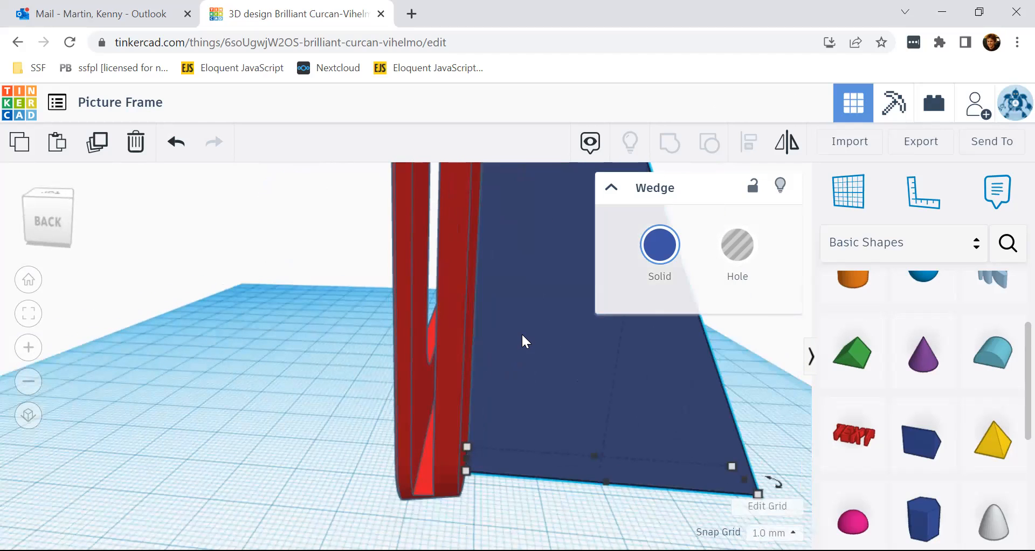
key(Left)
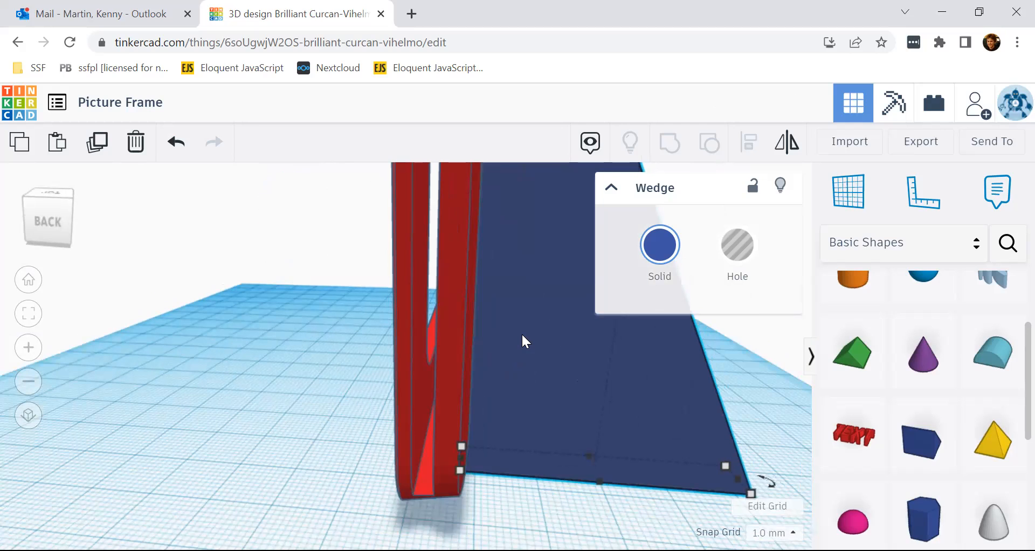
scroll(556, 484, down, 5)
right_drag(508, 507, 458, 547)
right_drag(539, 515, 370, 451)
click(370, 450)
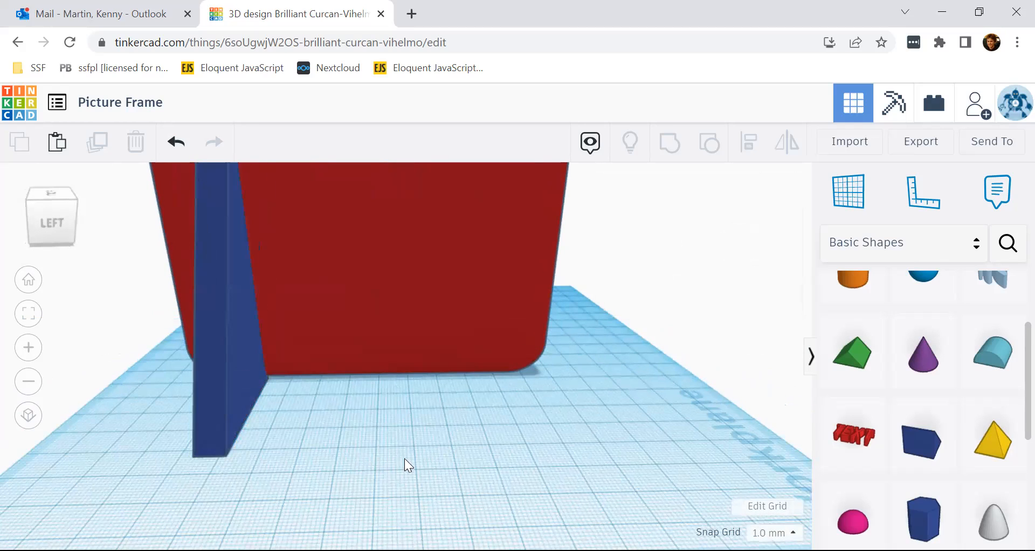
Set a temporary workplane on the frame's rear face and place a second solid wedge on it
click(852, 192)
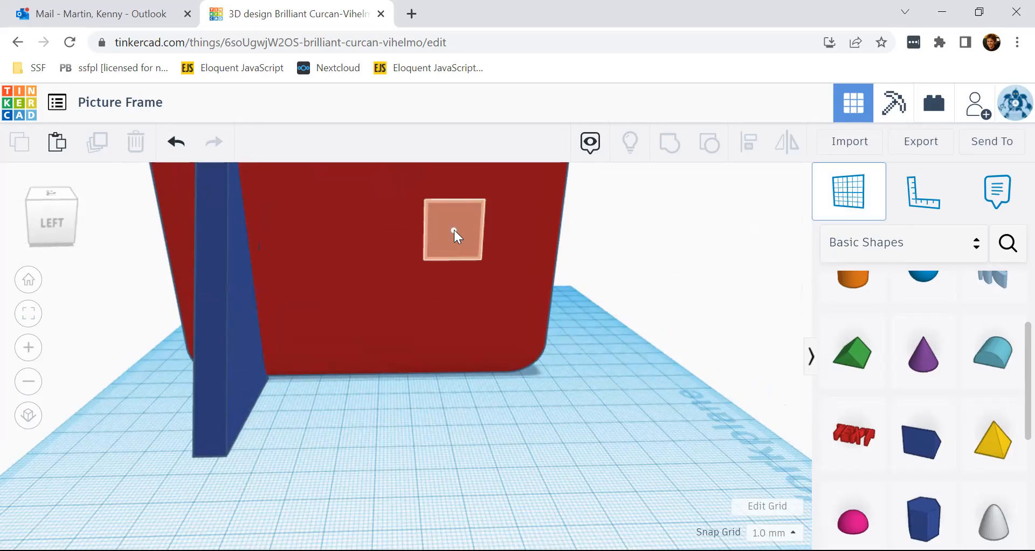
scroll(403, 309, down, 5)
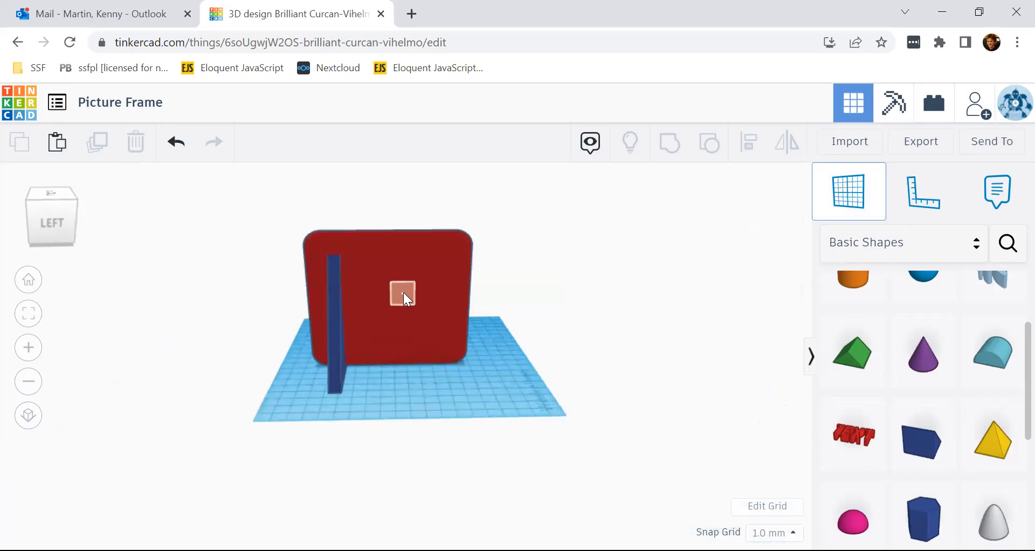
click(403, 293)
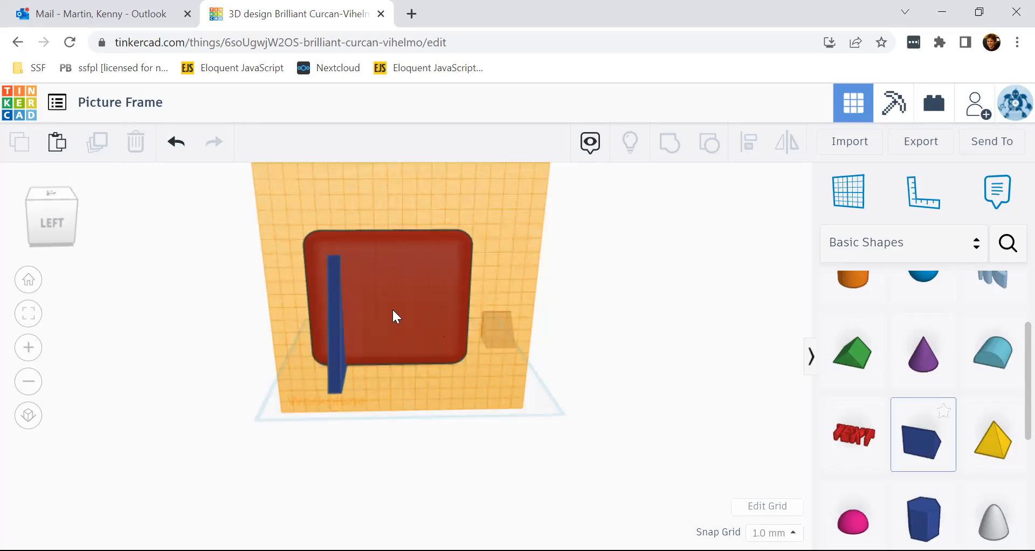
click(467, 365)
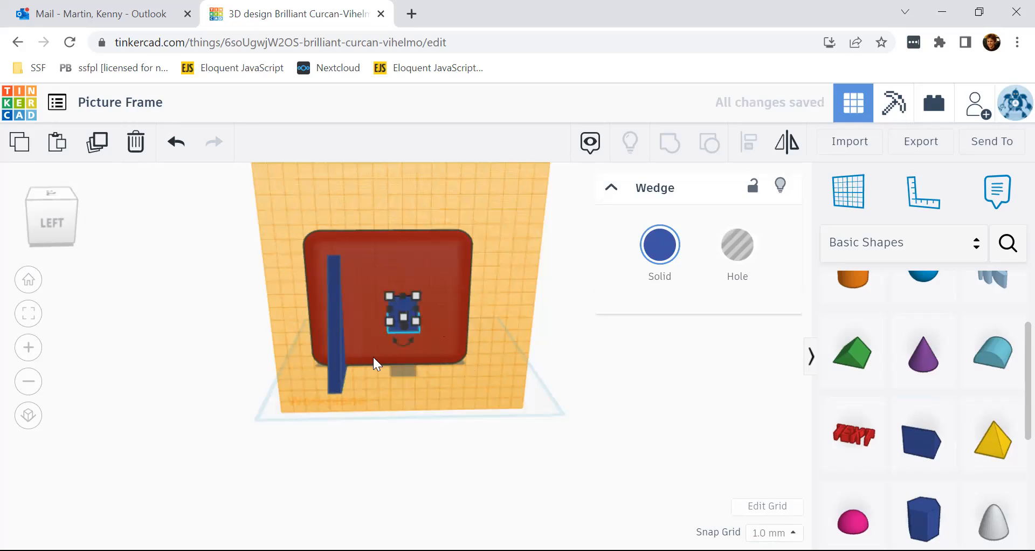
click(367, 341)
click(514, 319)
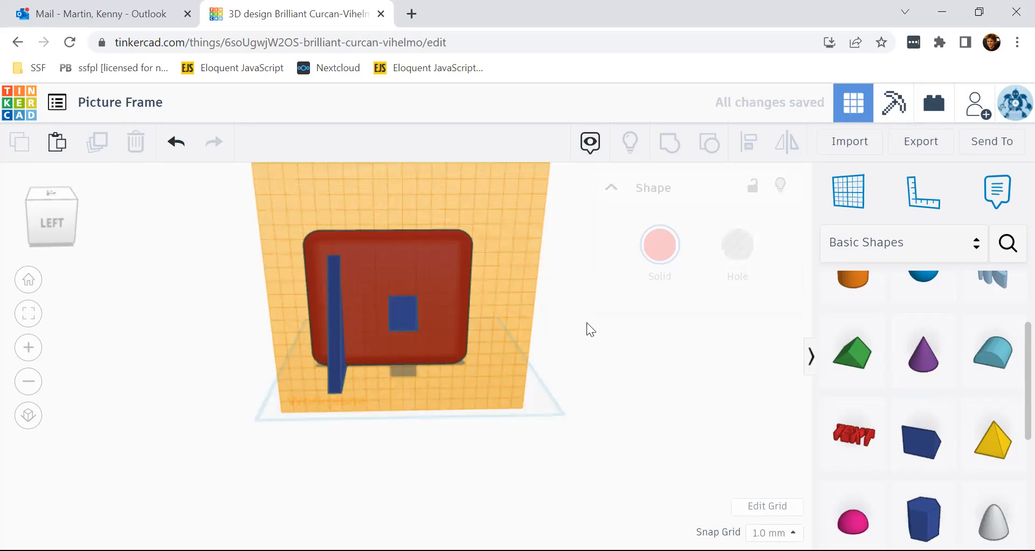
Try a 90 mm length for the second wedge along the frame's rear face, and undo it
right_drag(586, 323, 516, 317)
scroll(445, 294, up, 3)
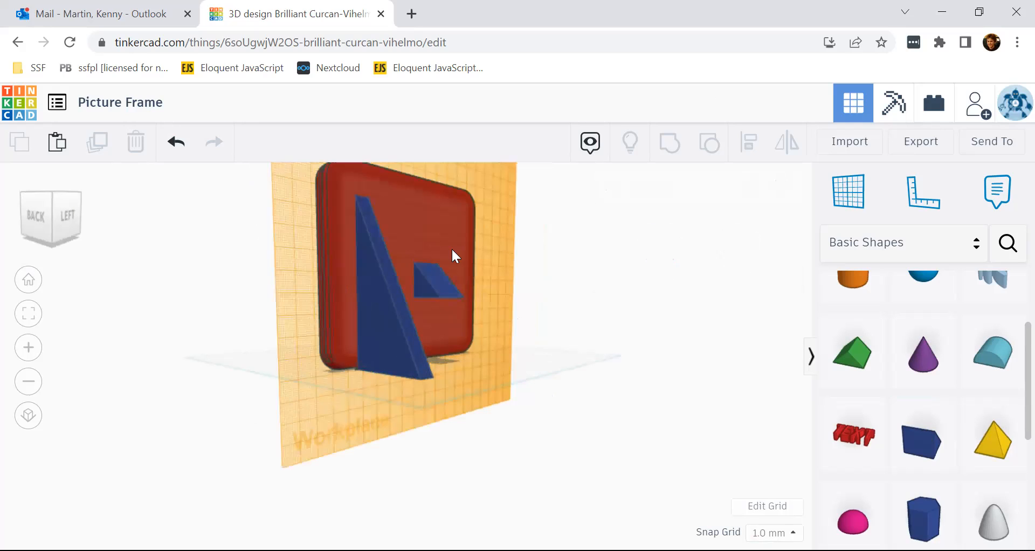
scroll(448, 237, up, 3)
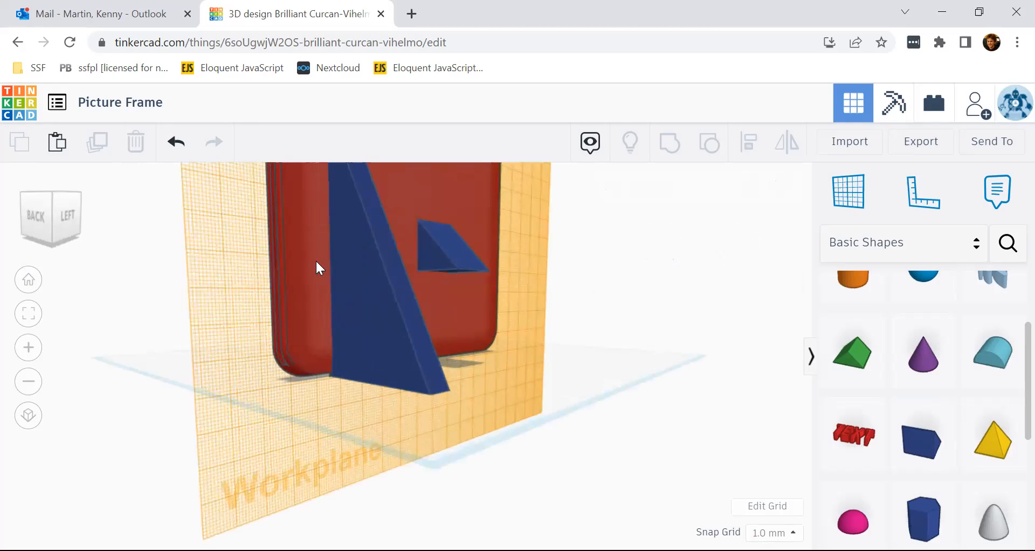
scroll(306, 205, down, 1)
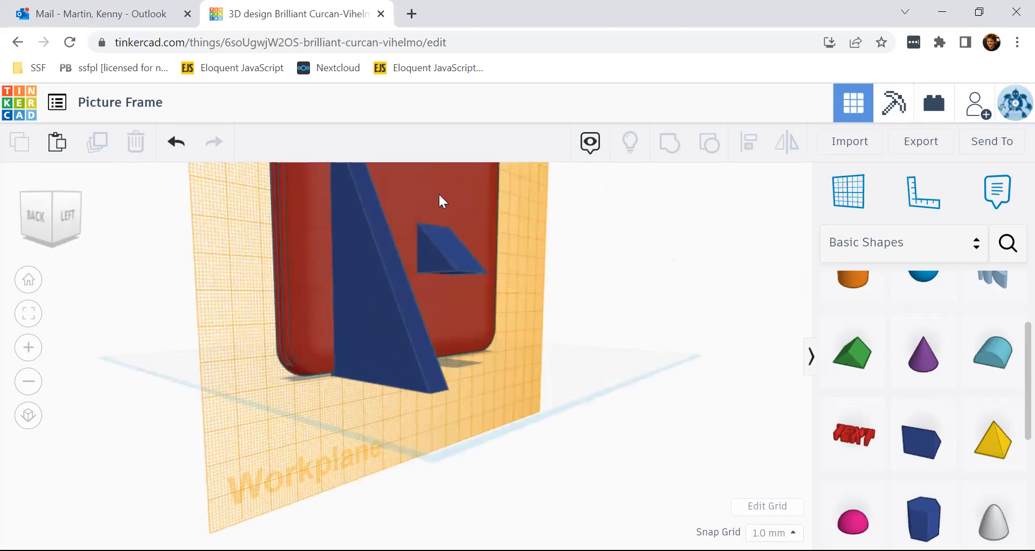
right_drag(439, 208, 479, 317)
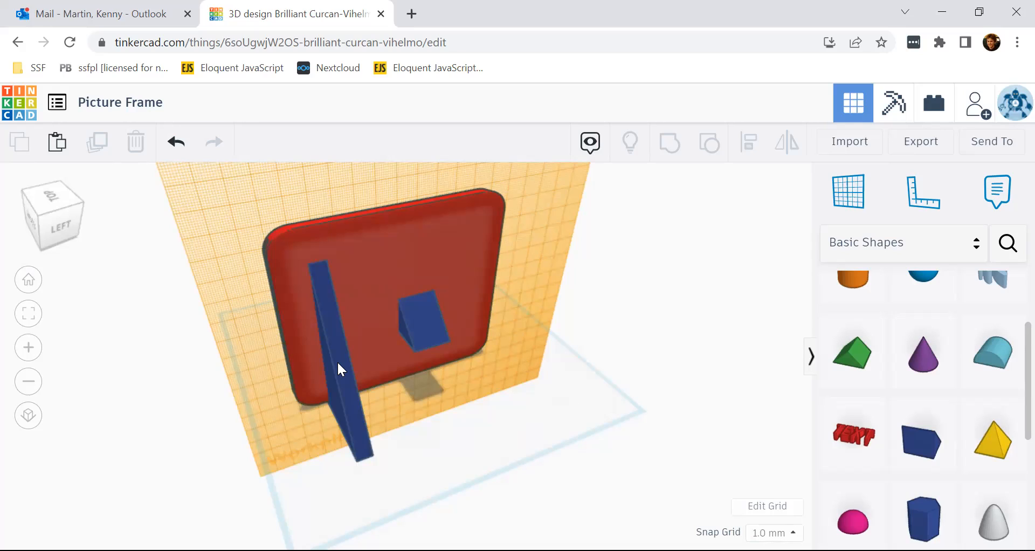
click(429, 320)
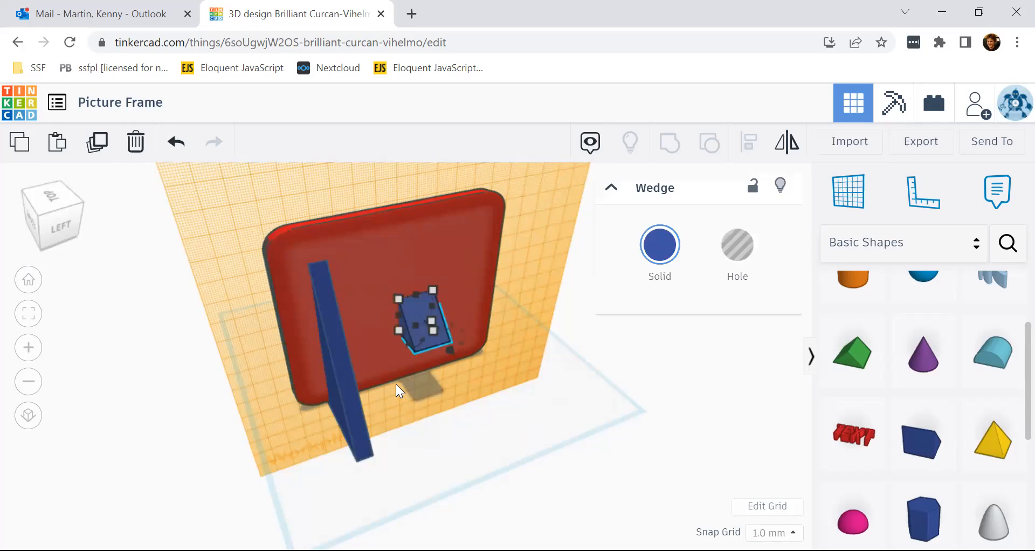
right_drag(438, 280, 442, 313)
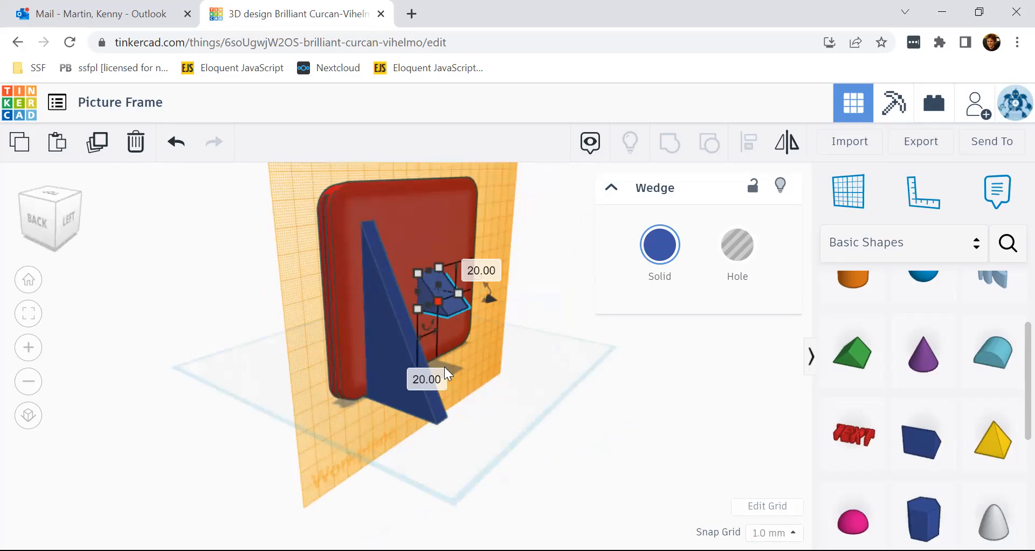
click(432, 375)
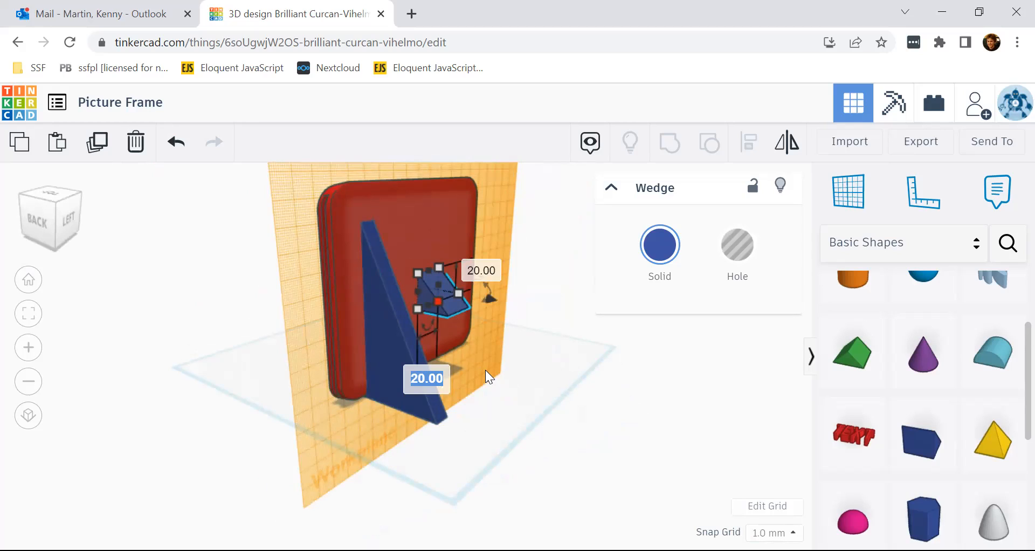
text(90)
key(Return)
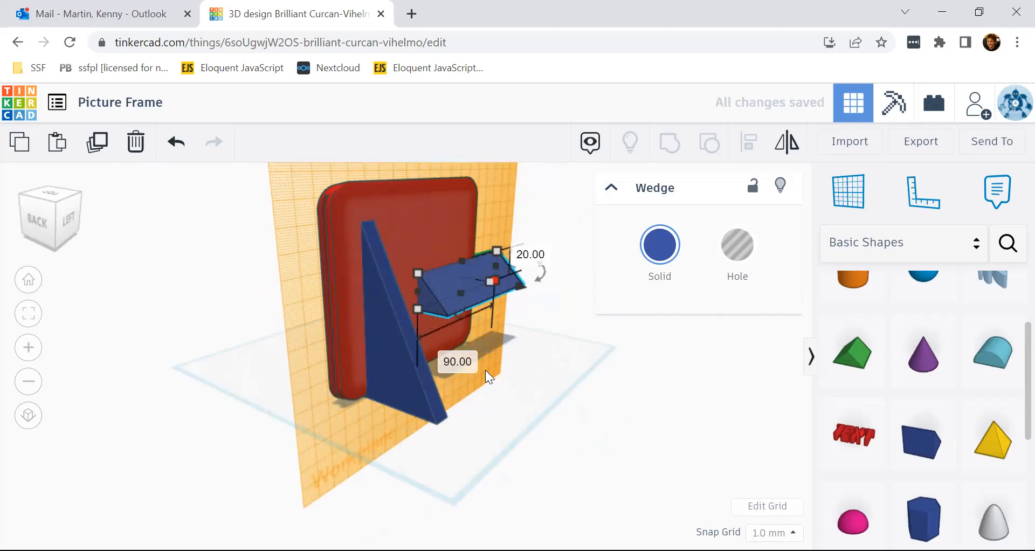
click(174, 151)
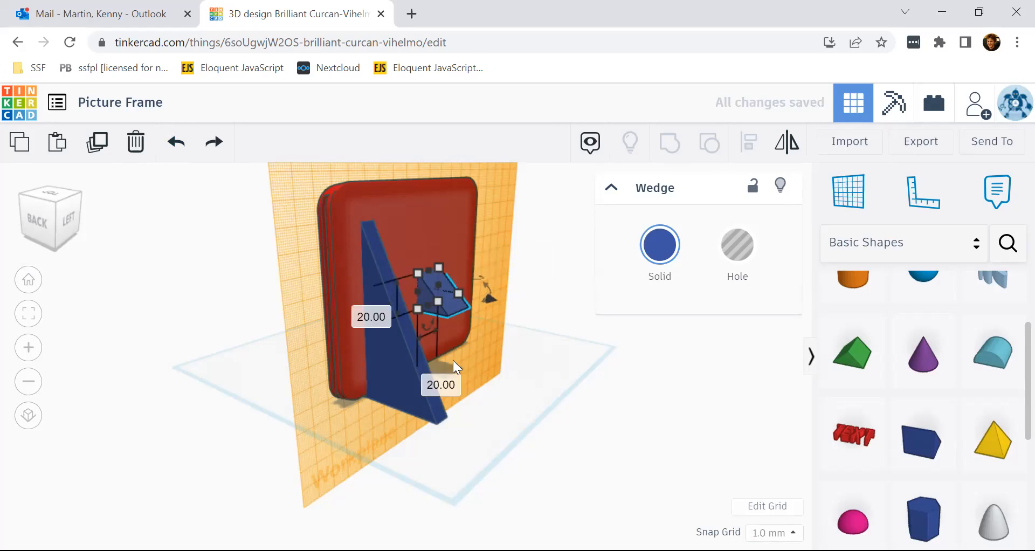
Set the second wedge's extent outward from the frame's rear face to 90 mm
click(456, 381)
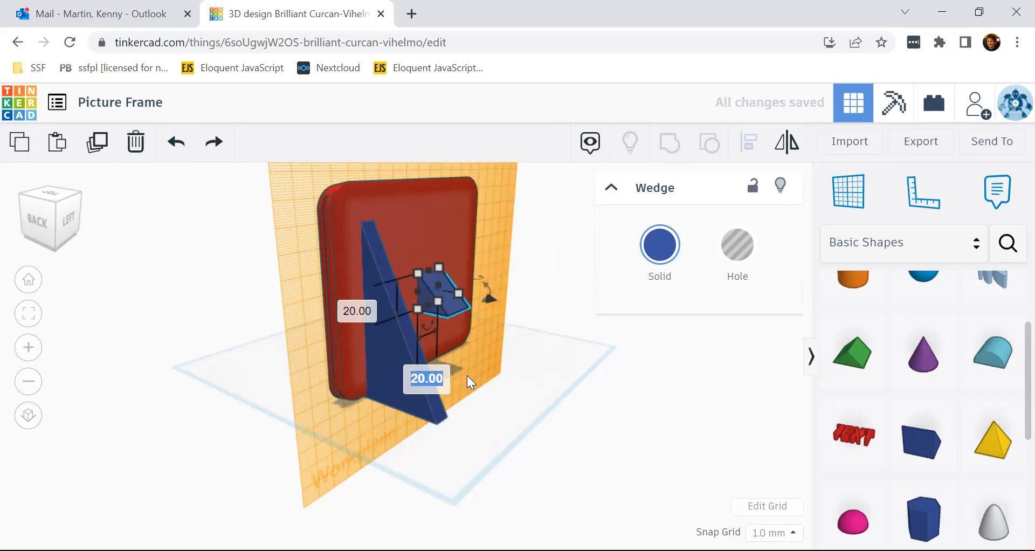
click(456, 294)
click(412, 380)
text(90)
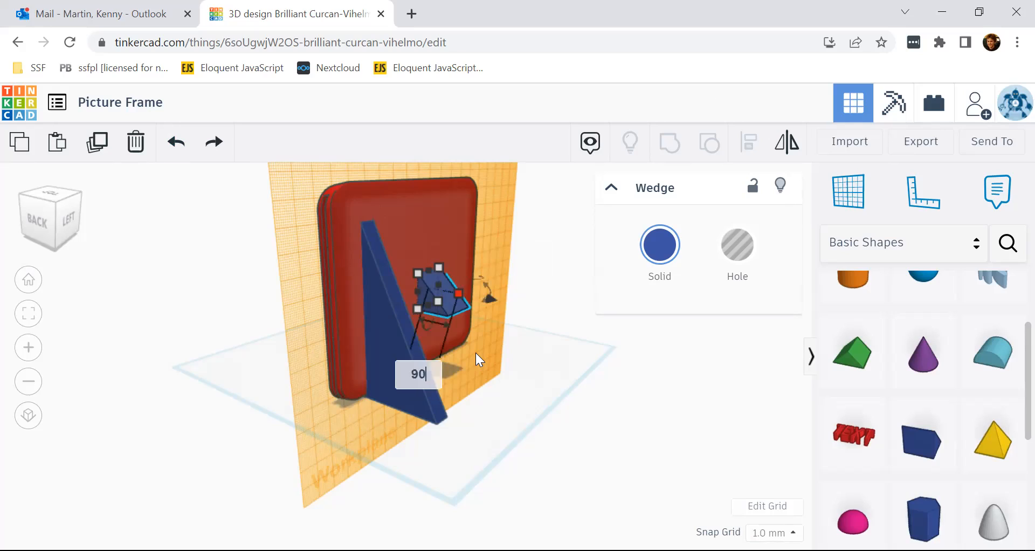
key(Return)
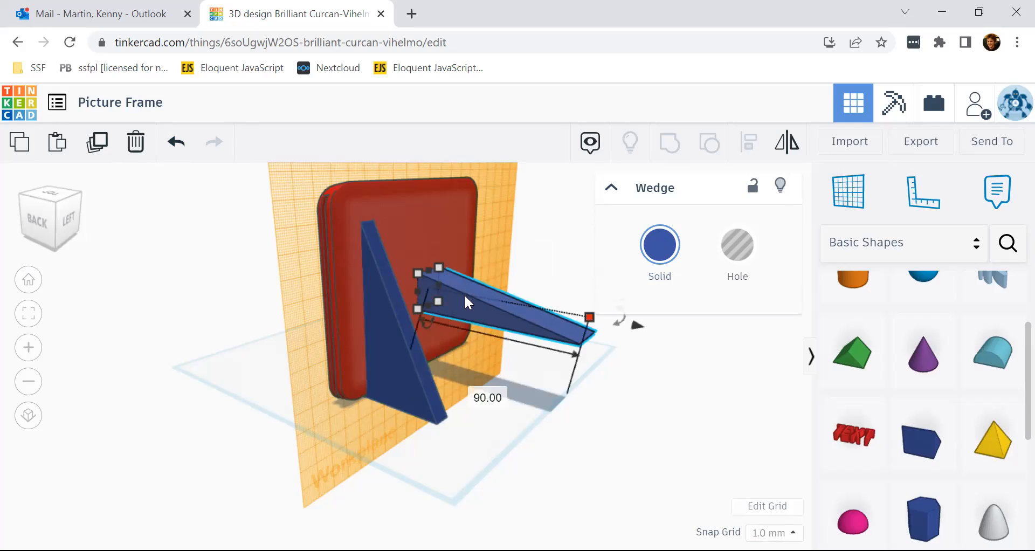
Delete the second wedge and return the workplane to the default base plane
key(Delete)
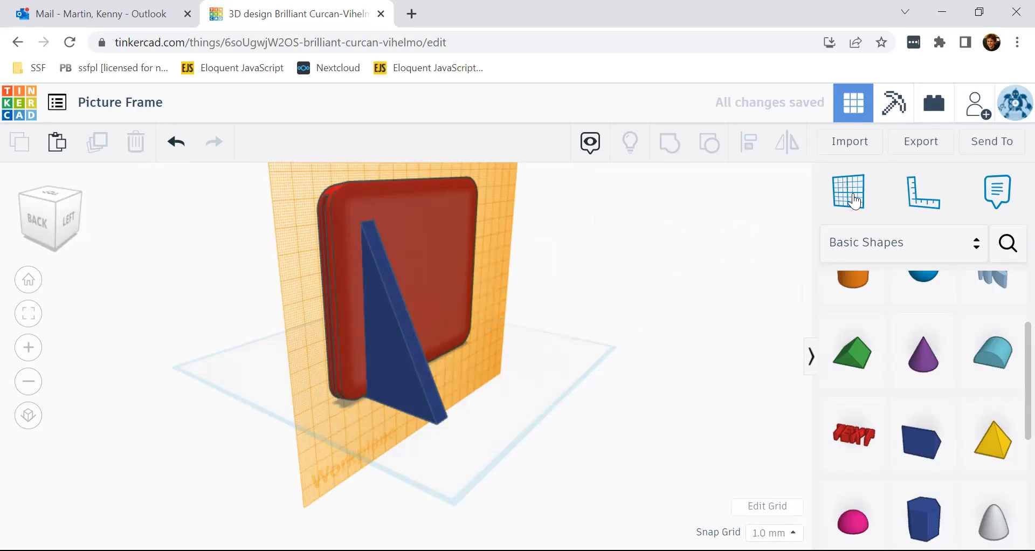
key(w)
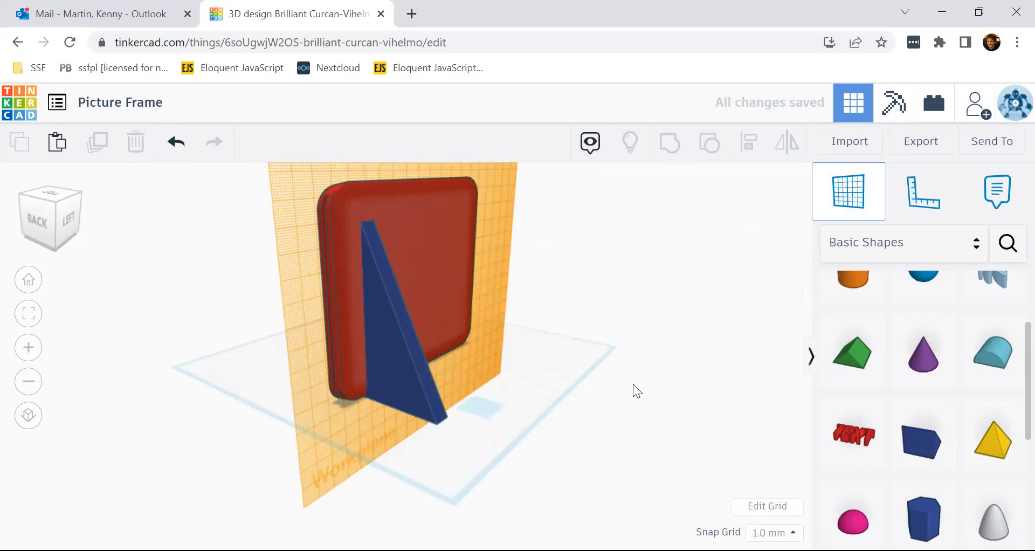
click(784, 326)
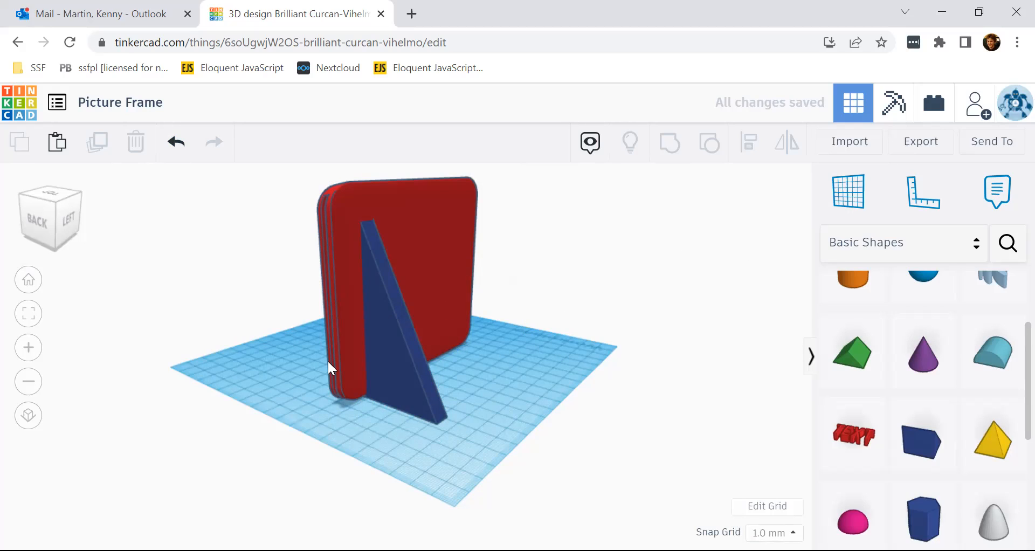
Duplicate the support wedge and move the copy along the frame's rear face to near the opposite side edge
click(400, 312)
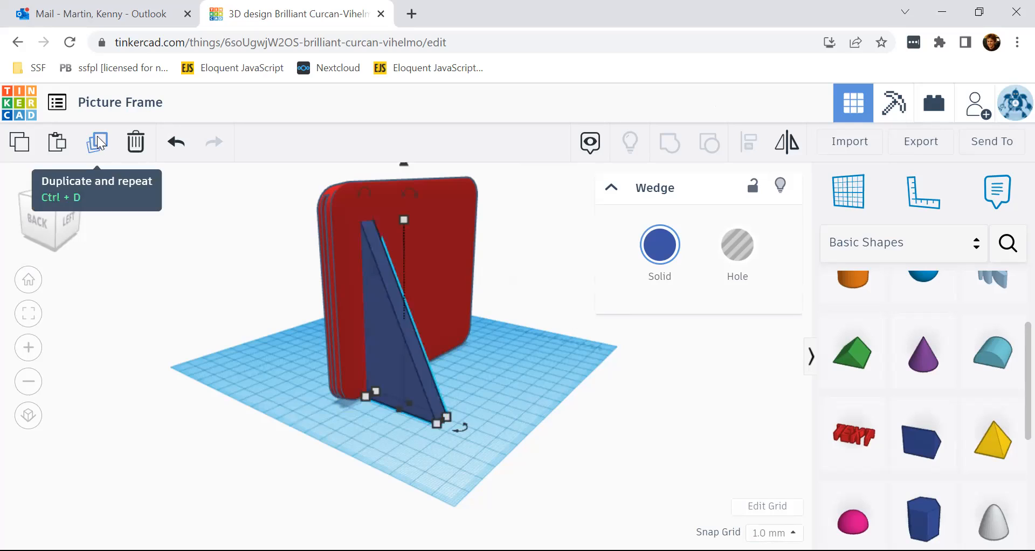
click(98, 144)
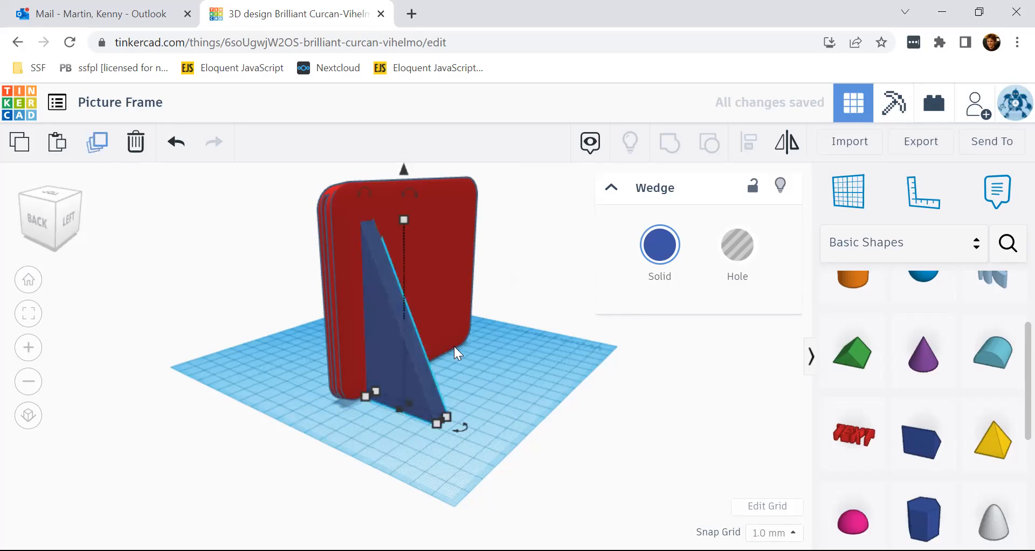
right_drag(413, 374, 346, 381)
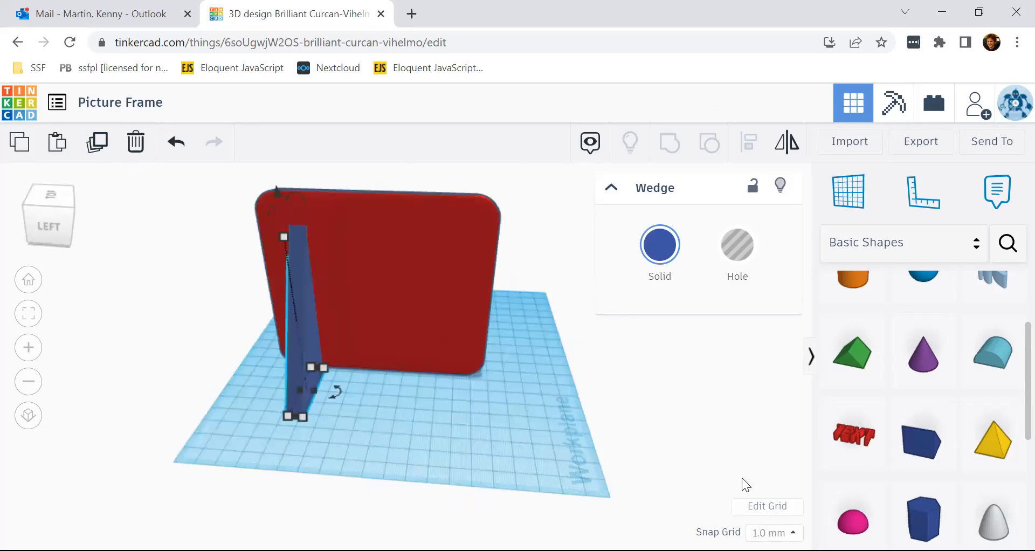
key(Right)
key(Right)
key(Right)
key(Right)
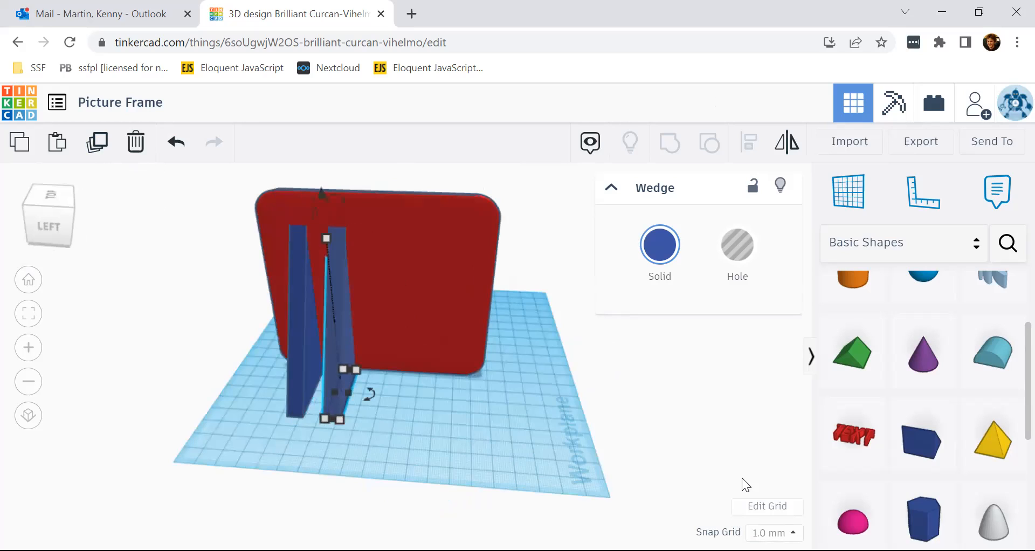
key(Right)
key(Right)
key(Right)
key(Right)
key(Right)
key(Right)
key(Right)
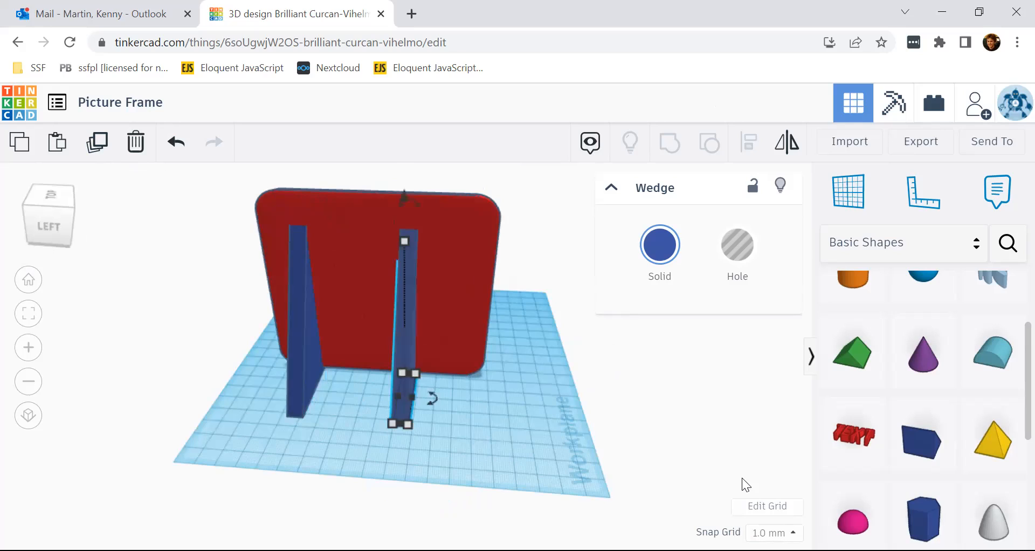
key(Right)
key(Right)
key(Right)
key(Right)
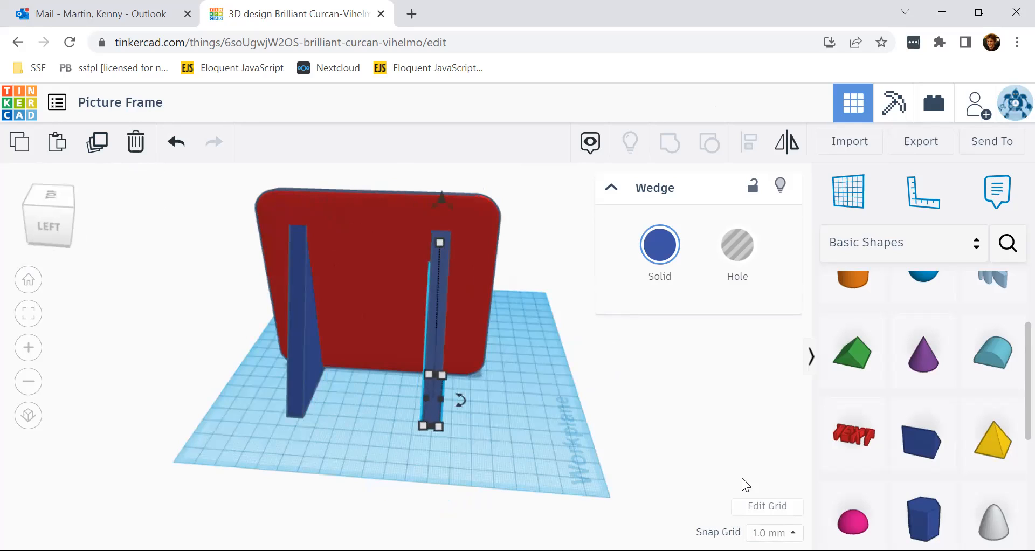
key(Right)
key(Right)
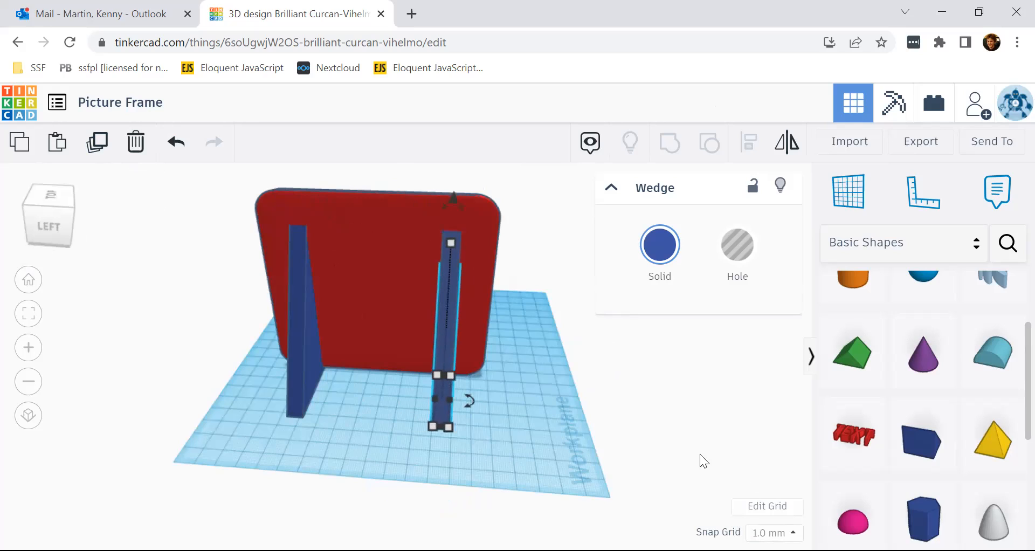
click(463, 434)
Select the picture frame together with both support wedges and group them into one solid
right_drag(327, 434, 343, 417)
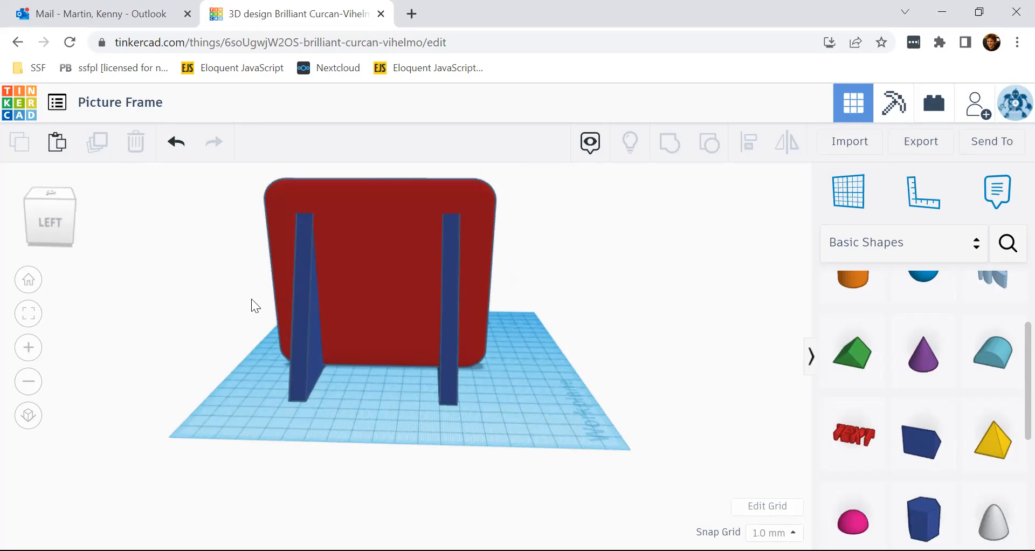
drag(225, 199, 527, 416)
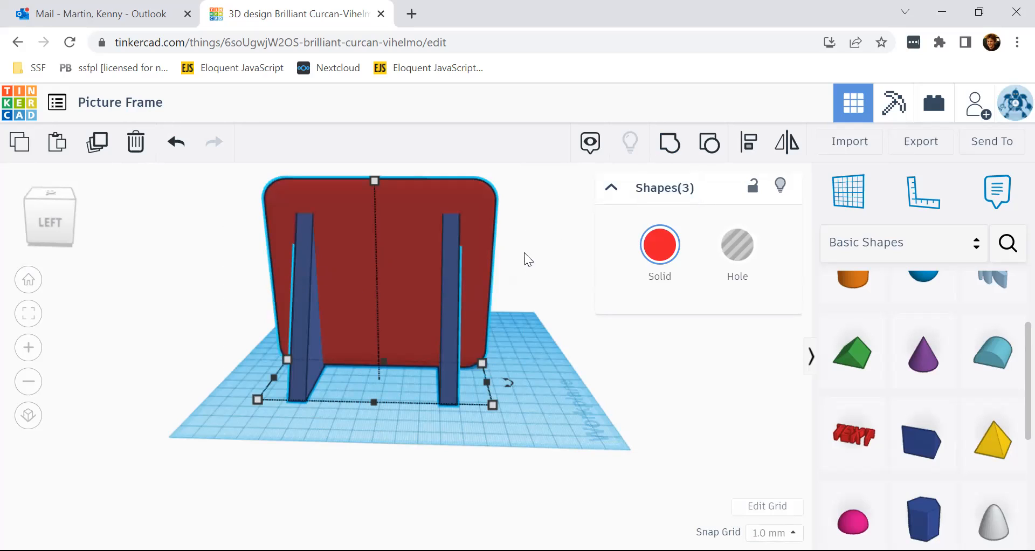
click(669, 143)
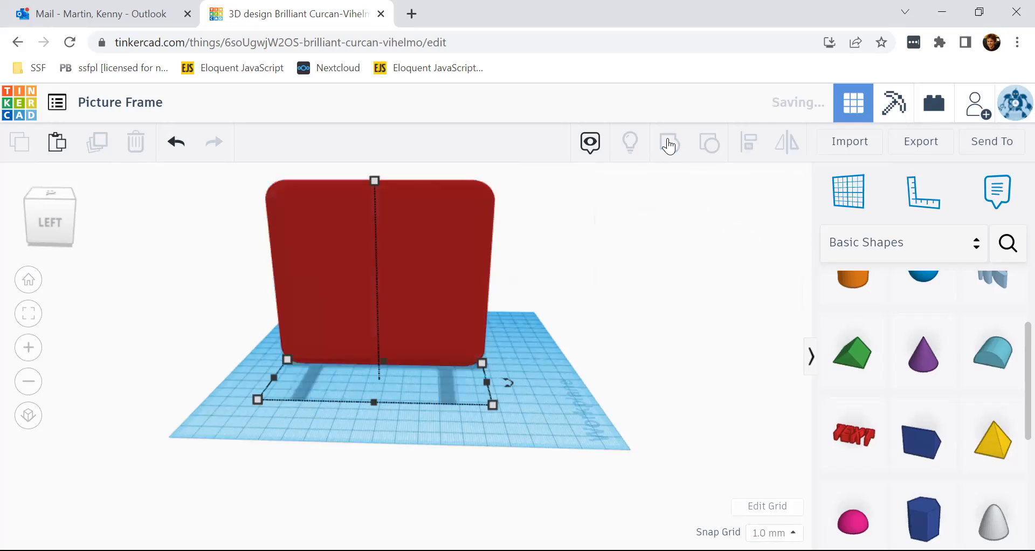
click(378, 422)
Rotate the grouped frame by 20° about the horizontal axis along its width, leaning its top forward
right_drag(365, 430, 406, 443)
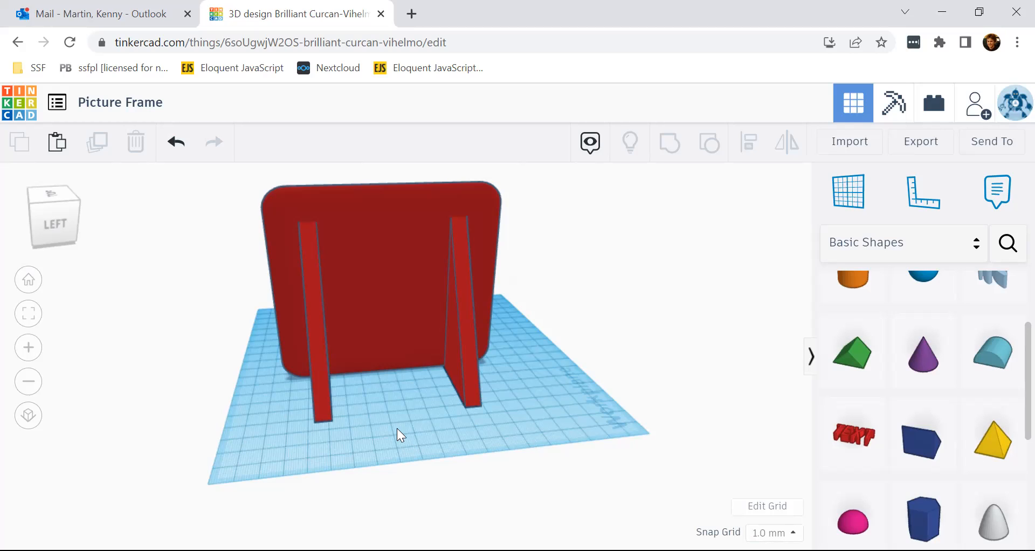
right_drag(377, 414, 495, 275)
click(479, 254)
right_drag(346, 411, 291, 417)
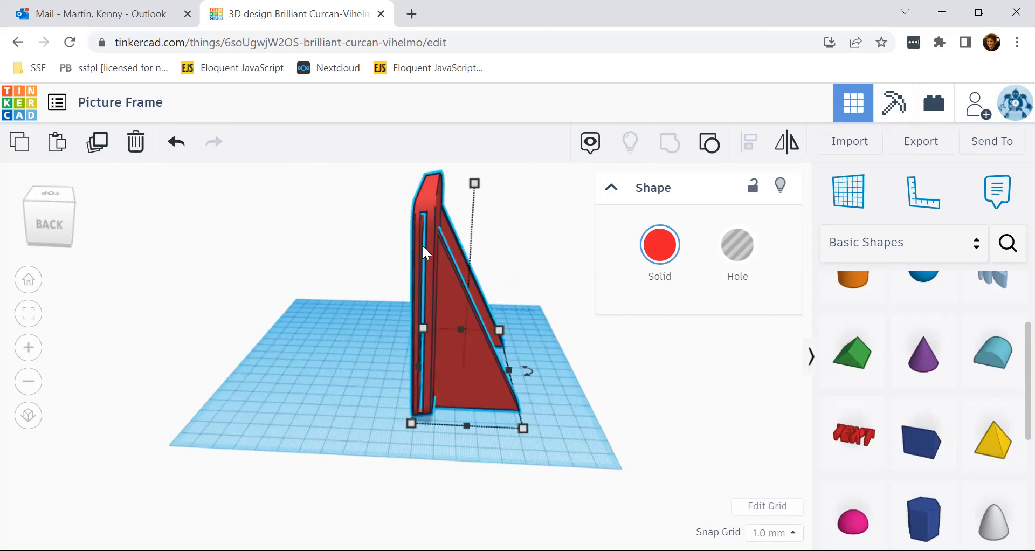
right_drag(369, 299, 411, 302)
right_drag(364, 367, 361, 344)
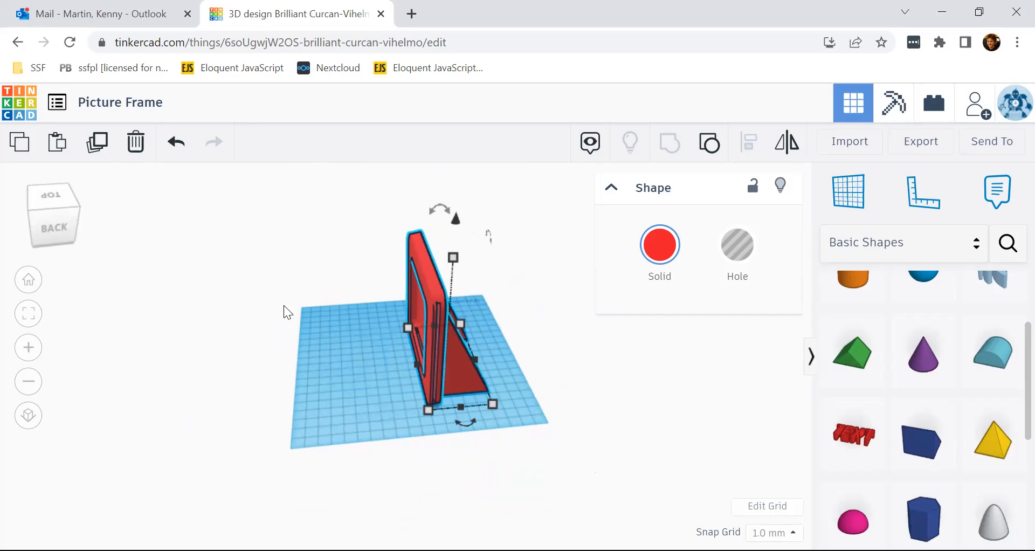
mouse_move(437, 213)
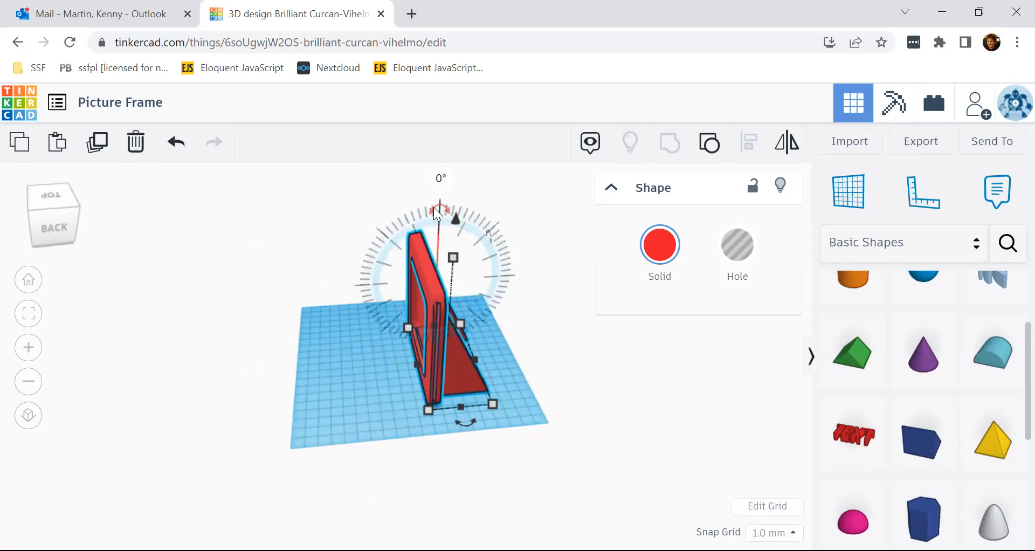
click(441, 177)
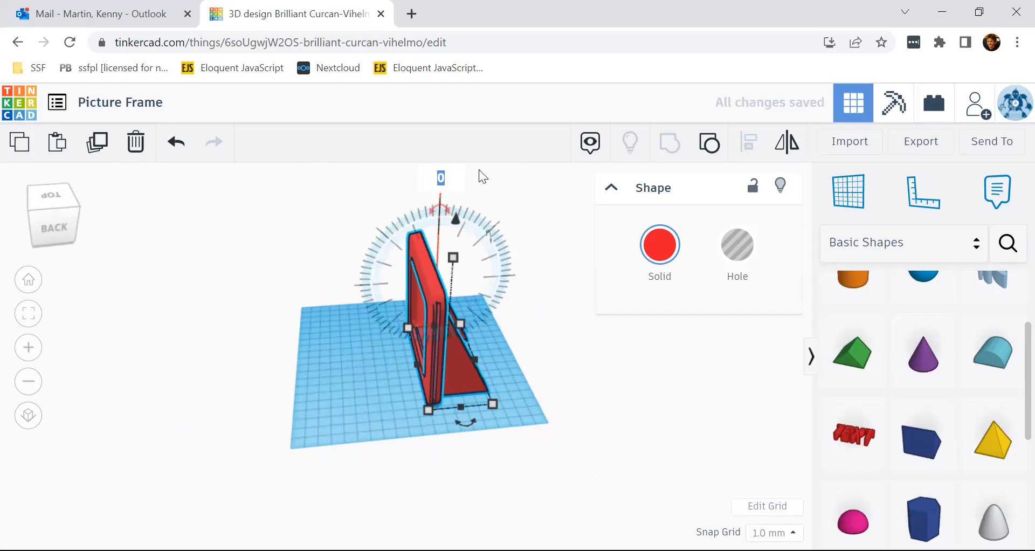
text(20)
key(Return)
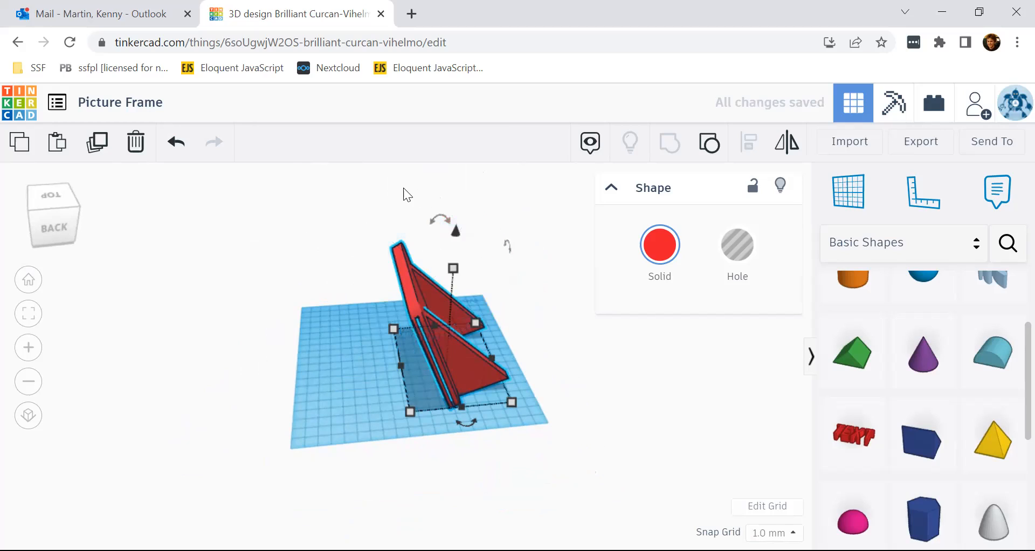
Rotate the forward-leaning frame by -40° about the same horizontal axis so it leans back toward its supports
click(442, 217)
click(442, 173)
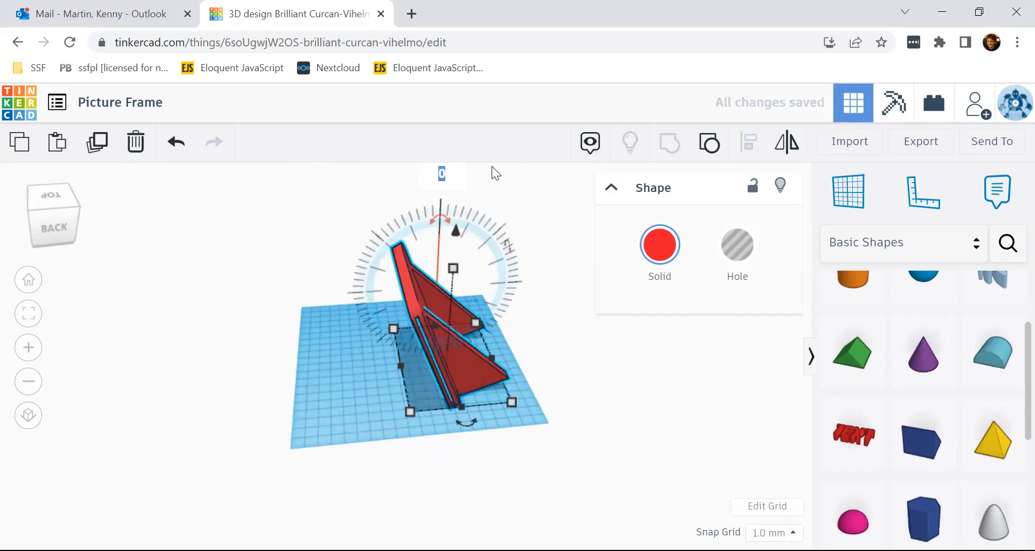
text(-20)
key(Return)
click(483, 183)
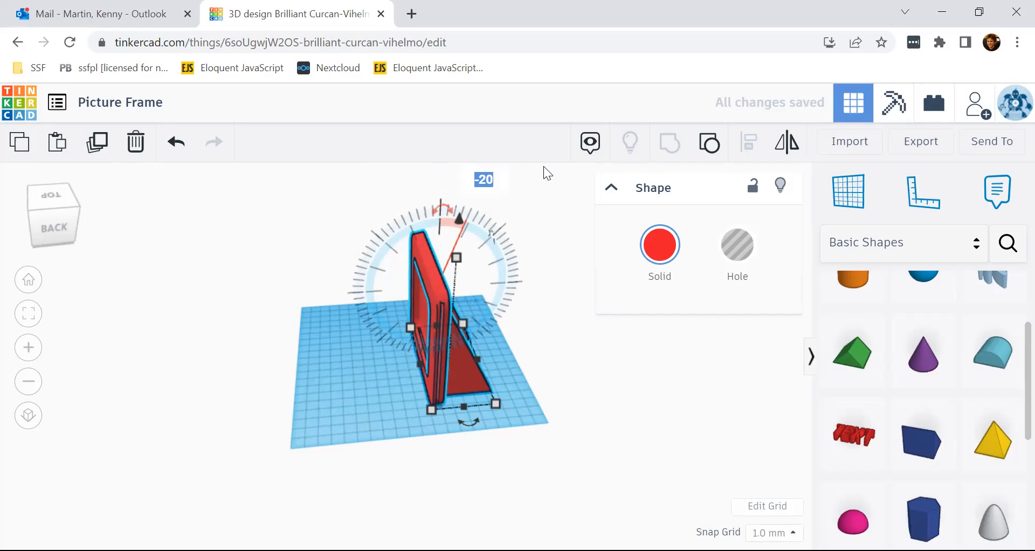
text(-40)
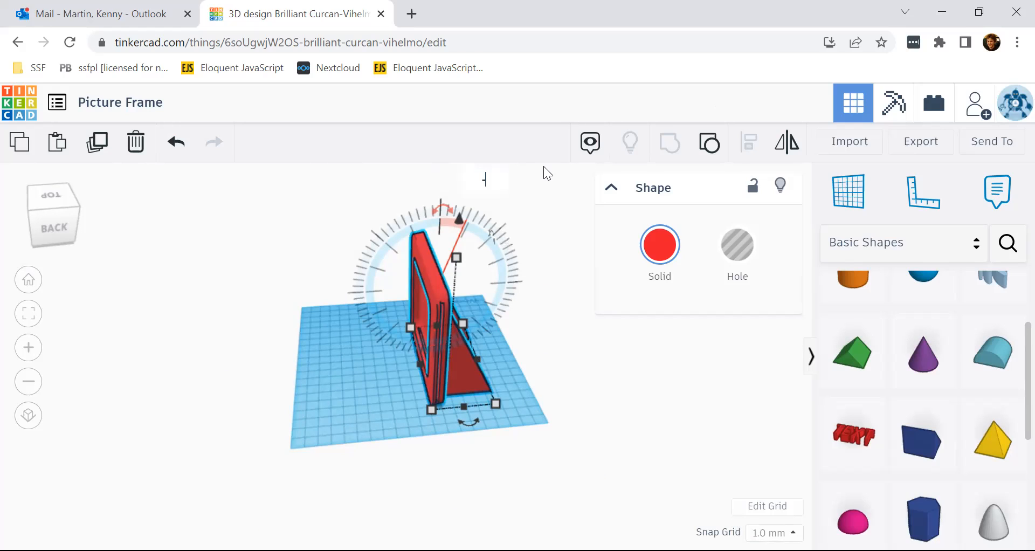
key(Return)
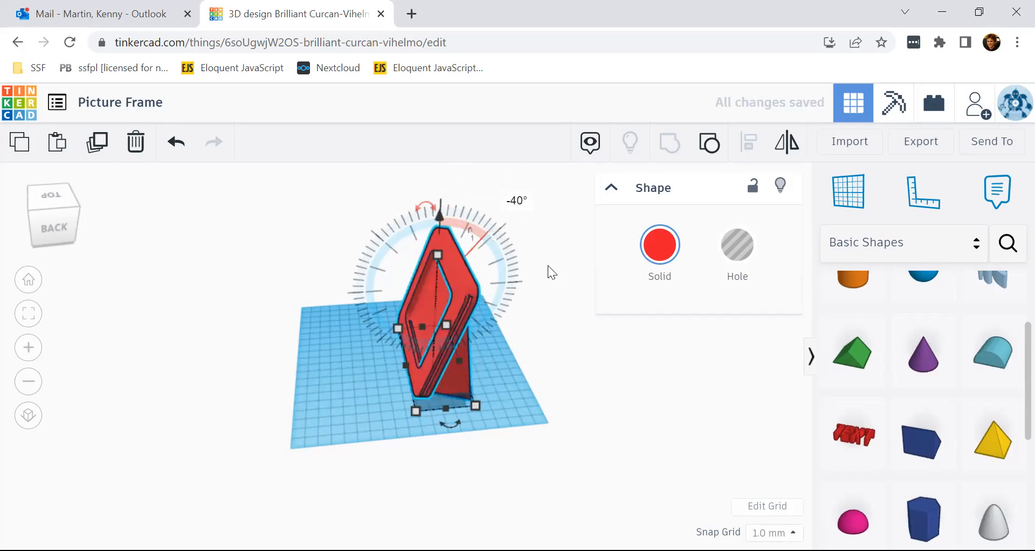
click(532, 398)
Lower the tilted frame until its lowest point is about 15 mm below the workplane
right_drag(541, 402, 398, 419)
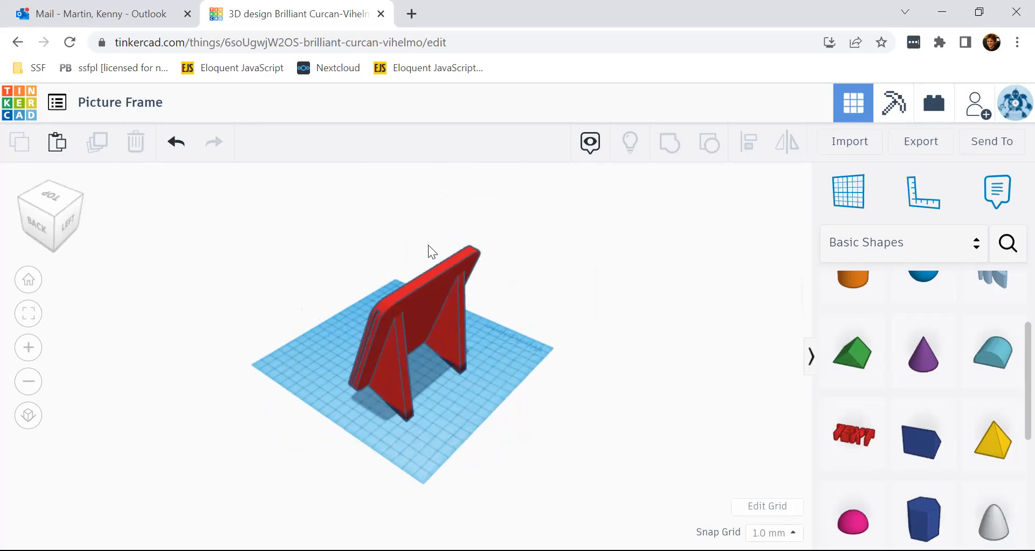
click(436, 280)
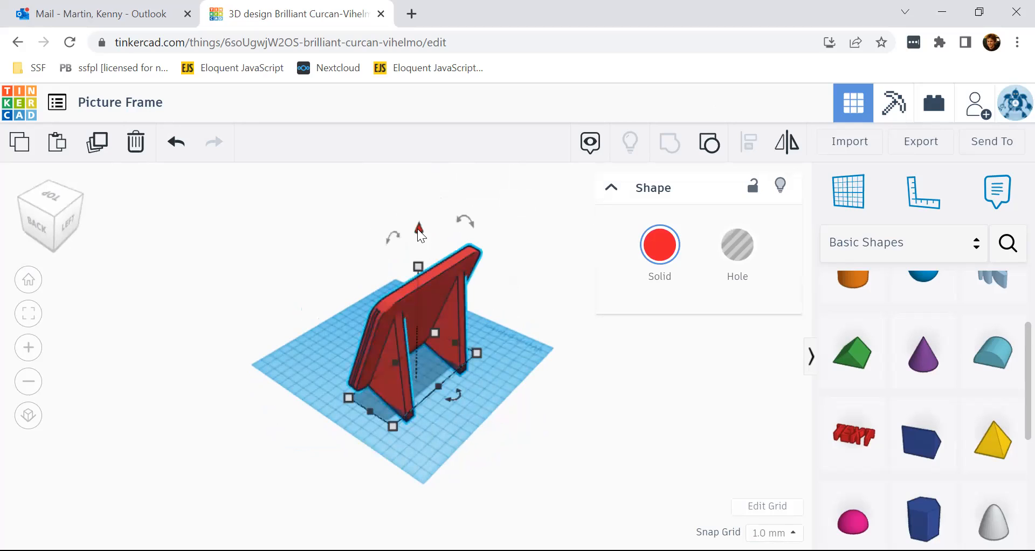
drag(418, 226, 418, 237)
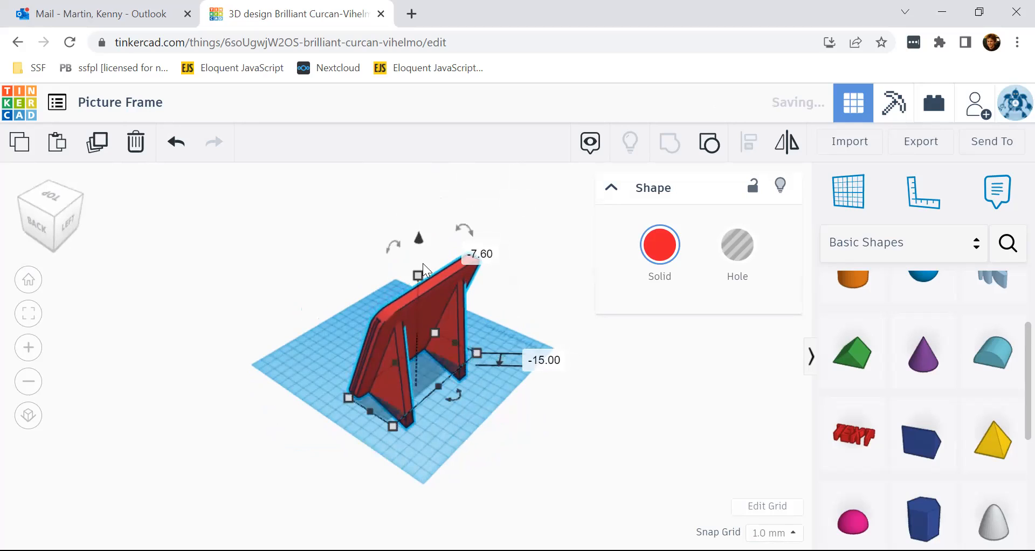
click(431, 452)
Move the tilted frame across the workplane in the direction its front faces, clearing space behind the supports
right_drag(391, 455, 439, 421)
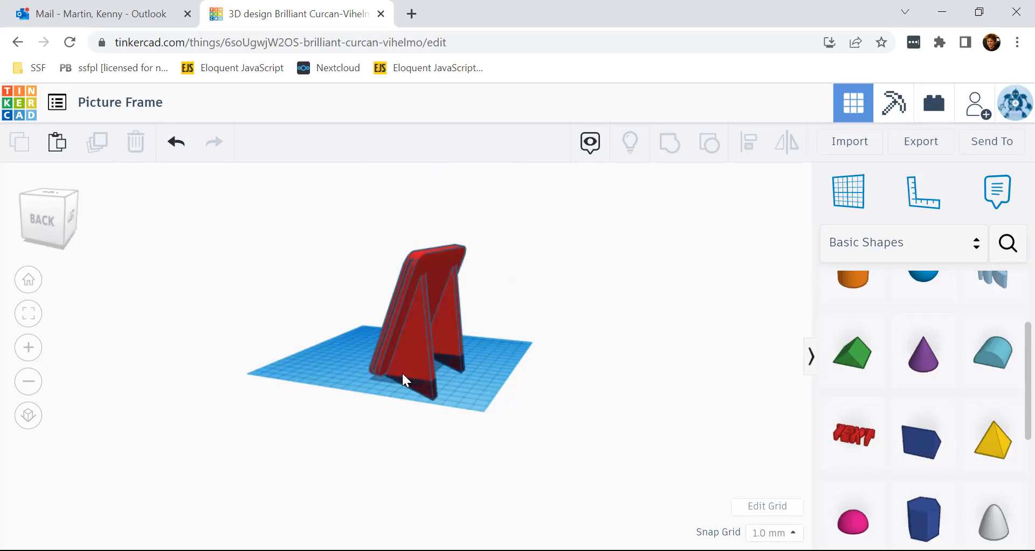
right_drag(369, 394, 410, 381)
scroll(412, 380, up, 5)
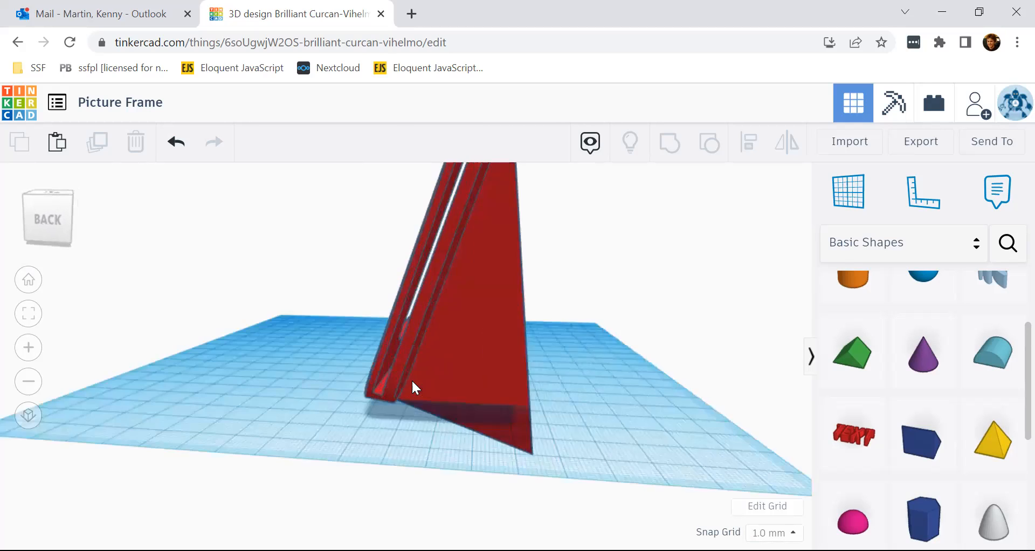
right_drag(435, 422, 507, 435)
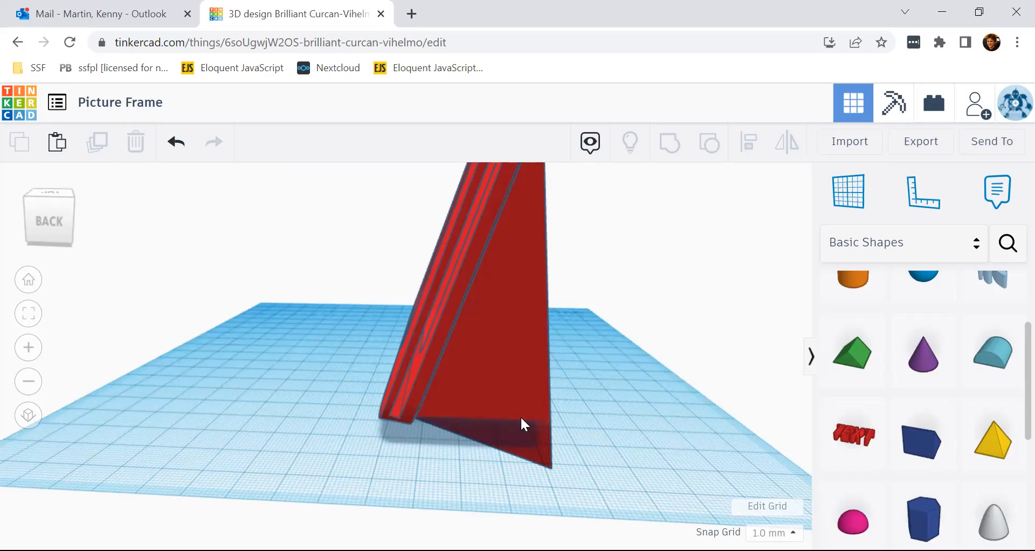
click(507, 345)
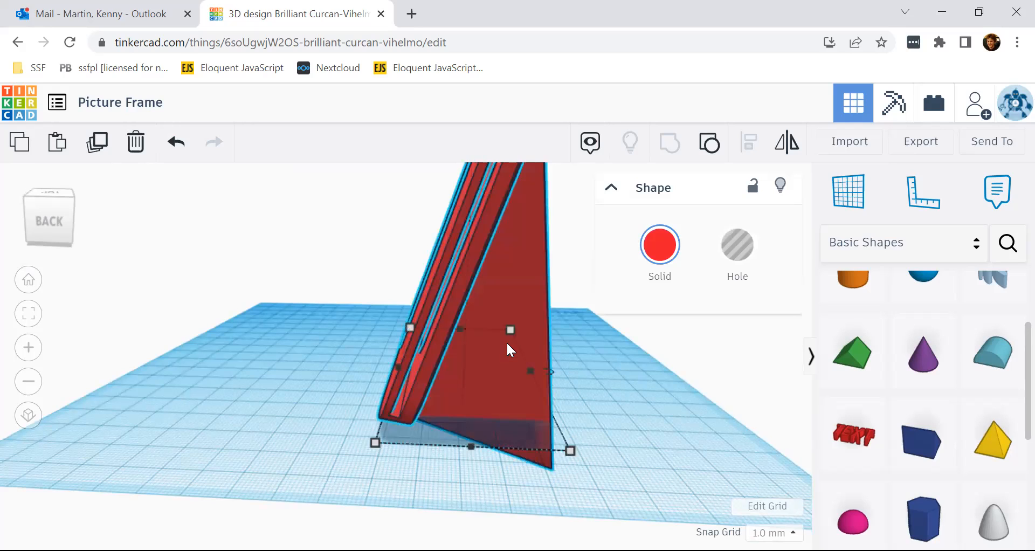
key(Left)
key(Left)
key(Left)
key(Left)
key(Left)
key(Left)
key(Left)
key(Left)
key(Left)
key(Left)
key(Left)
key(Left)
key(Left)
key(Left)
key(Left)
key(Left)
key(Left)
key(Left)
key(Left)
key(Left)
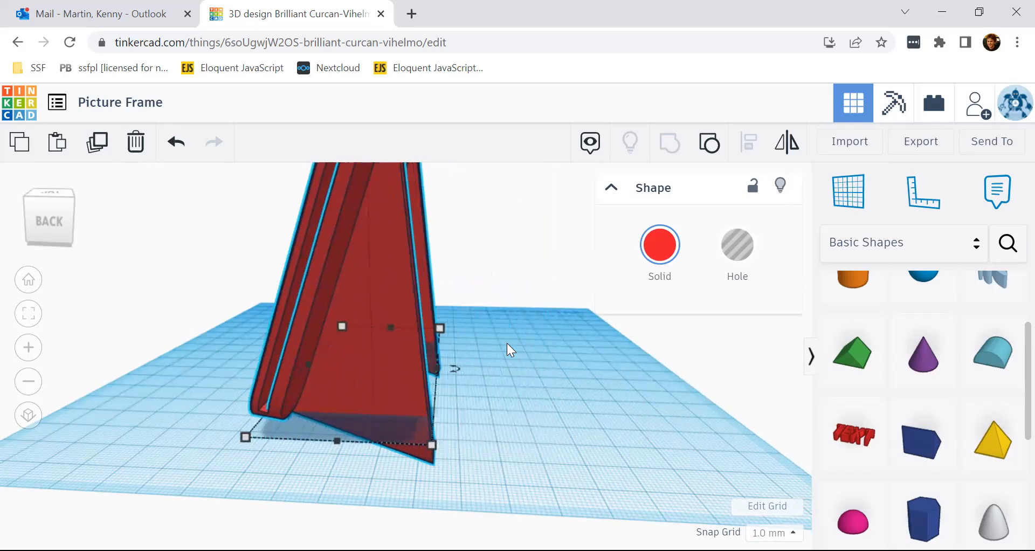
key(Left)
key(Left)
key(Left)
key(Left)
key(Left)
key(Left)
key(Left)
key(Left)
key(Left)
key(Left)
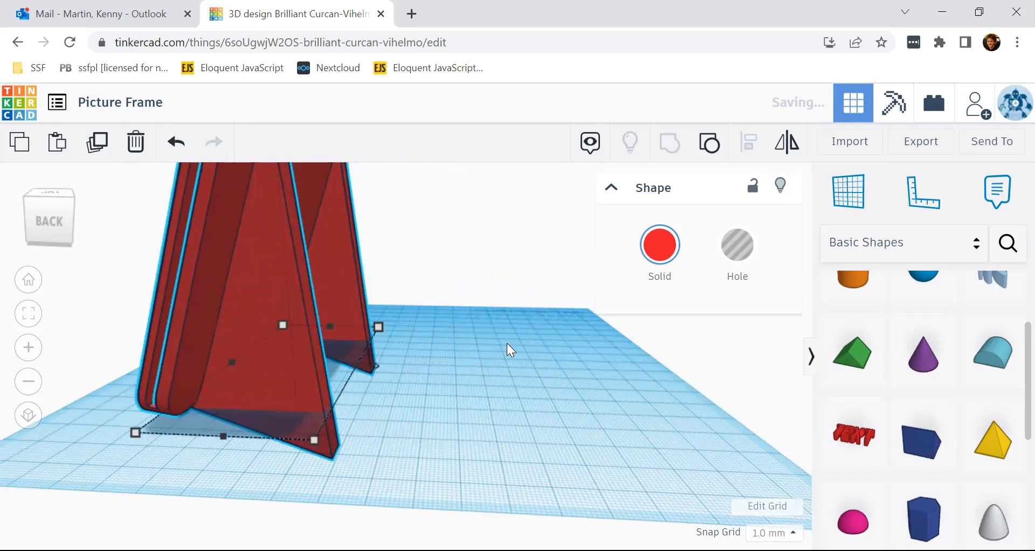
Place a solid box on the free area of the workplane behind the frame's supports
scroll(965, 434, up, 3)
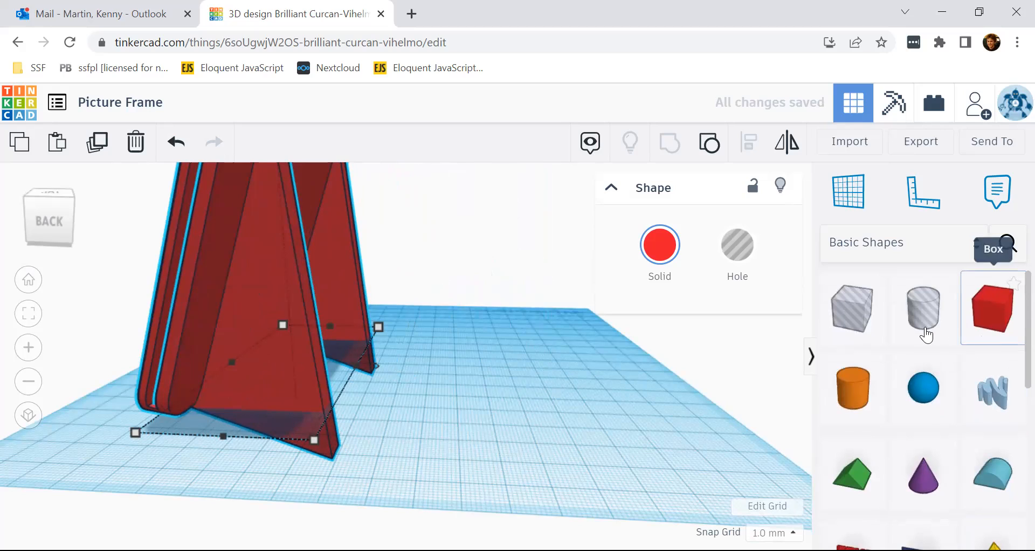
scroll(864, 330, down, 5)
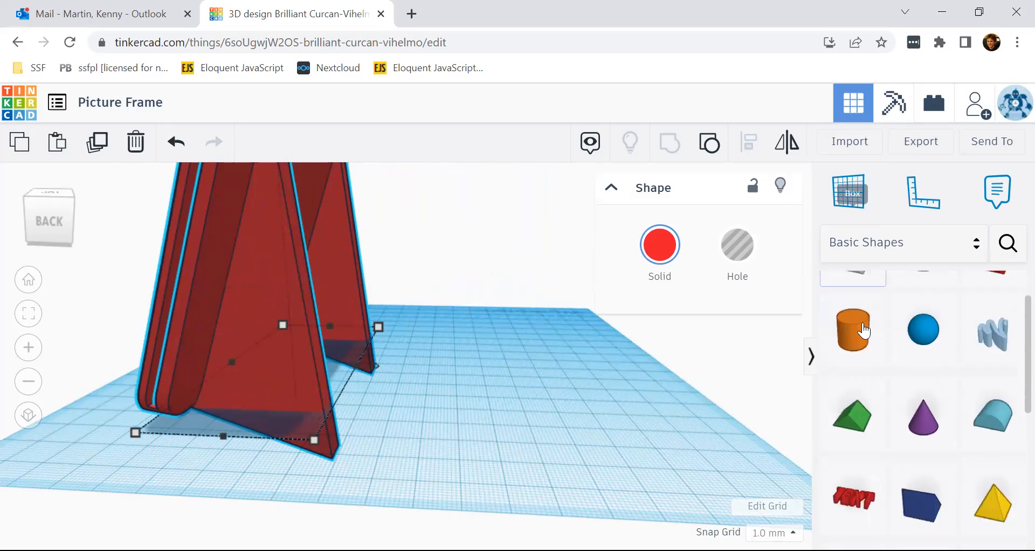
scroll(863, 322, down, 4)
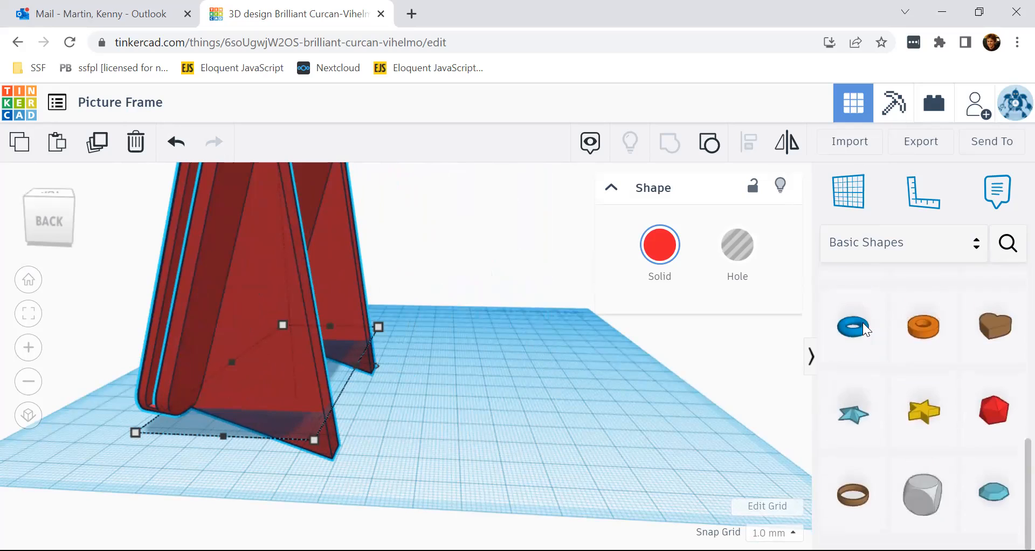
scroll(863, 323, up, 5)
scroll(863, 330, up, 3)
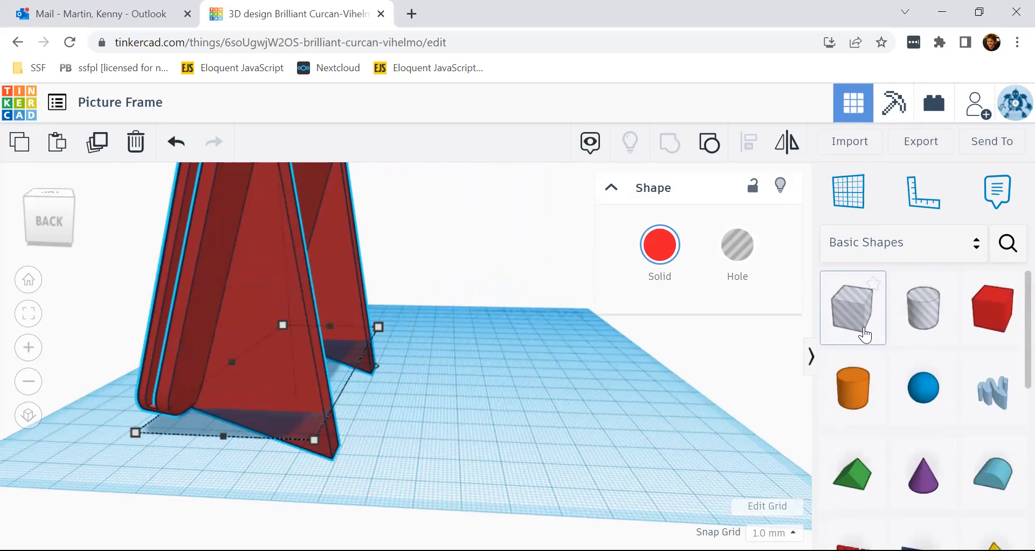
drag(1001, 321, 574, 389)
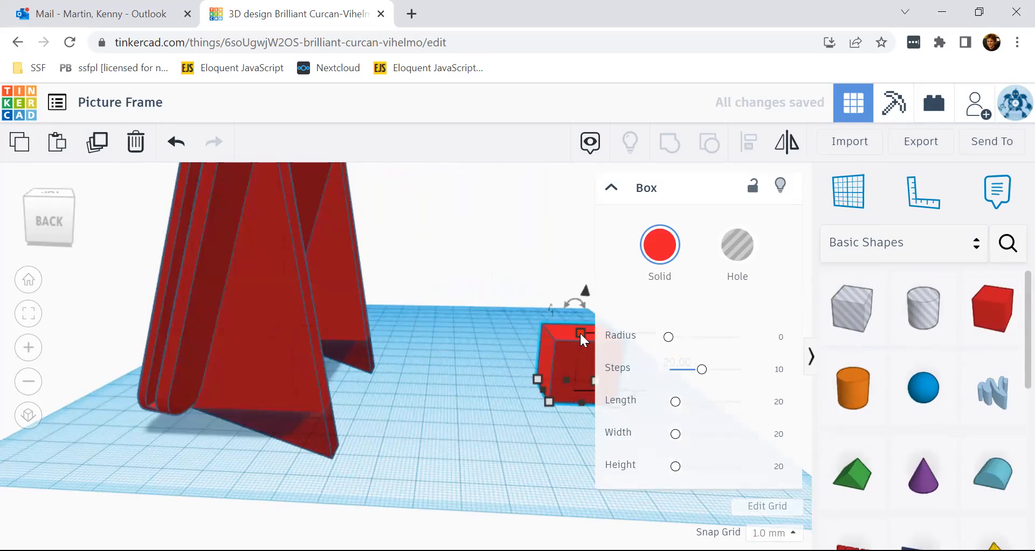
scroll(585, 333, down, 5)
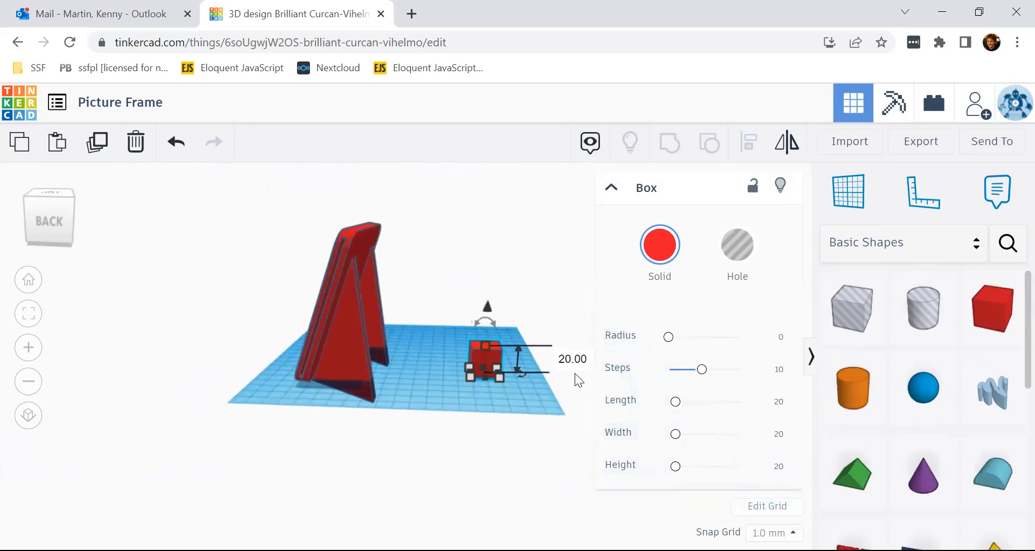
Turn the box behind the frame into a hole and stretch it across the workplane to about 207 mm long
click(583, 359)
click(468, 377)
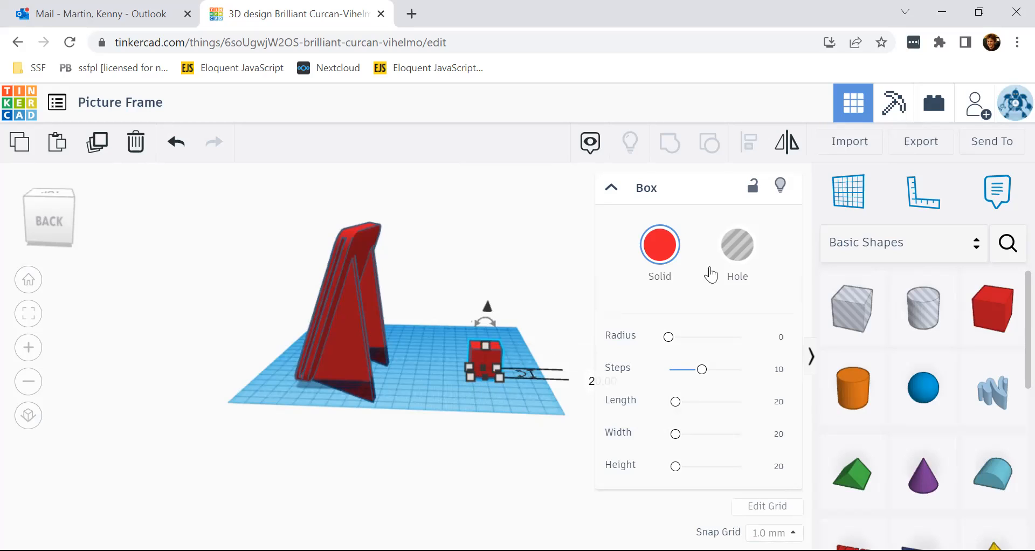
click(743, 247)
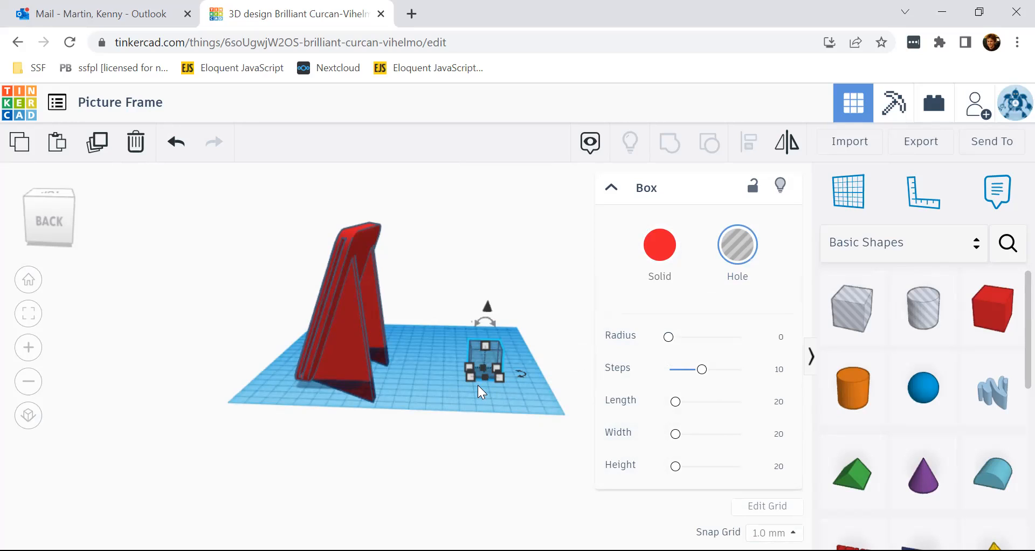
drag(486, 376, 487, 412)
right_drag(538, 386, 336, 370)
drag(349, 370, 534, 401)
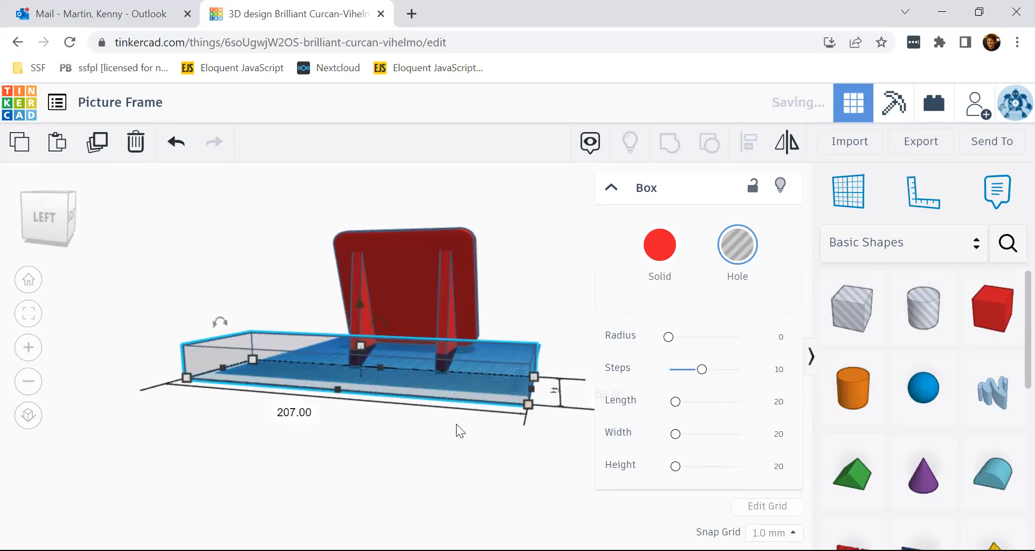
Lower the hole box by 20 mm and slide it under the frame until it encloses the parts below the workplane
right_drag(377, 427, 541, 416)
drag(500, 301, 499, 332)
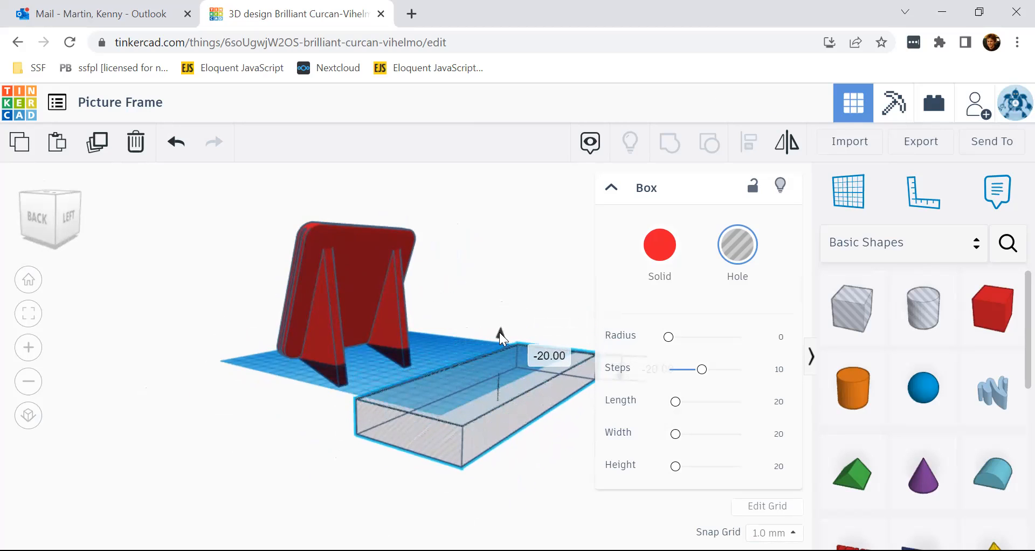
right_drag(319, 399, 391, 381)
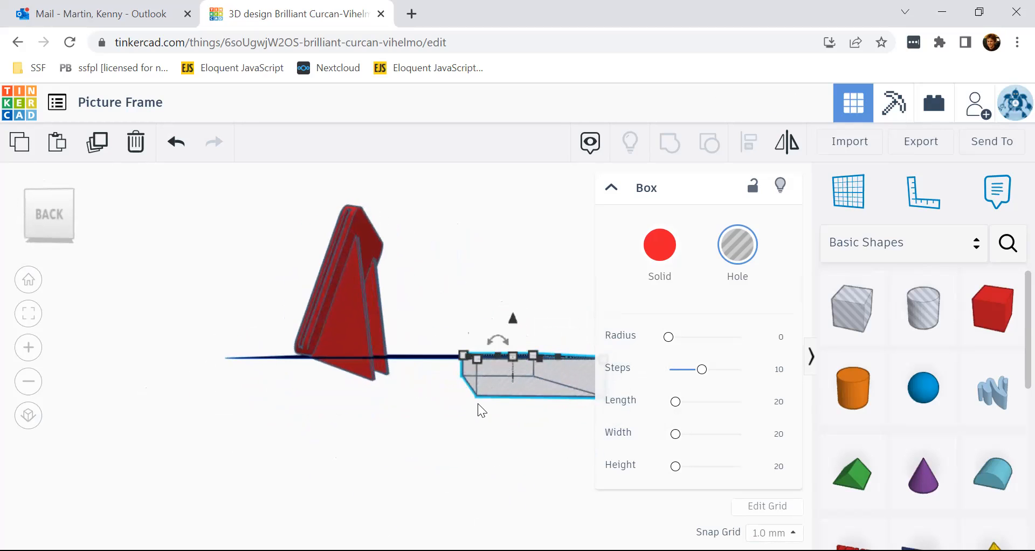
key(Left)
key(Left)
key(Left)
key(Left)
key(Left)
key(Left)
key(Left)
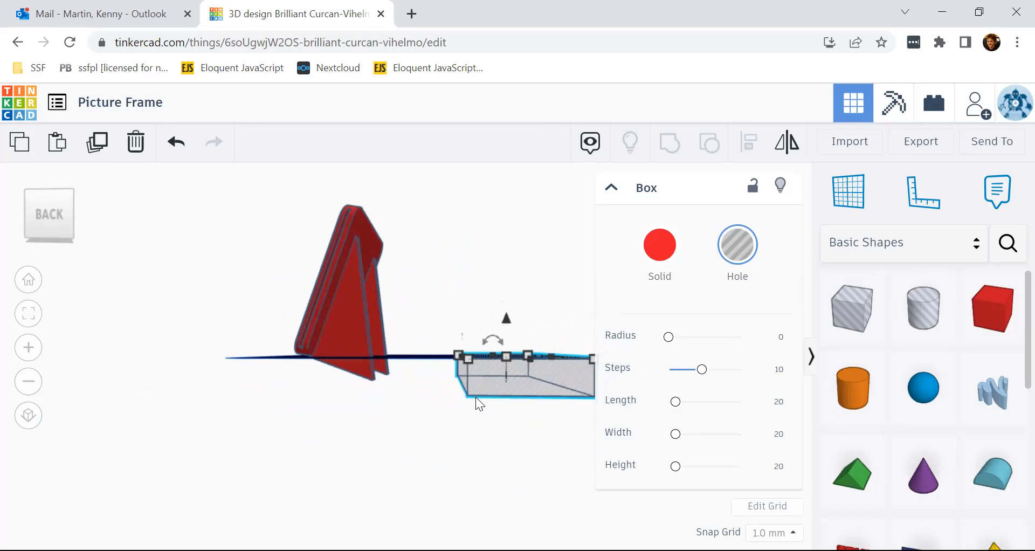
key(Left)
key(Left)
key(Left)
key(Left)
key(Left)
key(Left)
key(Left)
key(Left)
key(Left)
key(Left)
key(Left)
key(Left)
key(Left)
key(Left)
key(Left)
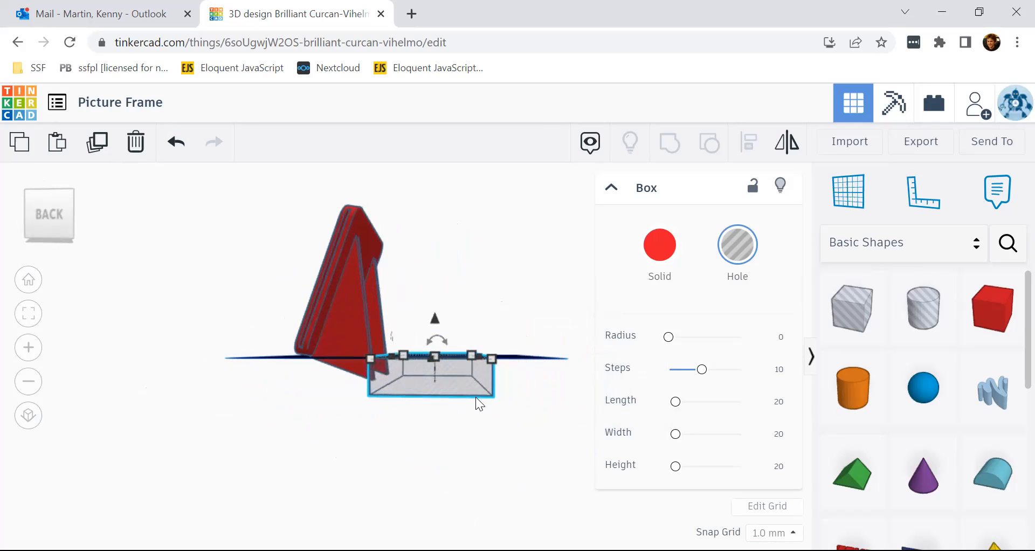
key(Left)
key(Left)
key(Left)
key(Left)
key(Left)
key(Left)
key(Left)
key(Left)
key(Left)
key(Left)
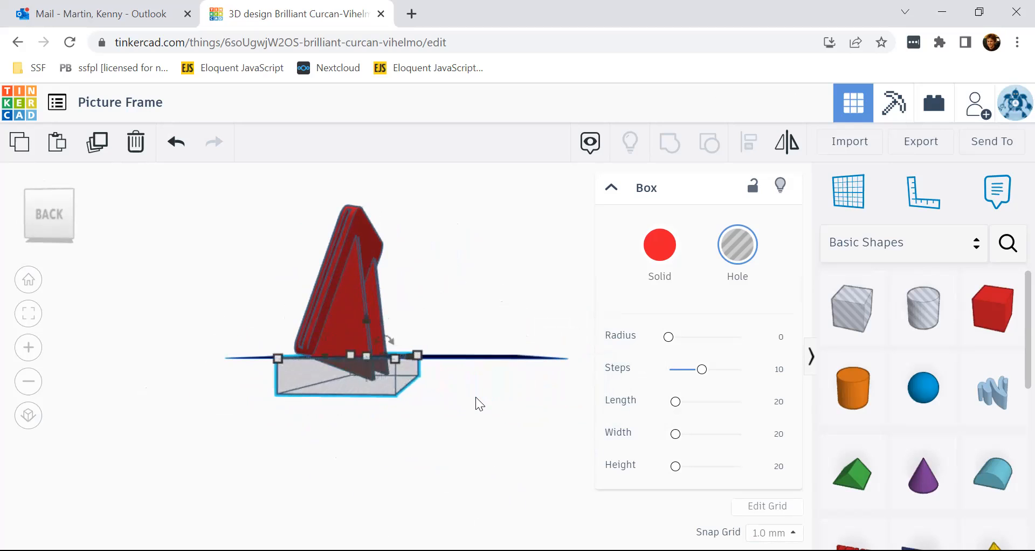
scroll(407, 406, up, 5)
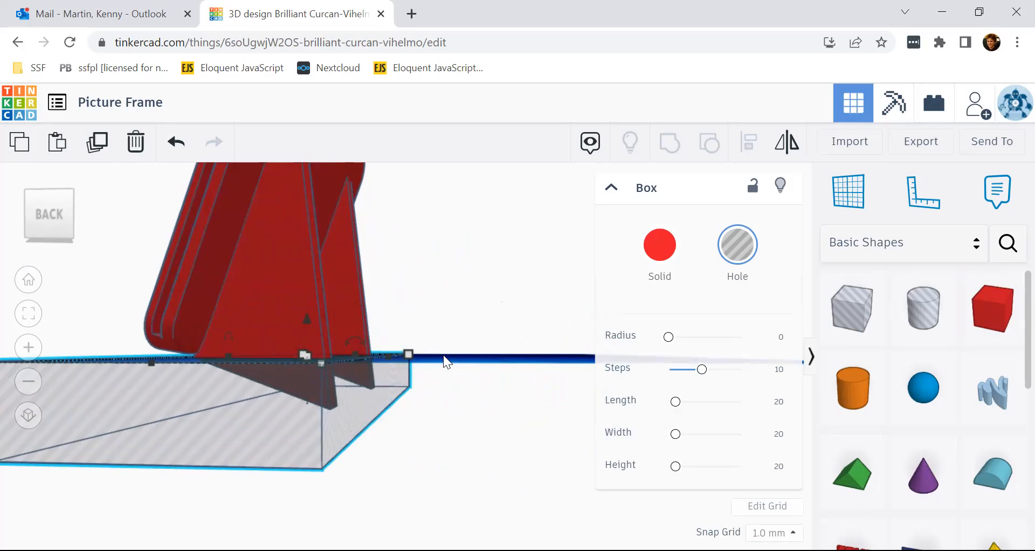
scroll(454, 364, down, 4)
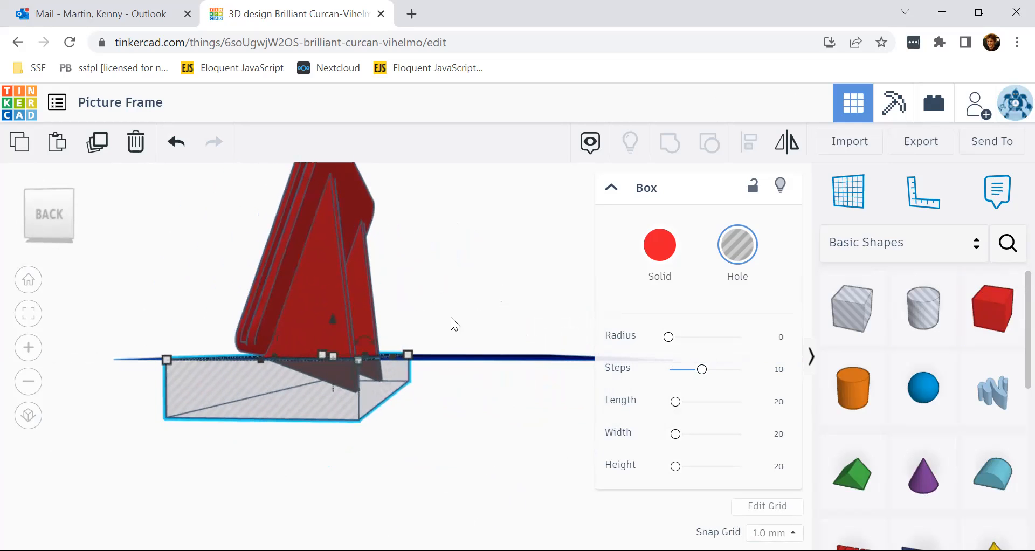
right_drag(457, 348, 362, 354)
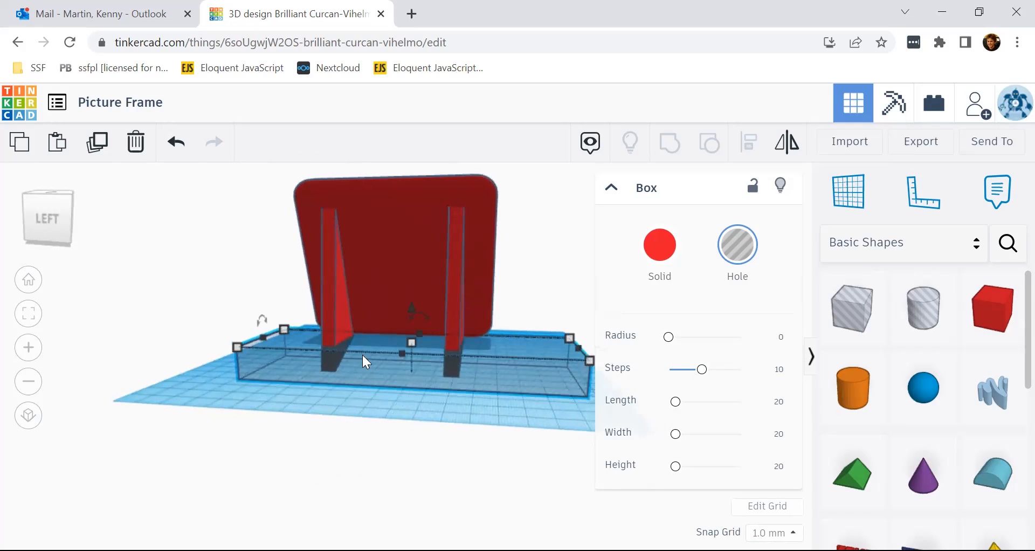
right_drag(510, 413, 345, 401)
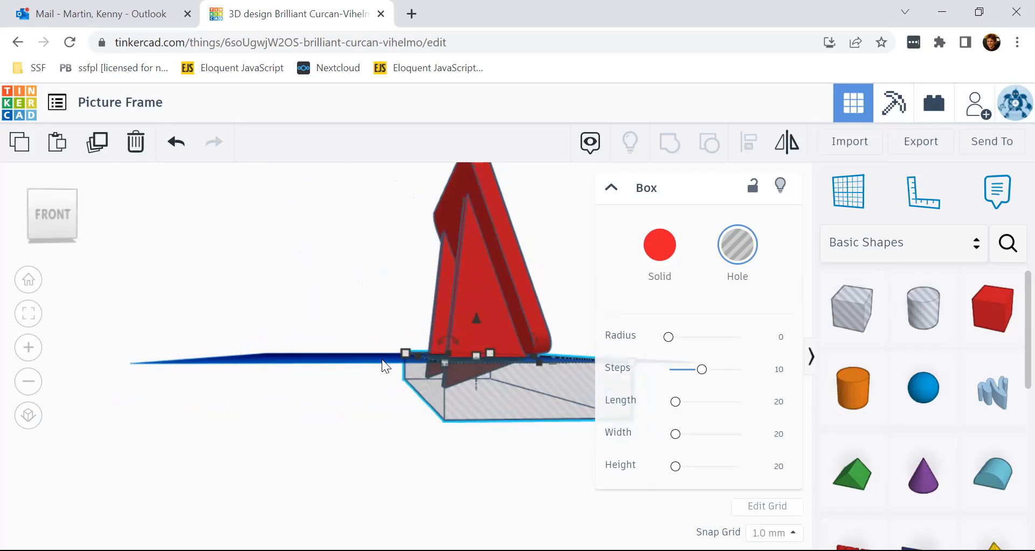
Group the frame with the hole box to cut the bottoms of the frame and supports flat at workplane level
drag(396, 201, 555, 443)
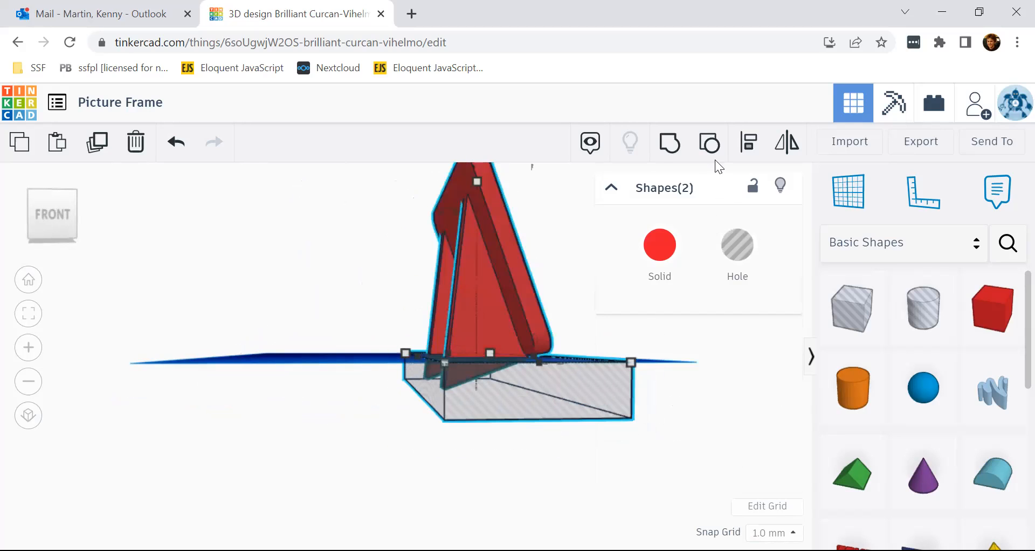
click(665, 147)
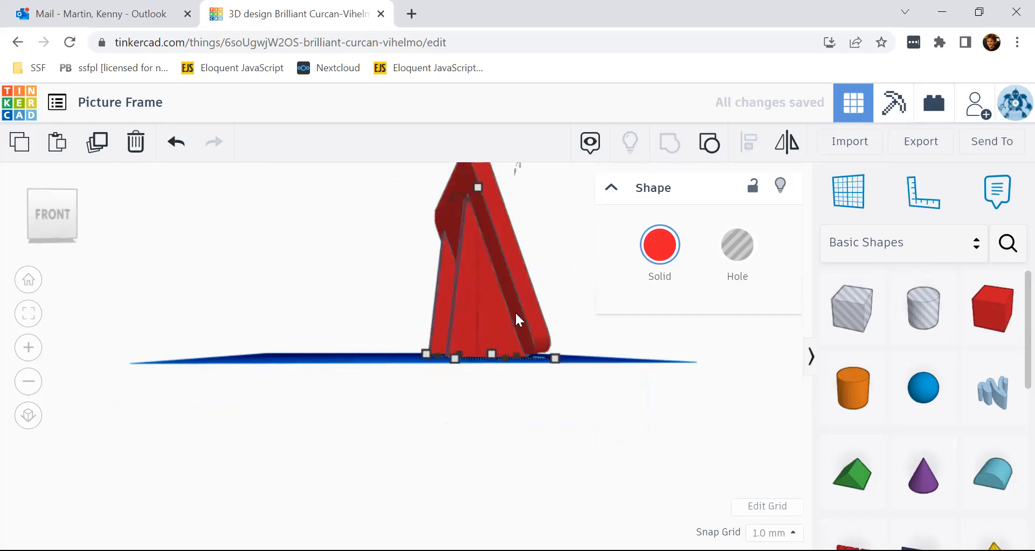
click(417, 394)
Place a temporary workplane on the frame's tilted front face, near its lower right corner
right_drag(505, 378, 540, 419)
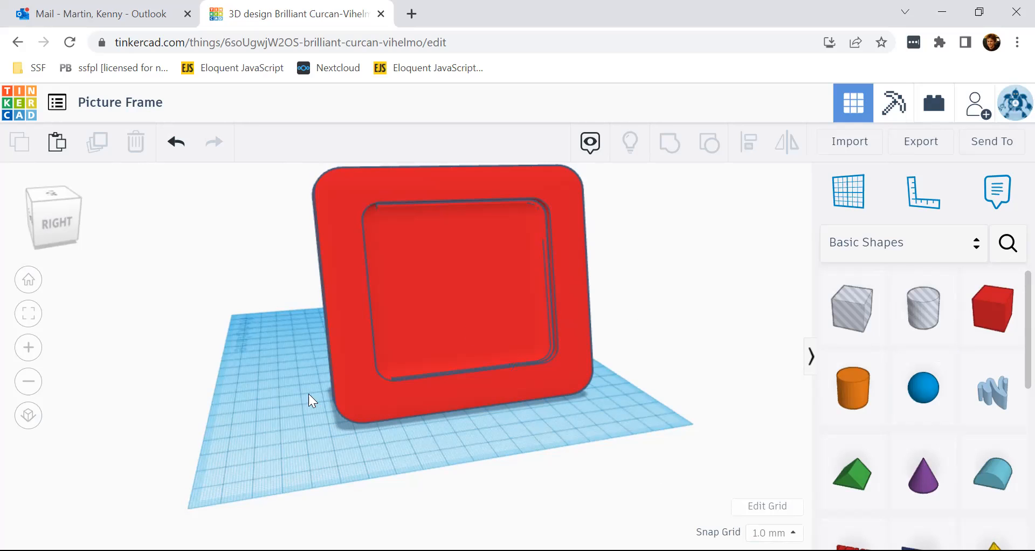
right_drag(255, 389, 493, 215)
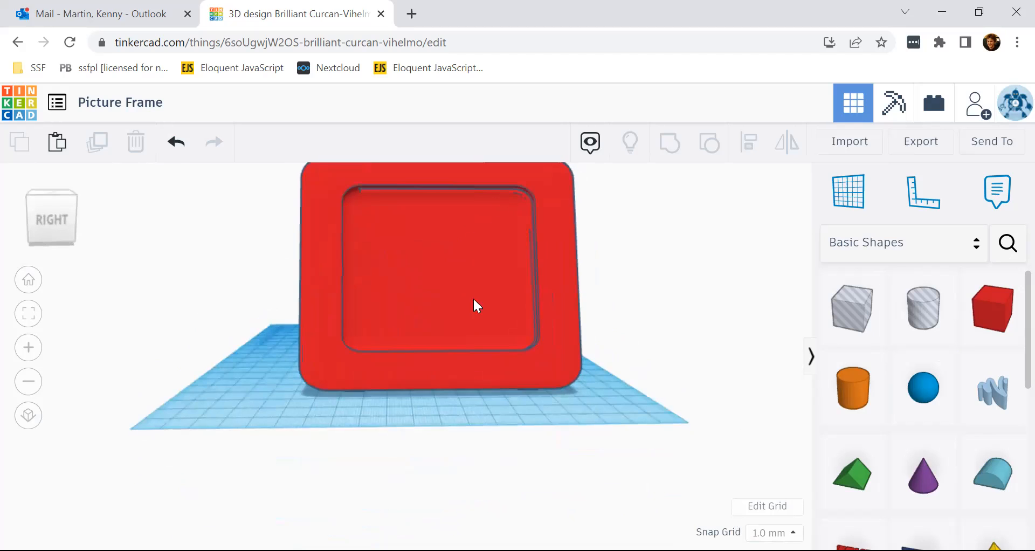
right_drag(592, 247, 313, 259)
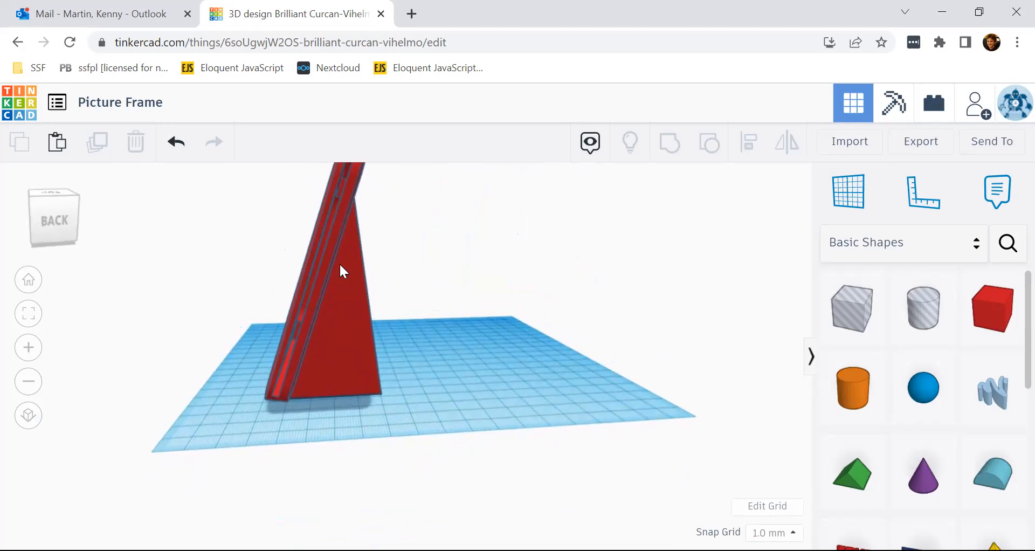
scroll(400, 334, down, 3)
right_drag(382, 384, 603, 367)
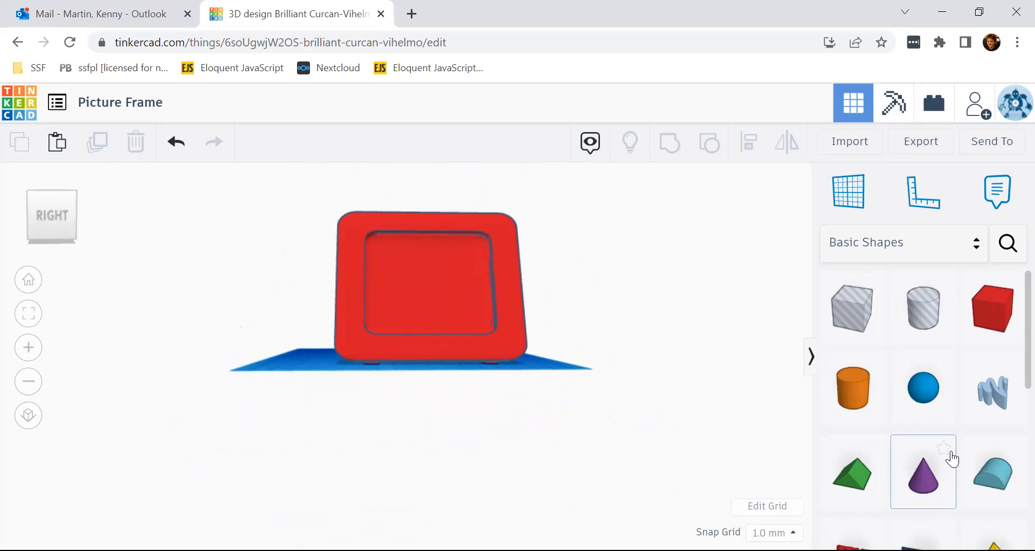
scroll(950, 458, down, 3)
scroll(950, 449, down, 1)
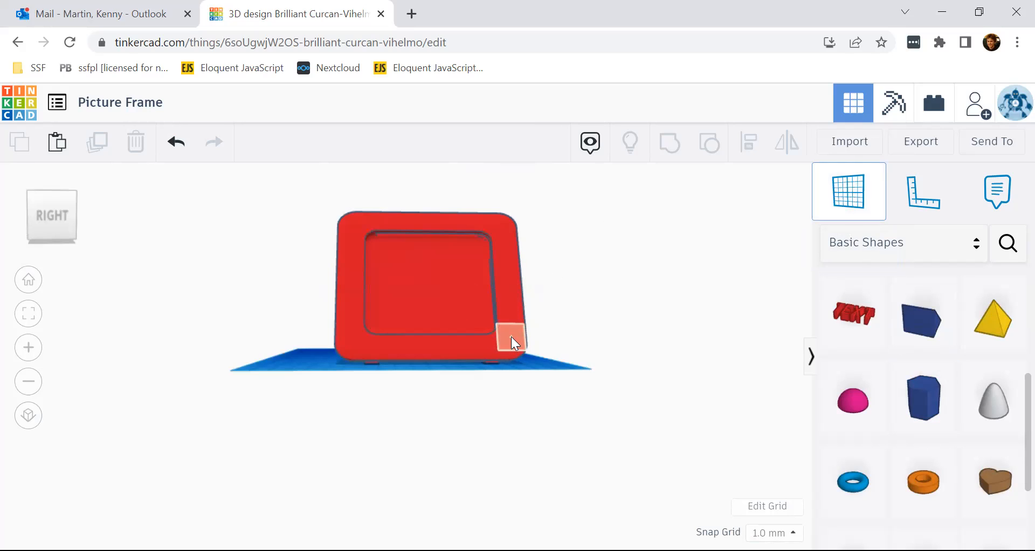
click(511, 336)
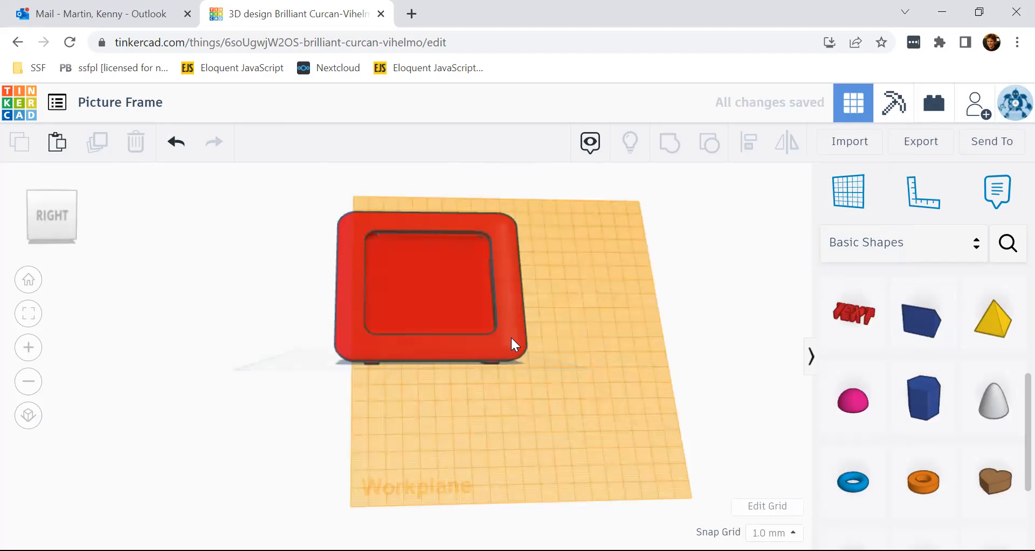
Place a solid heart on the frame's lower right front corner and set its thickness to 2 mm
right_drag(365, 401, 248, 395)
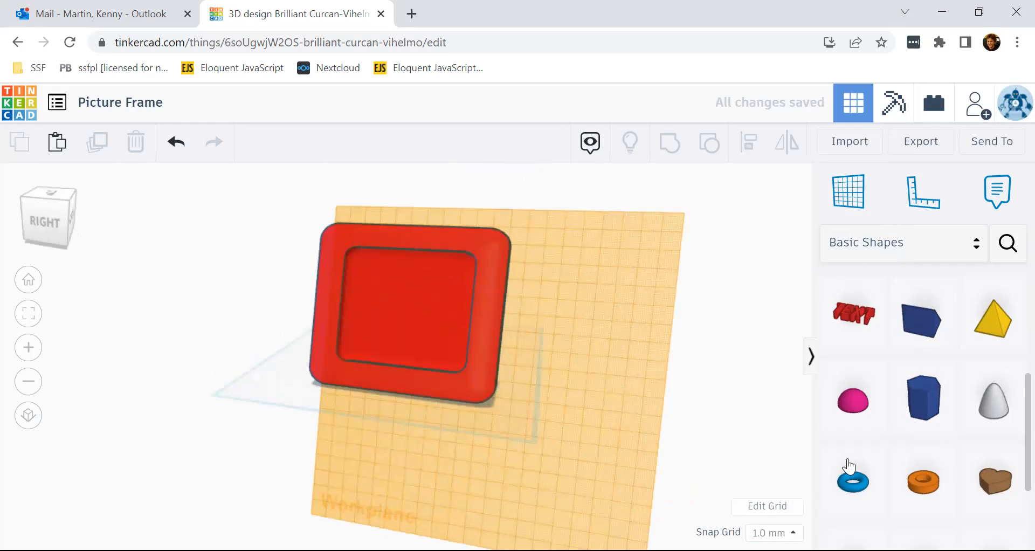
drag(995, 485, 464, 355)
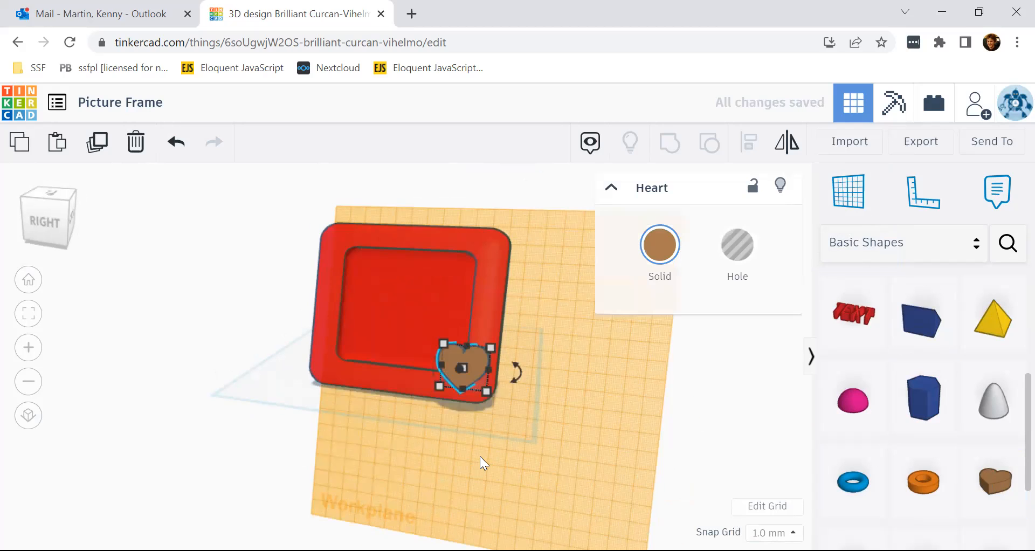
scroll(480, 456, up, 5)
right_drag(567, 497, 661, 463)
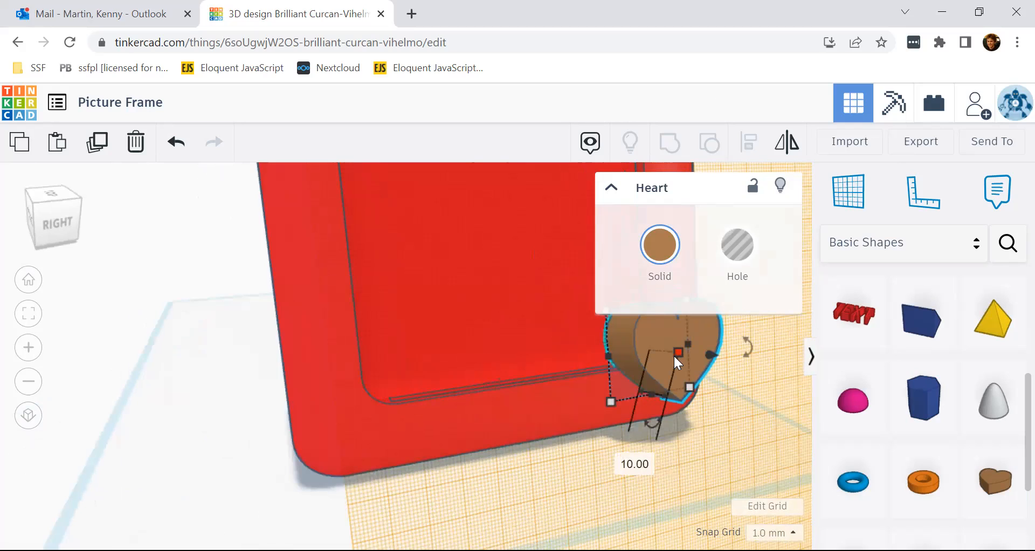
click(634, 465)
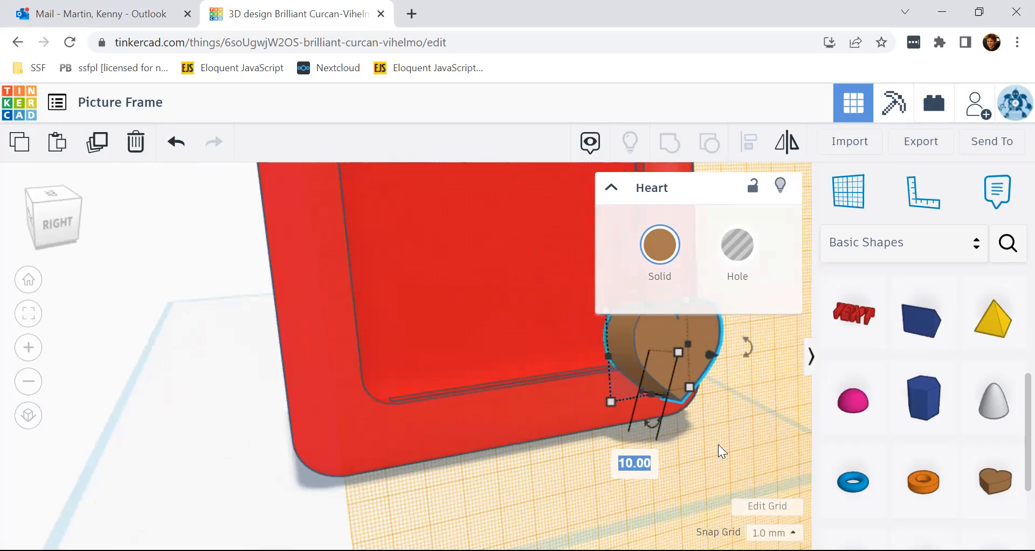
text(2)
key(Return)
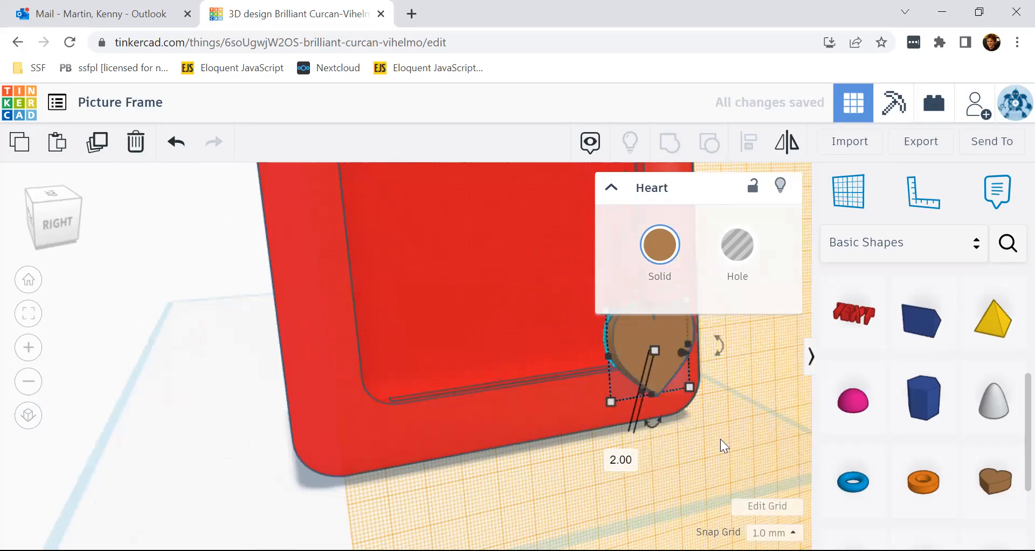
Rotate the heart 22.5° counterclockwise in the plane of the frame's front face
click(502, 402)
right_drag(545, 395, 526, 406)
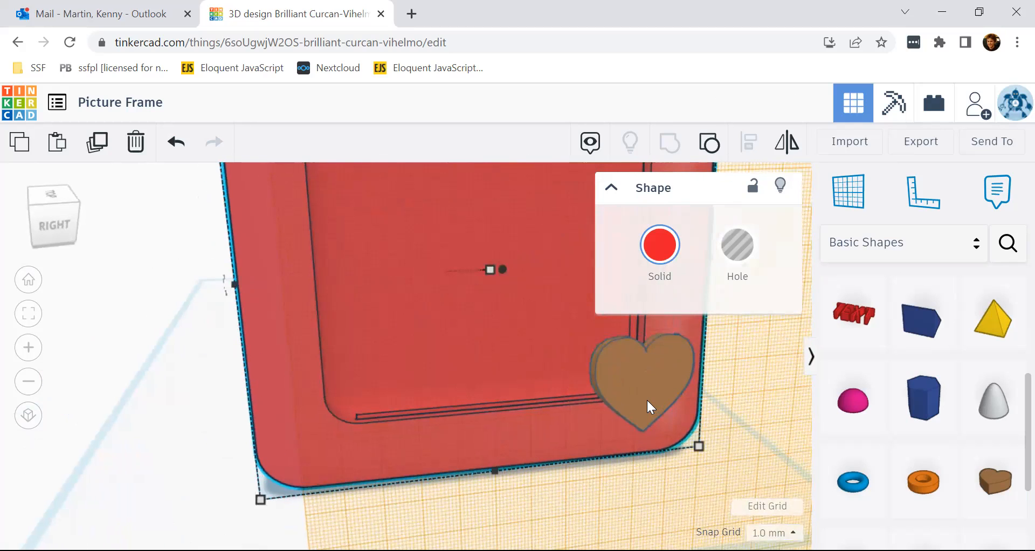
click(646, 399)
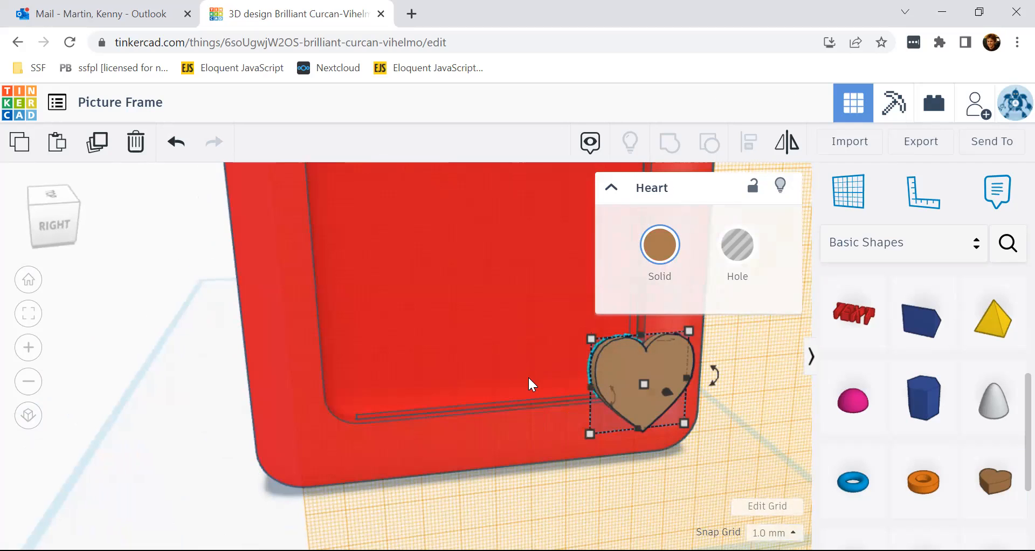
scroll(629, 463, down, 5)
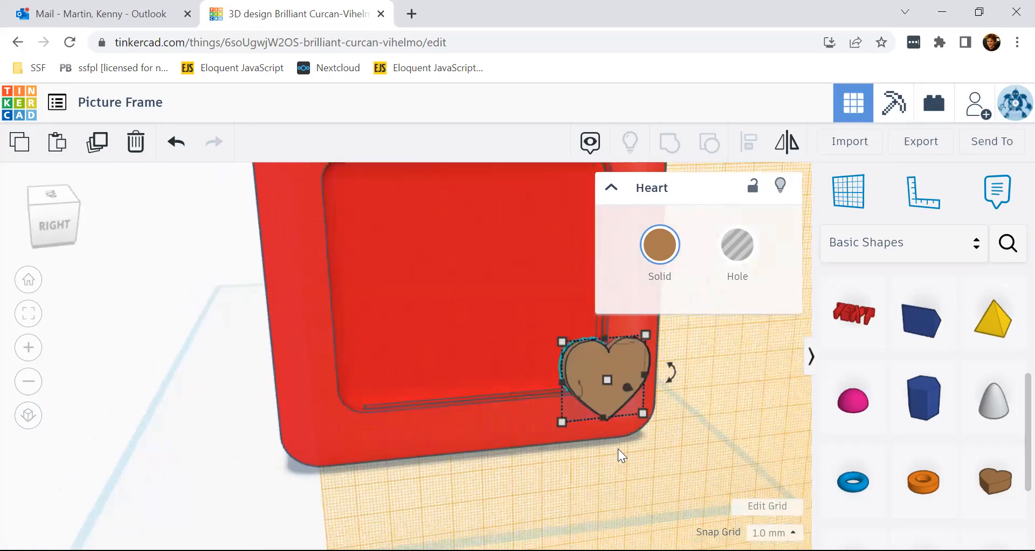
scroll(591, 421, up, 4)
scroll(591, 420, down, 3)
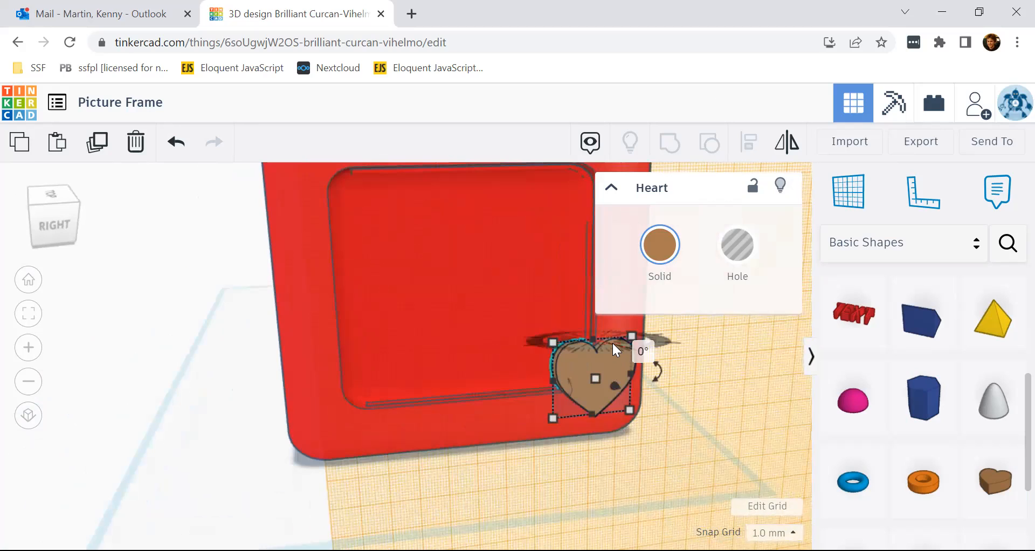
click(613, 345)
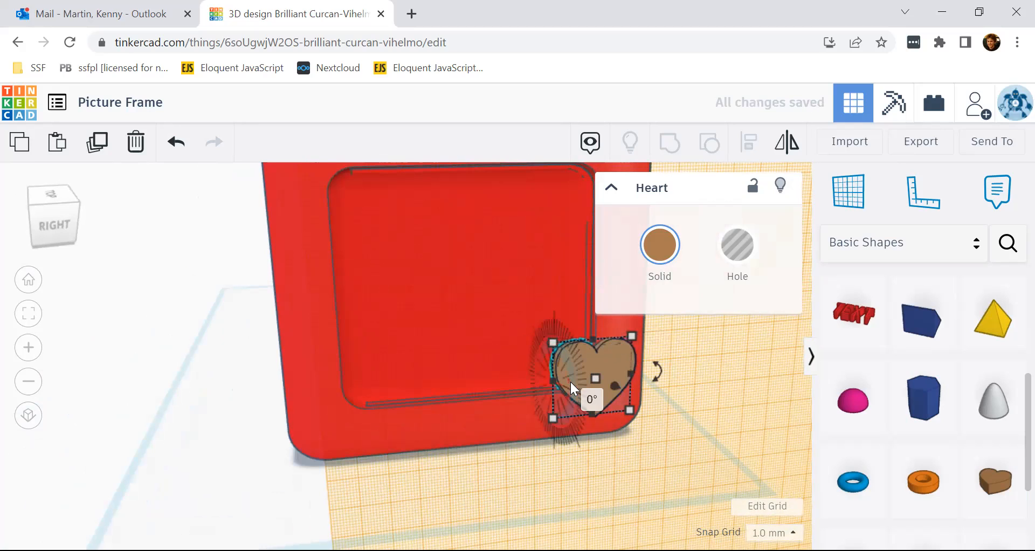
drag(570, 387, 572, 388)
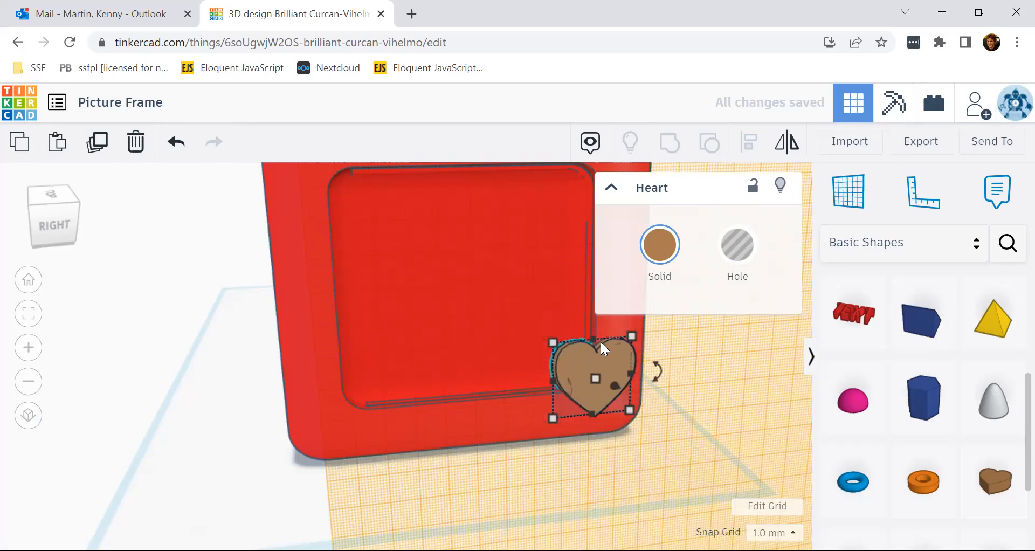
scroll(609, 352, up, 5)
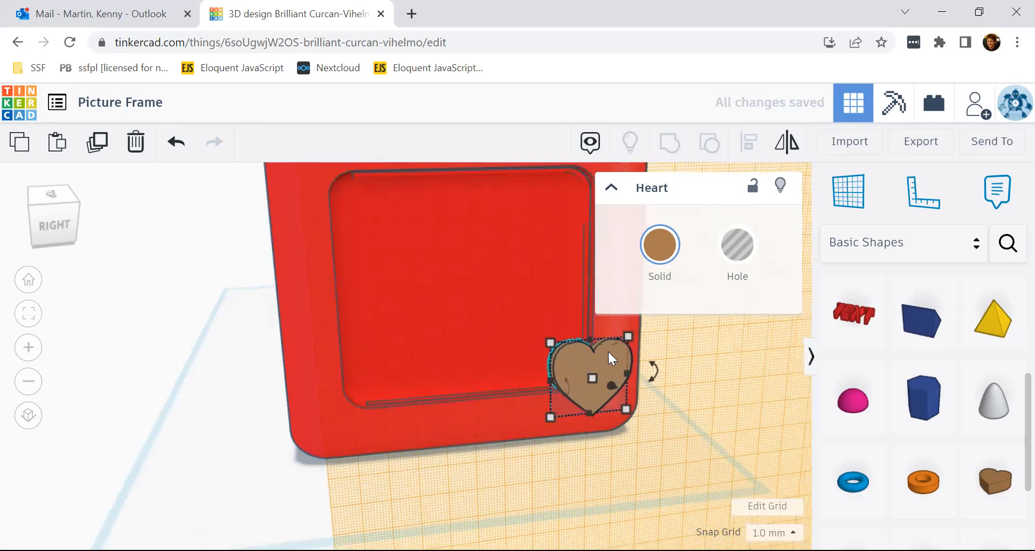
mouse_move(721, 332)
mouse_down()
mouse_move(710, 334)
mouse_move(724, 335)
mouse_up()
drag(775, 378, 740, 343)
scroll(745, 399, down, 3)
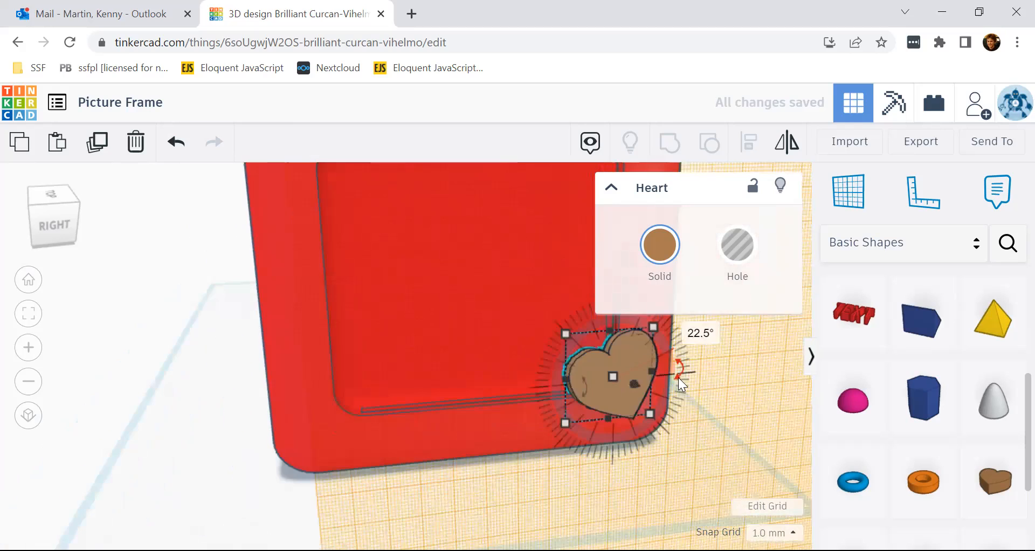
Rotate the heart a further 13° counterclockwise so its tip points toward the frame's lower right corner
drag(679, 362, 674, 348)
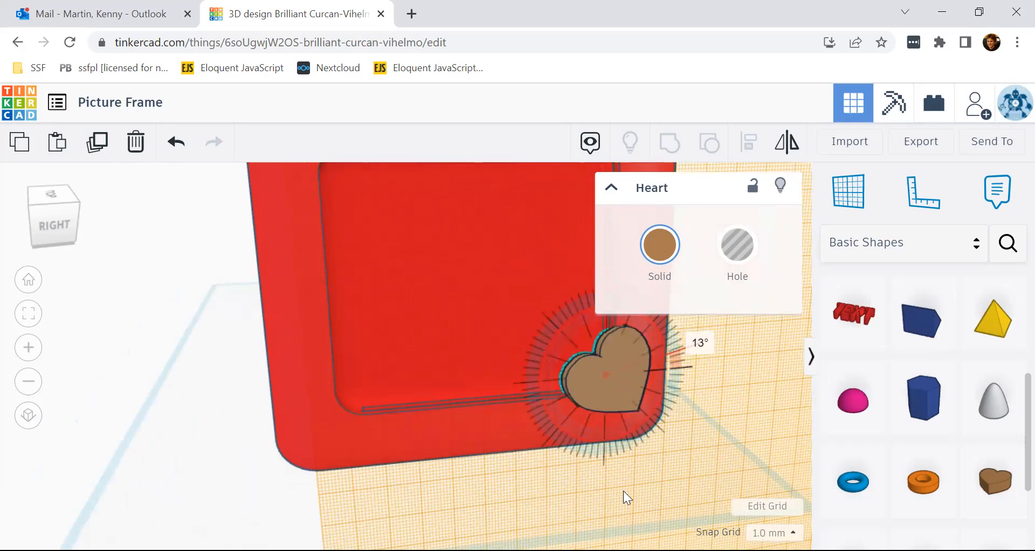
drag(623, 491, 625, 491)
click(593, 465)
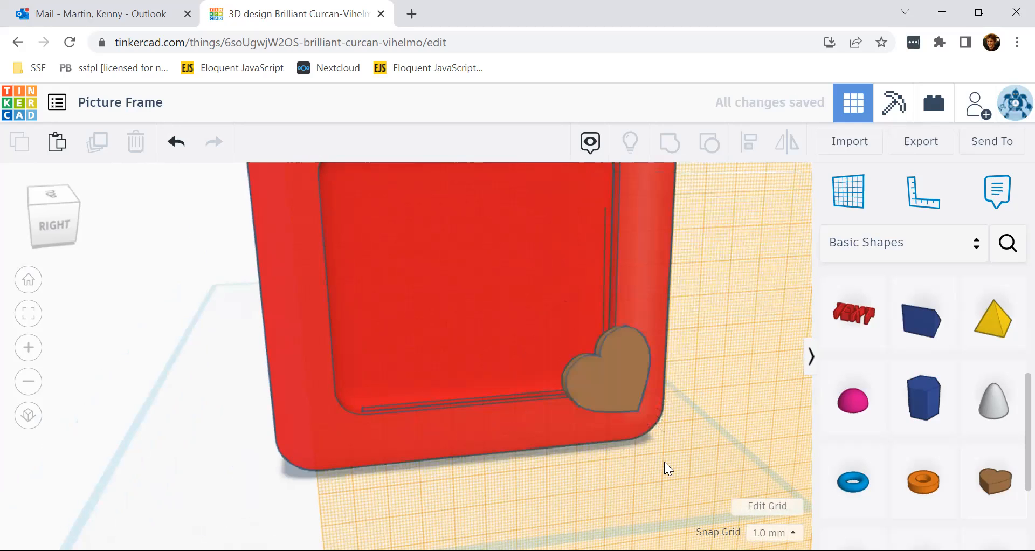
Nudge the heart about 2.35 mm and 0.70 mm across the frame's front face, keeping it at the lower right corner
right_drag(664, 462, 620, 495)
right_drag(557, 472, 561, 477)
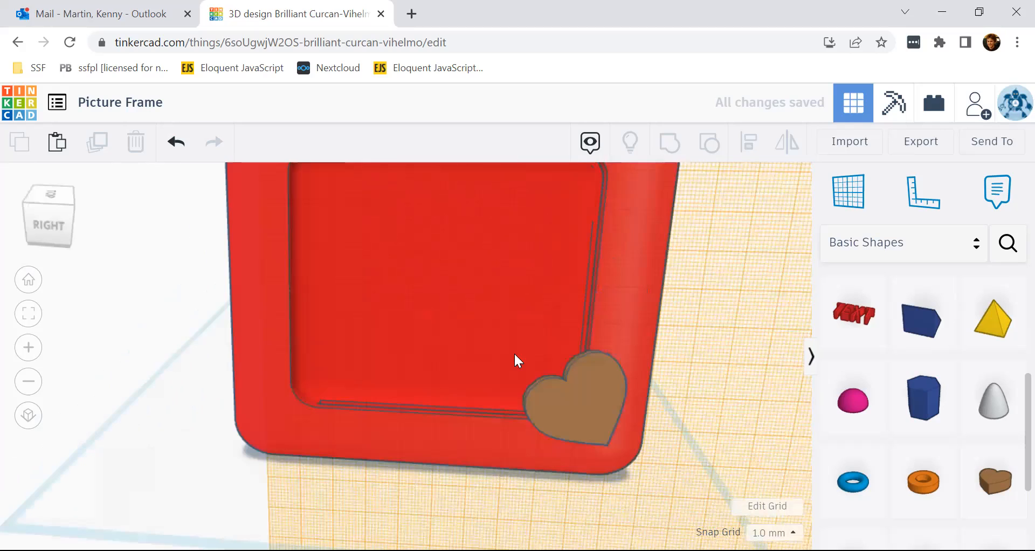
right_drag(515, 355, 529, 345)
click(515, 330)
drag(517, 331, 510, 333)
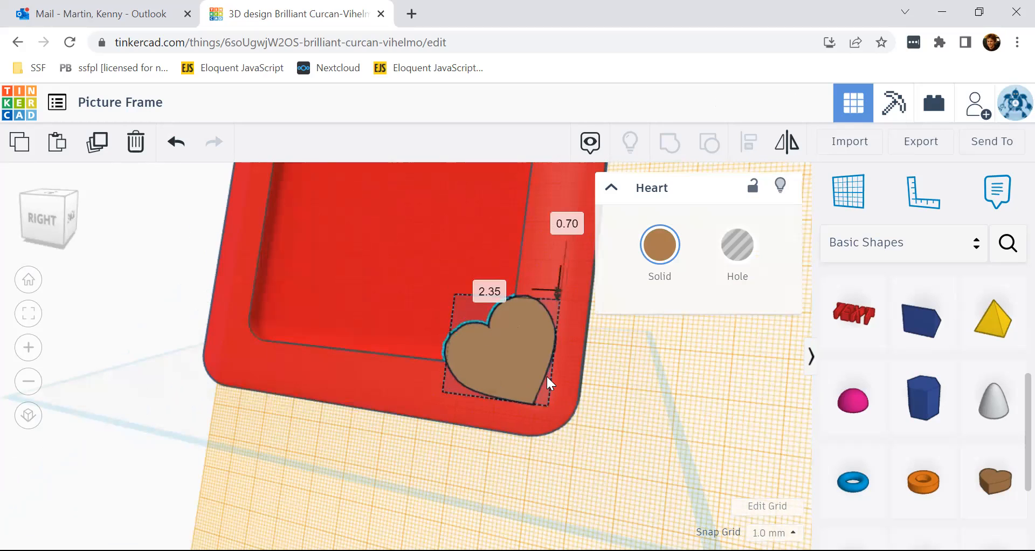
click(465, 455)
Examine the heart's placement on the frame's lower right corner from the front, up close and from the side
right_drag(475, 460, 519, 436)
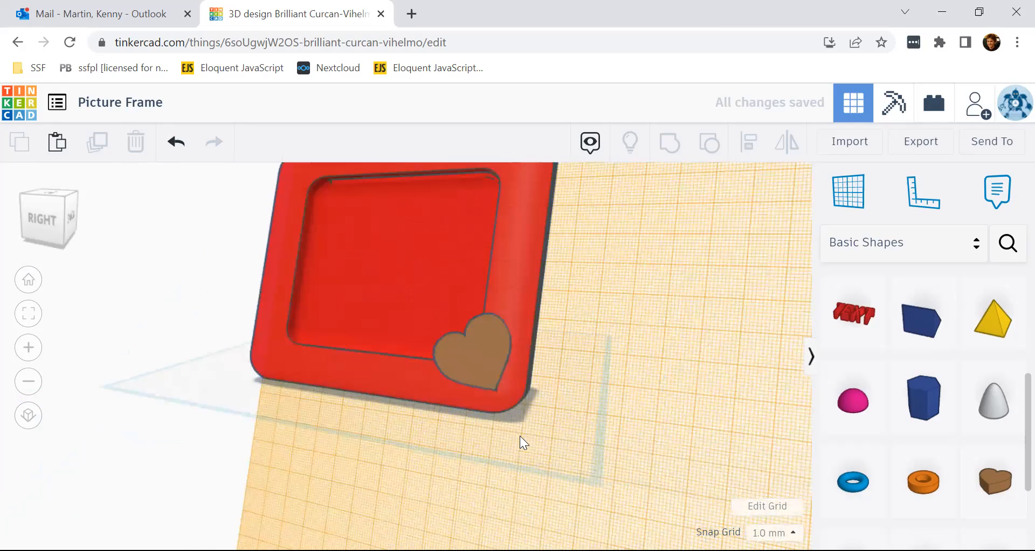
scroll(520, 435, down, 2)
scroll(493, 425, down, 1)
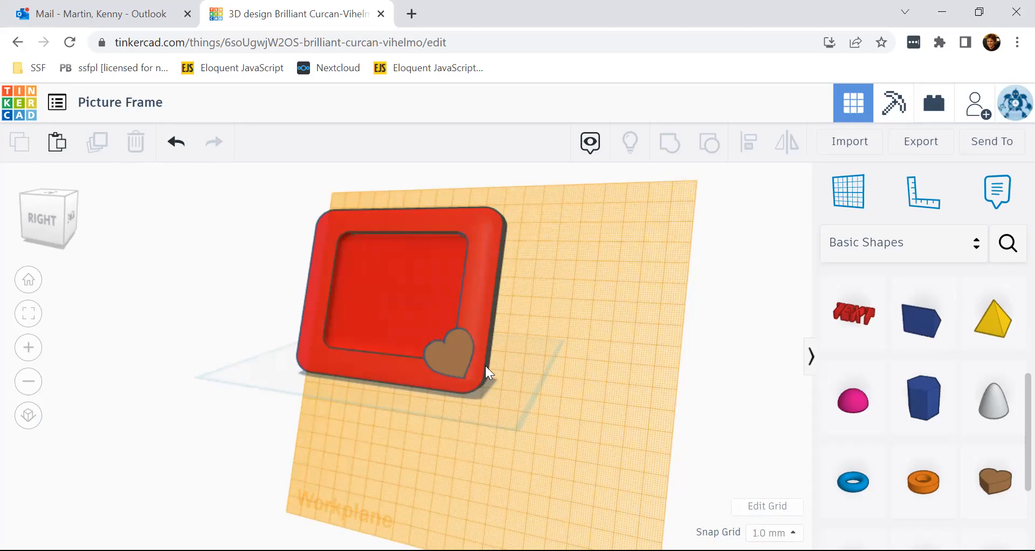
scroll(486, 365, up, 3)
scroll(543, 345, up, 1)
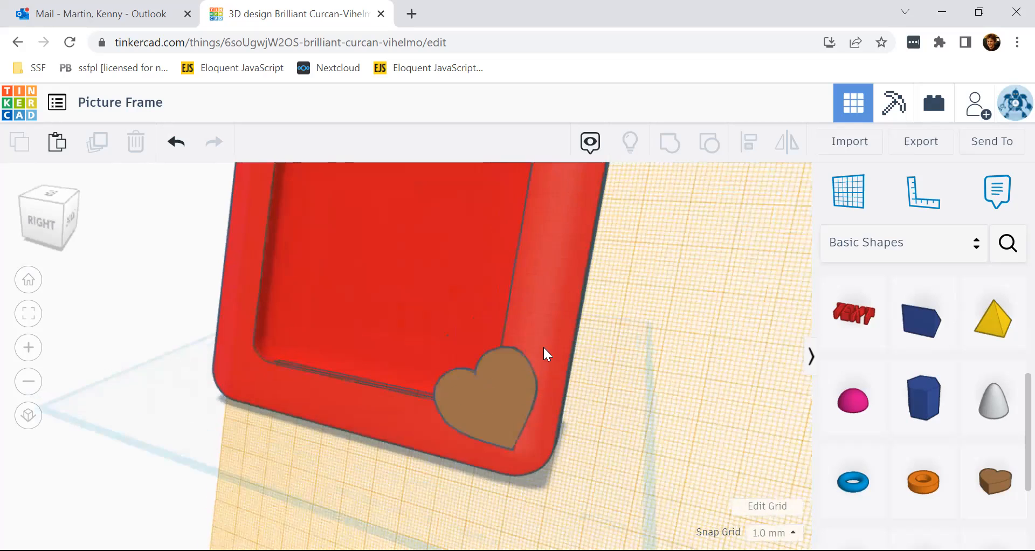
scroll(543, 345, down, 2)
right_drag(397, 370, 316, 281)
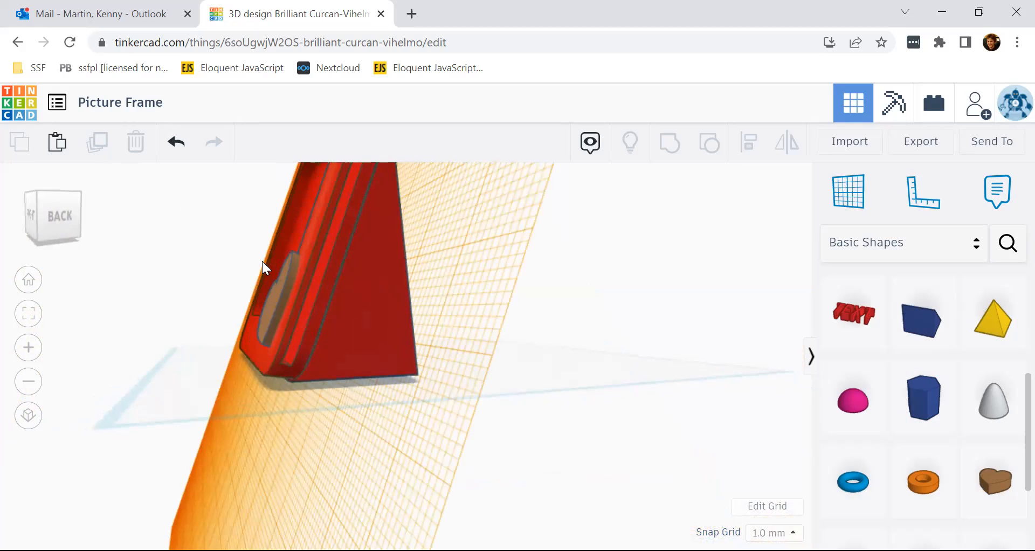
right_drag(312, 361, 302, 392)
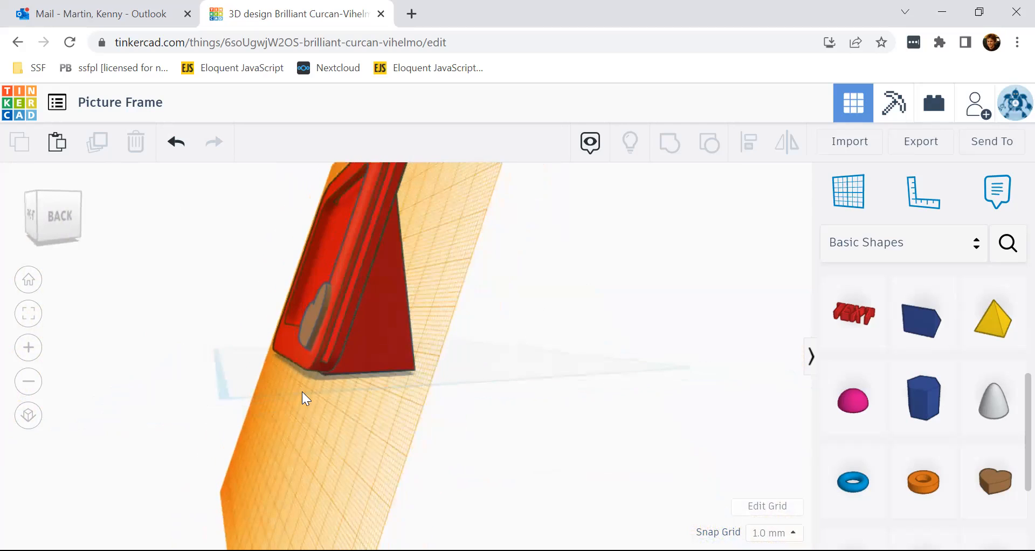
right_drag(355, 417, 609, 420)
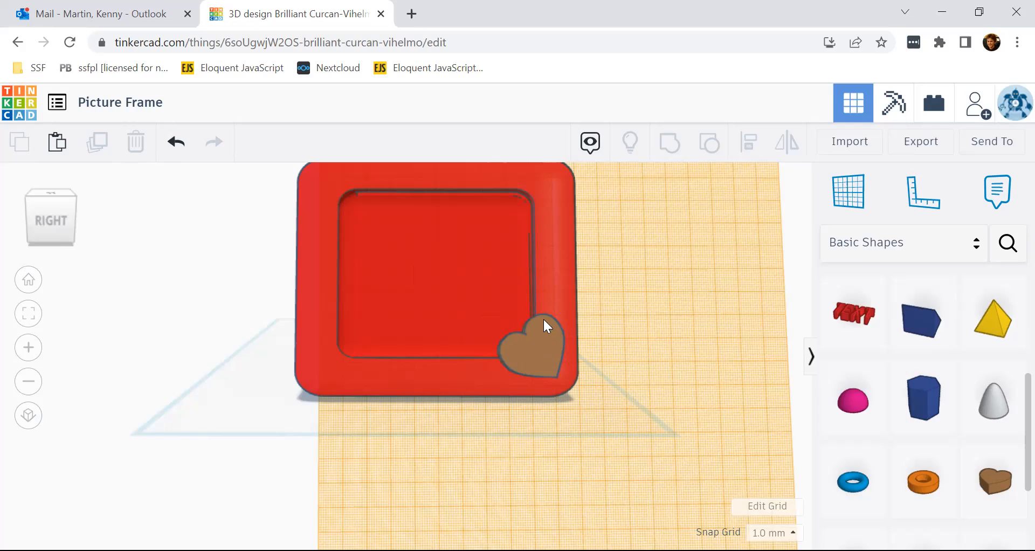
Push the heart slightly back into the frame's front face, perpendicular to the tilted workplane
click(530, 354)
right_drag(455, 384, 579, 332)
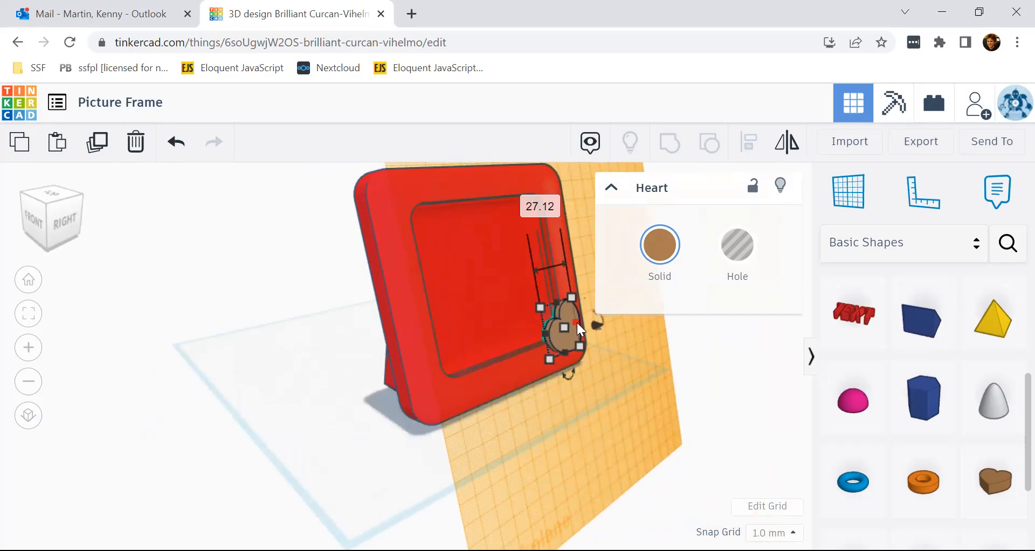
drag(599, 323, 597, 324)
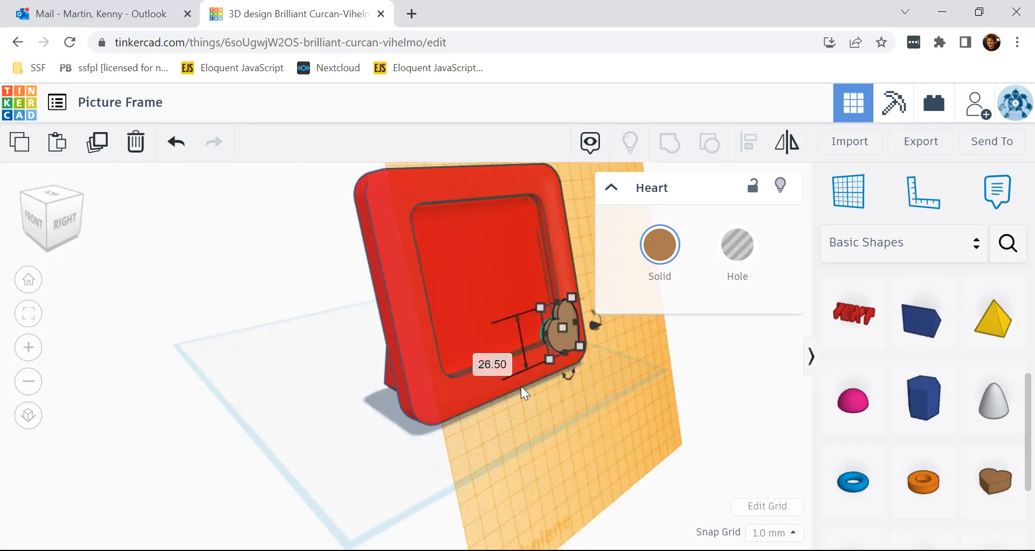
Clear the selection and return the workplane from the frame's tilted face to the default base grid
click(462, 317)
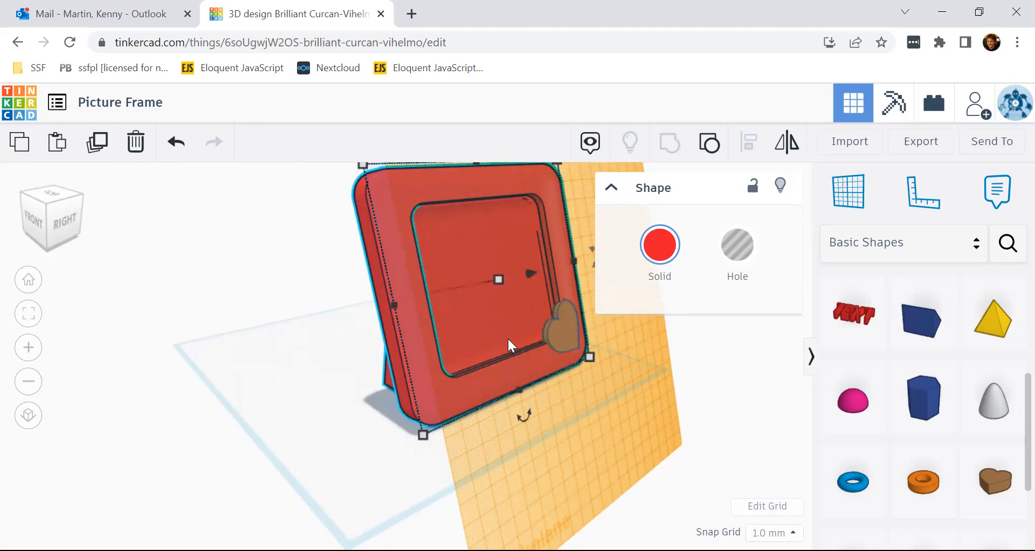
click(699, 375)
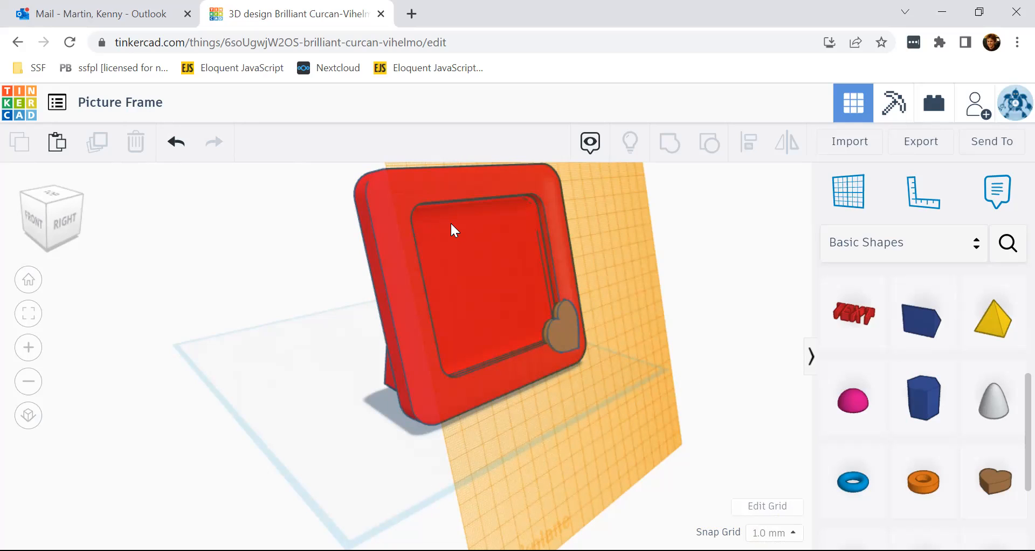
click(849, 191)
click(345, 452)
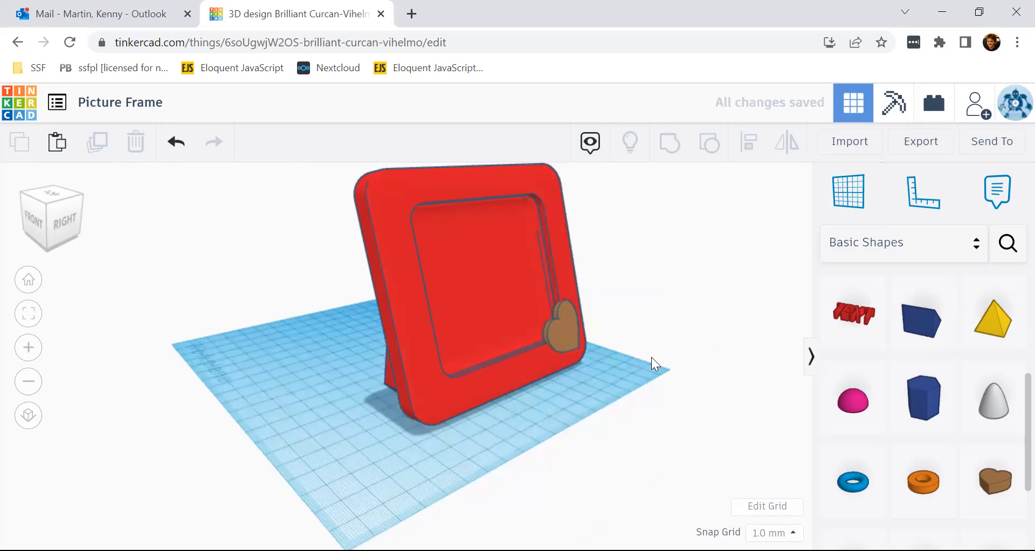
Export everything in the design as an STL file for 3D printing
right_drag(642, 365, 539, 339)
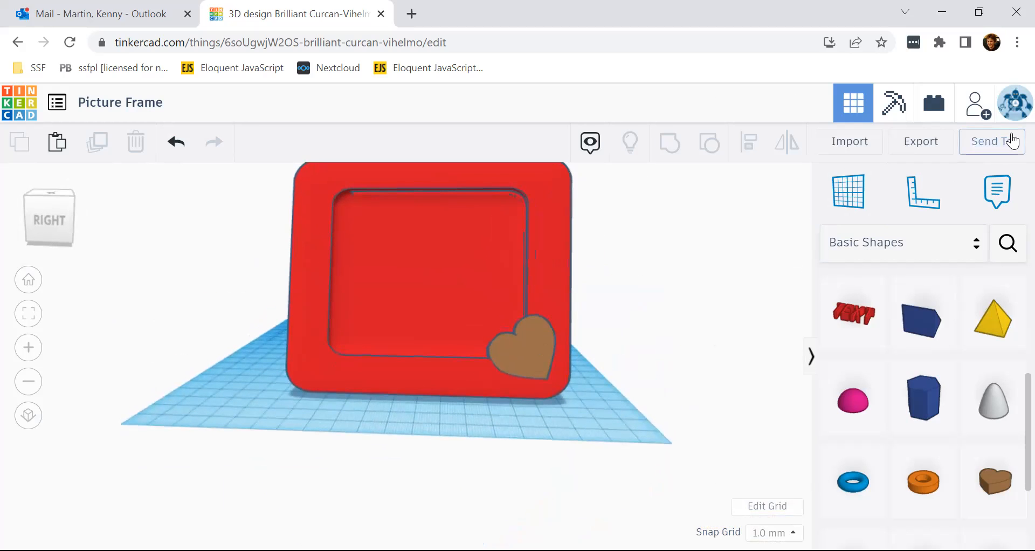
click(921, 145)
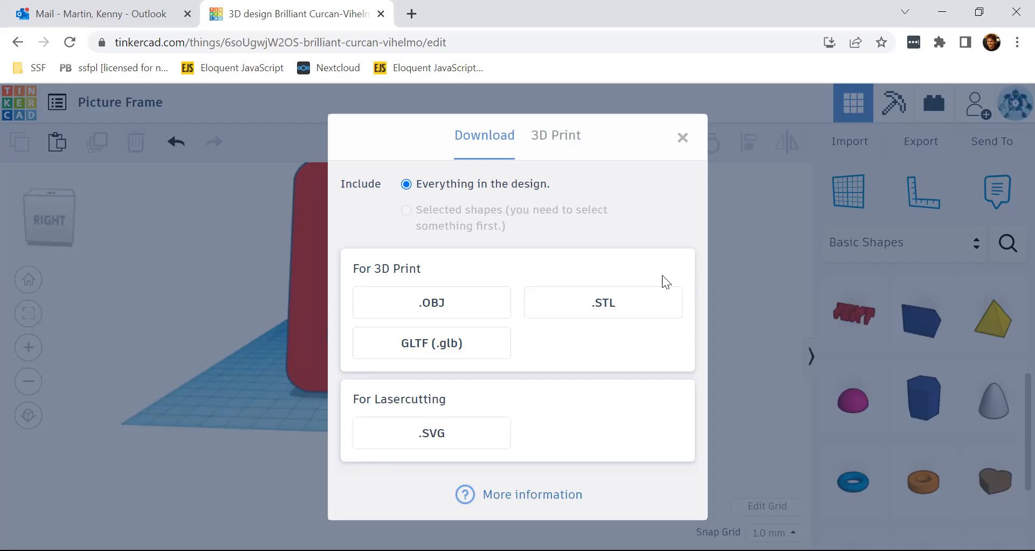
click(608, 311)
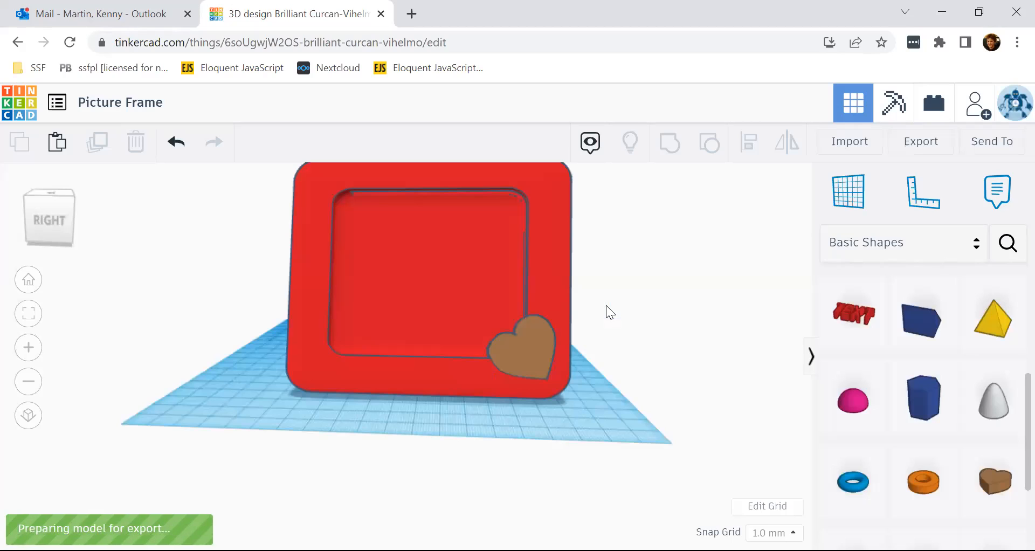